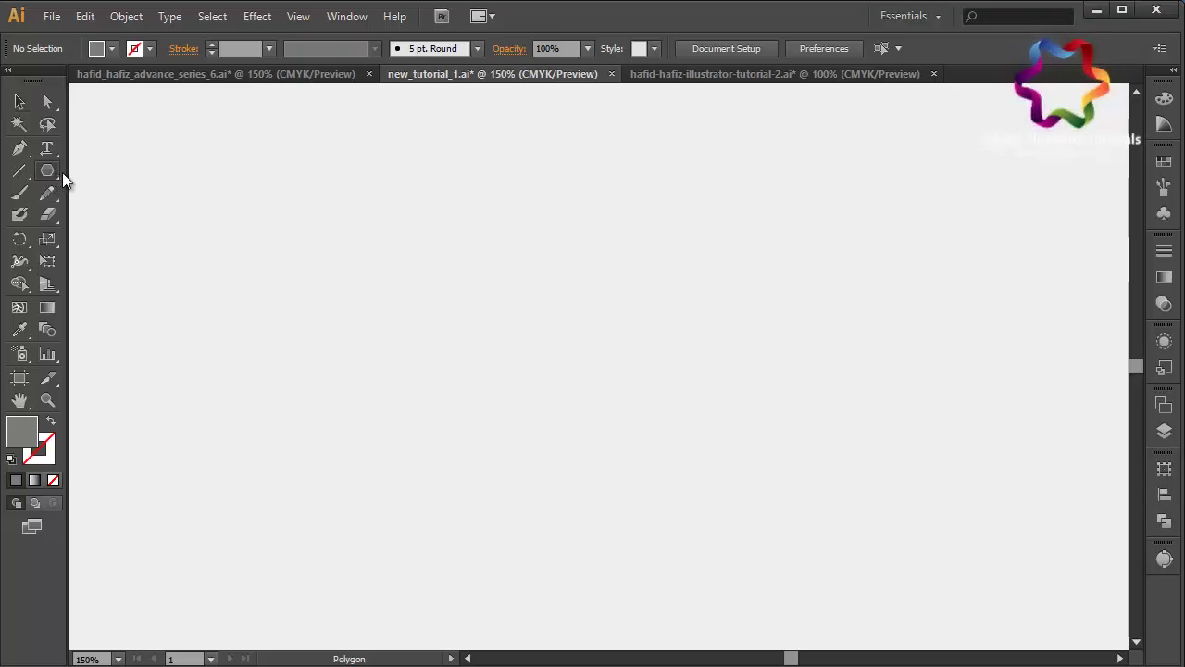
- Draw a grey hexagon with the Polygon tool and nudge it slightly down-right
{"action": "left_click_drag", "start_coordinate": [48, 171], "coordinate": [93, 237]}
{"action": "left_click_drag", "start_coordinate": [374, 232], "coordinate": [452, 328]}
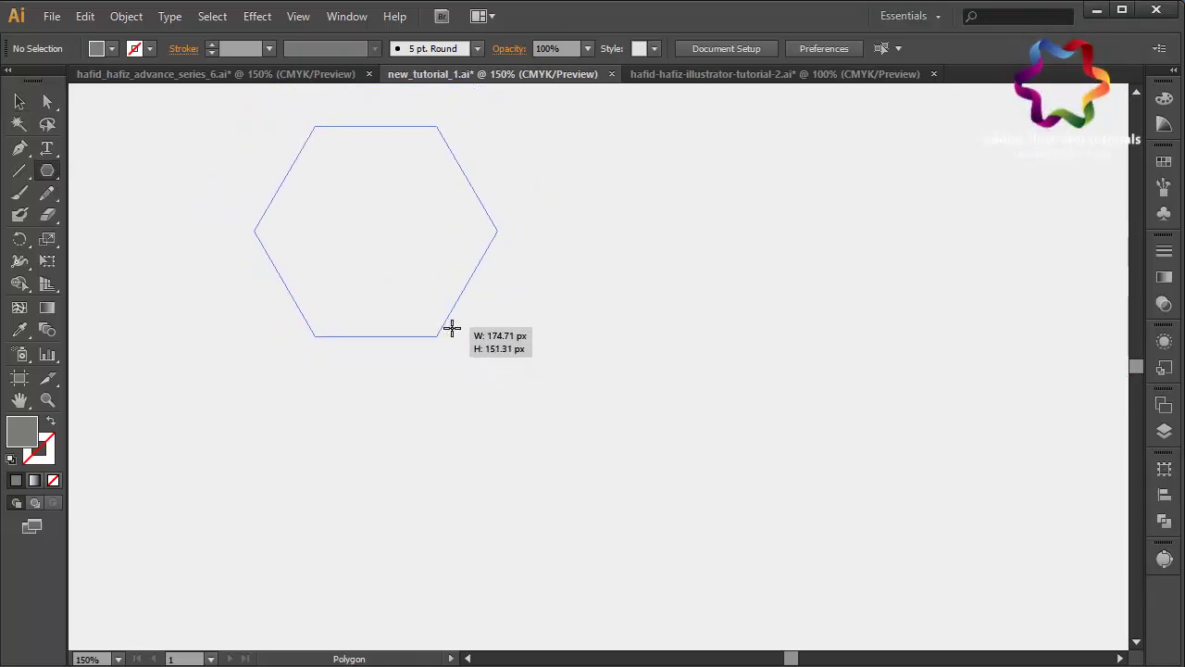
{"action": "left_click", "coordinate": [19, 101]}
{"action": "left_click_drag", "start_coordinate": [417, 284], "coordinate": [477, 344]}
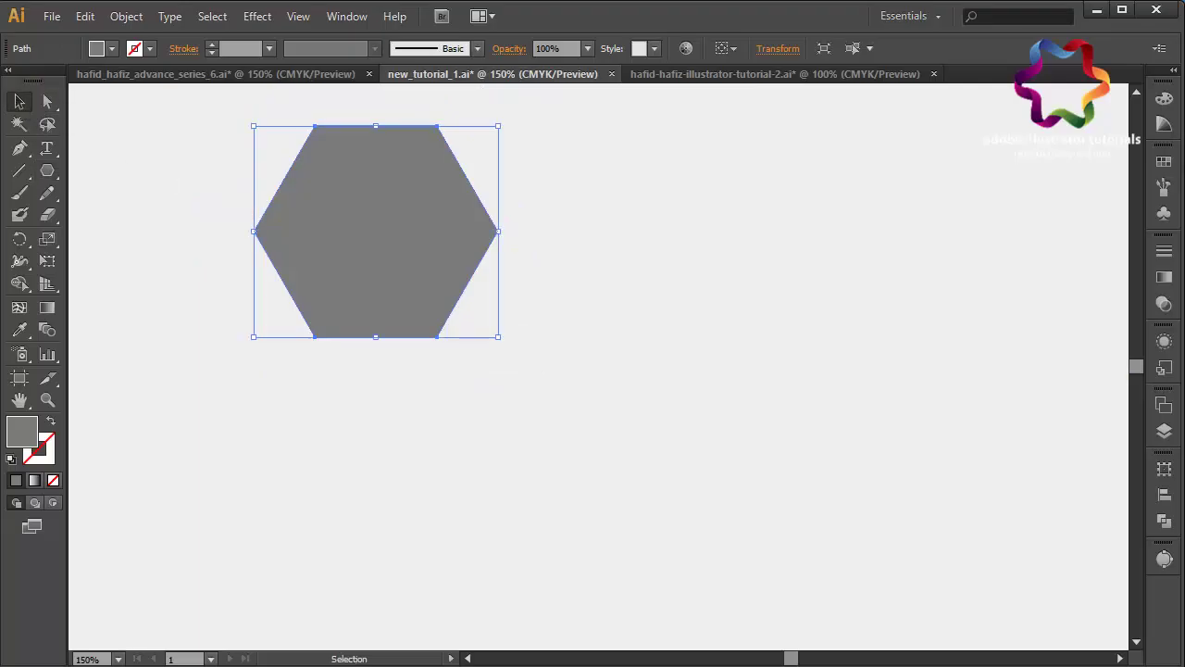
- Reflect the hexagon across a custom 180° angle
{"action": "right_click", "coordinate": [478, 339]}
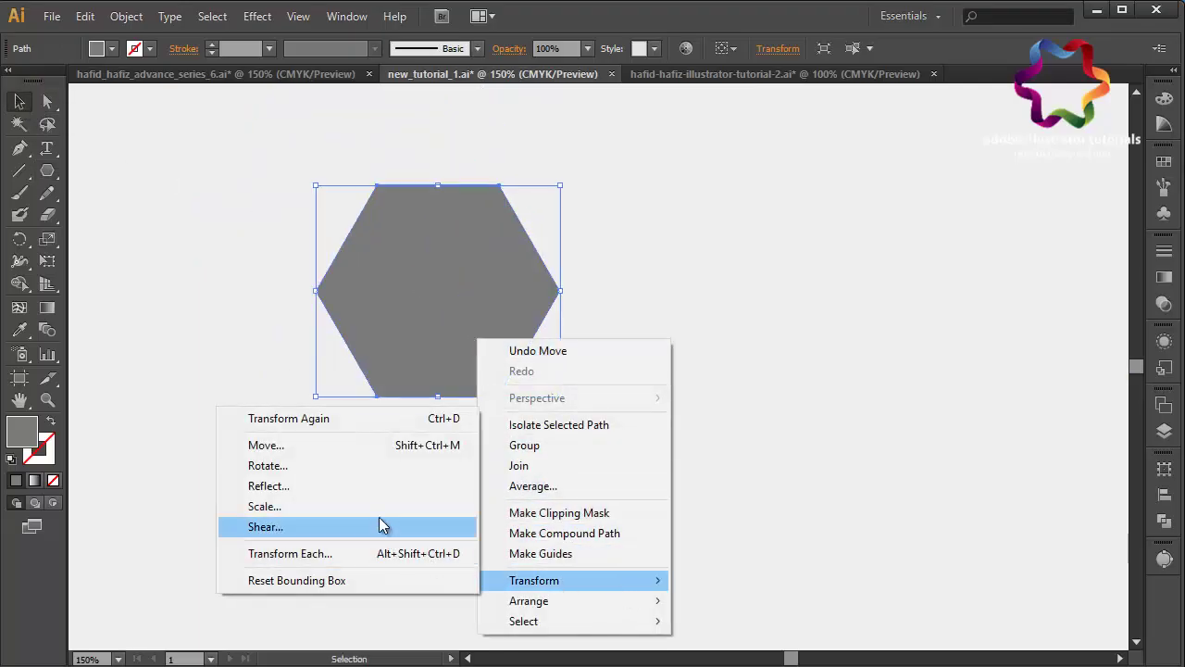
{"action": "left_click", "coordinate": [377, 487]}
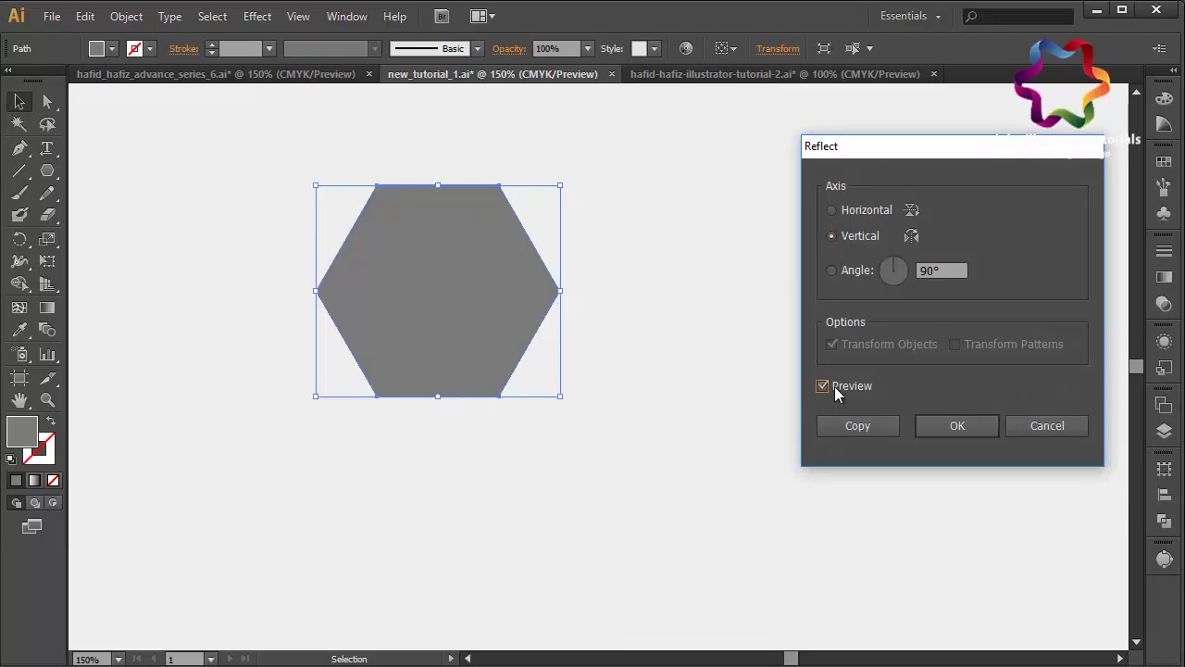
{"action": "left_click", "coordinate": [860, 270]}
{"action": "left_click", "coordinate": [859, 211]}
{"action": "left_click", "coordinate": [851, 268]}
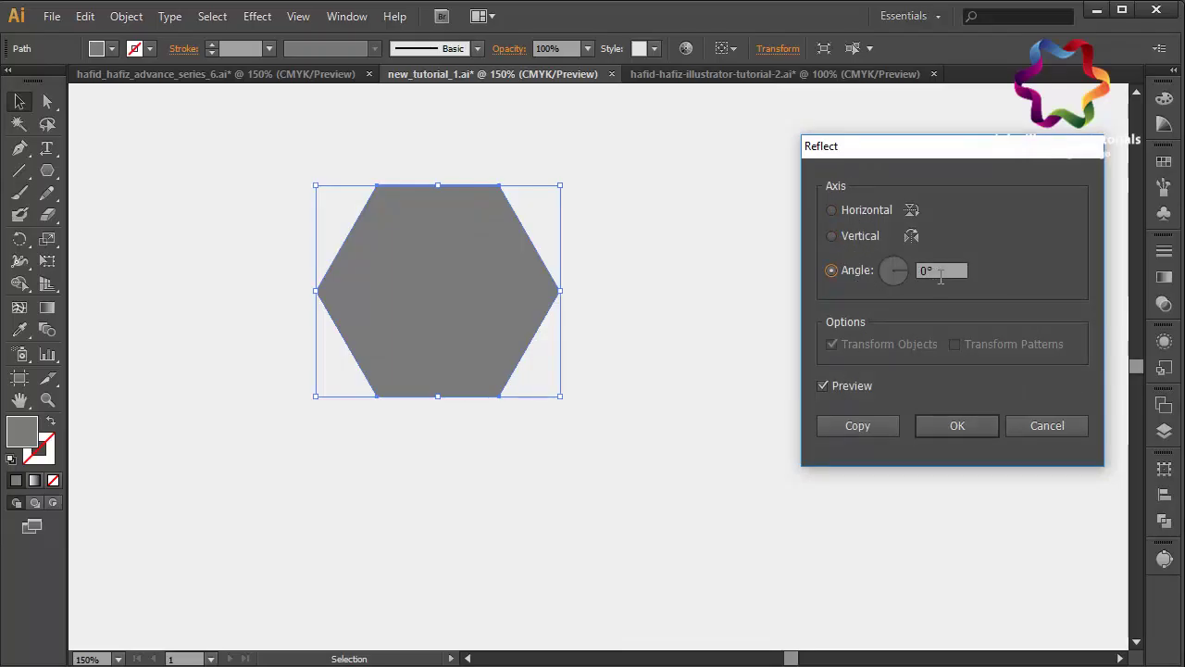
{"action": "left_click_drag", "start_coordinate": [940, 278], "coordinate": [884, 281]}
{"action": "type", "text": "180"}
{"action": "key", "text": "Return"}
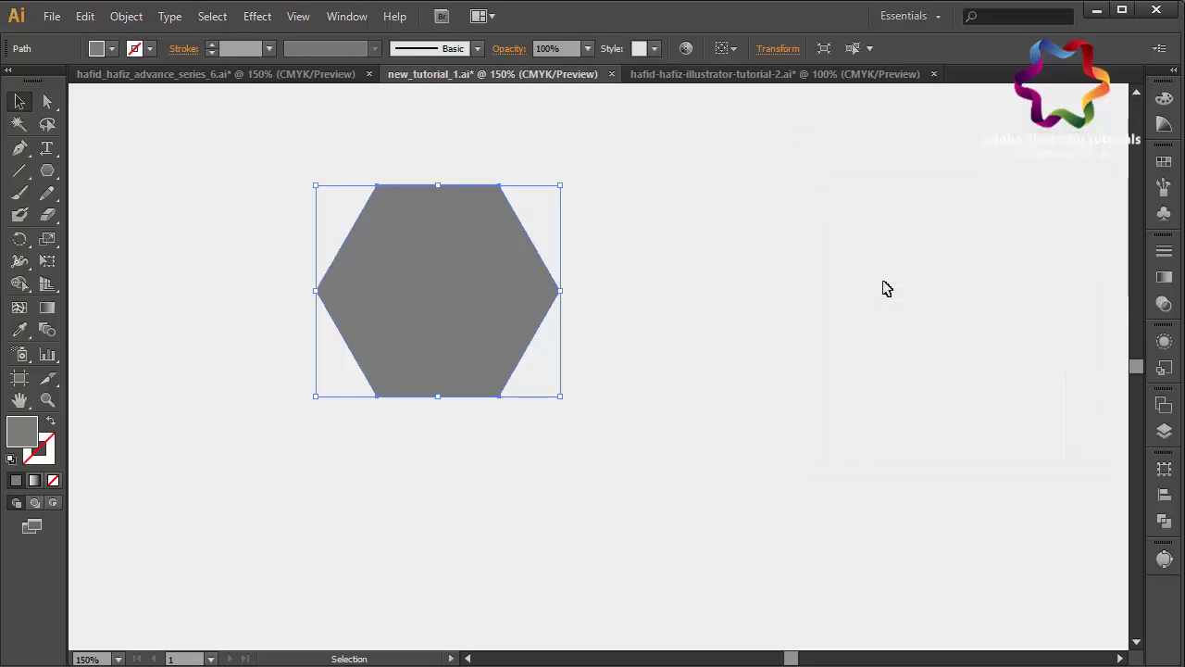
{"action": "right_click", "coordinate": [480, 306]}
{"action": "mouse_move", "coordinate": [537, 549]}
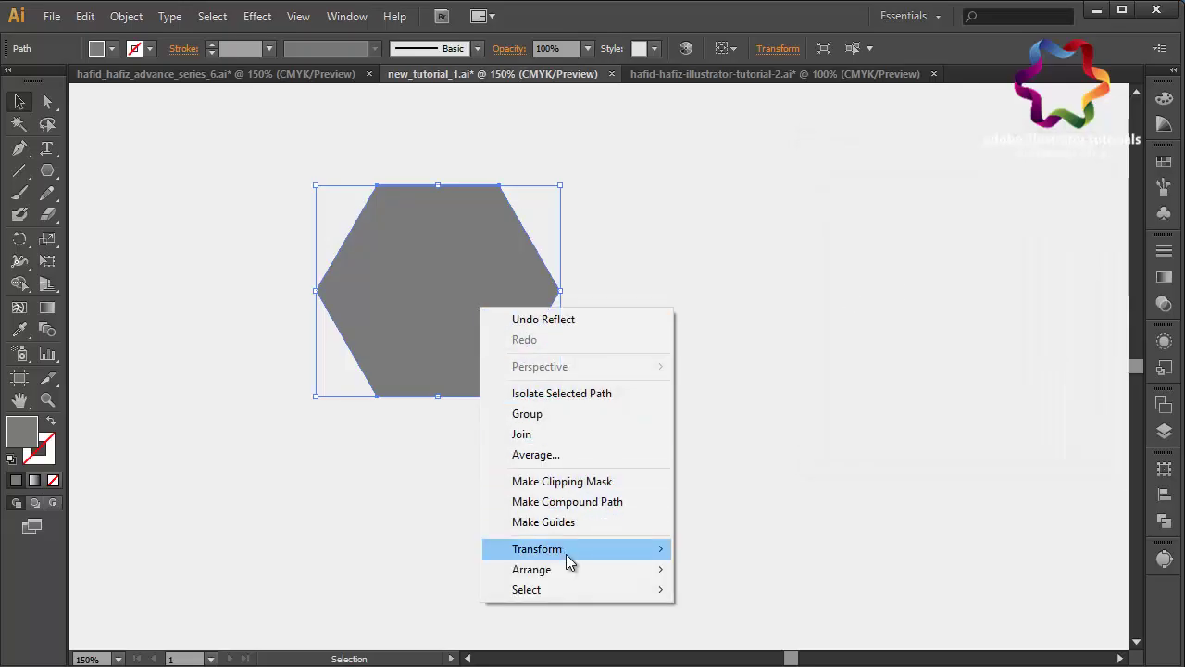
- Dismiss the Reflect dialog unchanged, then rotate the hexagon about -30° so it stands point-up
{"action": "left_click", "coordinate": [365, 456]}
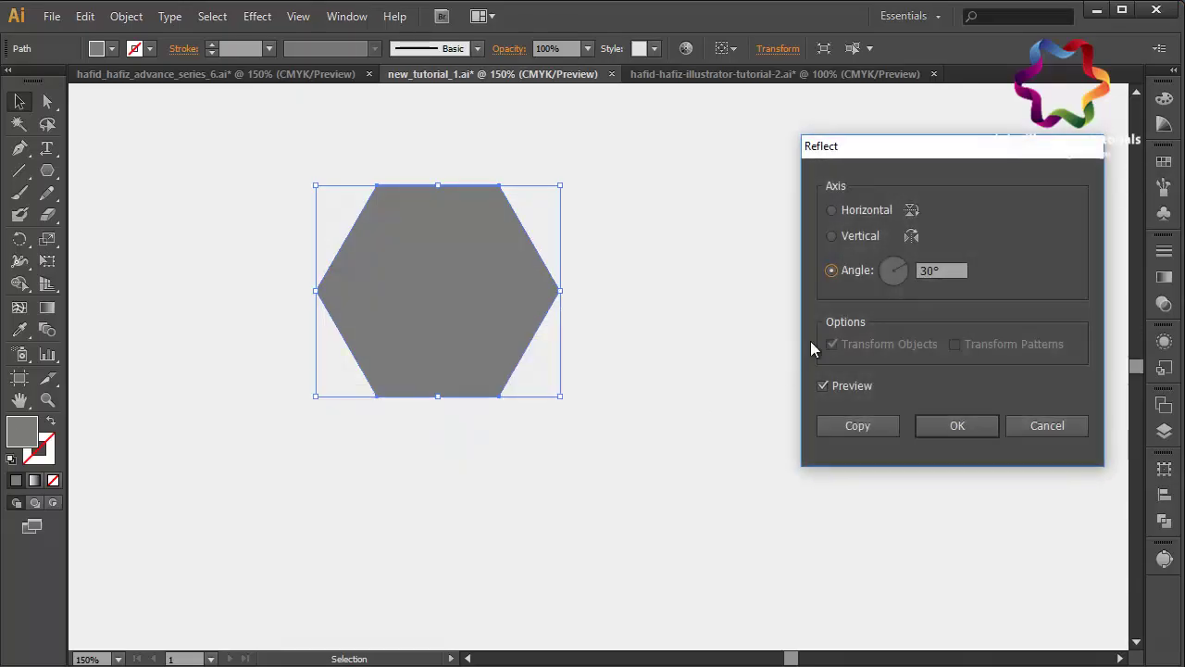
{"action": "double_click", "coordinate": [923, 270]}
{"action": "key", "text": "Return"}
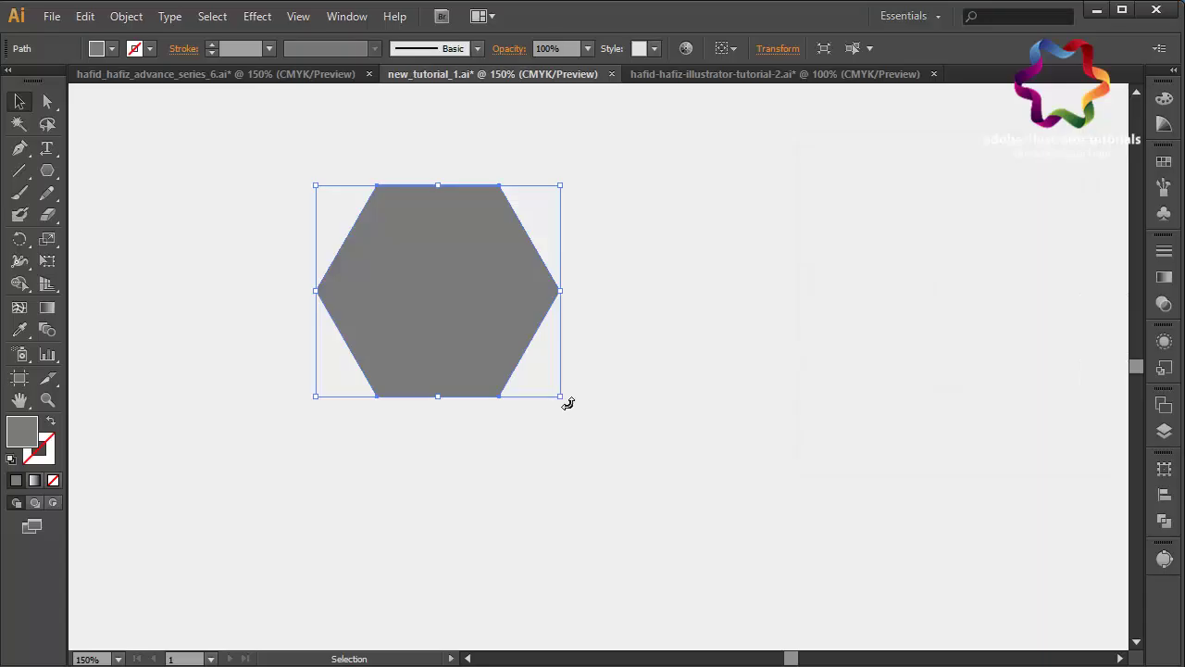
{"action": "left_click_drag", "start_coordinate": [567, 403], "coordinate": [492, 503]}
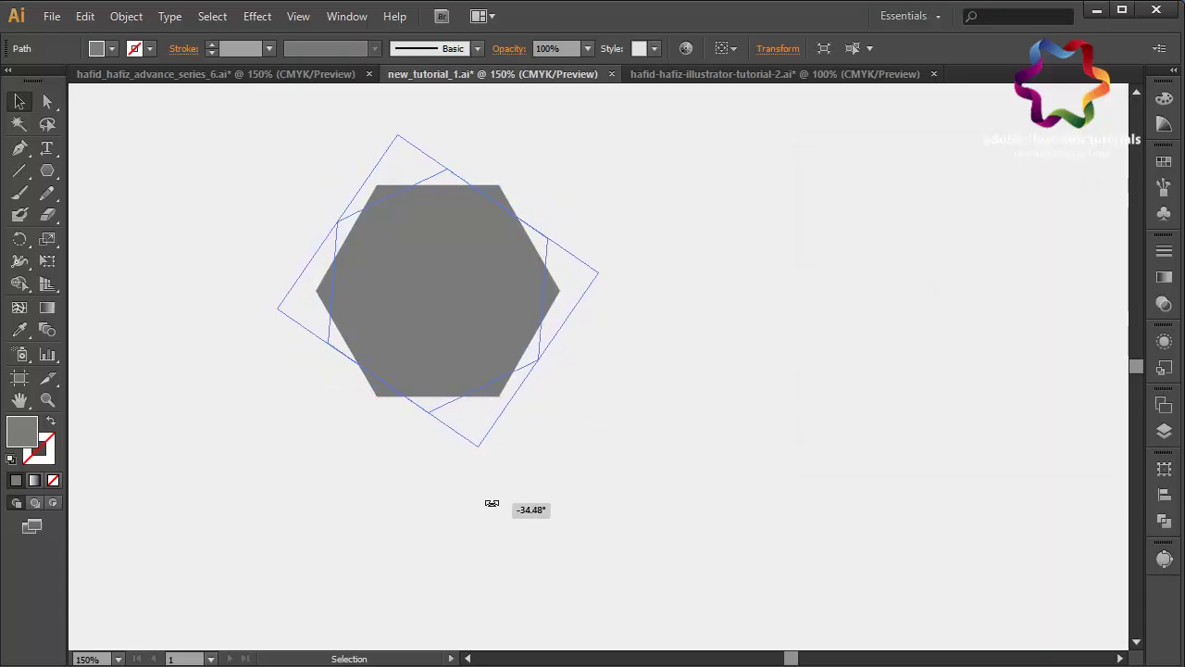
{"action": "left_click_drag", "start_coordinate": [491, 503], "coordinate": [510, 502]}
{"action": "left_click", "coordinate": [603, 496]}
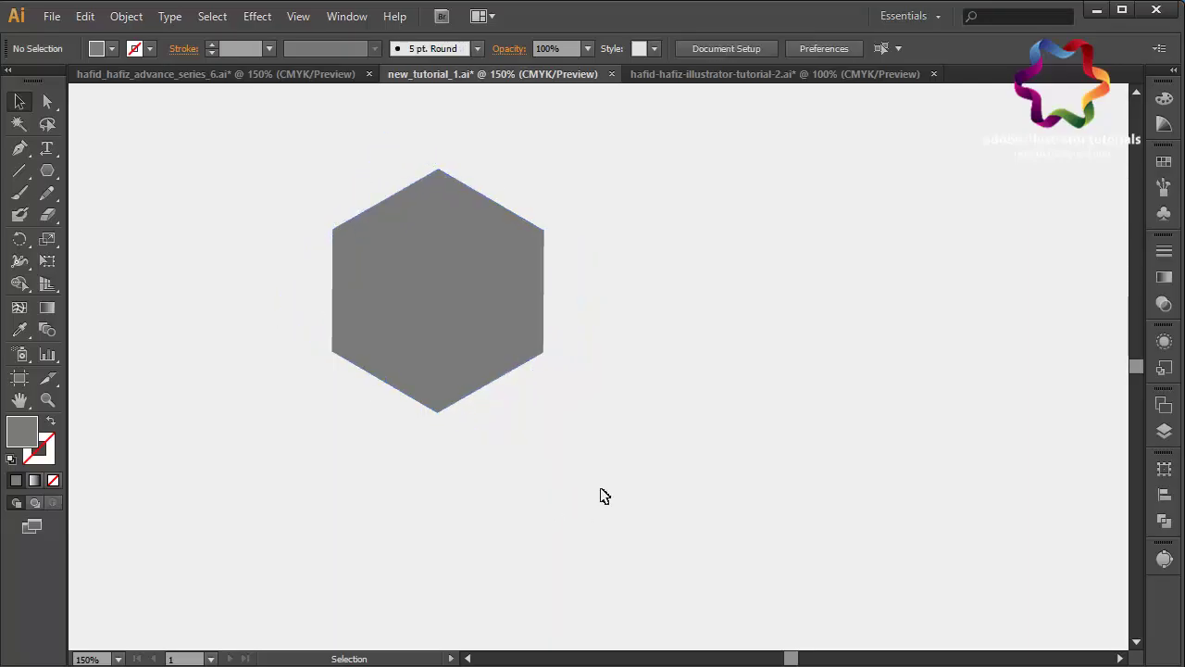
- Move the hexagon down and to the right
{"action": "left_click_drag", "start_coordinate": [663, 150], "coordinate": [438, 453]}
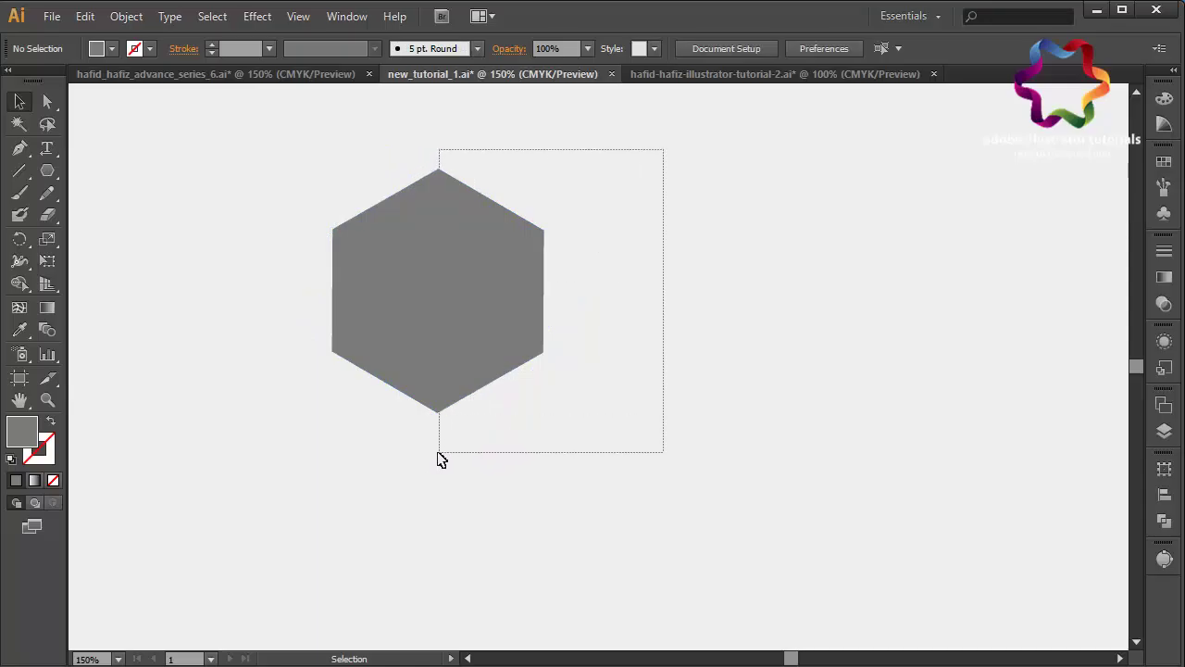
{"action": "left_click", "coordinate": [492, 463]}
{"action": "left_click_drag", "start_coordinate": [447, 222], "coordinate": [480, 308]}
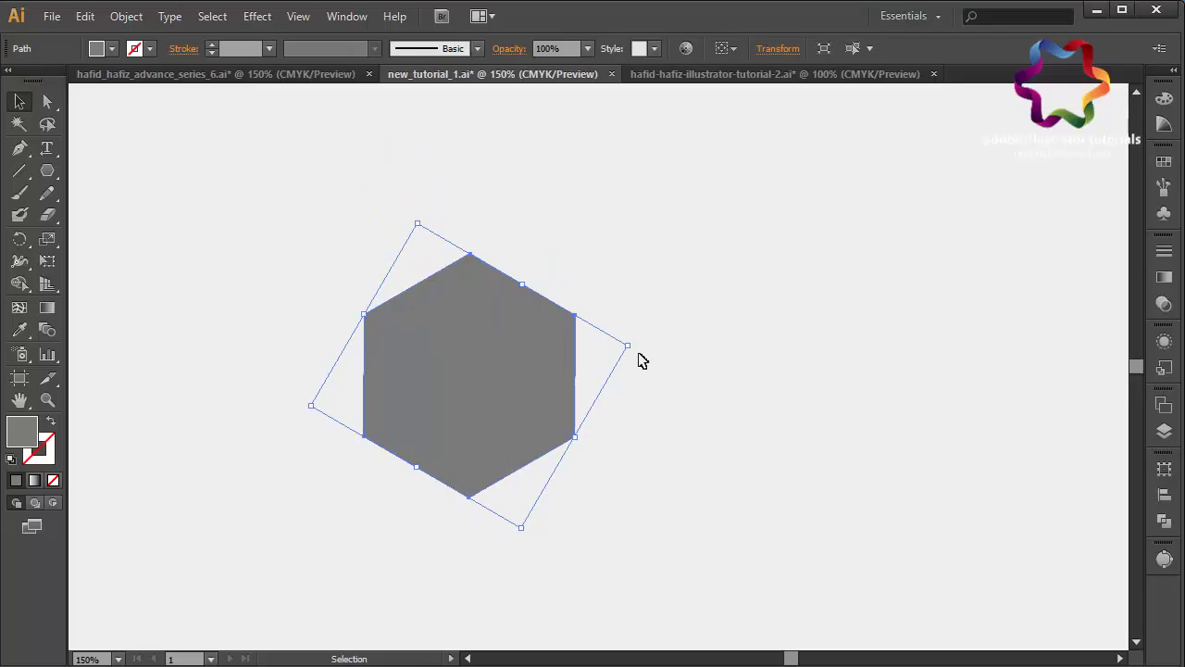
- Fine-tune the hexagon's rotation to keep it upright, then reselect it
{"action": "left_click_drag", "start_coordinate": [637, 345], "coordinate": [647, 347]}
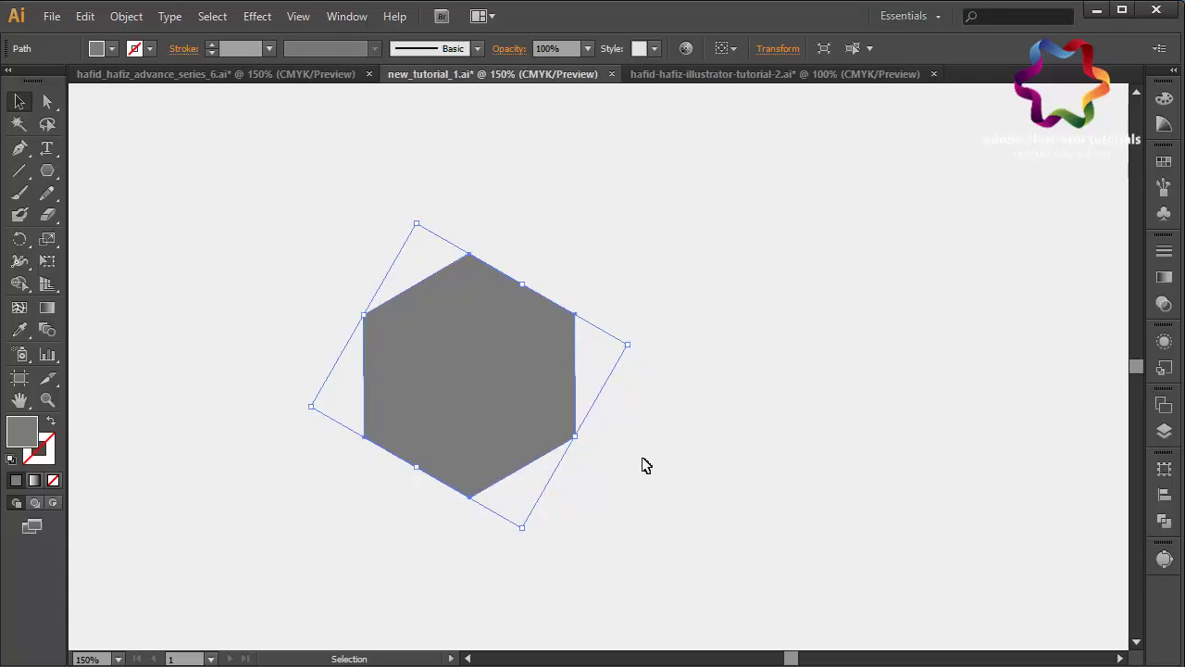
{"action": "left_click_drag", "start_coordinate": [512, 543], "coordinate": [526, 539]}
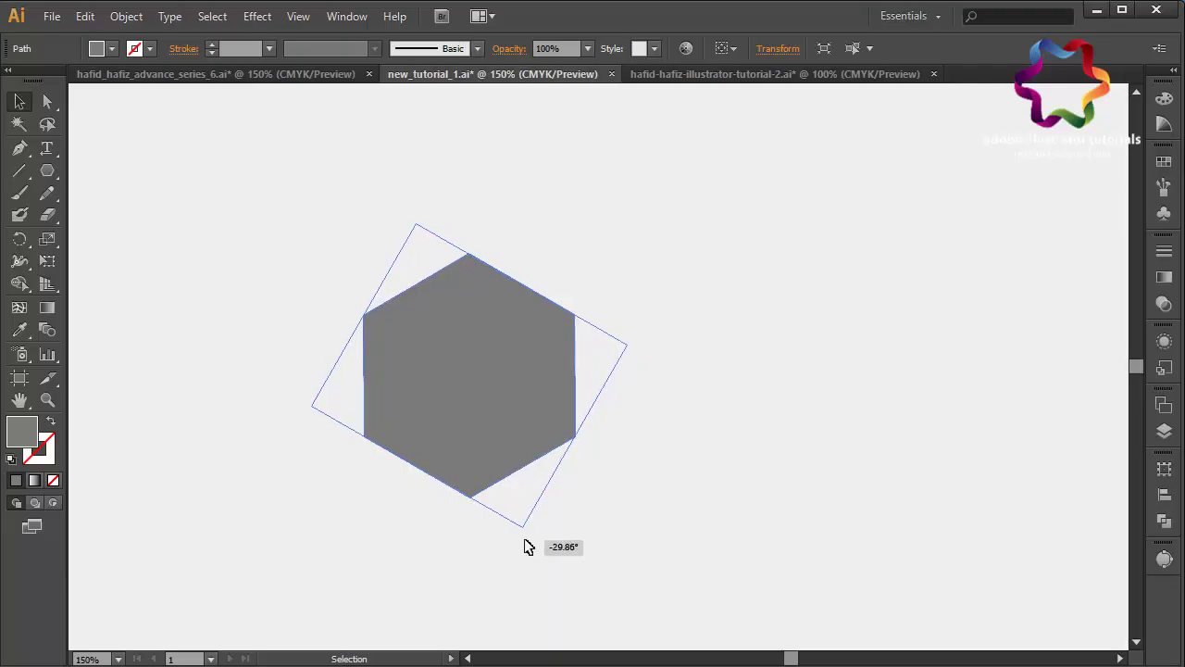
{"action": "left_click_drag", "start_coordinate": [526, 540], "coordinate": [529, 540]}
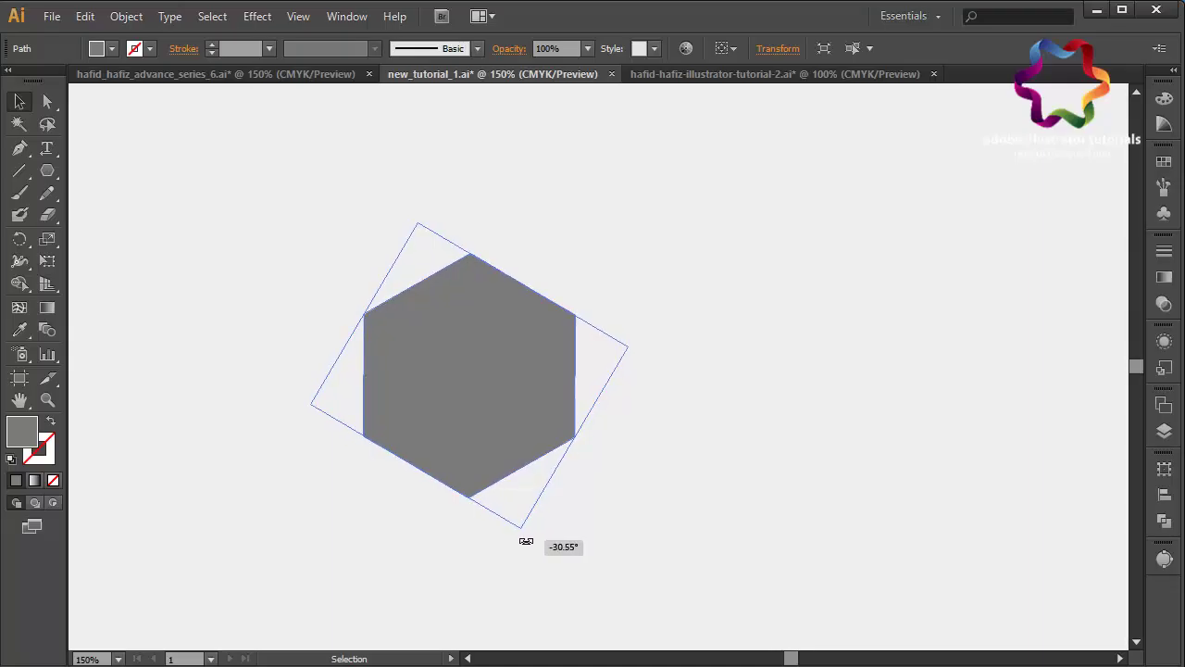
{"action": "left_click_drag", "start_coordinate": [529, 539], "coordinate": [529, 546]}
{"action": "left_click", "coordinate": [565, 563]}
{"action": "left_click_drag", "start_coordinate": [652, 165], "coordinate": [470, 563]}
- Type a '30' label above-left of the hexagon
{"action": "left_click", "coordinate": [470, 567]}
{"action": "left_click", "coordinate": [47, 147]}
{"action": "left_click", "coordinate": [249, 212]}
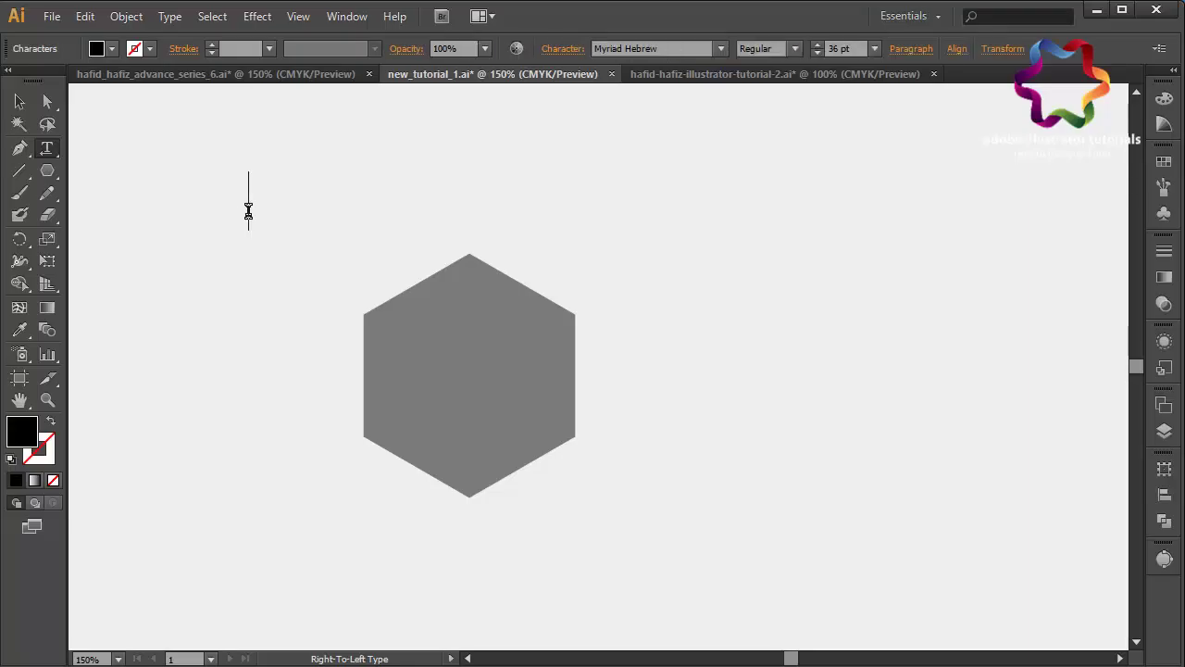
{"action": "type", "text": "30"}
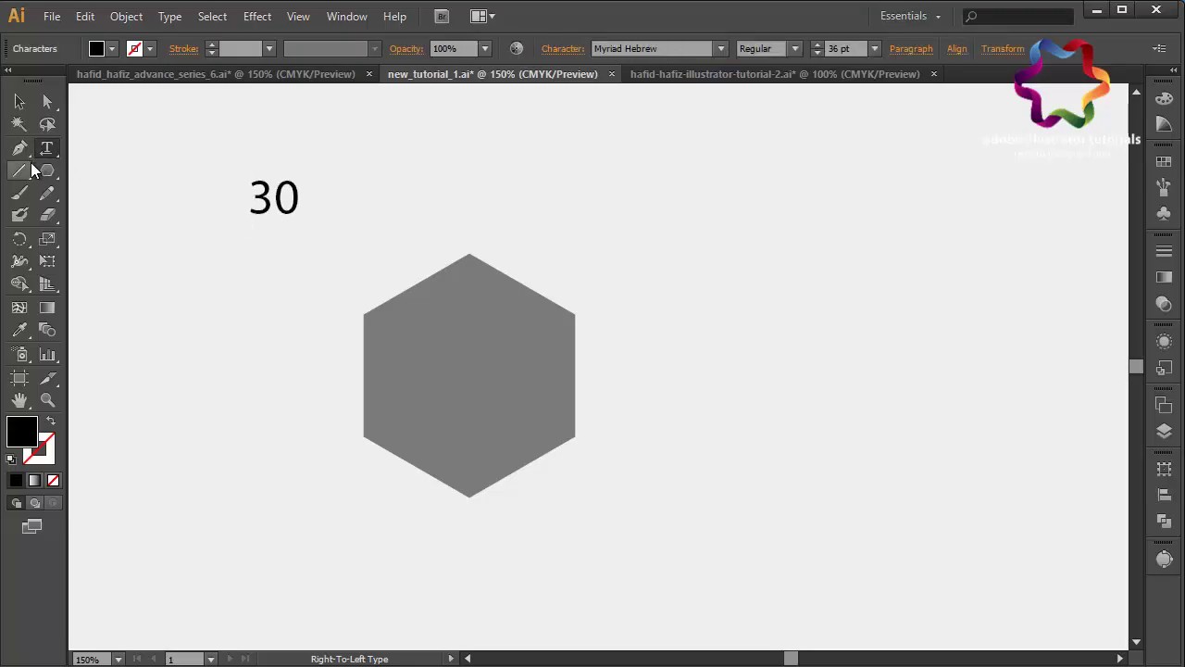
- Draw a small ellipse dot after '30' as a degree sign
{"action": "left_click_drag", "start_coordinate": [50, 171], "coordinate": [110, 214]}
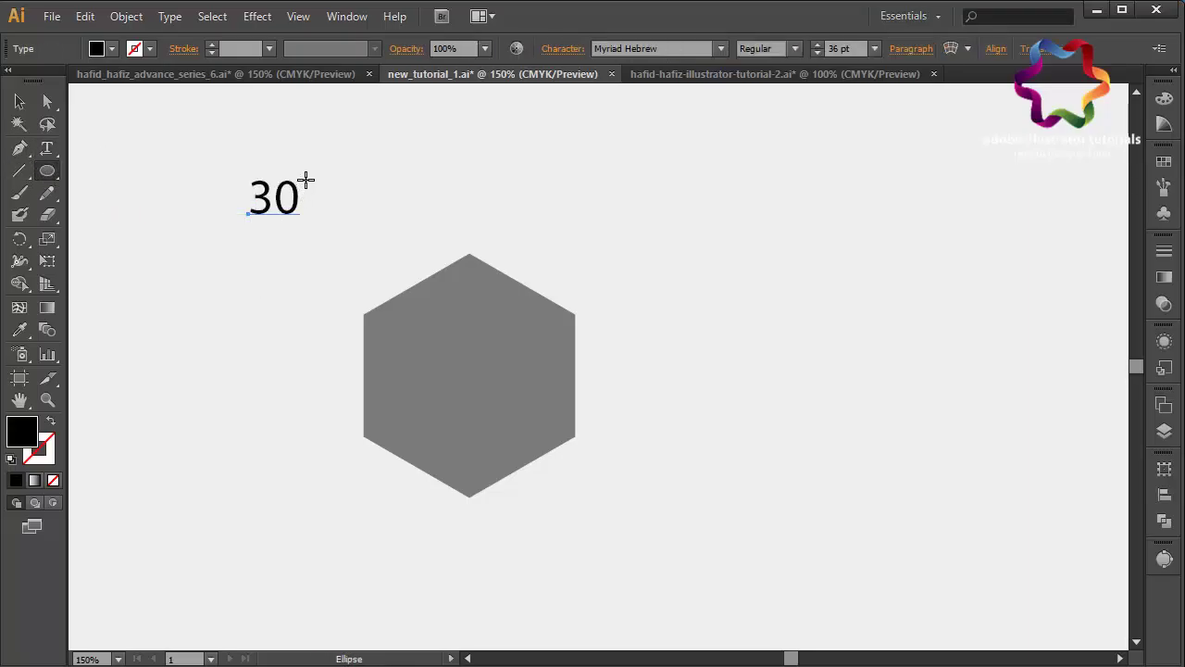
{"action": "left_click_drag", "start_coordinate": [300, 169], "coordinate": [307, 177]}
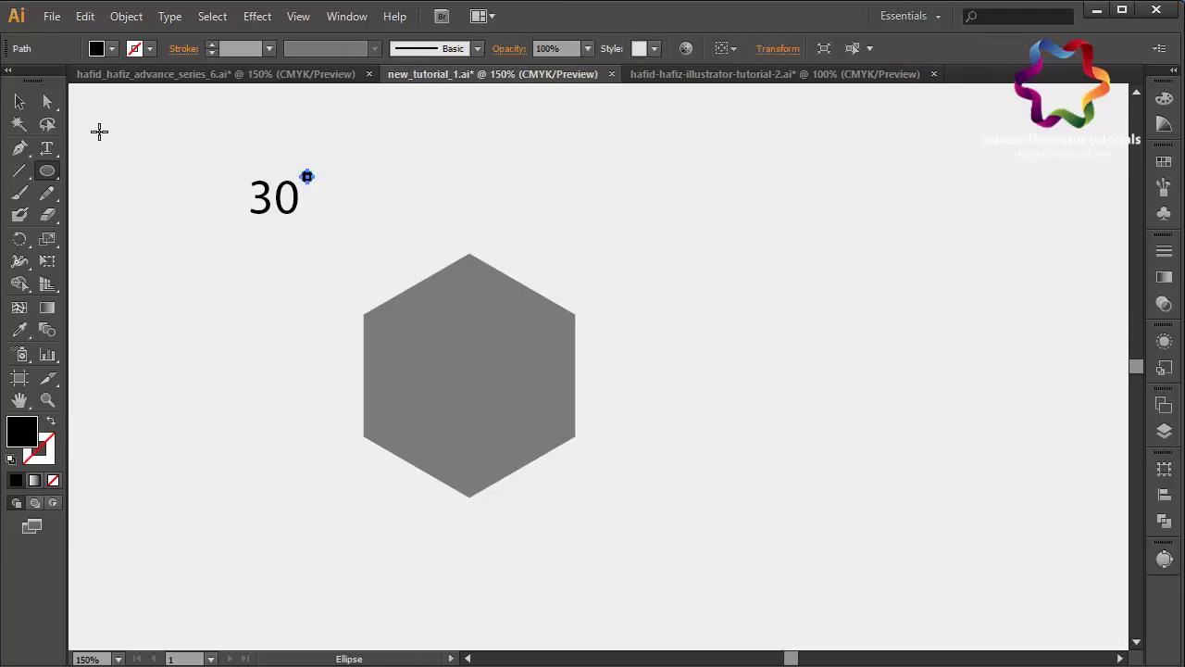
{"action": "left_click", "coordinate": [19, 101]}
{"action": "left_click", "coordinate": [206, 167]}
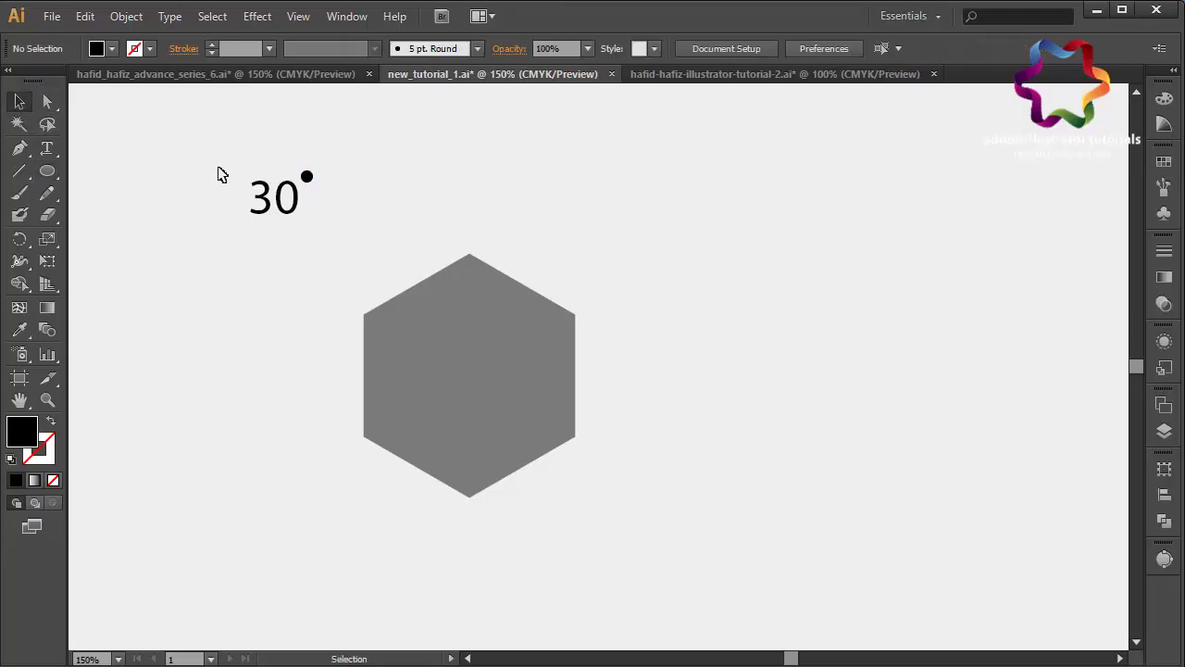
- Nudge the hexagon's rotation slightly, then deselect it
{"action": "left_click", "coordinate": [430, 408]}
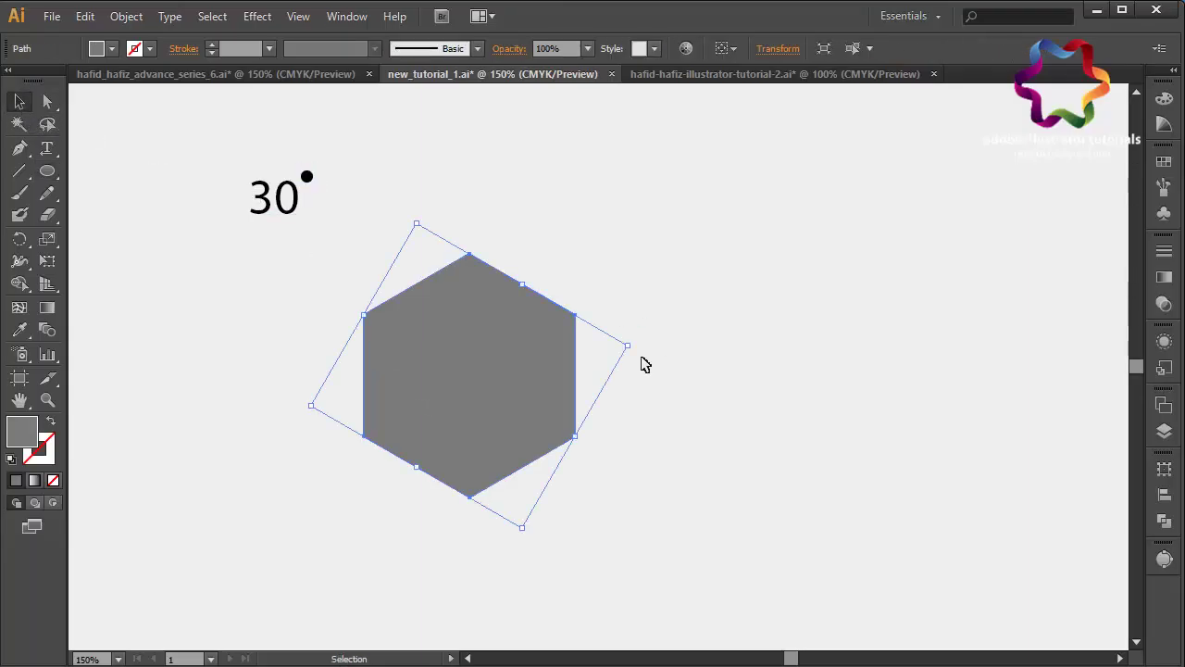
{"action": "left_click_drag", "start_coordinate": [637, 345], "coordinate": [639, 345]}
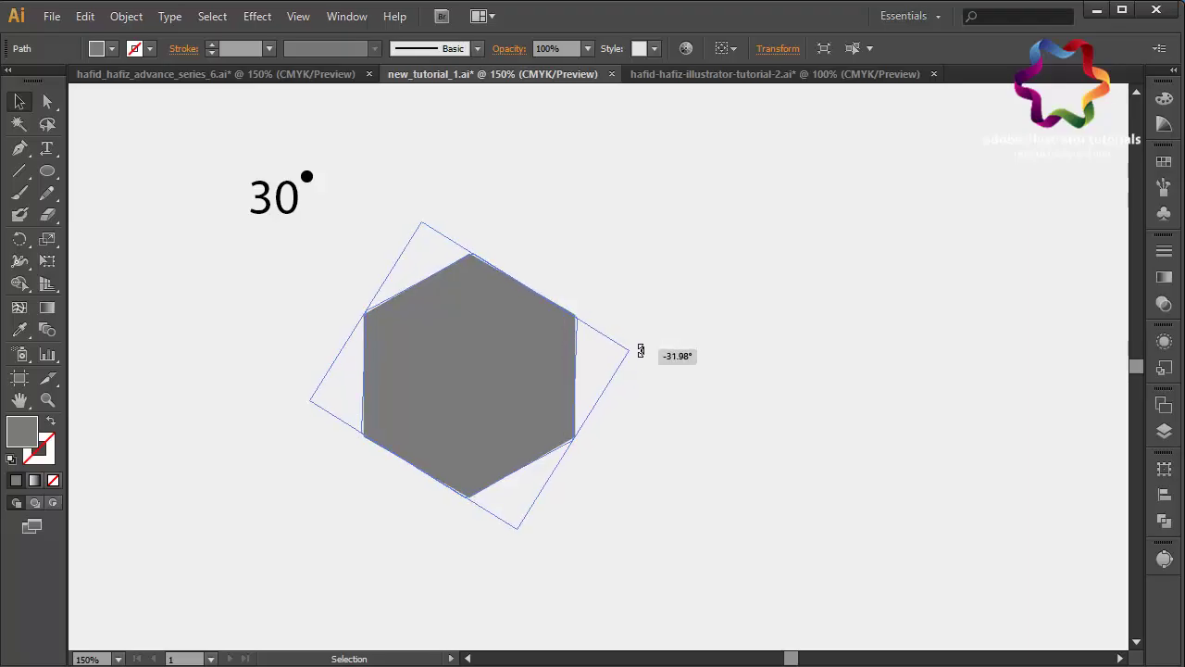
{"action": "left_click_drag", "start_coordinate": [639, 346], "coordinate": [640, 346]}
{"action": "left_click", "coordinate": [643, 351]}
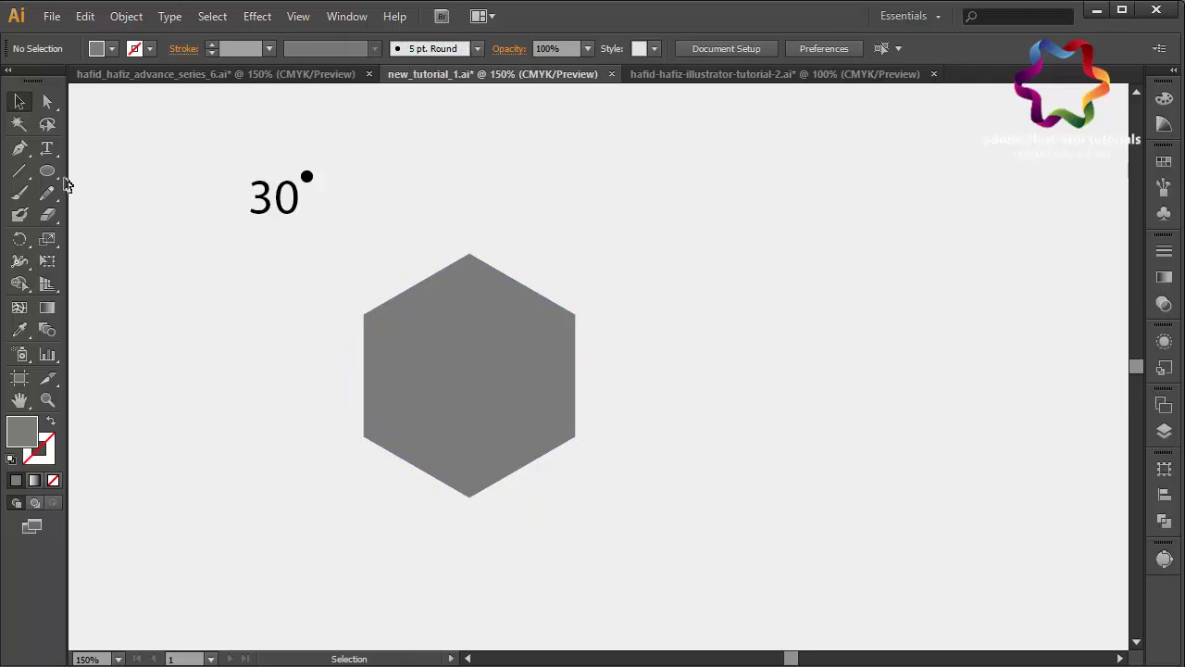
- Draw a small grey square left of the hexagon with the Rectangle tool
{"action": "left_click_drag", "start_coordinate": [50, 181], "coordinate": [129, 222]}
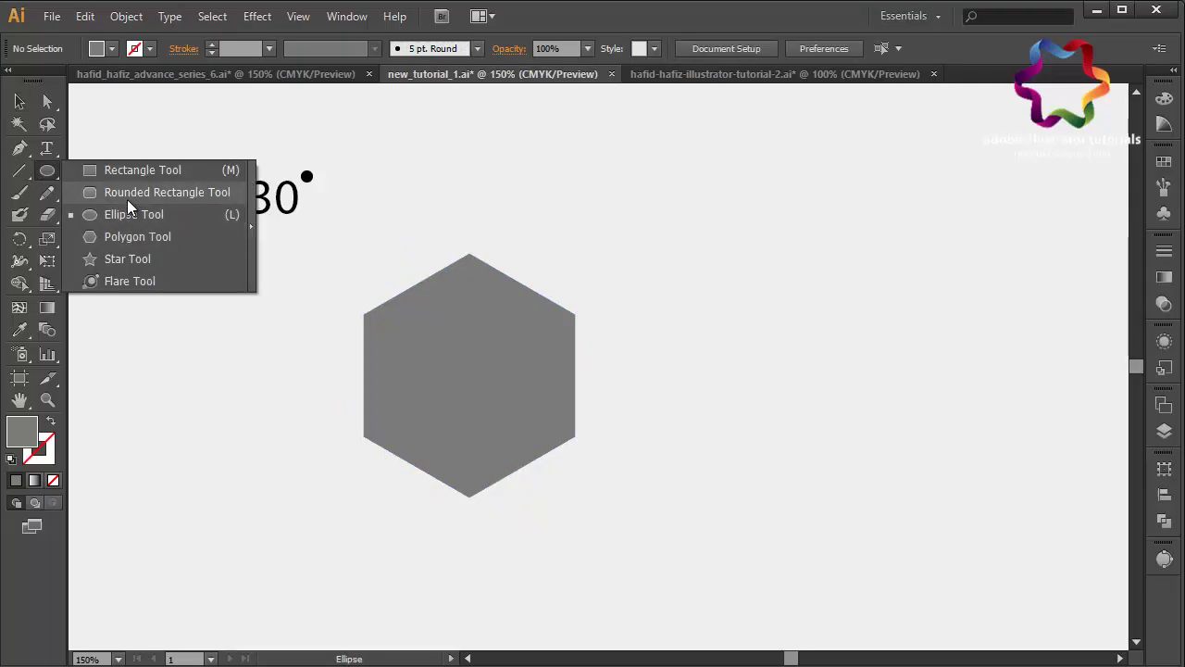
{"action": "left_click", "coordinate": [125, 170]}
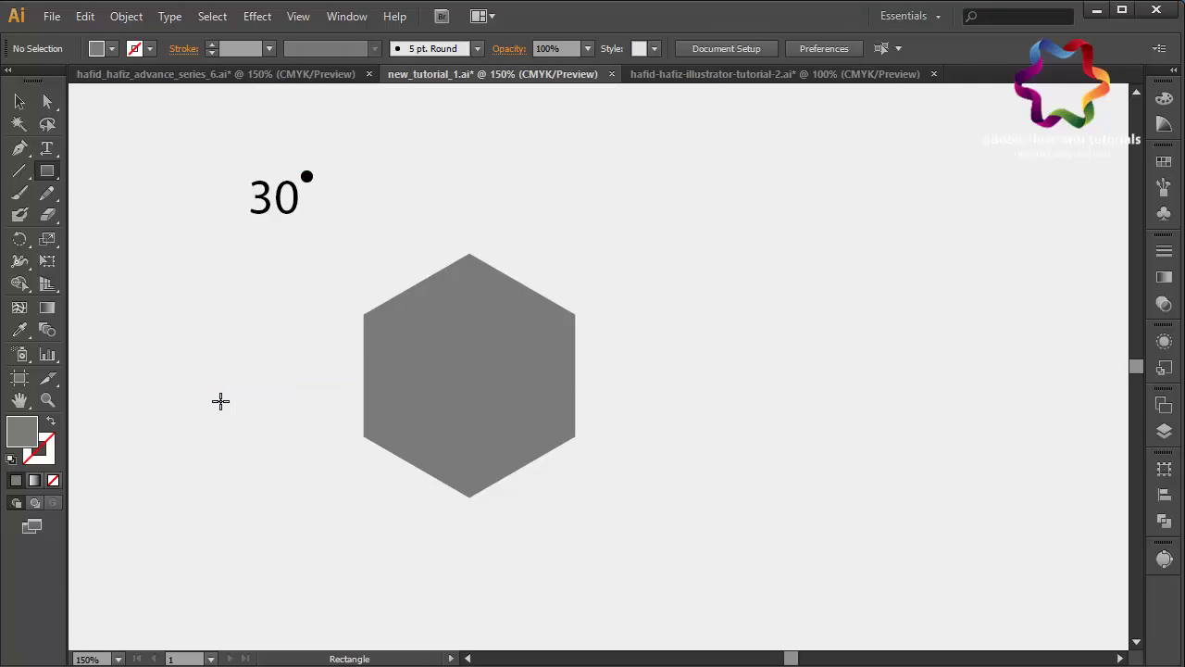
{"action": "left_click_drag", "start_coordinate": [209, 387], "coordinate": [261, 439]}
{"action": "left_click", "coordinate": [19, 96]}
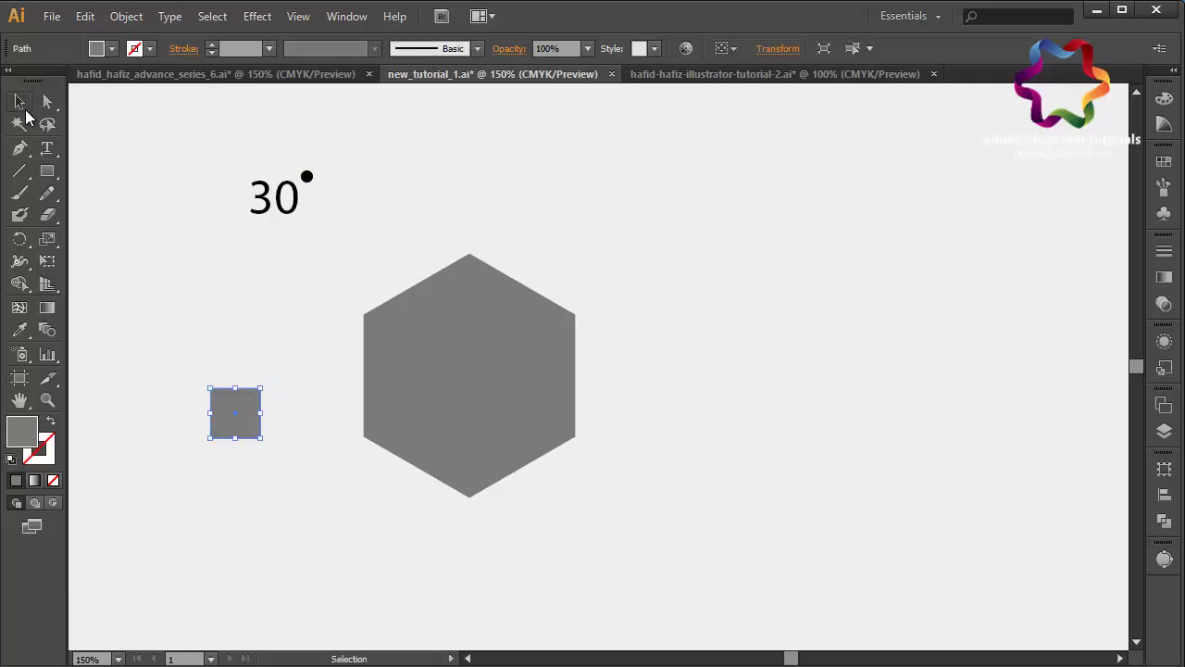
- Reflect the square across a custom-angle axis and move it to the hexagon's right
{"action": "right_click", "coordinate": [318, 406]}
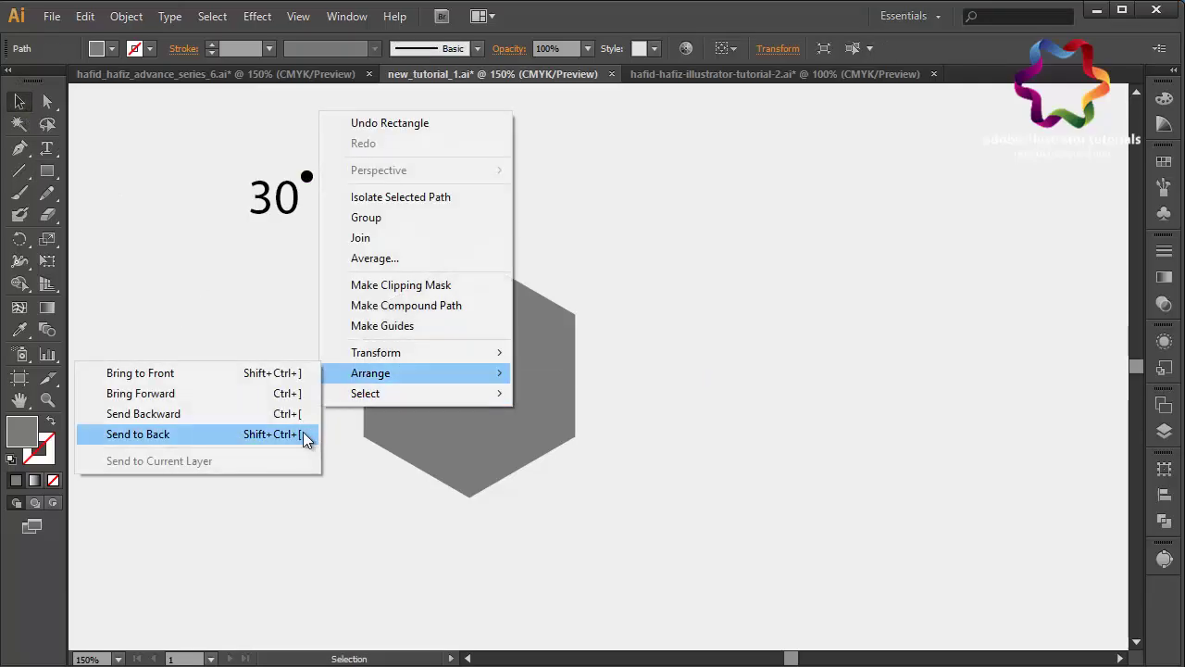
{"action": "mouse_move", "coordinate": [376, 352]}
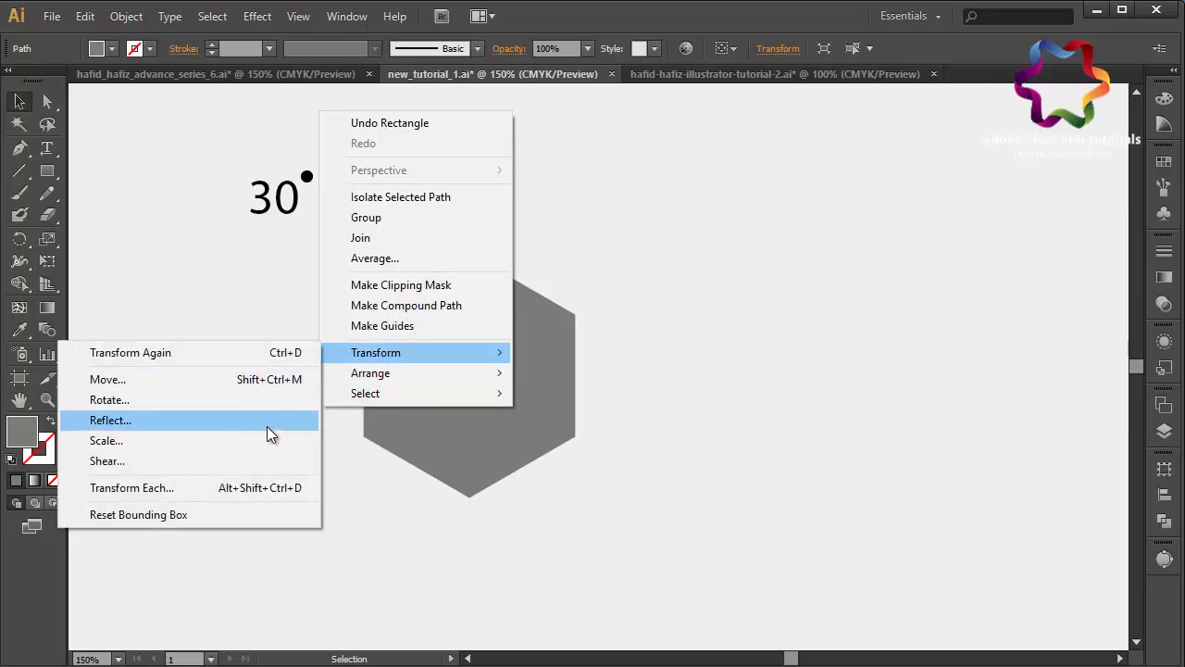
{"action": "left_click", "coordinate": [268, 422]}
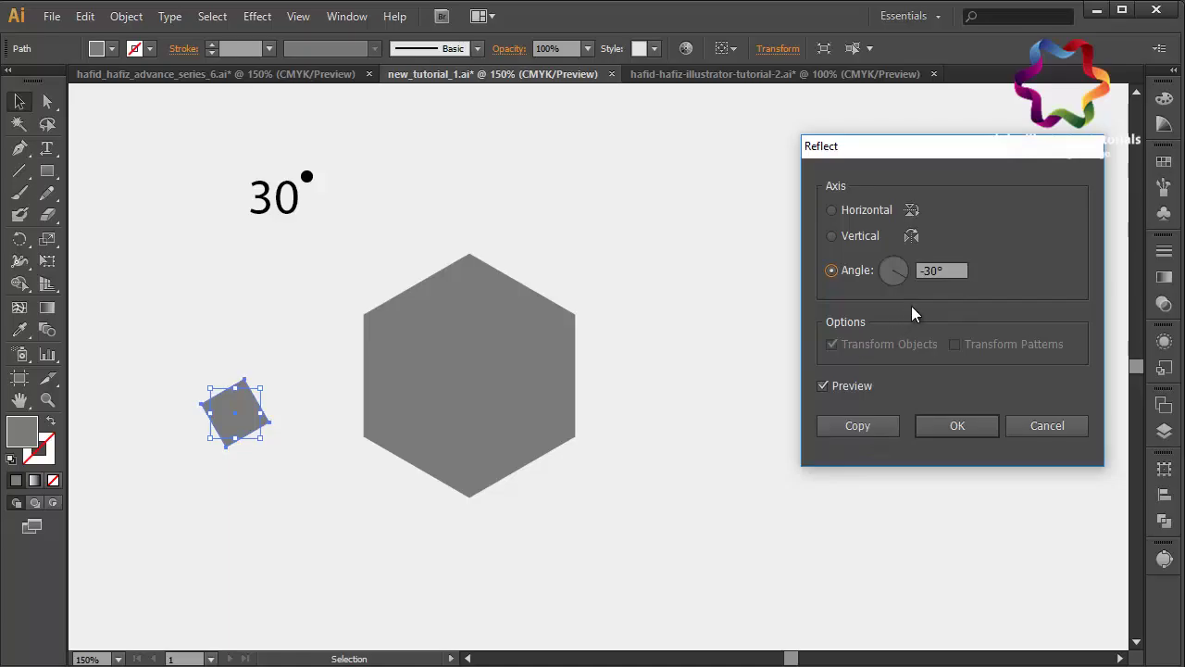
{"action": "left_click", "coordinate": [858, 237]}
{"action": "left_click", "coordinate": [851, 209]}
{"action": "left_click", "coordinate": [854, 270]}
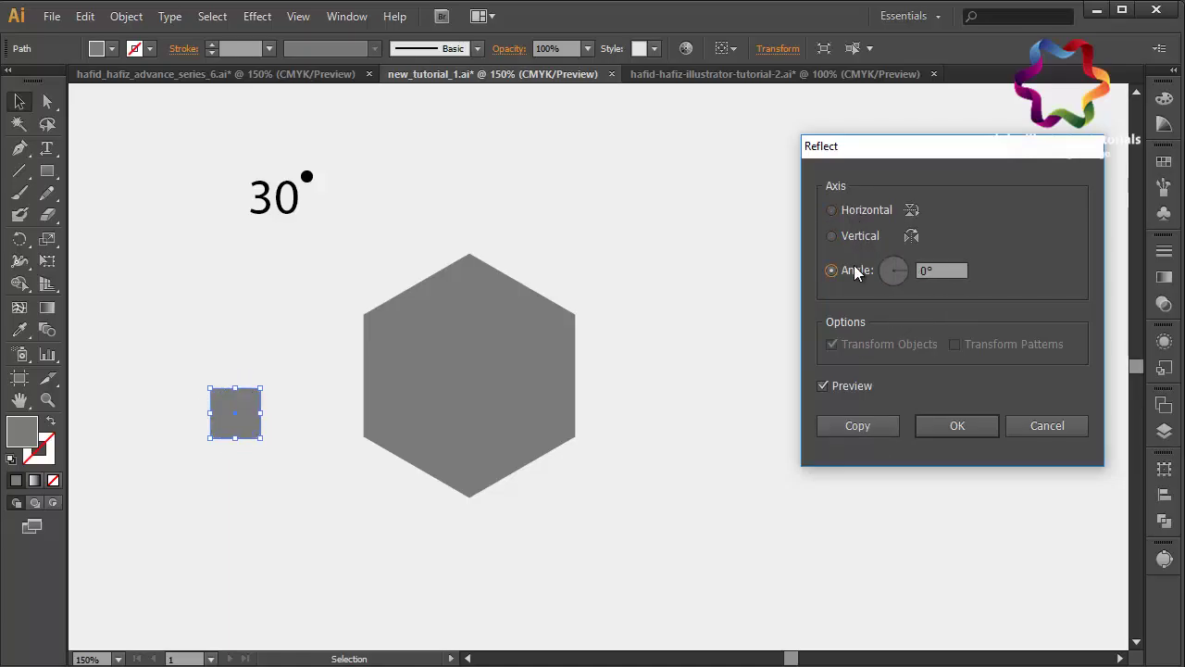
{"action": "left_click", "coordinate": [936, 268]}
{"action": "type", "text": "3"}
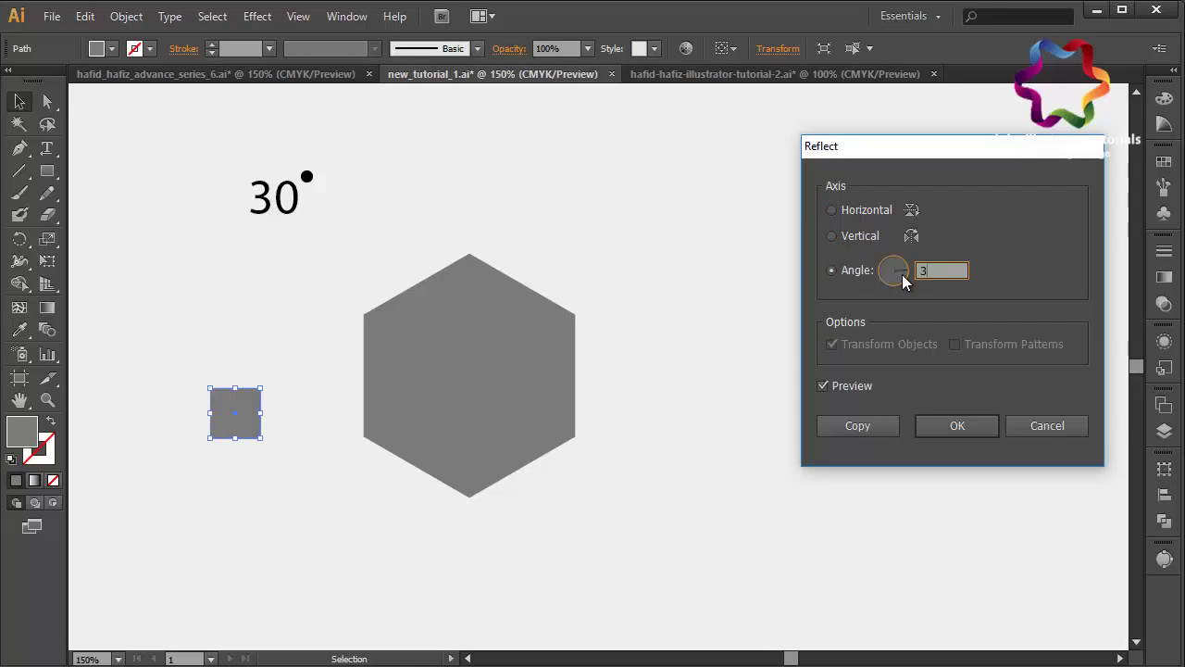
{"action": "type", "text": "0"}
{"action": "key", "text": "Return"}
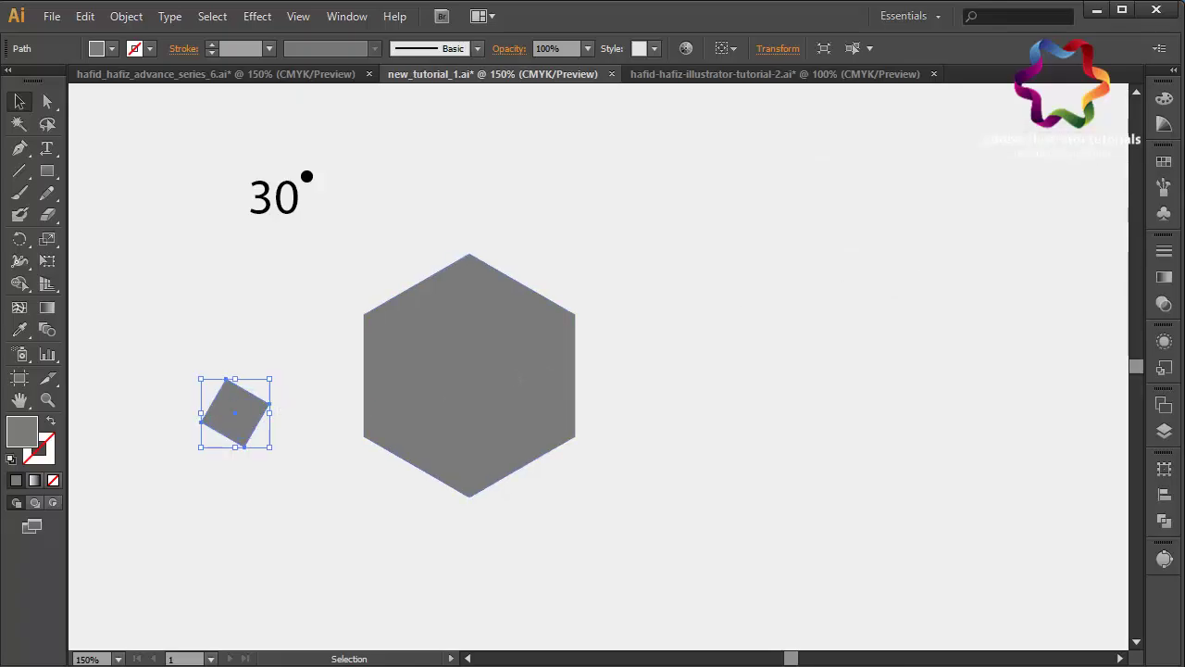
{"action": "left_click_drag", "start_coordinate": [243, 415], "coordinate": [723, 343]}
{"action": "right_click", "coordinate": [738, 343]}
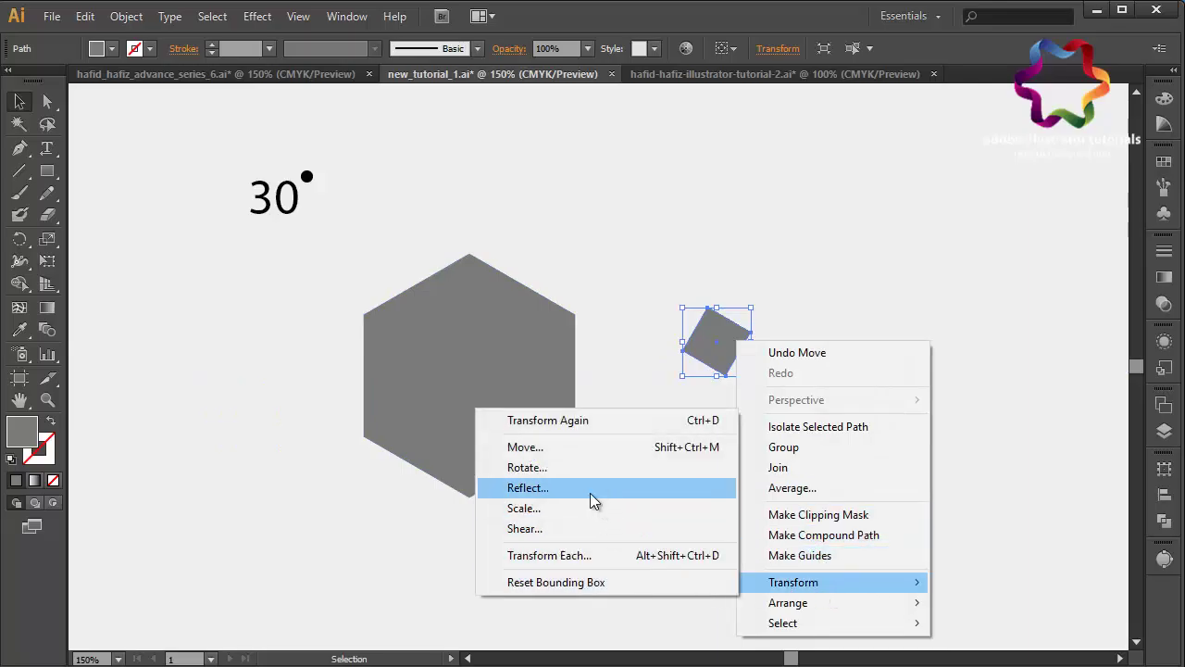
- Reflect the square across a 356° axis and reselect it
{"action": "mouse_move", "coordinate": [794, 582]}
{"action": "left_click", "coordinate": [592, 492]}
{"action": "left_click_drag", "start_coordinate": [896, 270], "coordinate": [908, 271]}
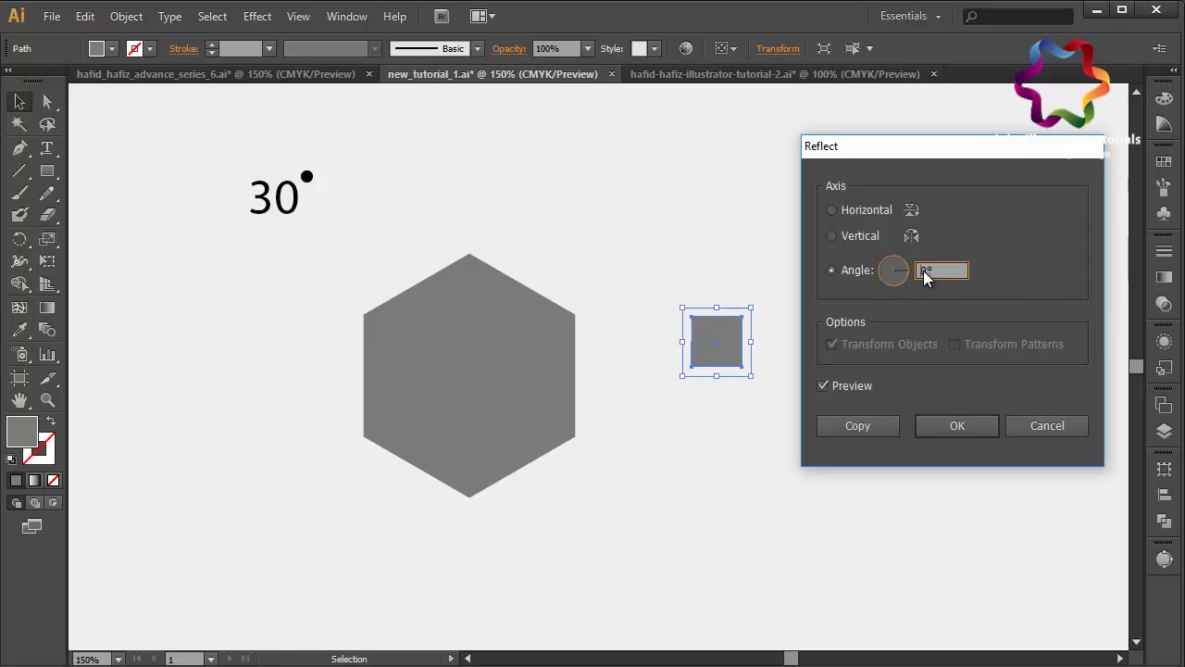
{"action": "left_click", "coordinate": [938, 426]}
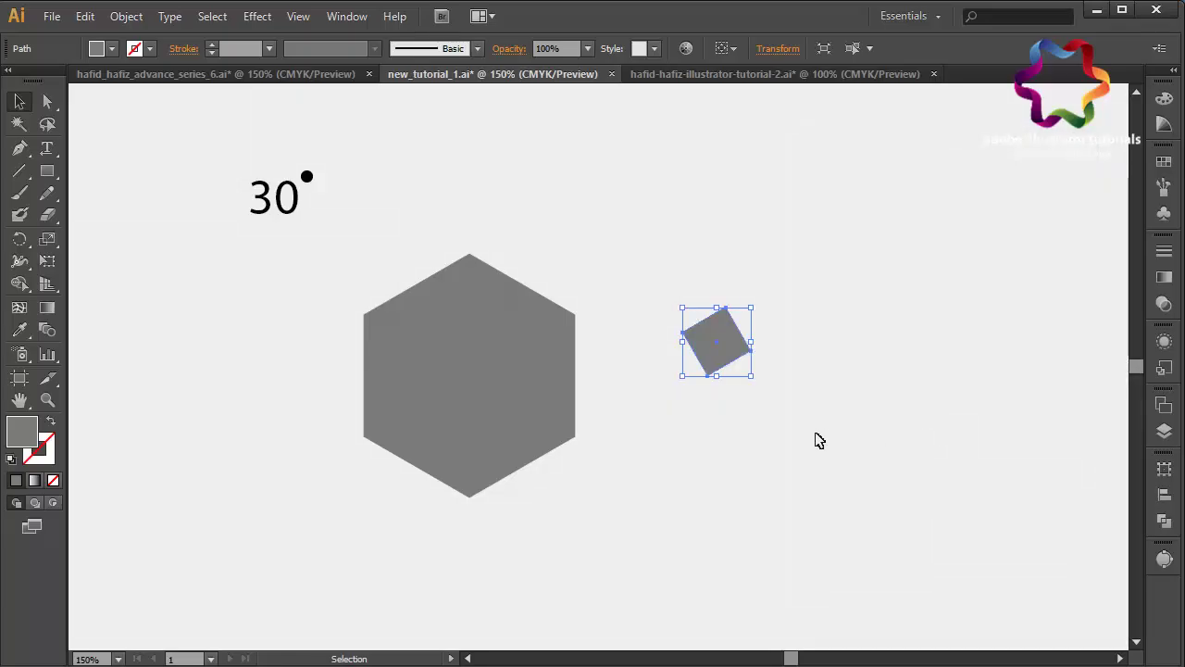
{"action": "left_click", "coordinate": [818, 439]}
{"action": "left_click", "coordinate": [733, 359]}
- Rotate the square into a diamond and reflect it across a custom angle
{"action": "left_click_drag", "start_coordinate": [758, 381], "coordinate": [772, 371]}
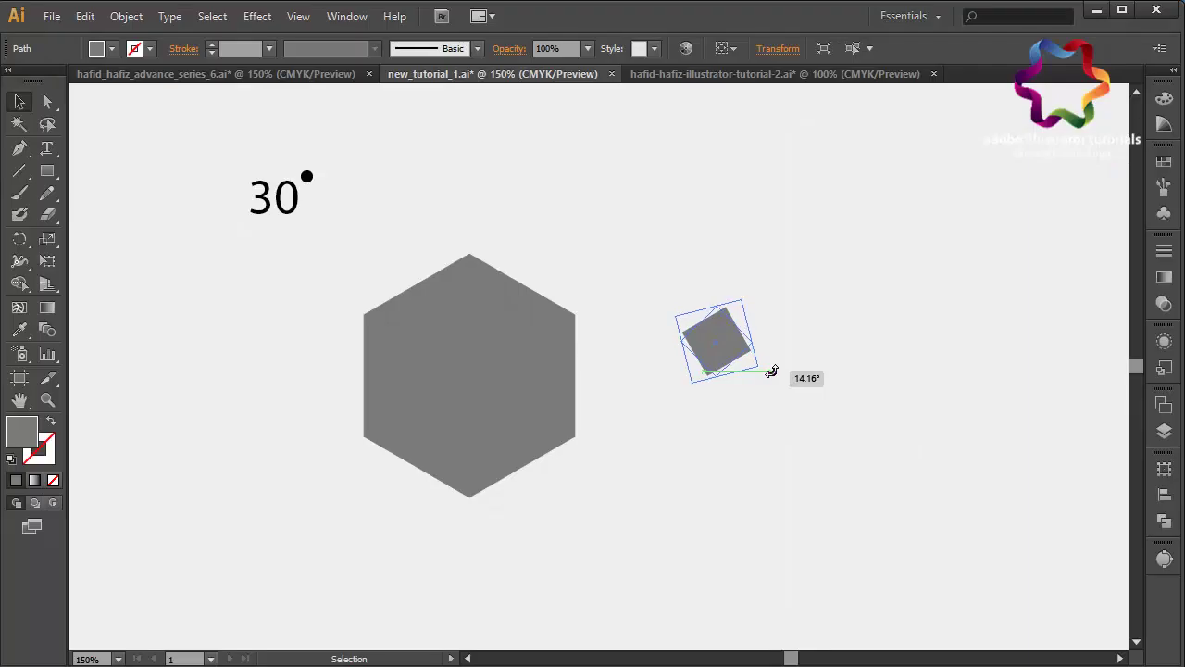
{"action": "left_click_drag", "start_coordinate": [772, 372], "coordinate": [775, 380]}
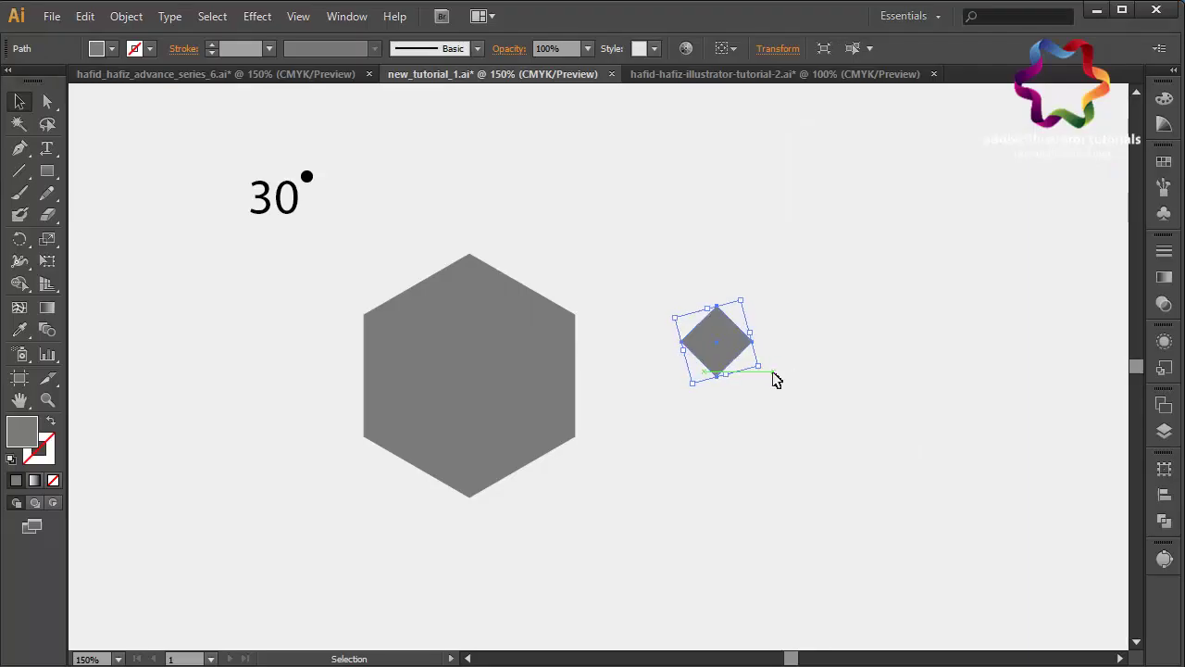
{"action": "right_click", "coordinate": [776, 379]}
{"action": "mouse_move", "coordinate": [831, 614]}
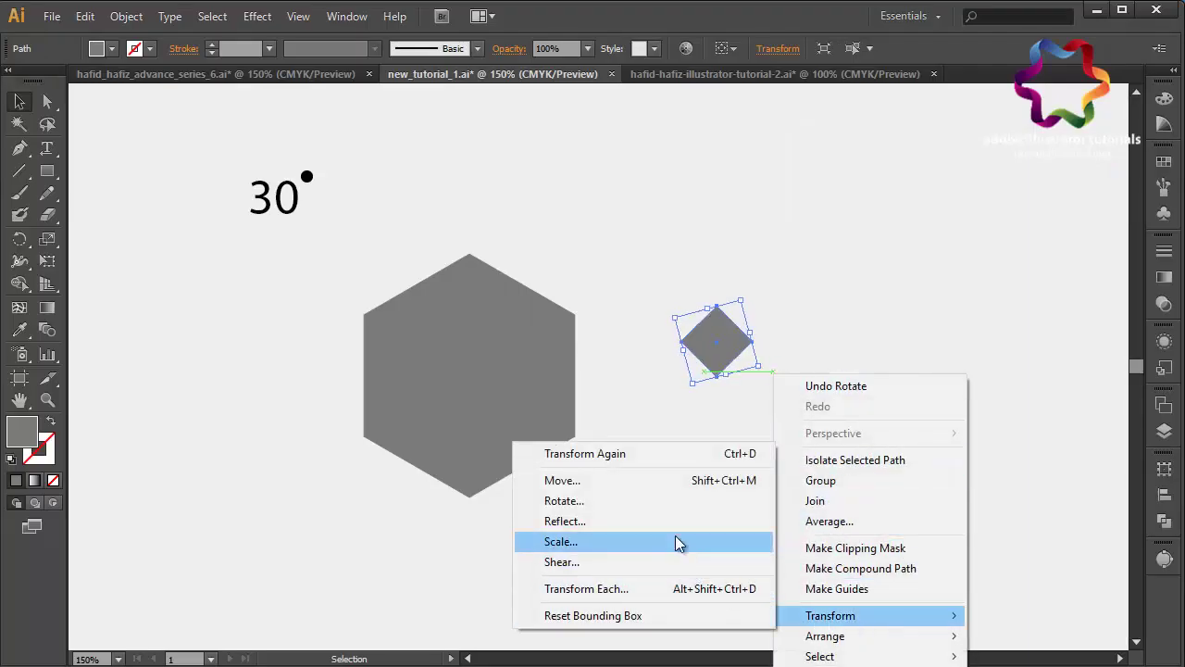
{"action": "left_click", "coordinate": [672, 521]}
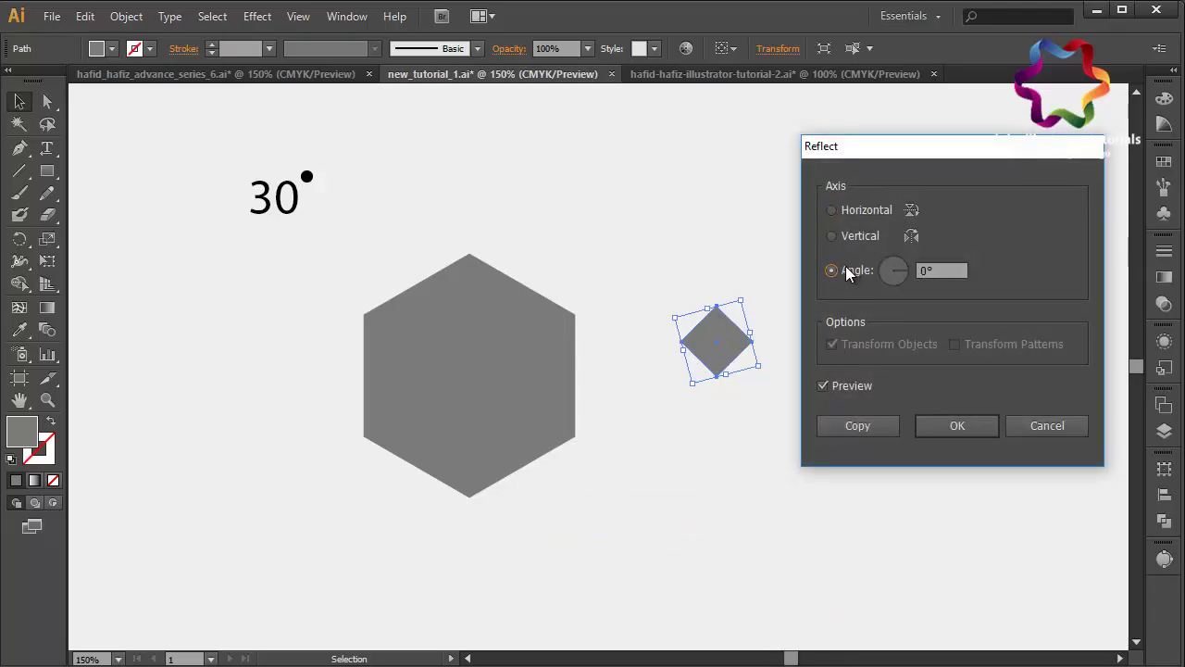
{"action": "left_click", "coordinate": [851, 276]}
{"action": "key", "text": "Return"}
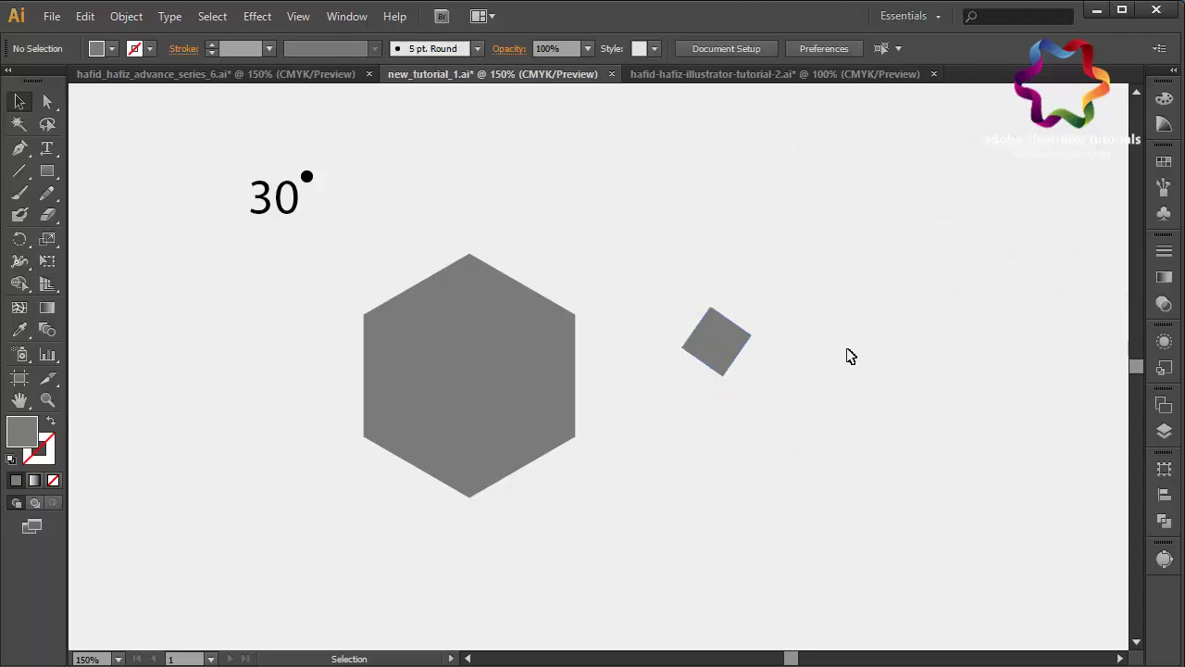
{"action": "left_click", "coordinate": [740, 342]}
- Delete the old square and draw a new small square left of the hexagon
{"action": "key", "text": "Delete"}
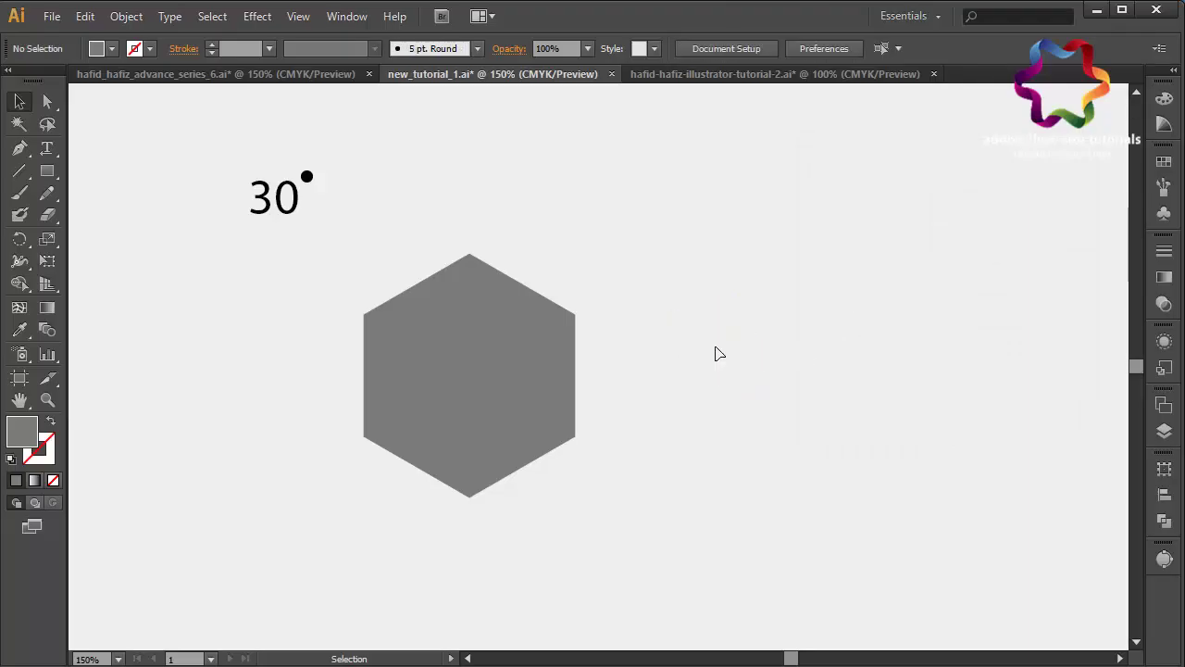
{"action": "left_click", "coordinate": [47, 171]}
{"action": "left_click_drag", "start_coordinate": [172, 335], "coordinate": [240, 403]}
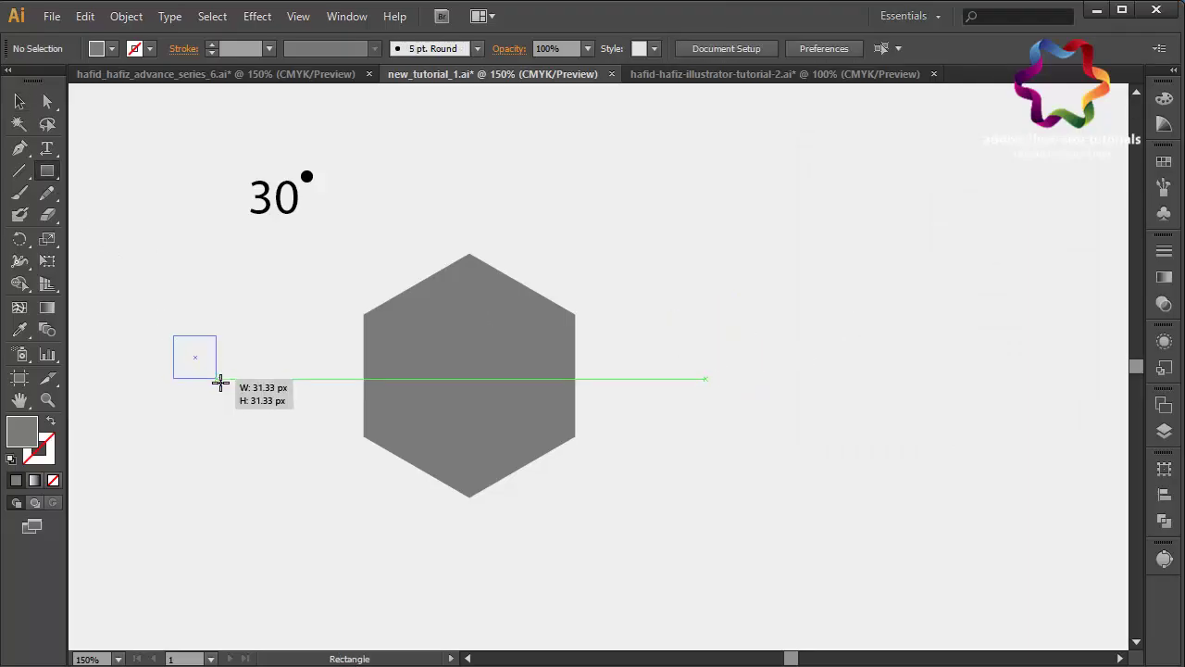
- Reflect the new square across a -15° axis
{"action": "right_click", "coordinate": [241, 402]}
{"action": "mouse_move", "coordinate": [298, 349]}
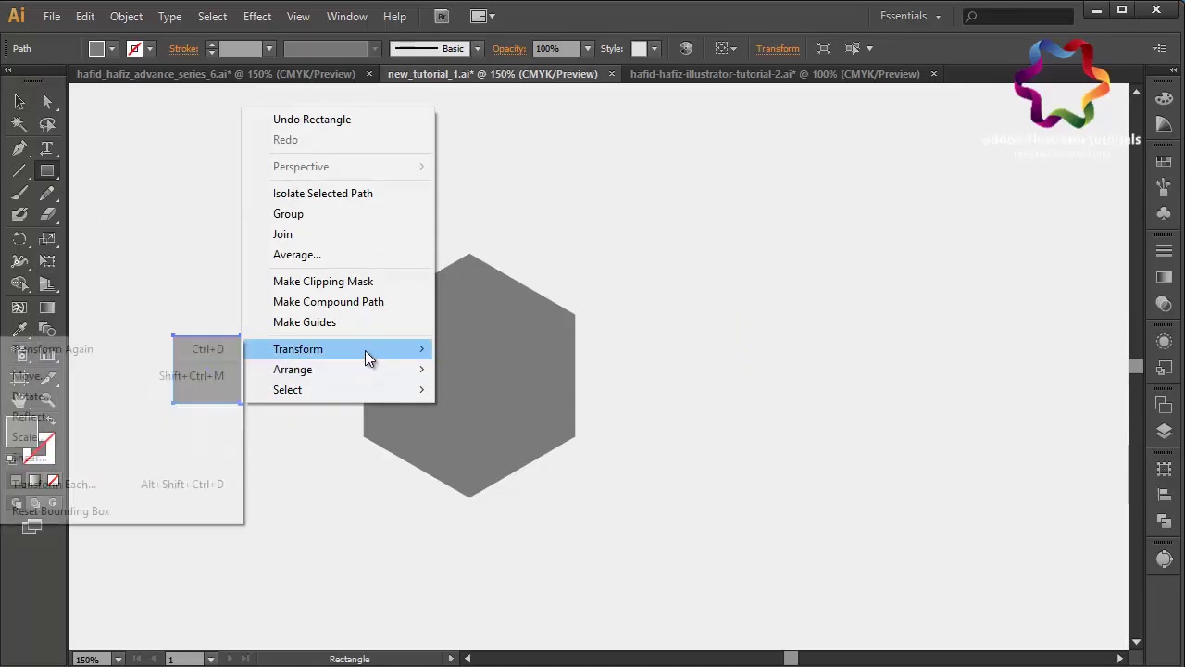
{"action": "left_click", "coordinate": [183, 415]}
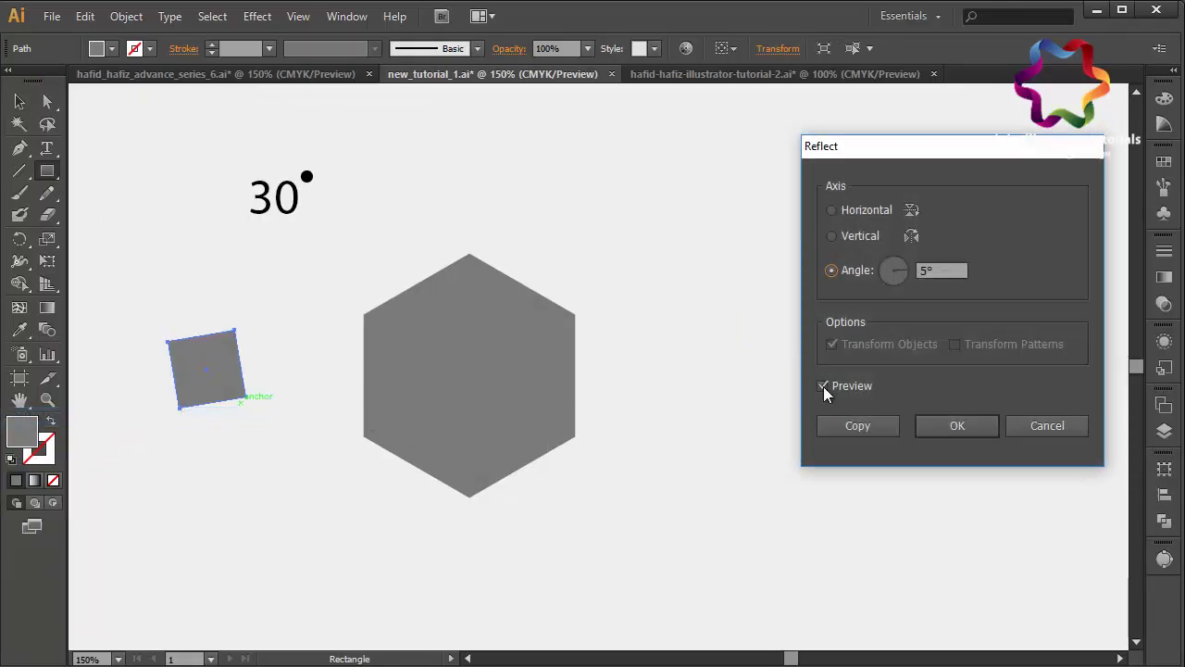
{"action": "left_click", "coordinate": [940, 270]}
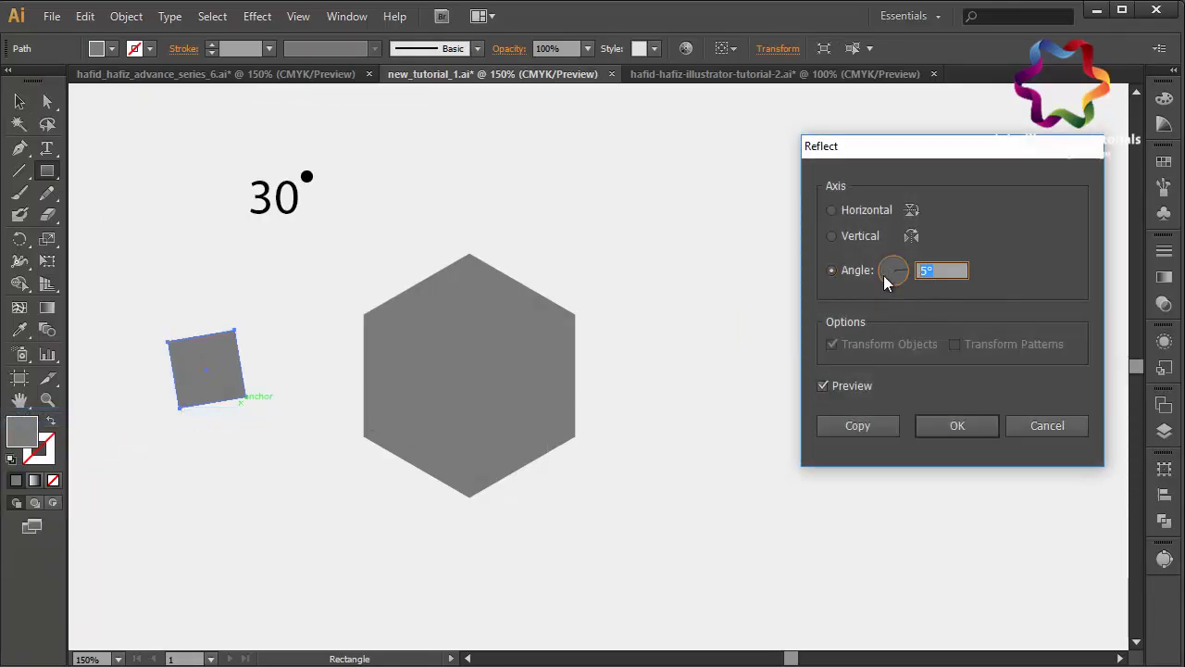
{"action": "type", "text": "-15"}
{"action": "left_click", "coordinate": [937, 424]}
- Tilt the square to about -16° and move it into the hexagon's centre
{"action": "left_click", "coordinate": [19, 106]}
{"action": "left_click_drag", "start_coordinate": [256, 417], "coordinate": [254, 457]}
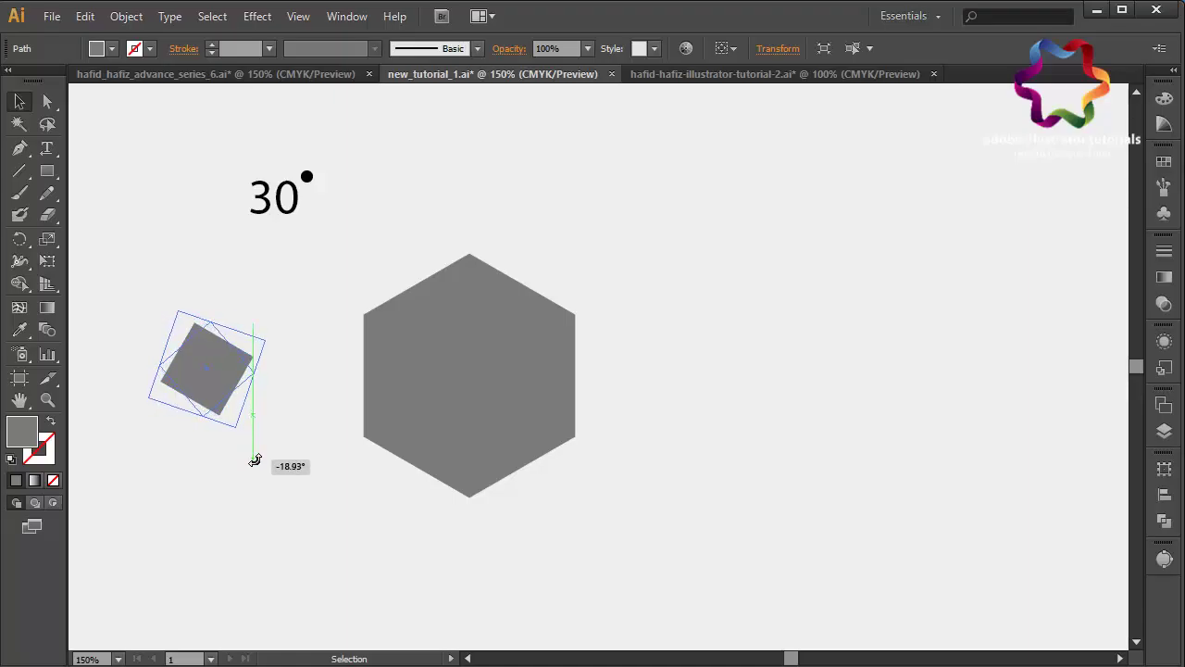
{"action": "left_click_drag", "start_coordinate": [253, 457], "coordinate": [263, 466]}
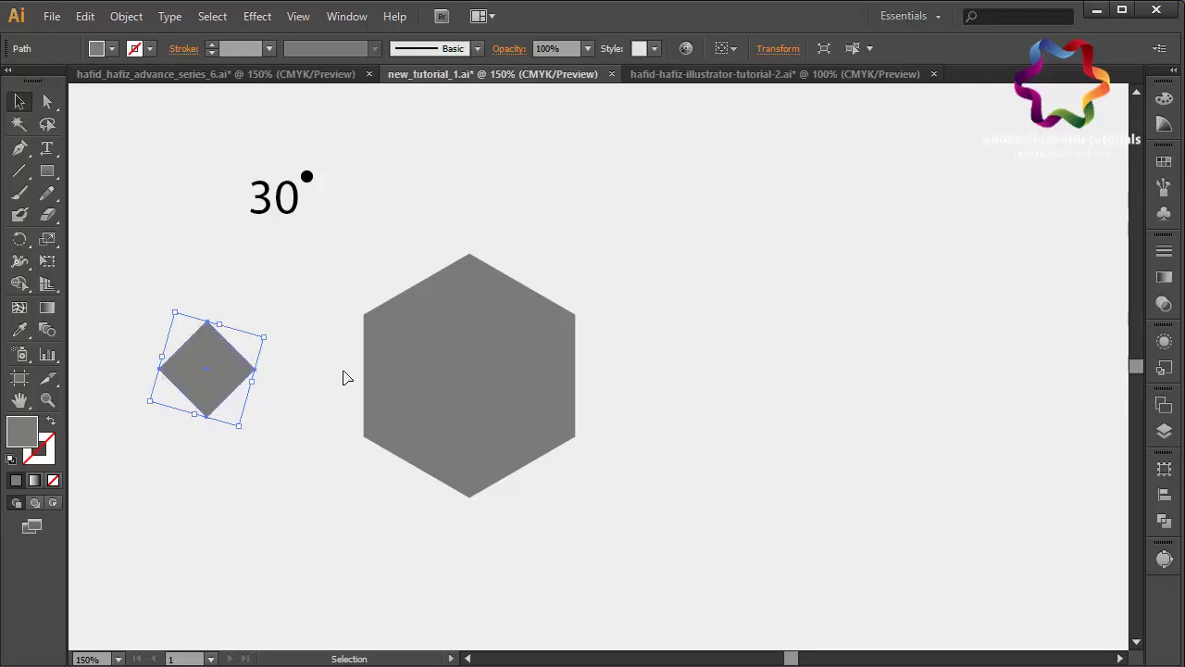
{"action": "mouse_move", "coordinate": [206, 367]}
{"action": "left_mouse_down"}
{"action": "mouse_move", "coordinate": [495, 370]}
{"action": "mouse_move", "coordinate": [465, 373]}
{"action": "left_mouse_up"}
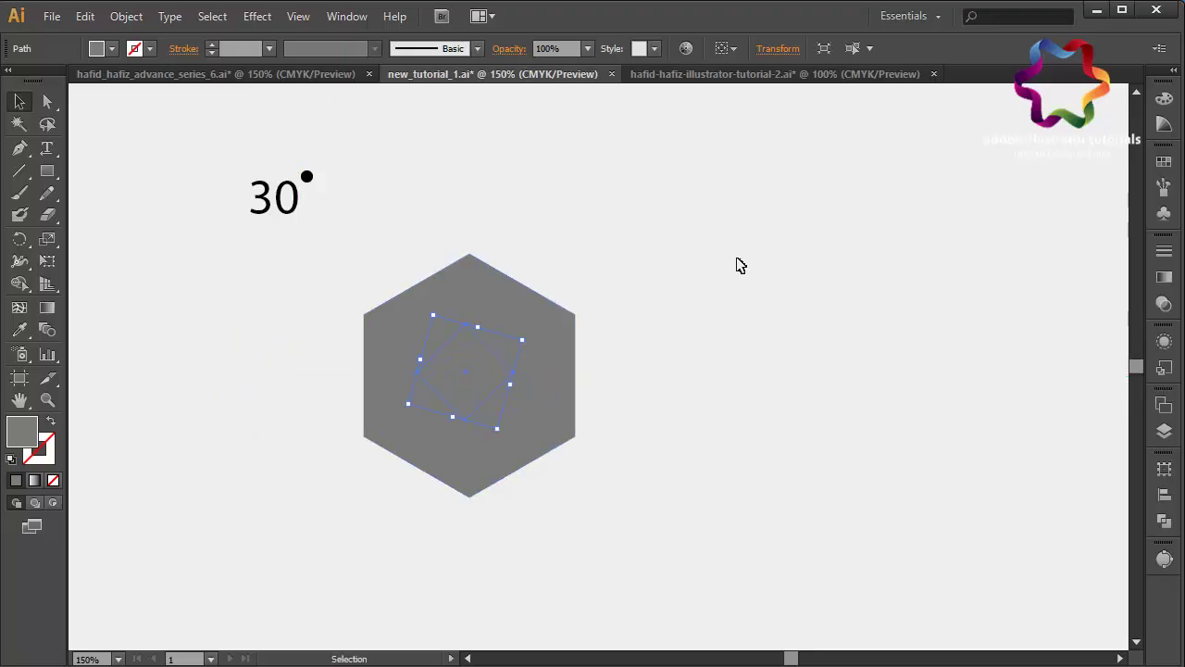
- Centre the square on the hexagon horizontally and vertically
{"action": "left_click_drag", "start_coordinate": [741, 266], "coordinate": [445, 511]}
{"action": "left_click", "coordinate": [719, 49]}
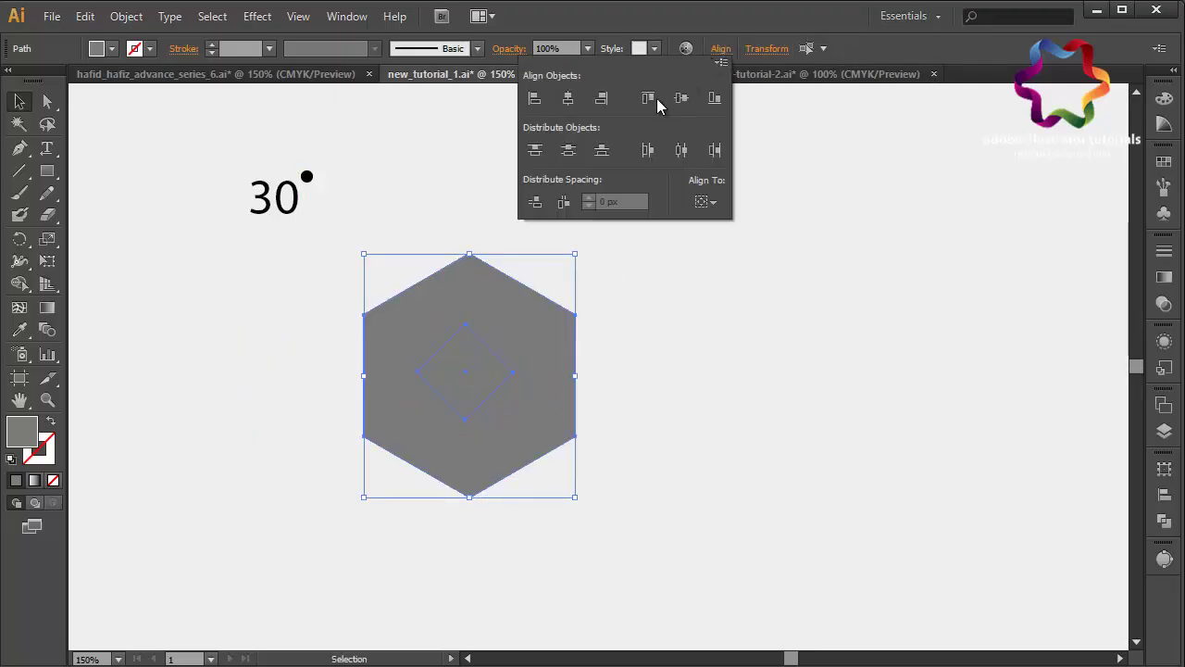
{"action": "left_click", "coordinate": [566, 98]}
{"action": "left_click", "coordinate": [681, 98]}
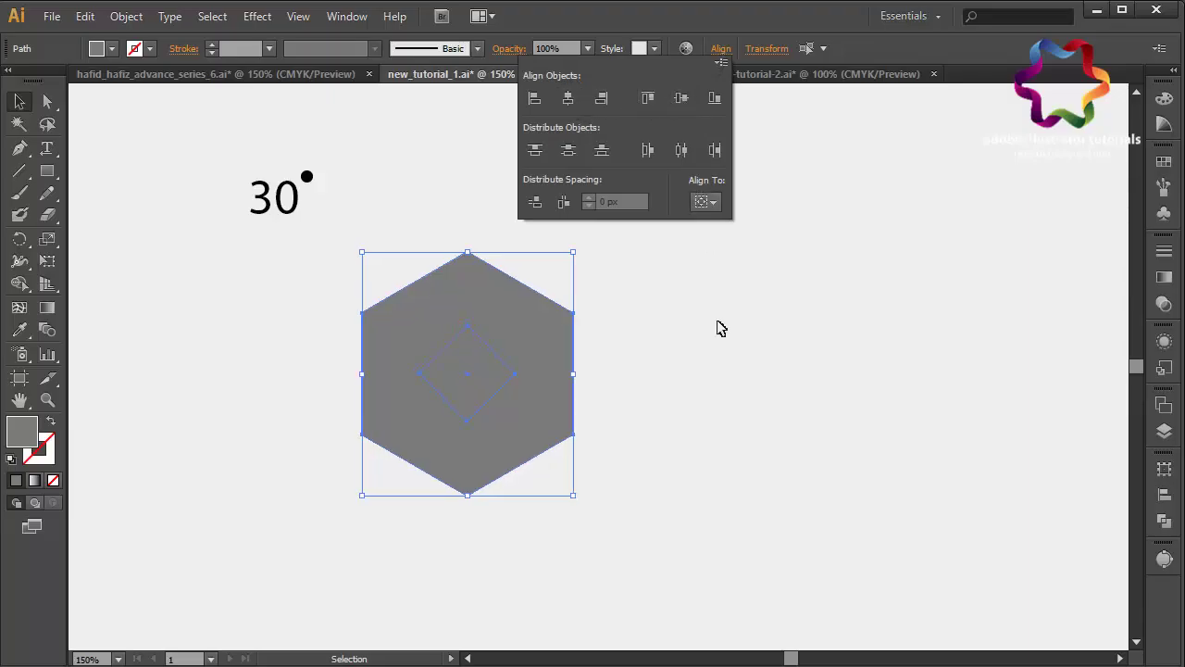
{"action": "left_click", "coordinate": [708, 242]}
- Try enlarging the inner square, undo it, and re-centre both shapes
{"action": "left_click", "coordinate": [658, 367]}
{"action": "left_click", "coordinate": [514, 373]}
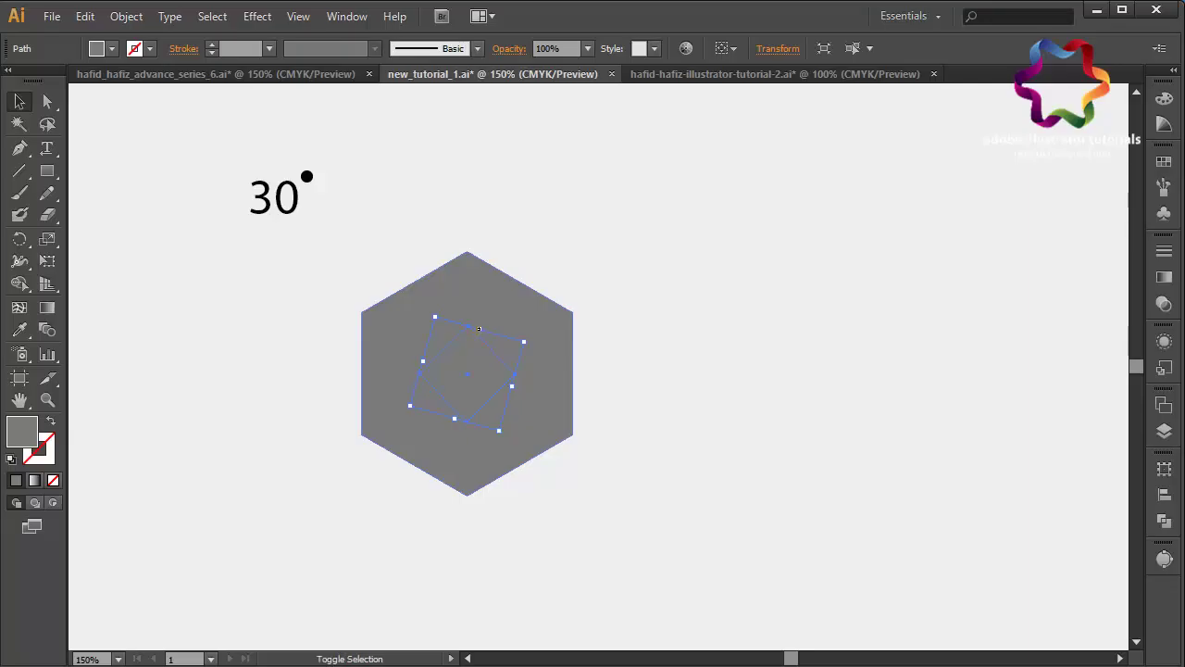
{"action": "left_click_drag", "start_coordinate": [478, 329], "coordinate": [503, 304]}
{"action": "key", "text": "ctrl+z"}
{"action": "key", "text": "ctrl+a"}
{"action": "left_click", "coordinate": [720, 48]}
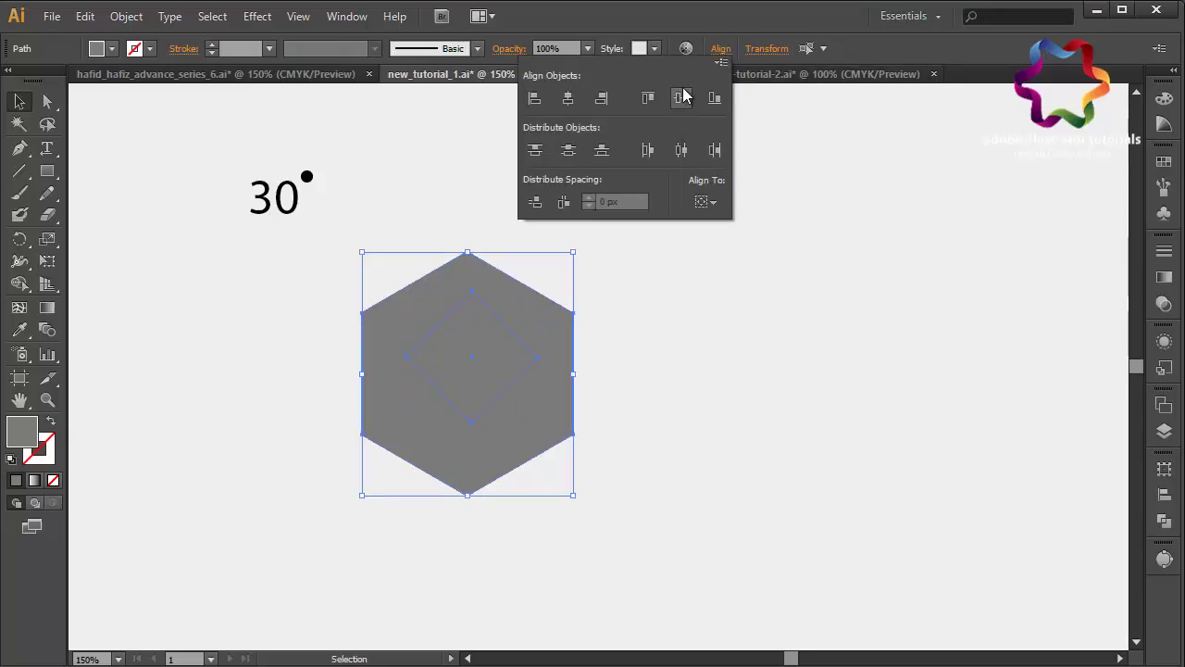
{"action": "left_click", "coordinate": [681, 97]}
{"action": "left_click", "coordinate": [567, 97]}
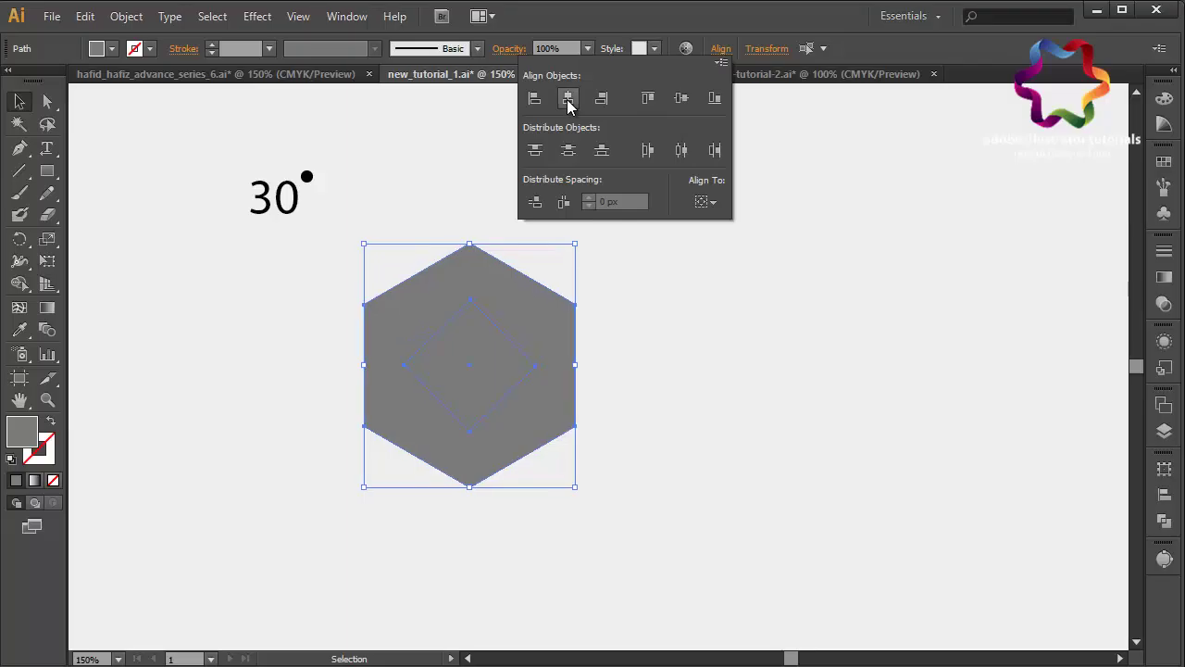
- Fill the inner diamond with light grey C1C1C1
{"action": "left_click", "coordinate": [669, 392]}
{"action": "double_click", "coordinate": [26, 433]}
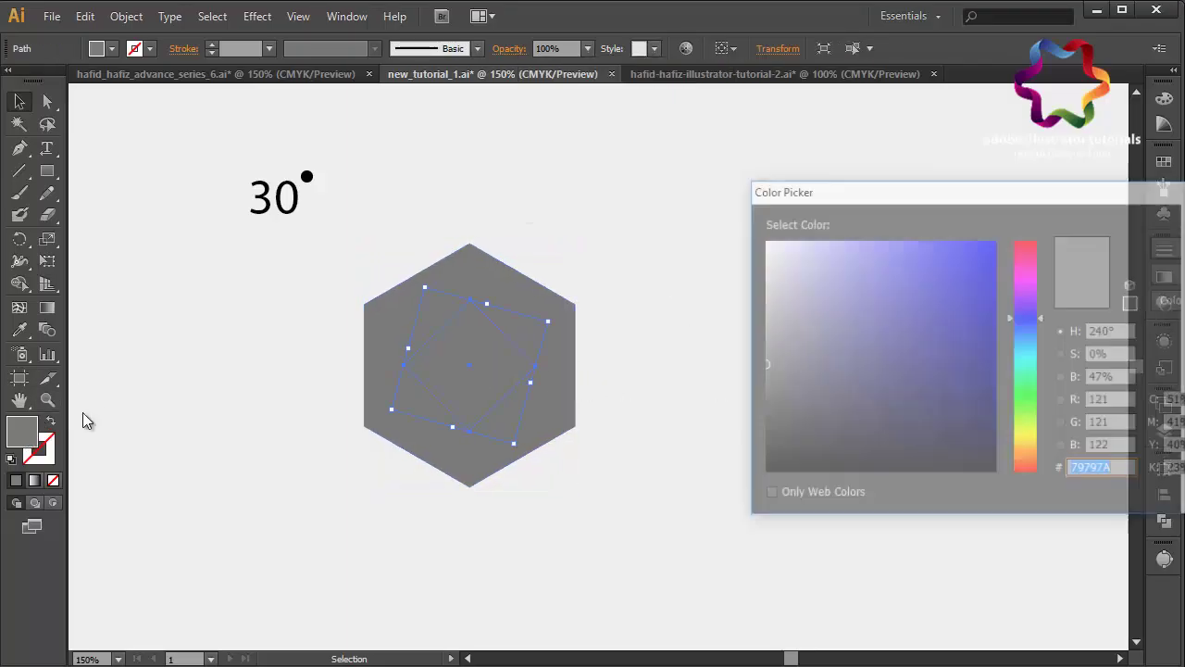
{"action": "left_click", "coordinate": [762, 295]}
{"action": "key", "text": "Return"}
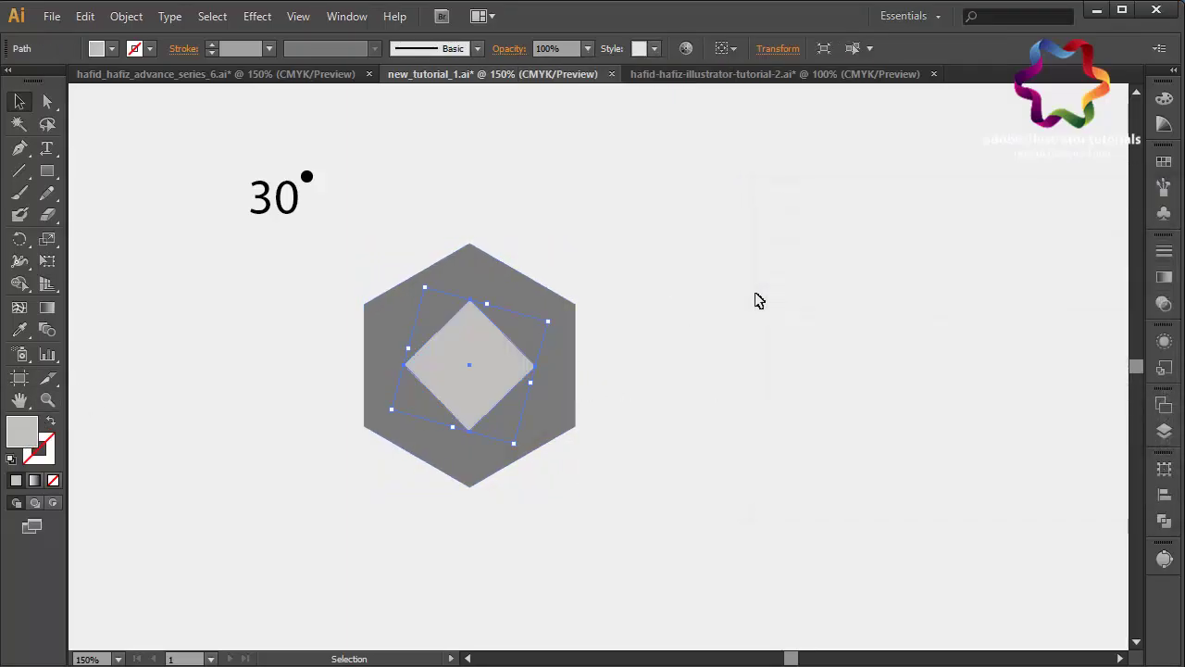
- Deselect and set the fill colour to white FFFFFF
{"action": "left_click", "coordinate": [757, 300]}
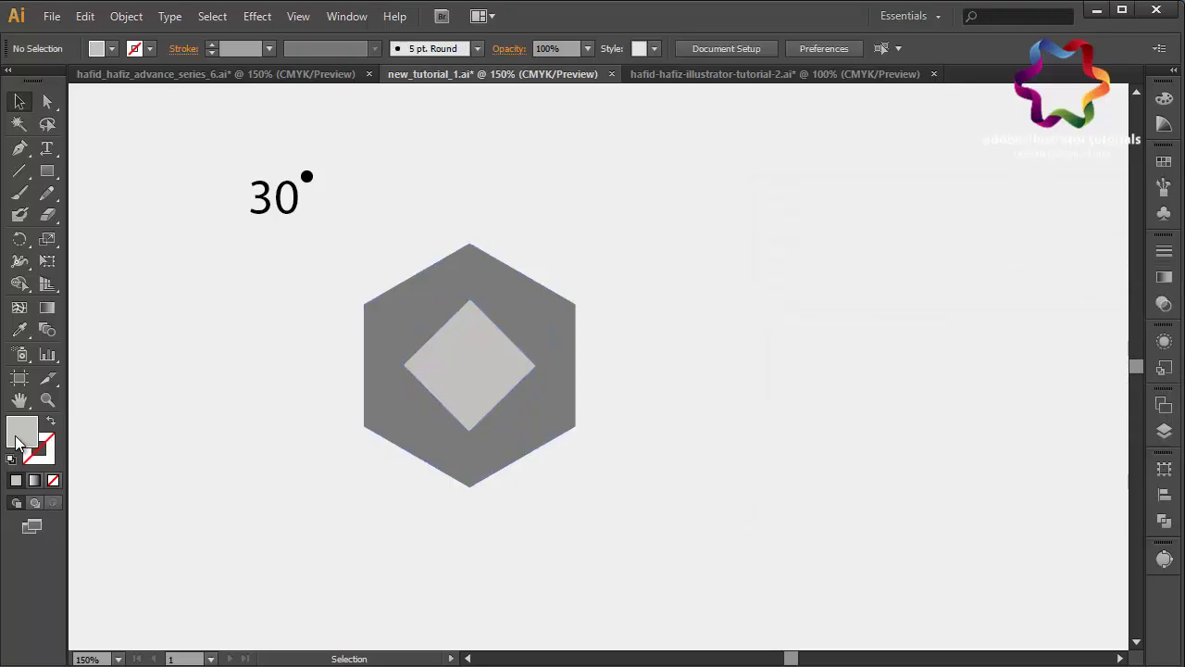
{"action": "double_click", "coordinate": [25, 434]}
{"action": "left_click_drag", "start_coordinate": [823, 251], "coordinate": [747, 236]}
{"action": "key", "text": "Return"}
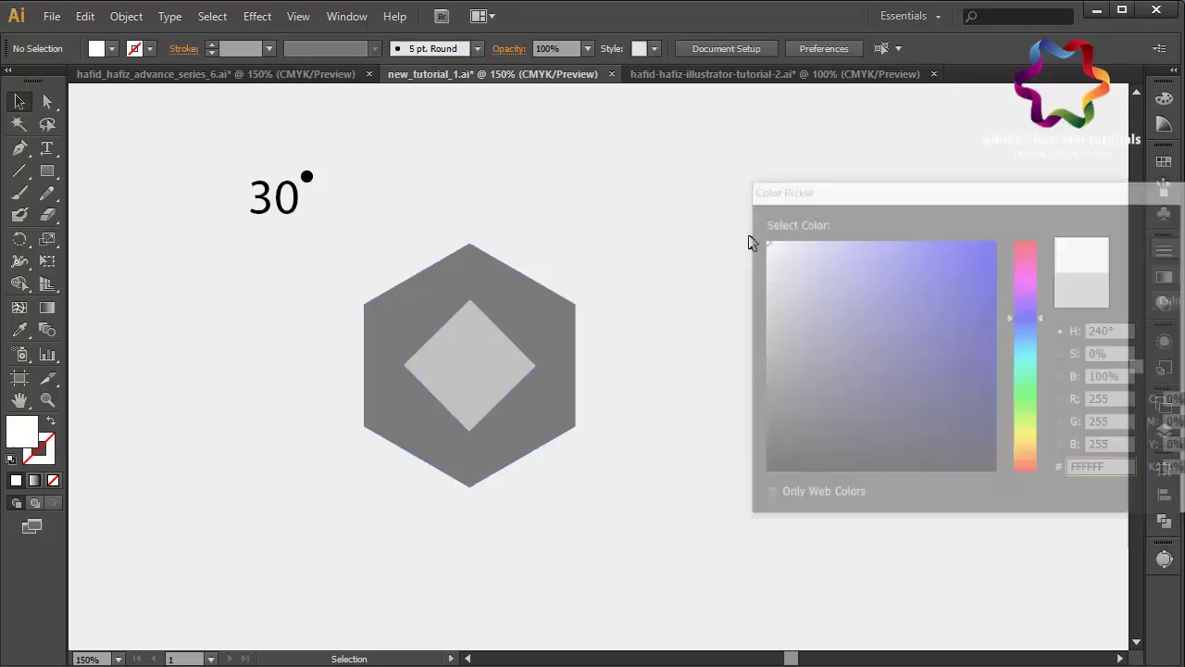
- Start a Pen path at the diamond's top corner, then abandon it
{"action": "left_click", "coordinate": [20, 150]}
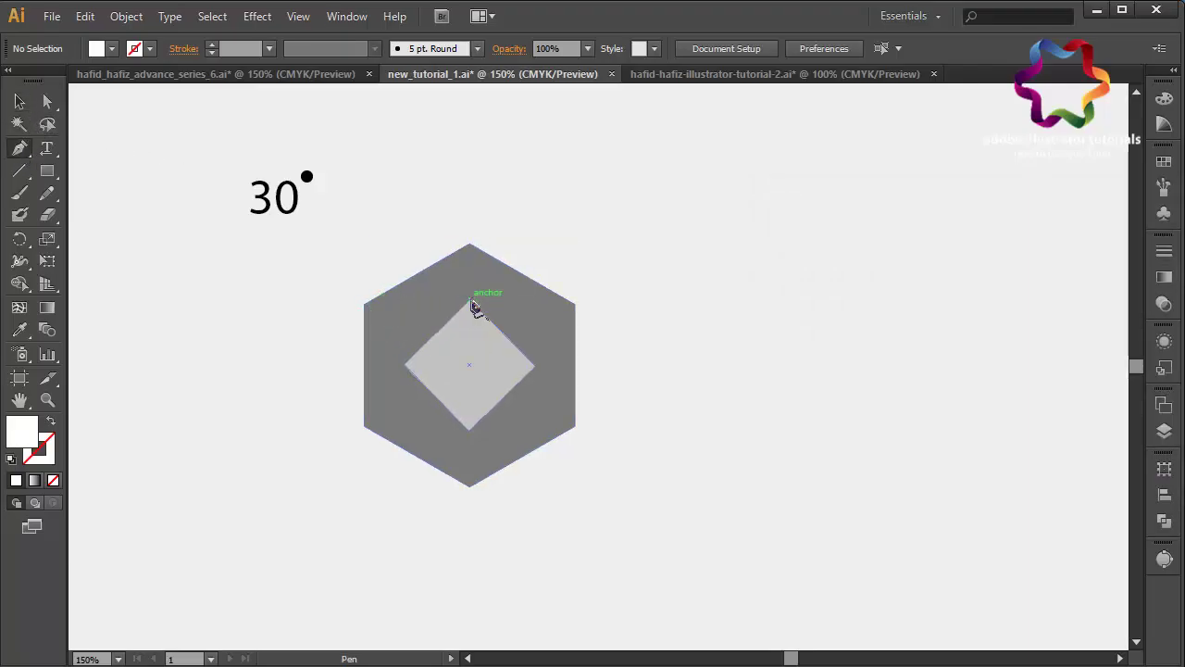
{"action": "left_click", "coordinate": [470, 301]}
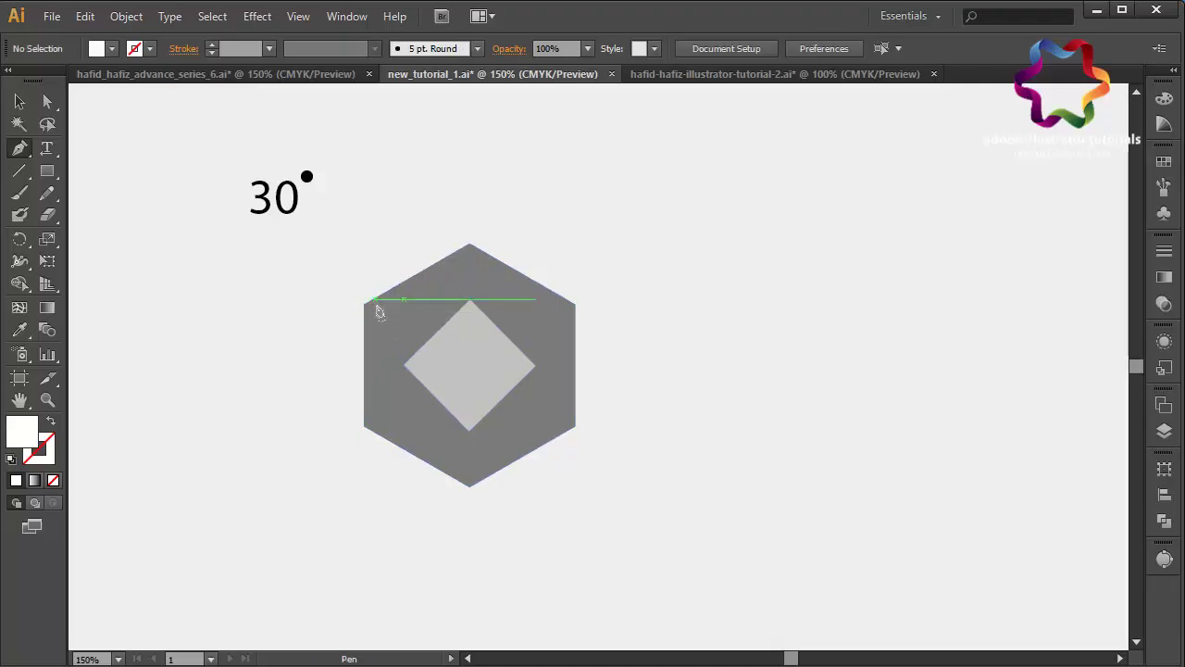
{"action": "left_click", "coordinate": [19, 172]}
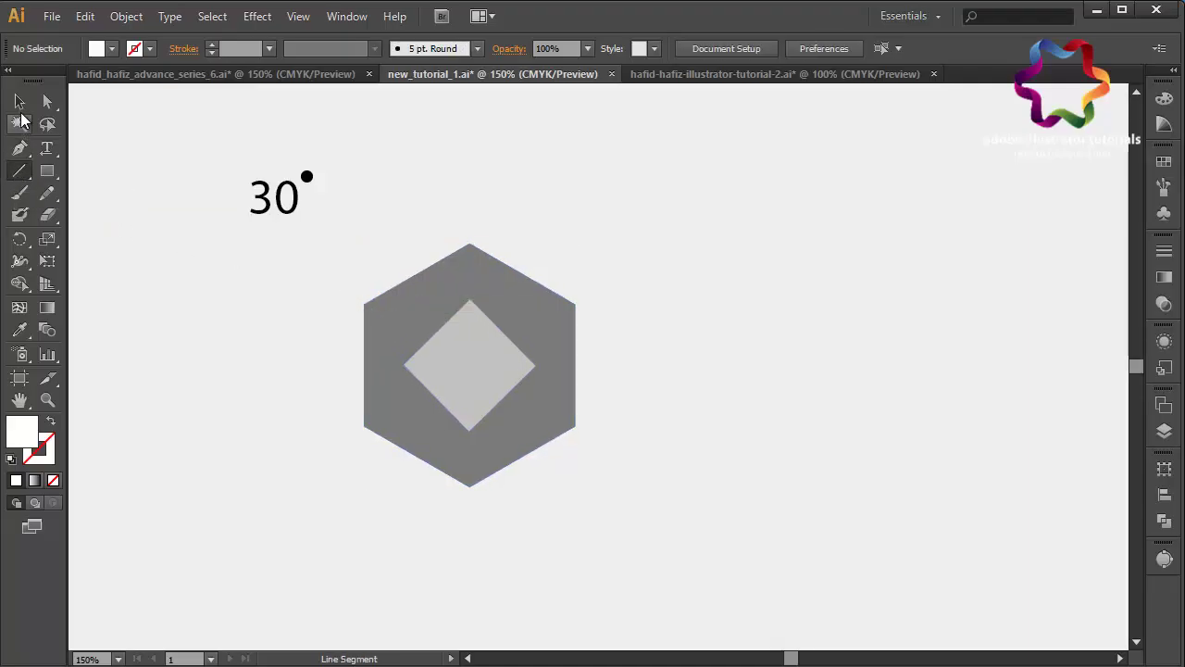
{"action": "left_click", "coordinate": [19, 102]}
- Rotate the diamond upright into a square and delete it
{"action": "left_click", "coordinate": [497, 380]}
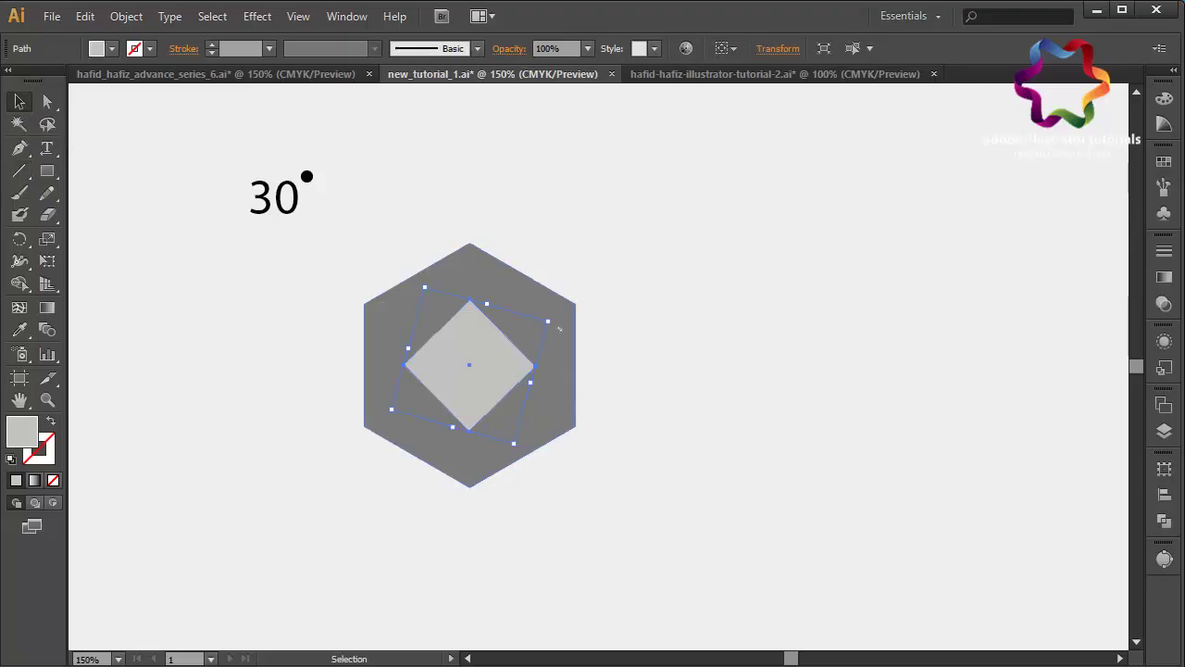
{"action": "left_click_drag", "start_coordinate": [558, 318], "coordinate": [605, 402]}
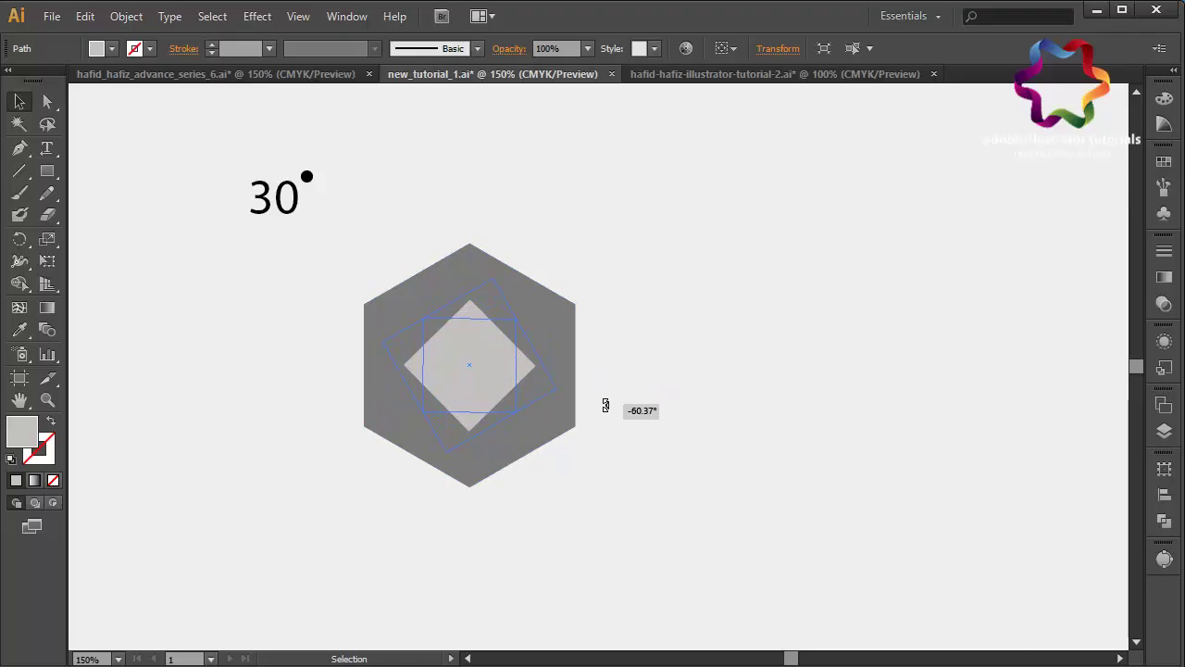
{"action": "left_click_drag", "start_coordinate": [605, 403], "coordinate": [608, 404]}
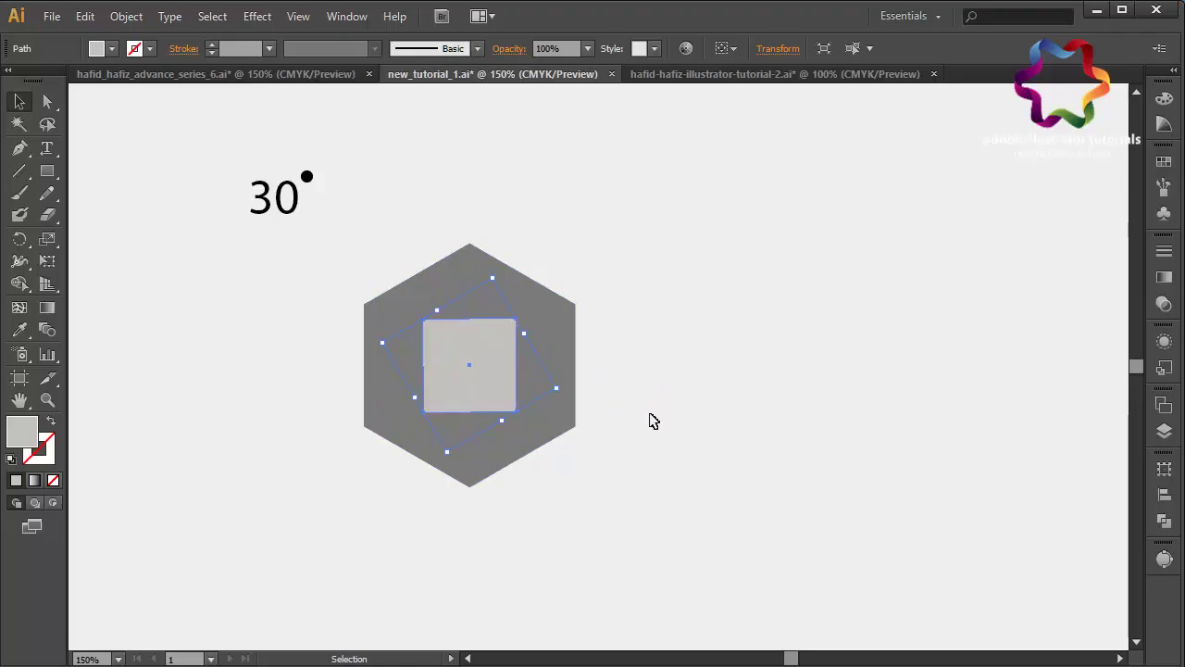
{"action": "key", "text": "Delete"}
{"action": "left_click", "coordinate": [56, 172]}
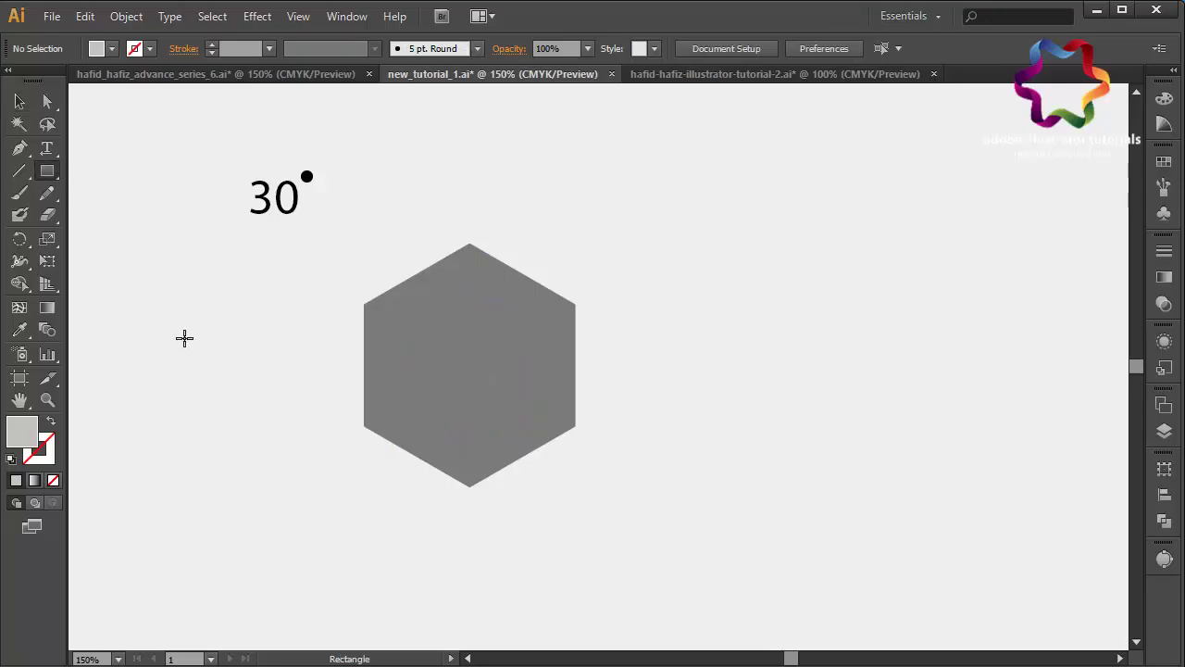
- Draw a 60 px square, centre it on the hexagon, and move both shapes right
{"action": "left_click_drag", "start_coordinate": [187, 342], "coordinate": [274, 428]}
{"action": "left_click", "coordinate": [20, 100]}
{"action": "left_click_drag", "start_coordinate": [143, 266], "coordinate": [629, 532]}
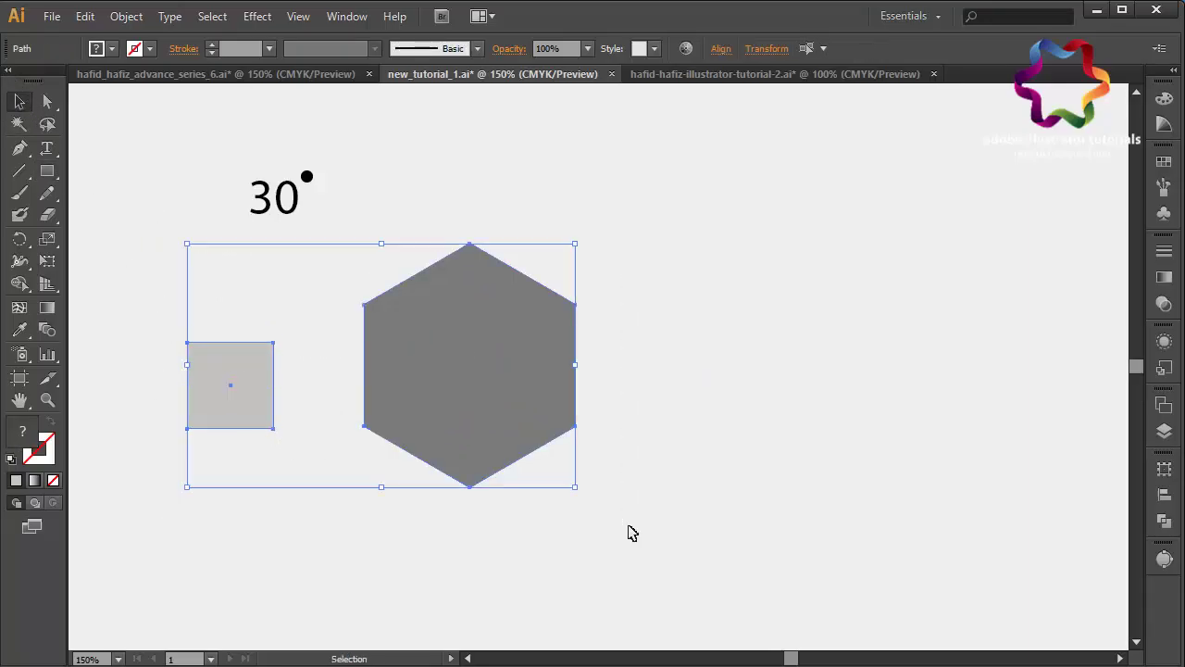
{"action": "left_click", "coordinate": [720, 48]}
{"action": "left_click", "coordinate": [680, 97]}
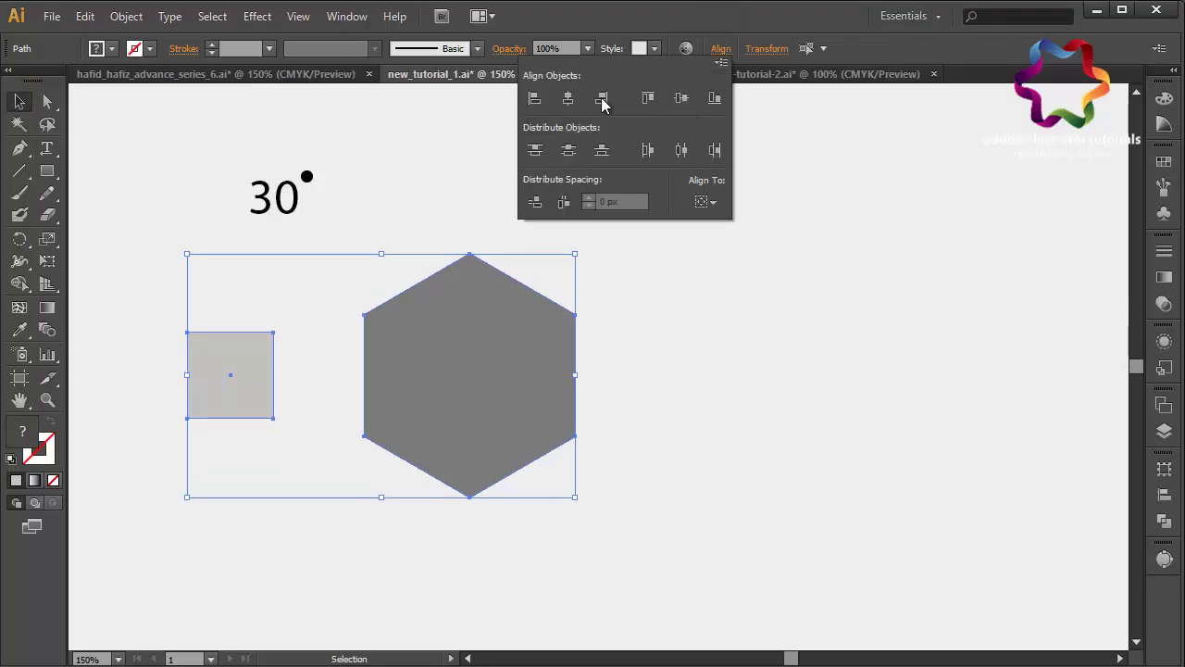
{"action": "left_click", "coordinate": [568, 97]}
{"action": "left_click_drag", "start_coordinate": [313, 380], "coordinate": [494, 370]}
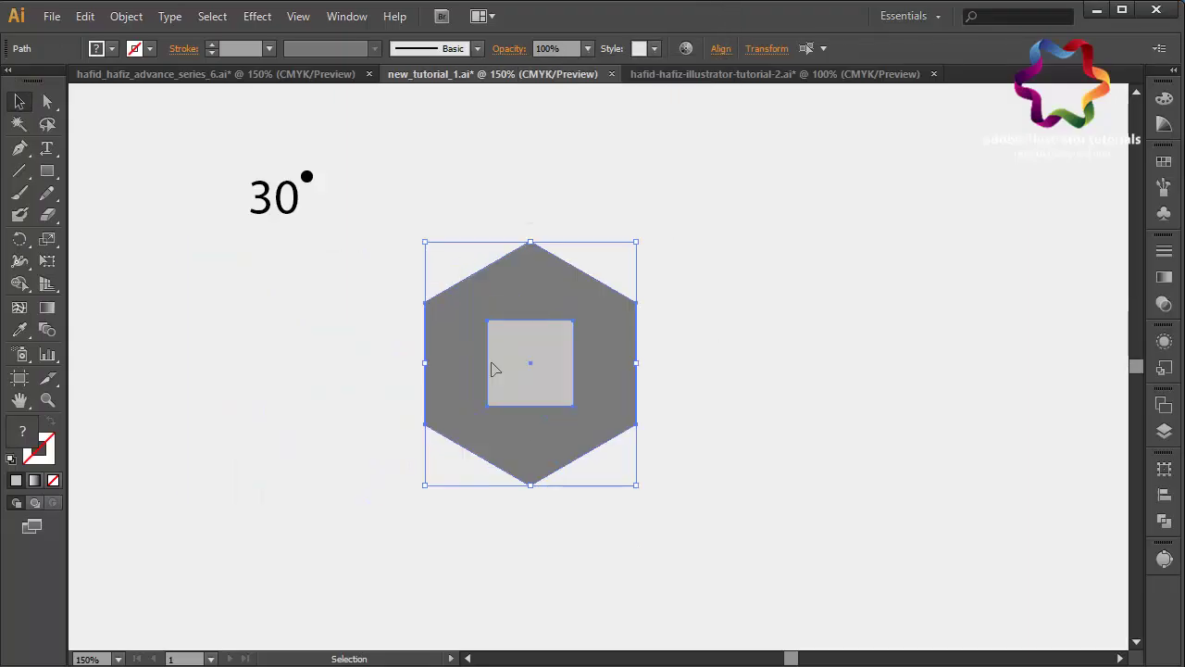
{"action": "left_click", "coordinate": [739, 447]}
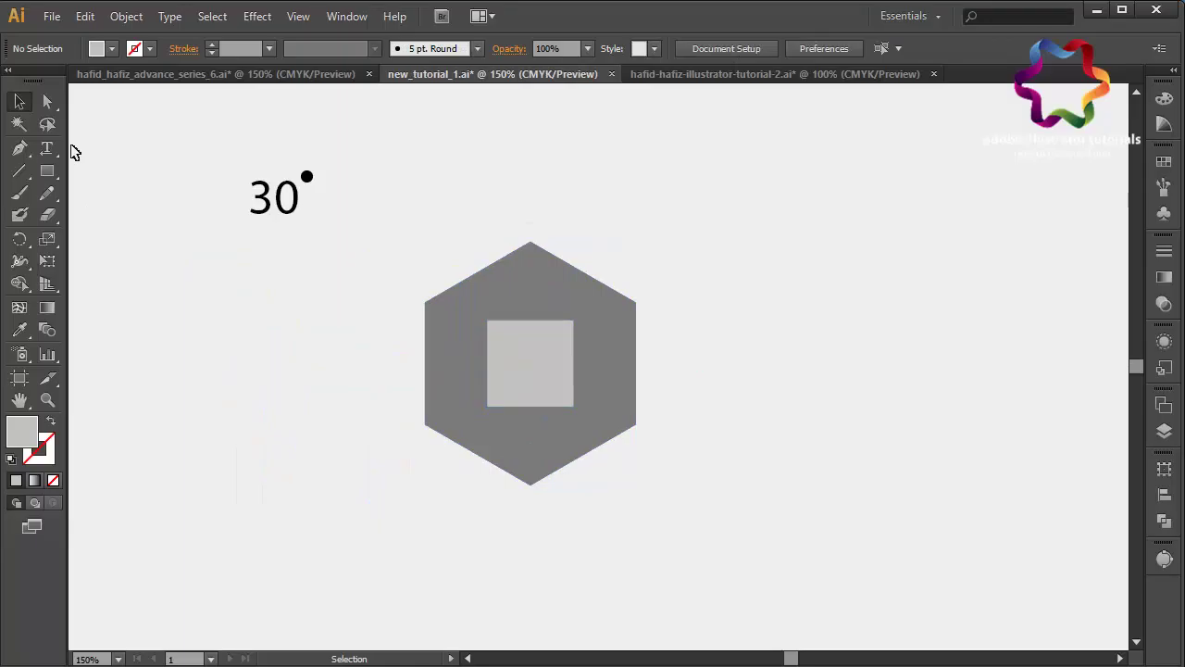
- Ready the Line Segment tool with a white fill and zoom in on the hexagon
{"action": "left_click", "coordinate": [20, 170]}
{"action": "double_click", "coordinate": [36, 439]}
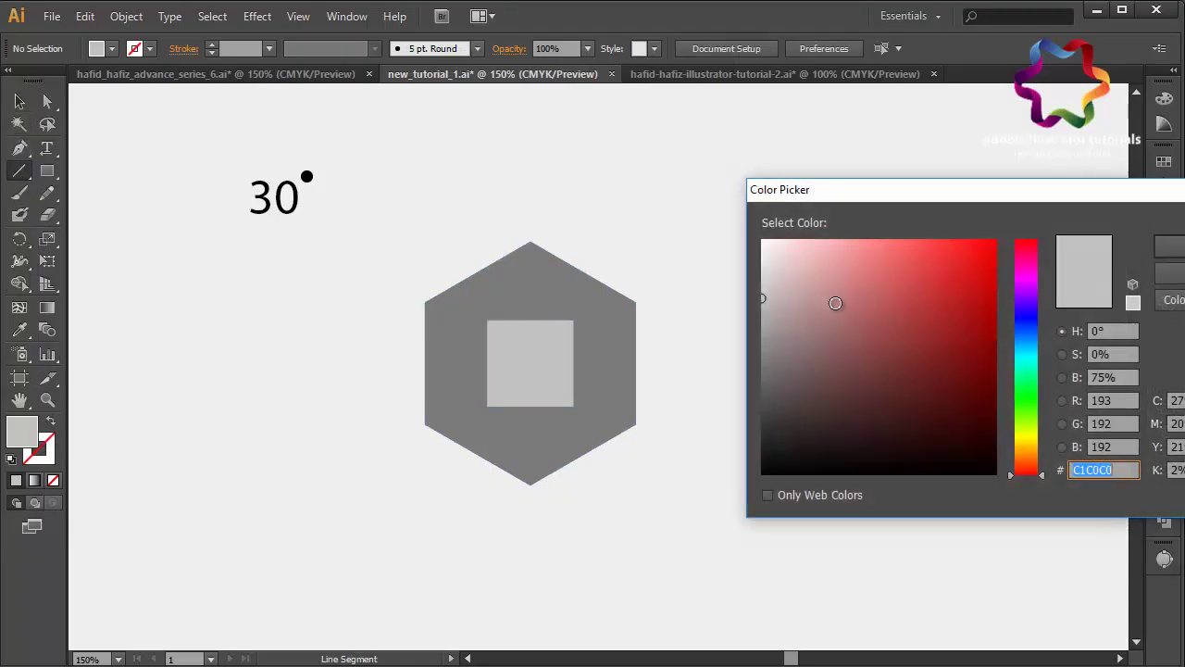
{"action": "left_click_drag", "start_coordinate": [805, 268], "coordinate": [761, 238]}
{"action": "left_click", "coordinate": [1176, 251]}
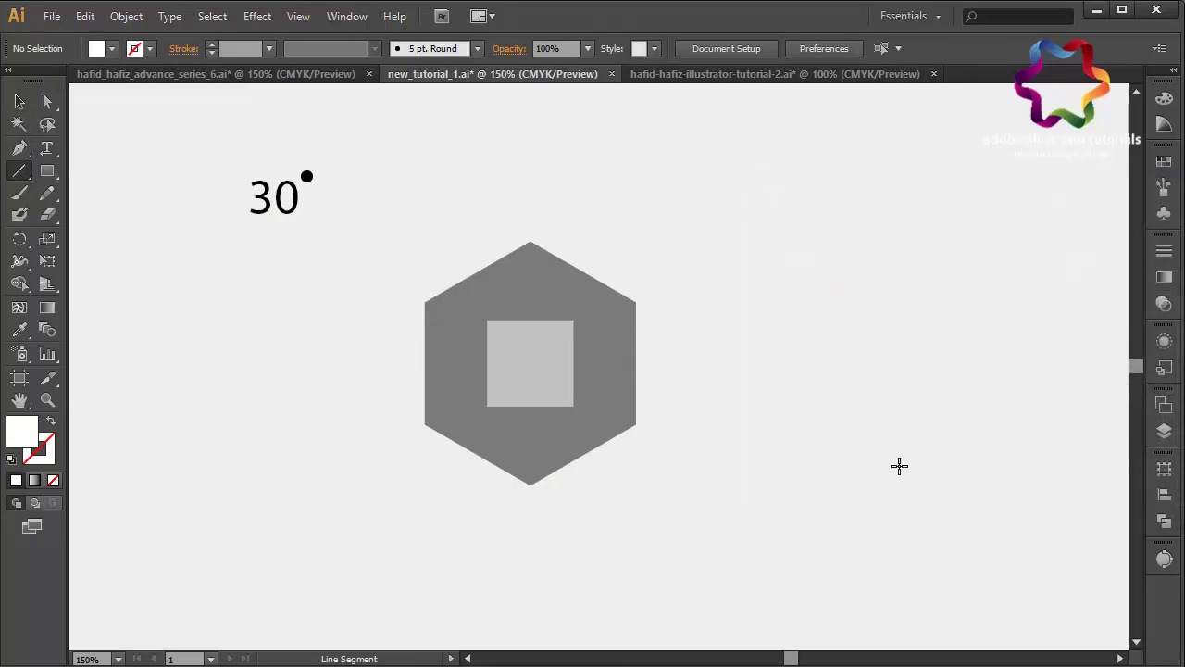
{"action": "key", "text": "ctrl+plus"}
{"action": "key", "text": "ctrl+plus"}
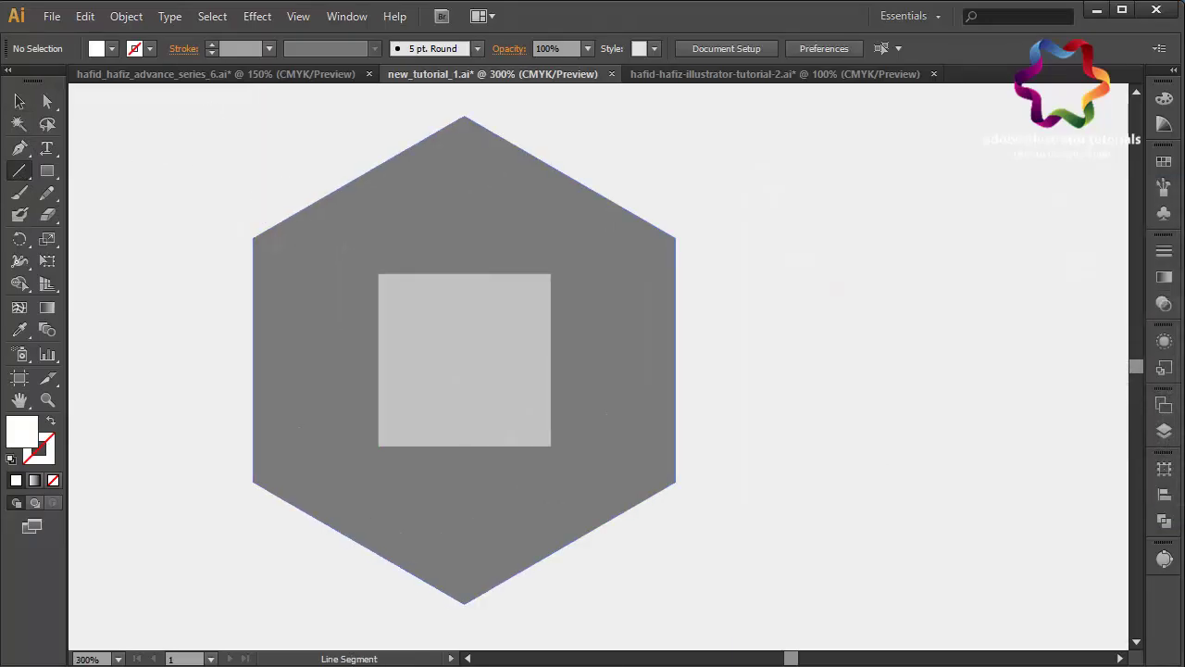
- Draw a line from the hexagon's upper vertex to the square's top-left corner
{"action": "left_click", "coordinate": [464, 115]}
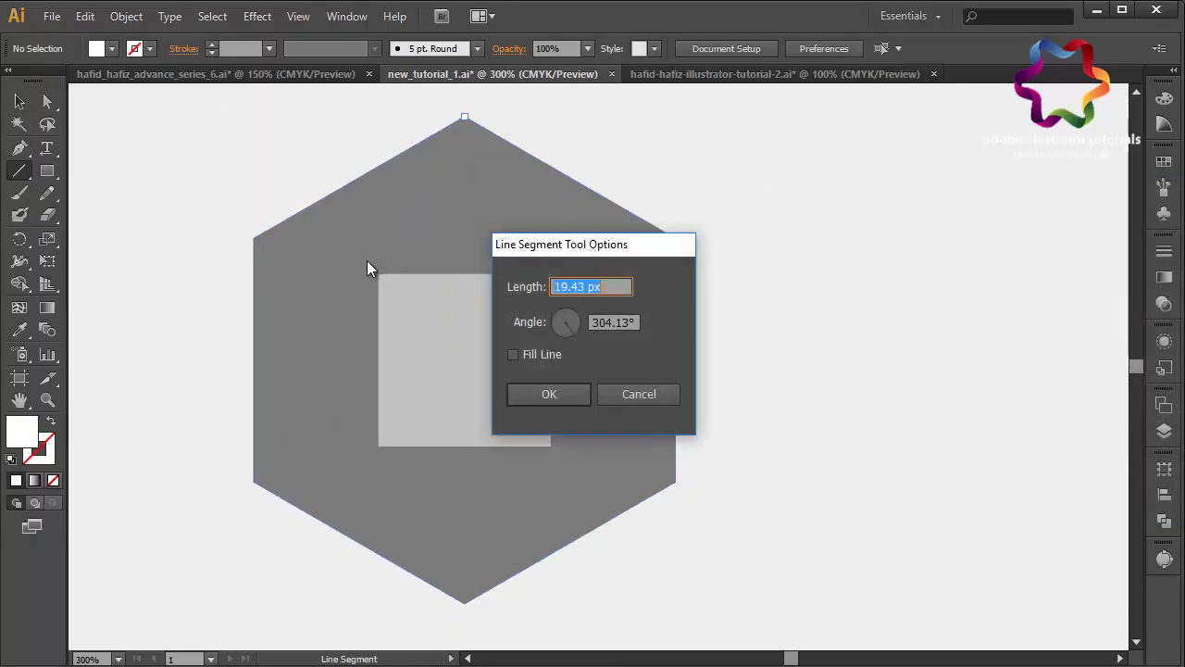
{"action": "left_click", "coordinate": [634, 395]}
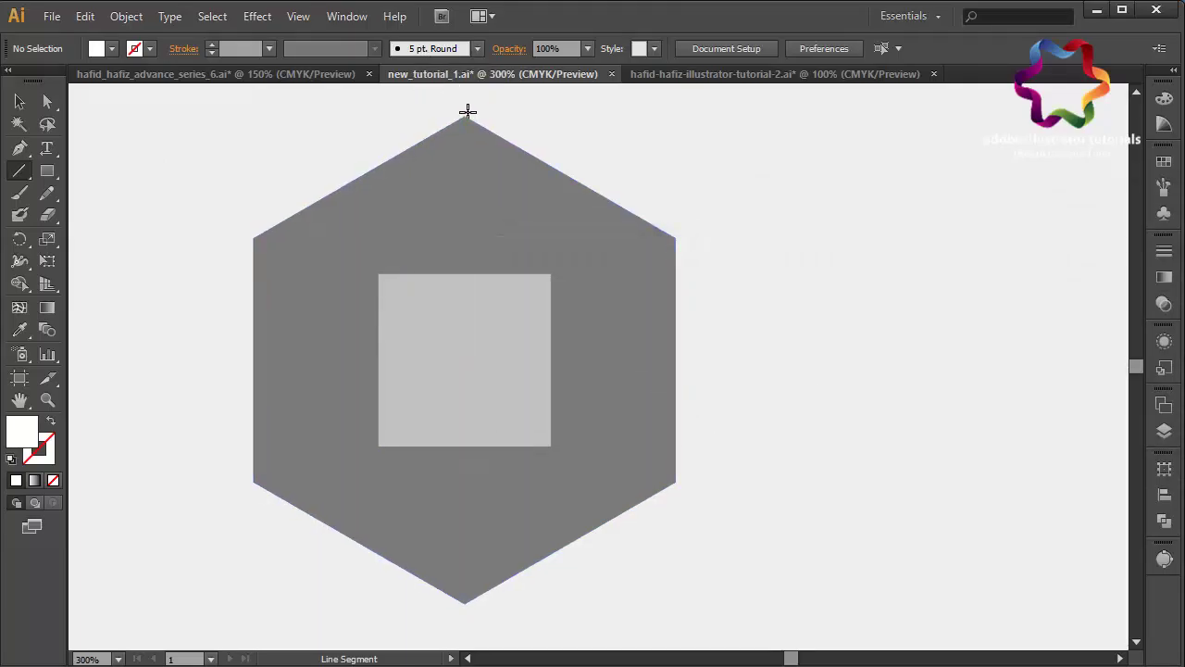
{"action": "mouse_move", "coordinate": [464, 115]}
{"action": "left_mouse_down"}
{"action": "mouse_move", "coordinate": [383, 276]}
{"action": "mouse_move", "coordinate": [254, 239]}
{"action": "left_mouse_up"}
{"action": "left_click", "coordinate": [19, 101]}
{"action": "left_click_drag", "start_coordinate": [191, 132], "coordinate": [537, 323]}
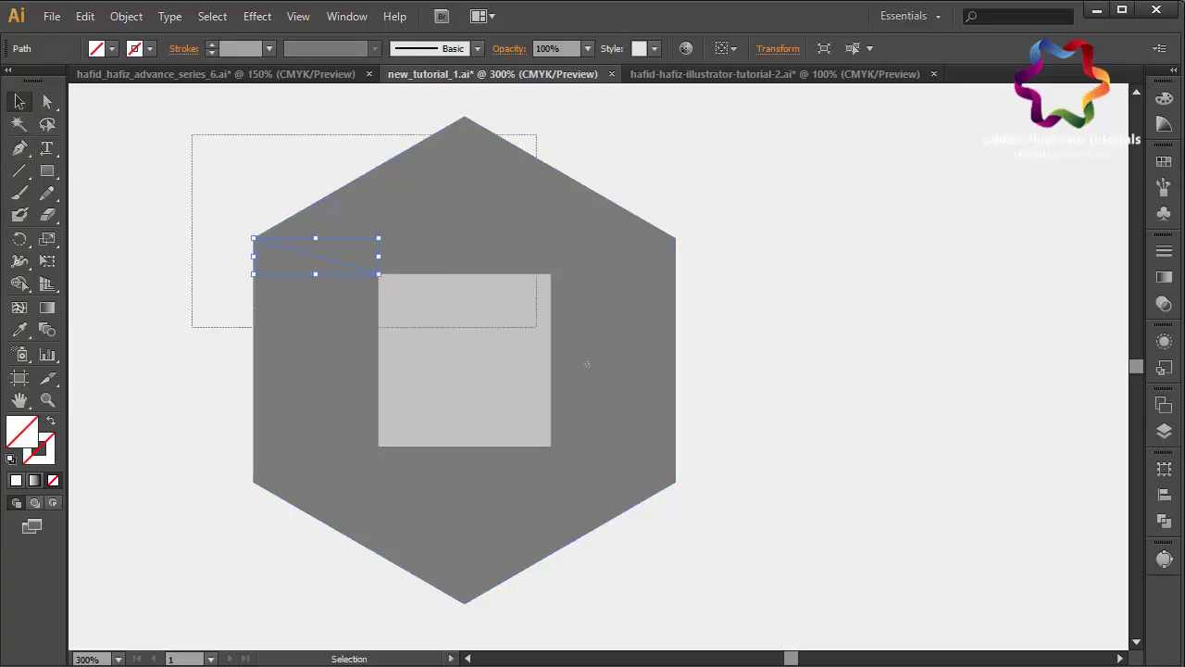
{"action": "left_click", "coordinate": [841, 290]}
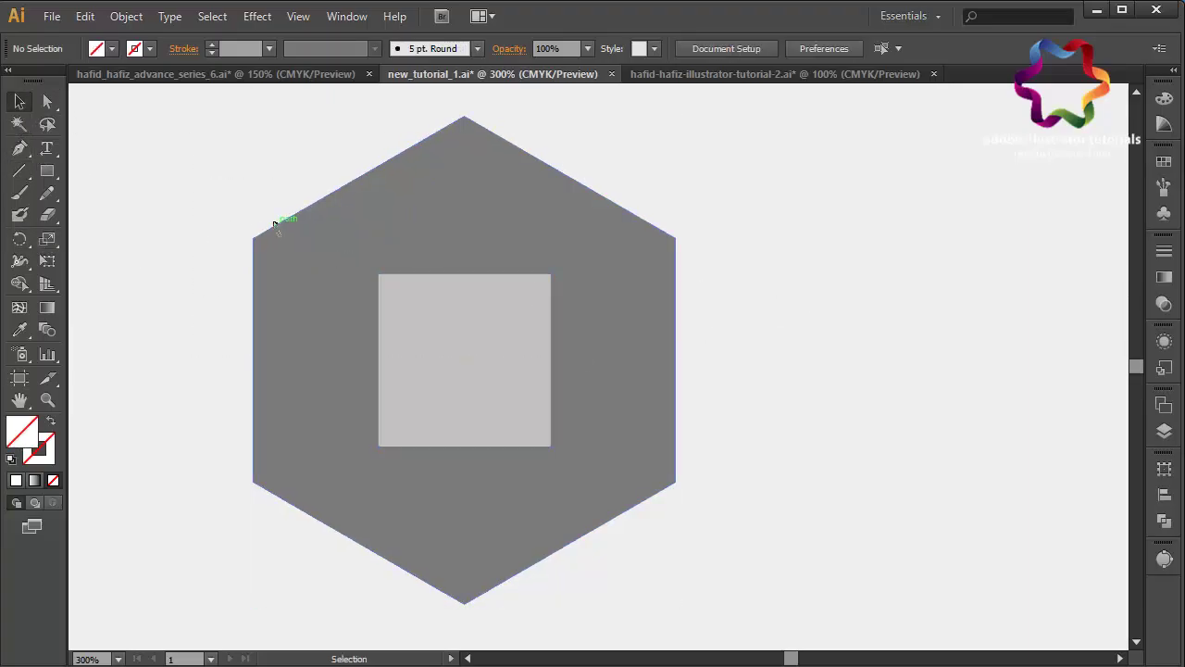
{"action": "left_click", "coordinate": [28, 172]}
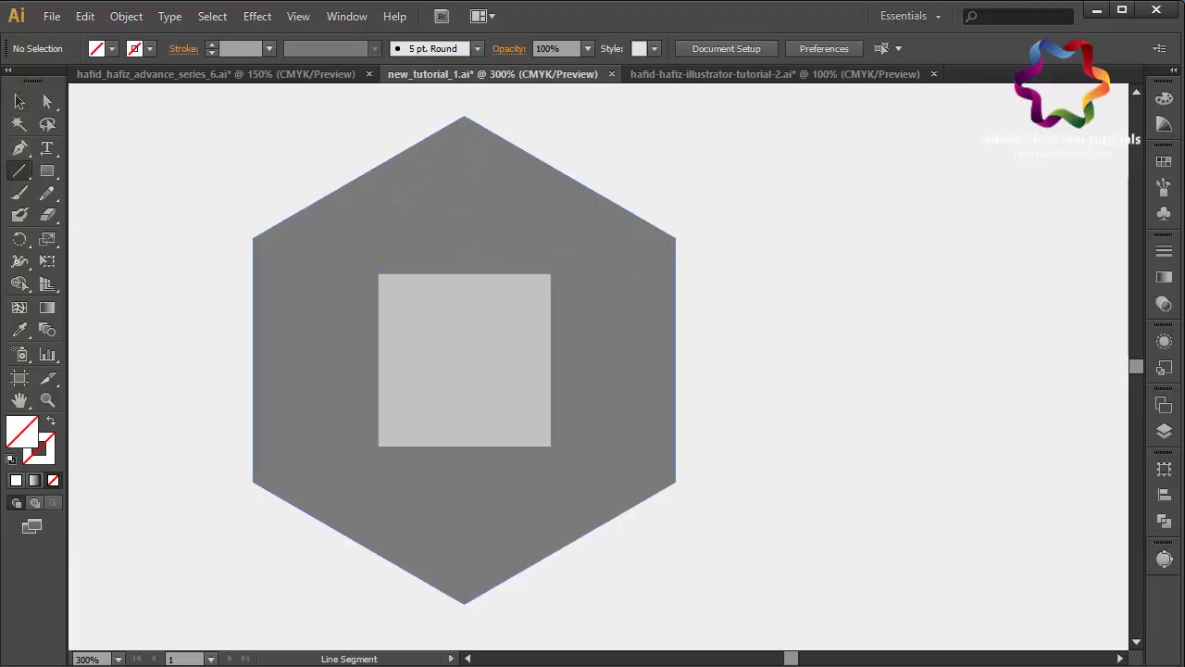
- Connect the hexagon's left, top and lower-right vertices to the nearest square corners
{"action": "left_click_drag", "start_coordinate": [254, 239], "coordinate": [351, 264]}
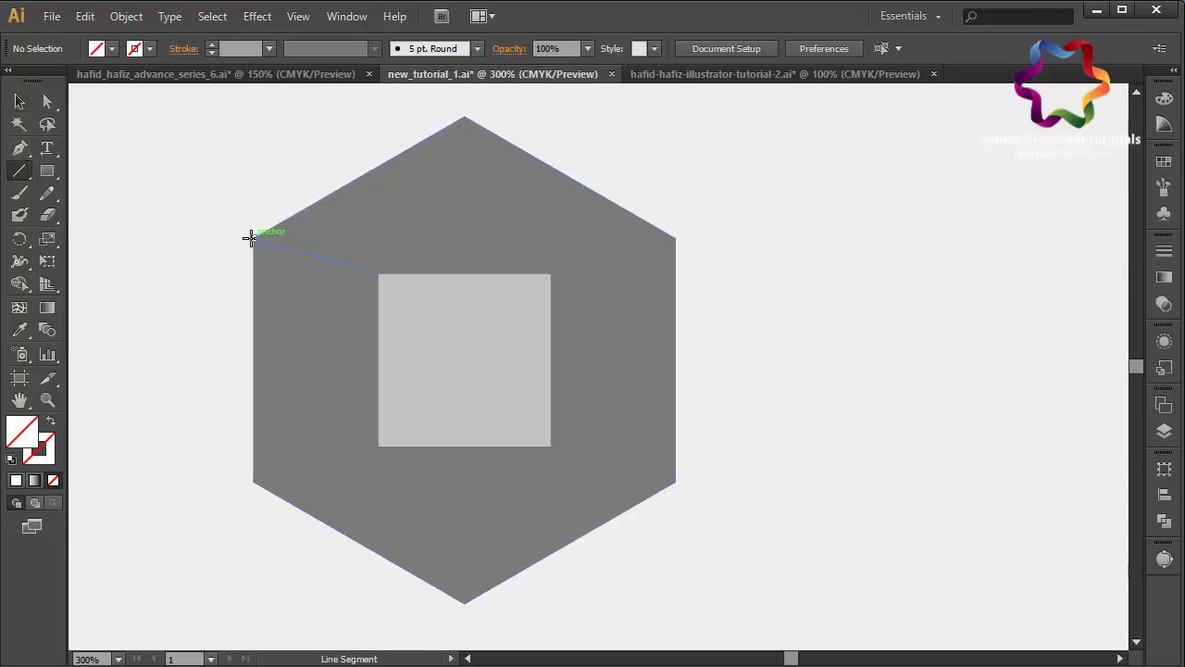
{"action": "mouse_move", "coordinate": [252, 482]}
{"action": "left_mouse_down"}
{"action": "mouse_move", "coordinate": [379, 445]}
{"action": "mouse_move", "coordinate": [252, 239]}
{"action": "left_mouse_up"}
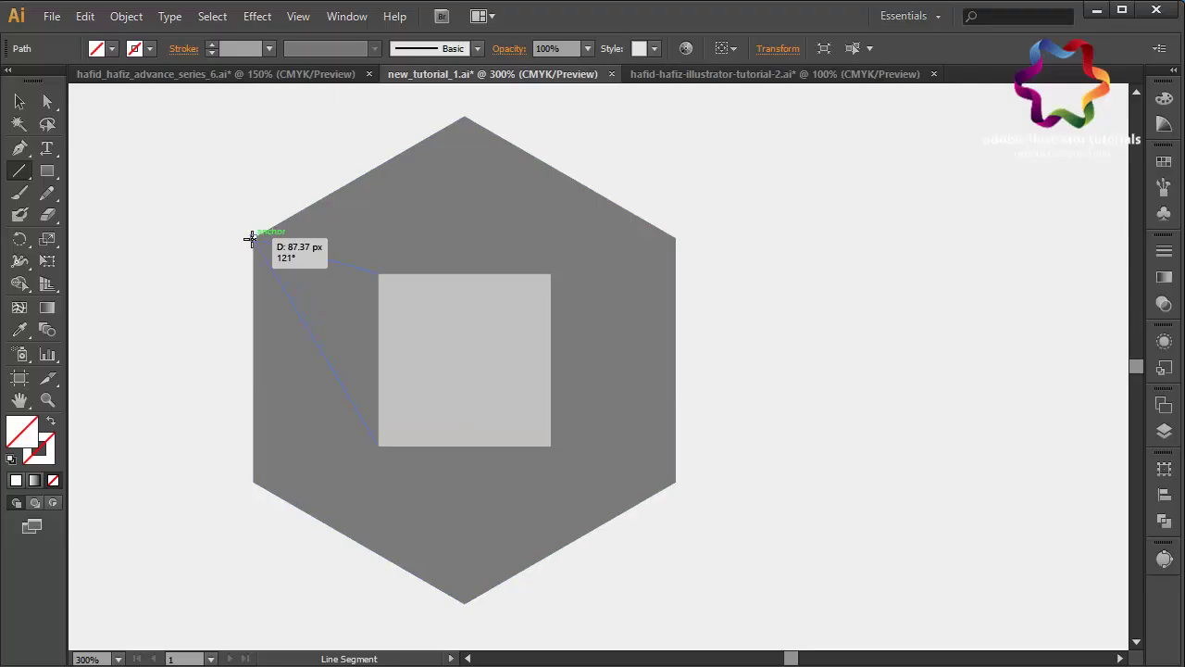
{"action": "left_click_drag", "start_coordinate": [251, 239], "coordinate": [252, 239]}
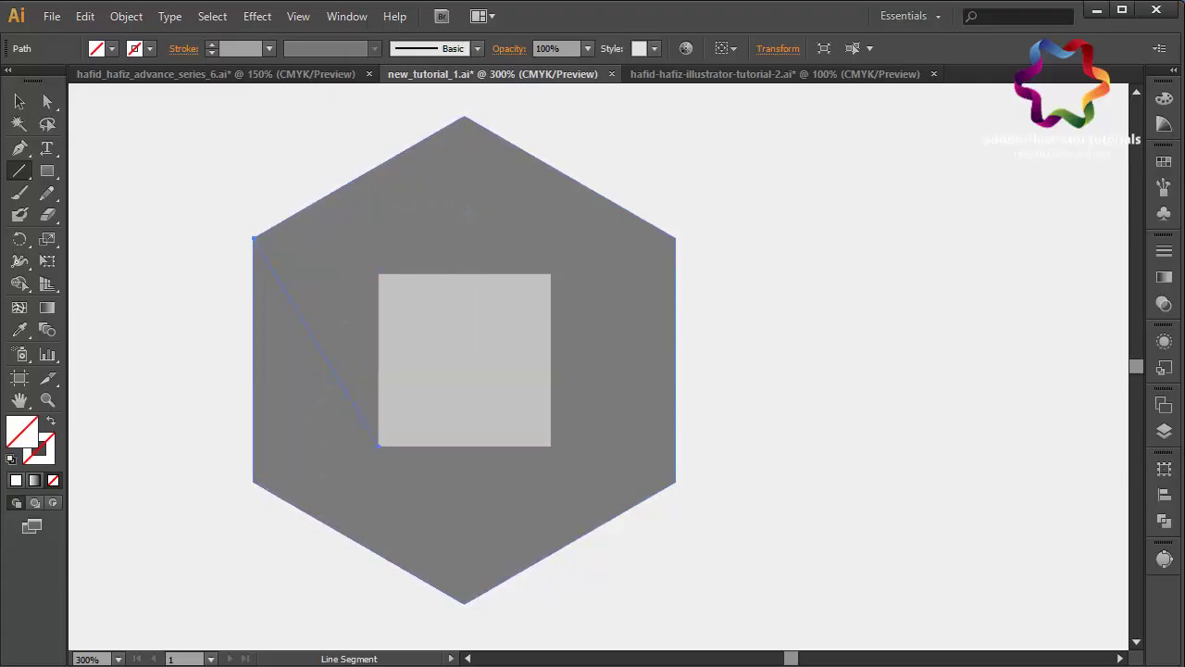
{"action": "left_click_drag", "start_coordinate": [550, 274], "coordinate": [463, 111]}
{"action": "left_click_drag", "start_coordinate": [550, 274], "coordinate": [676, 239]}
{"action": "mouse_move", "coordinate": [676, 478]}
{"action": "left_mouse_down"}
{"action": "mouse_move", "coordinate": [546, 441]}
{"action": "mouse_move", "coordinate": [465, 602]}
{"action": "mouse_move", "coordinate": [379, 446]}
{"action": "left_mouse_up"}
{"action": "mouse_move", "coordinate": [254, 238]}
{"action": "left_mouse_down"}
{"action": "mouse_move", "coordinate": [379, 274]}
{"action": "mouse_move", "coordinate": [463, 357]}
{"action": "mouse_move", "coordinate": [381, 444]}
{"action": "left_mouse_up"}
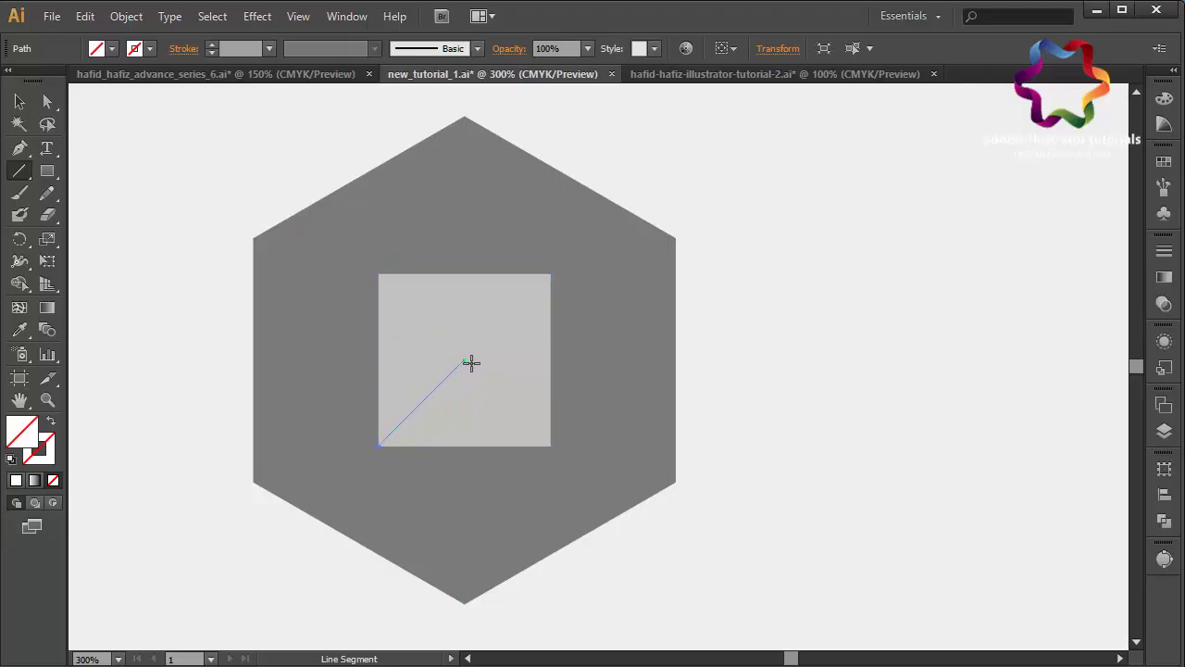
- Draw lines from the square's centre to its bottom-right and top-right corners
{"action": "left_click_drag", "start_coordinate": [464, 360], "coordinate": [550, 445]}
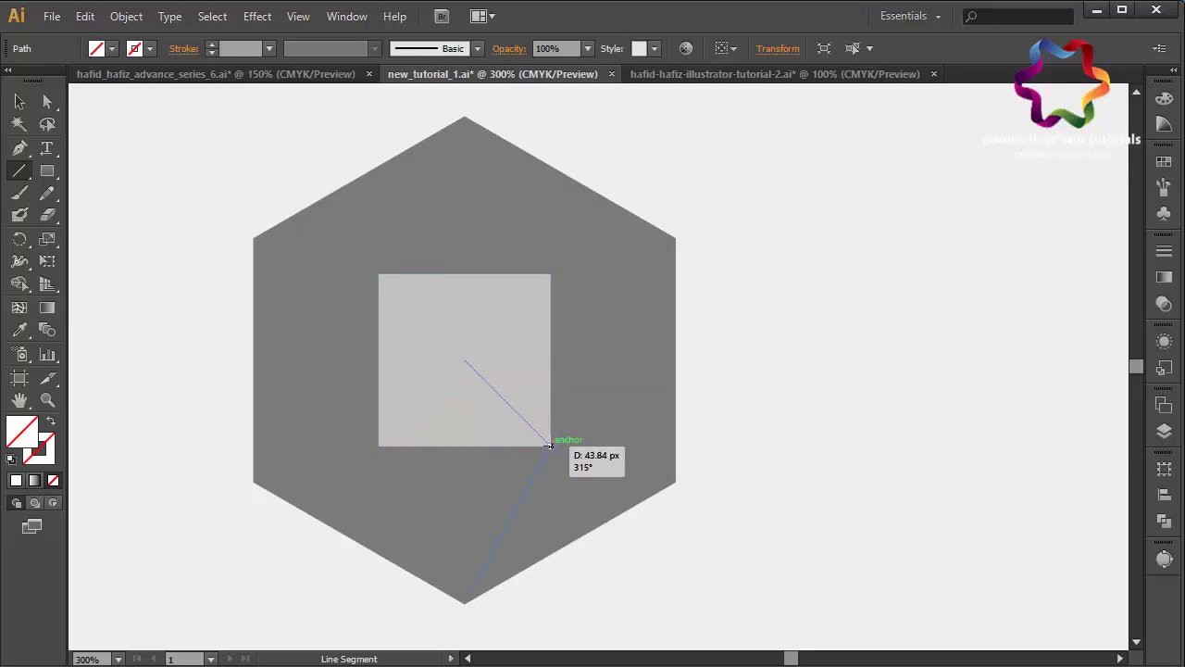
{"action": "left_click_drag", "start_coordinate": [464, 360], "coordinate": [550, 275]}
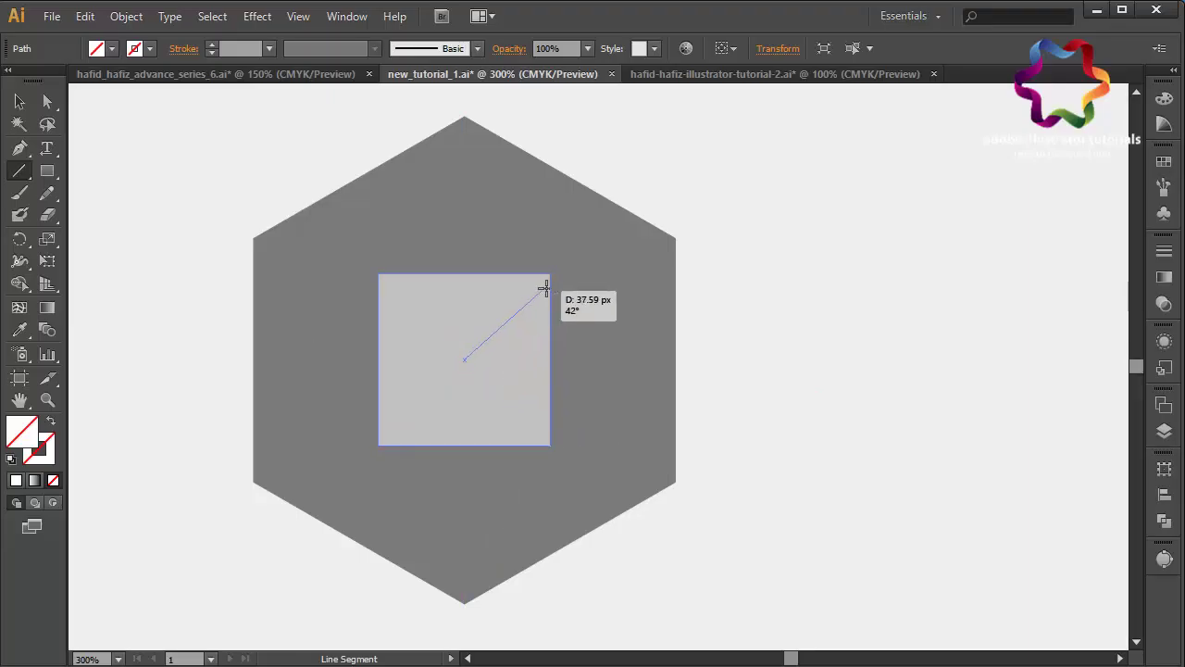
{"action": "left_click", "coordinate": [19, 101]}
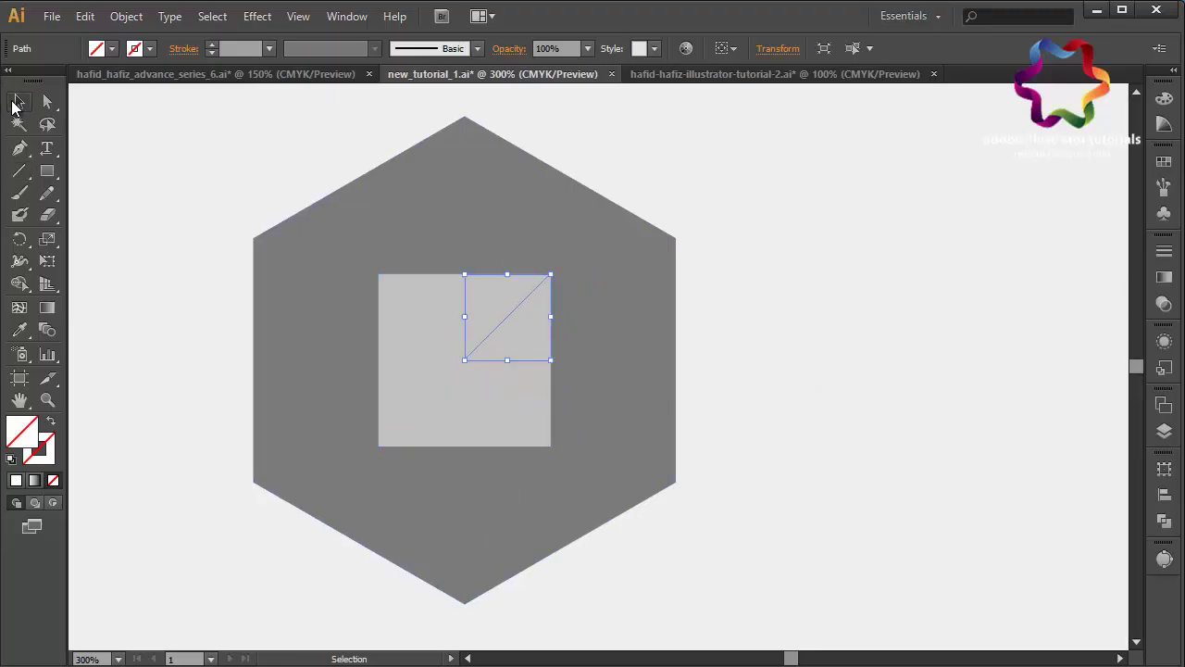
{"action": "mouse_move", "coordinate": [154, 127]}
{"action": "left_mouse_down"}
{"action": "mouse_move", "coordinate": [633, 475]}
{"action": "mouse_move", "coordinate": [719, 561]}
{"action": "left_mouse_up"}
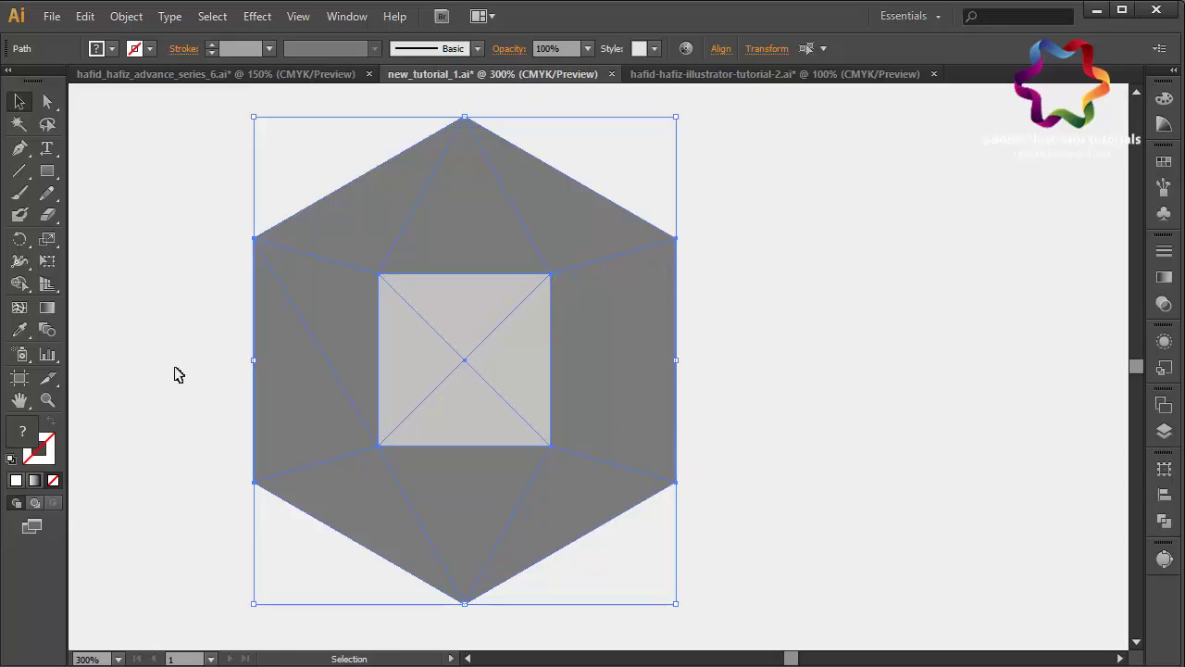
{"action": "left_click", "coordinate": [124, 235]}
- Join the right vertex to the square's bottom-right corner and select the whole figure
{"action": "left_click", "coordinate": [19, 172]}
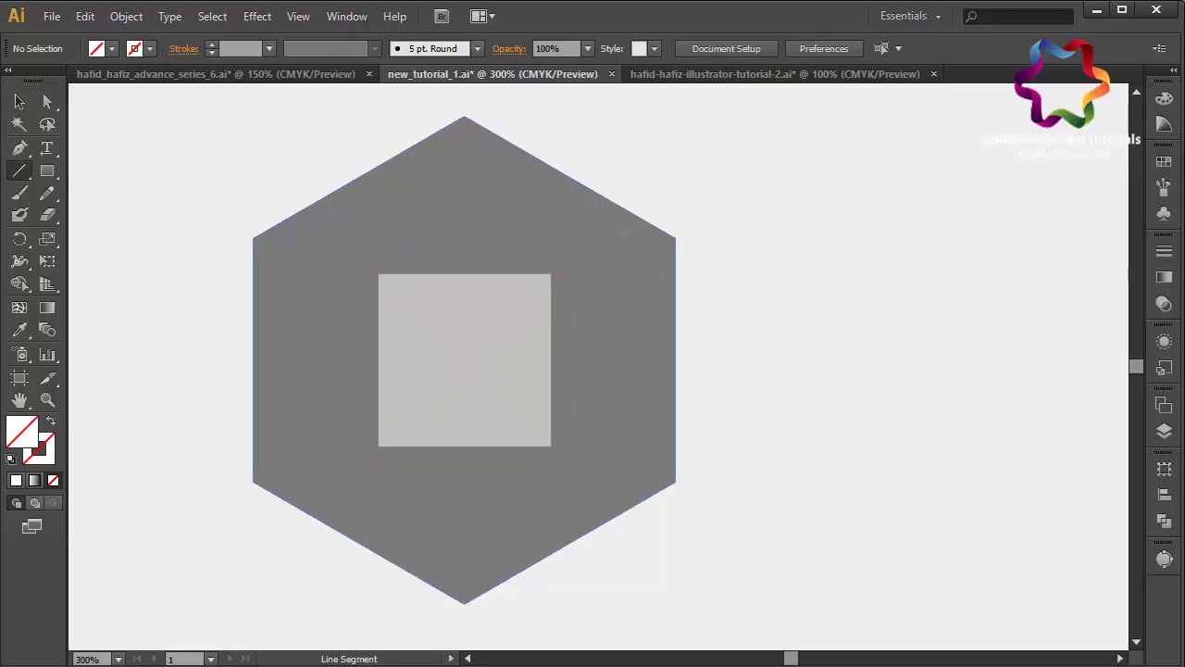
{"action": "left_click_drag", "start_coordinate": [675, 239], "coordinate": [551, 445]}
{"action": "left_click", "coordinate": [19, 102]}
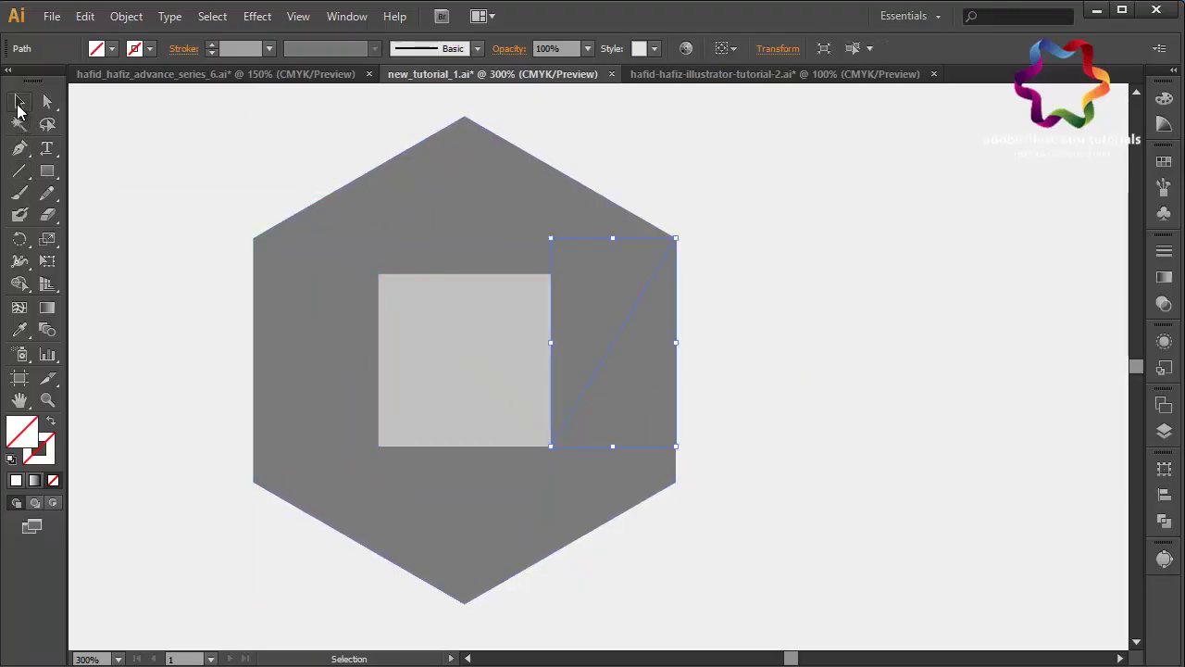
{"action": "left_click_drag", "start_coordinate": [201, 152], "coordinate": [796, 612]}
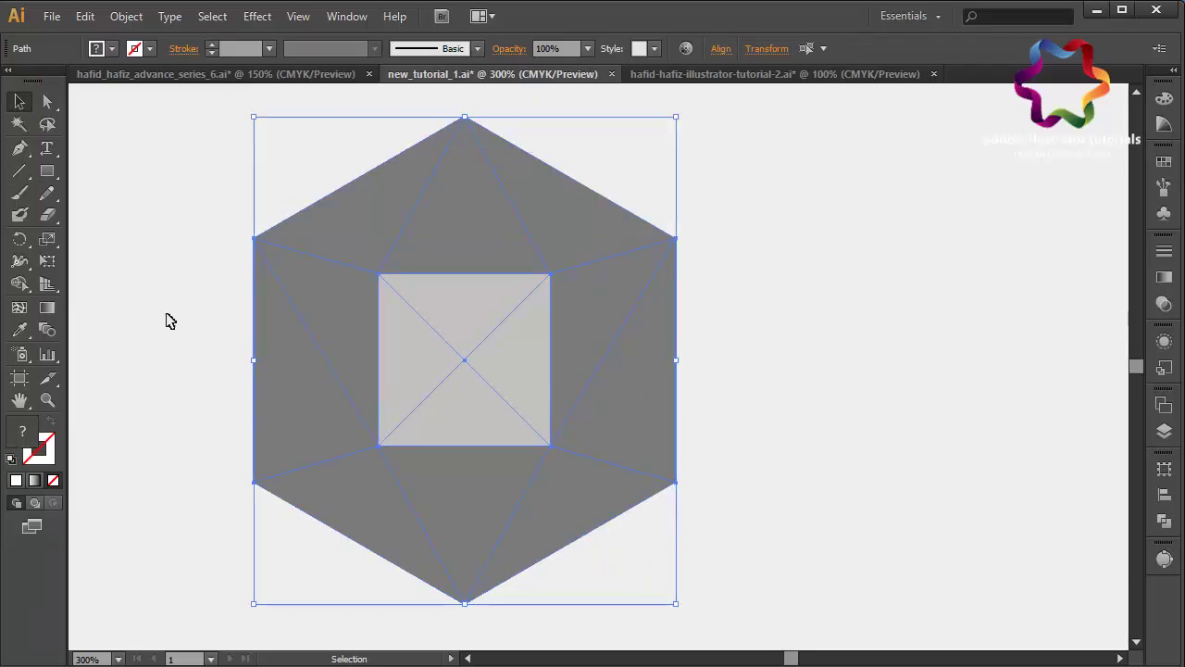
{"action": "left_click", "coordinate": [19, 287]}
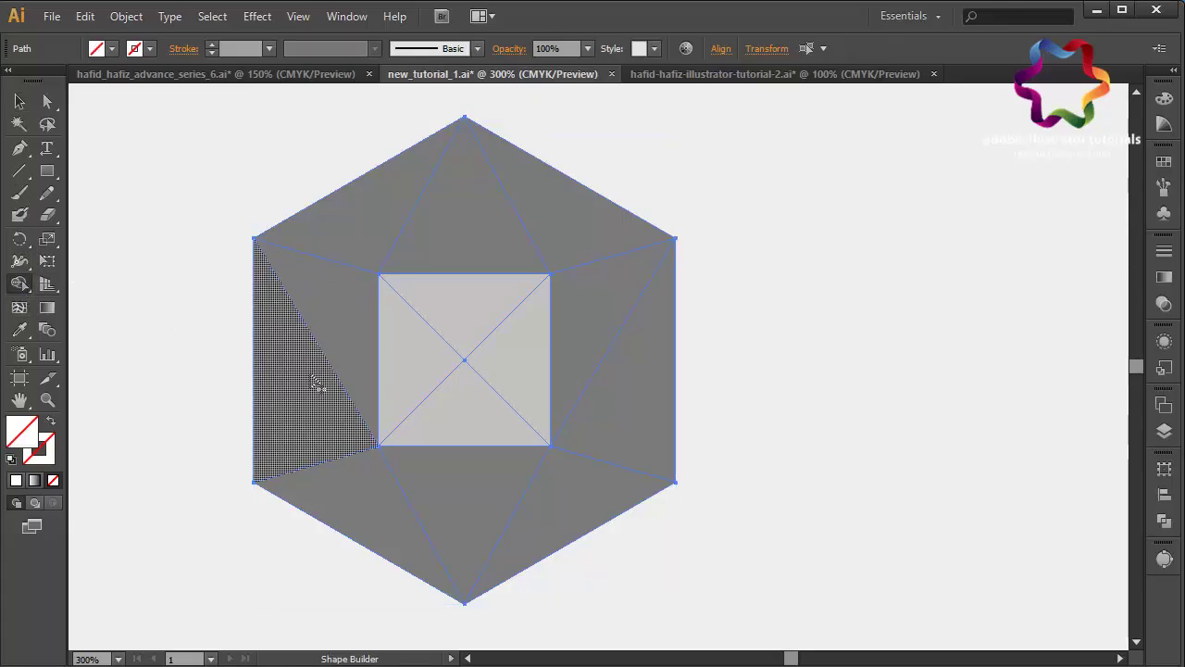
- Separate each triangle region of the hexagon and inner square into its own facet
{"action": "left_click", "coordinate": [318, 384], "text": "alt"}
{"action": "left_click", "coordinate": [352, 269], "text": "alt"}
{"action": "left_click", "coordinate": [370, 222], "text": "alt"}
{"action": "left_click", "coordinate": [441, 251], "text": "alt"}
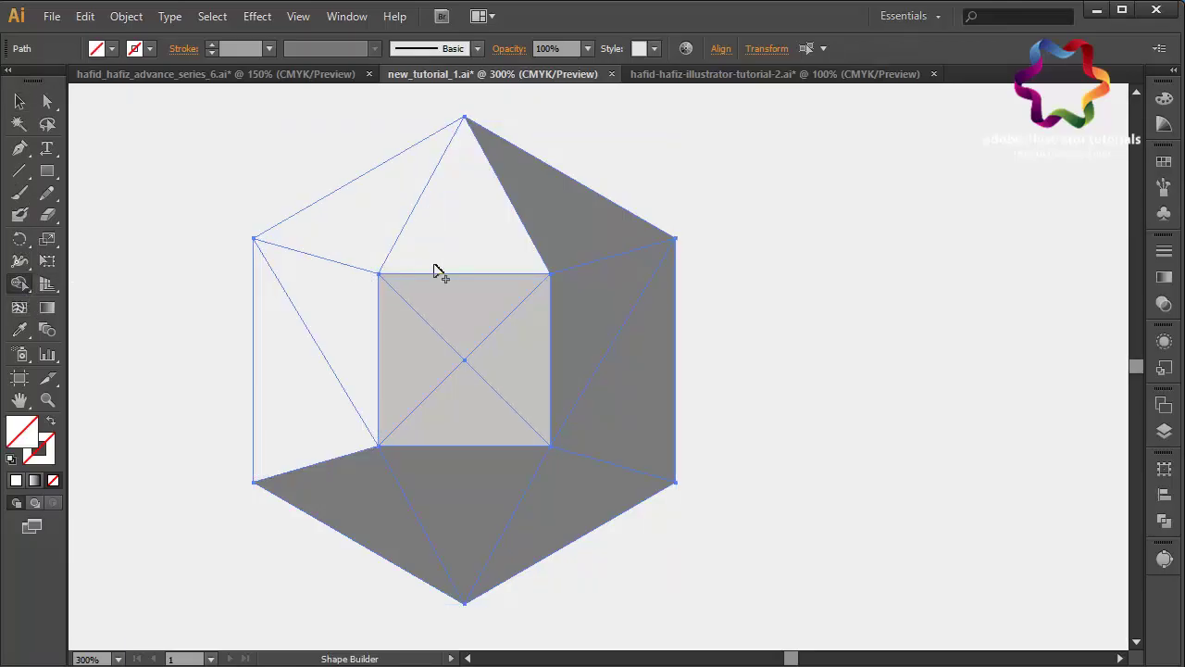
{"action": "left_click", "coordinate": [423, 371], "text": "alt"}
{"action": "left_click", "coordinate": [463, 306], "text": "alt"}
{"action": "left_click", "coordinate": [533, 390], "text": "alt"}
{"action": "left_click", "coordinate": [463, 407], "text": "alt"}
{"action": "left_click", "coordinate": [611, 361], "text": "alt"}
{"action": "left_click", "coordinate": [463, 528], "text": "alt"}
{"action": "left_click", "coordinate": [20, 102]}
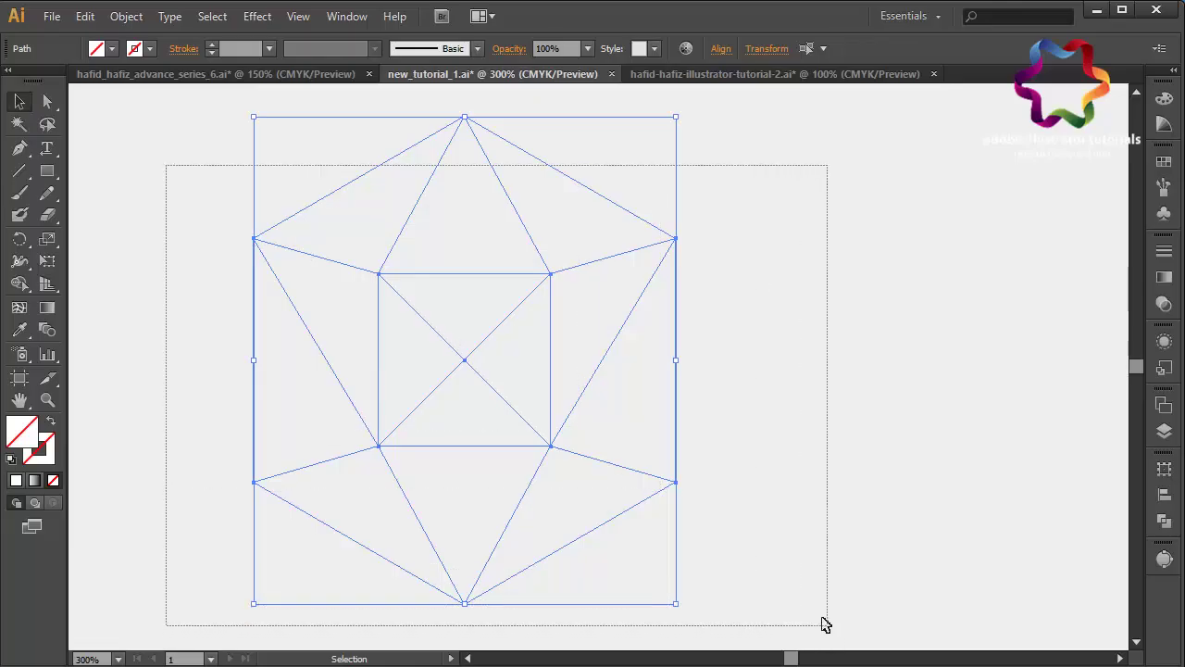
- Fill the whole divided figure with mid grey 878787
{"action": "left_click_drag", "start_coordinate": [164, 169], "coordinate": [817, 601]}
{"action": "double_click", "coordinate": [22, 431]}
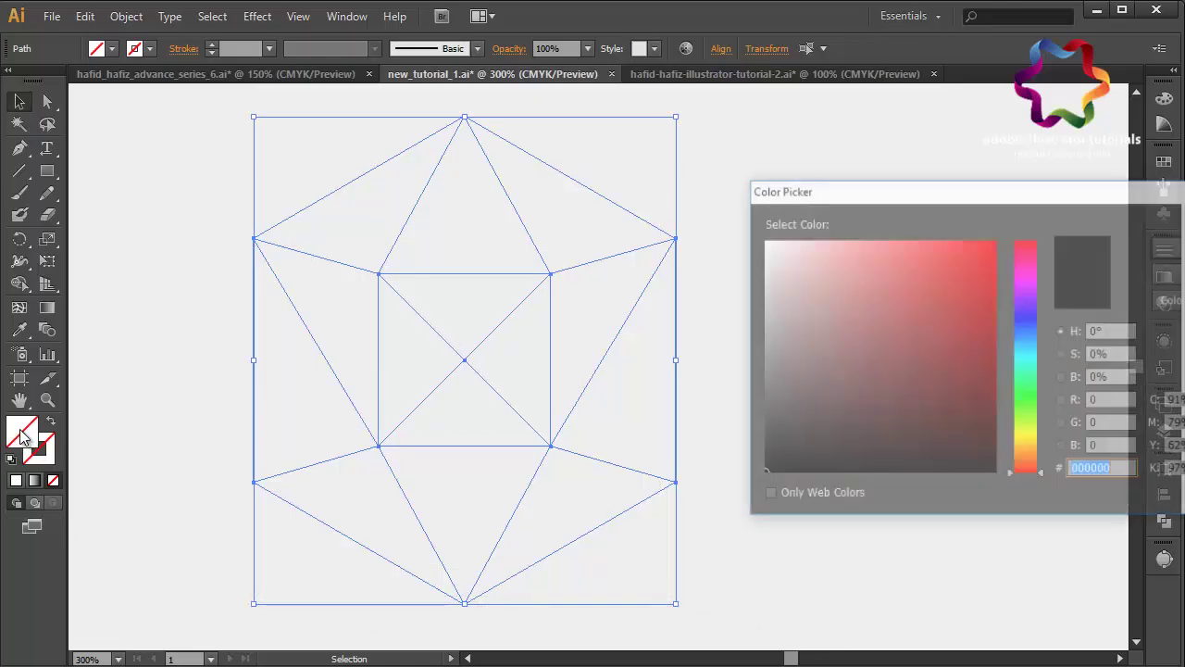
{"action": "left_click", "coordinate": [763, 350]}
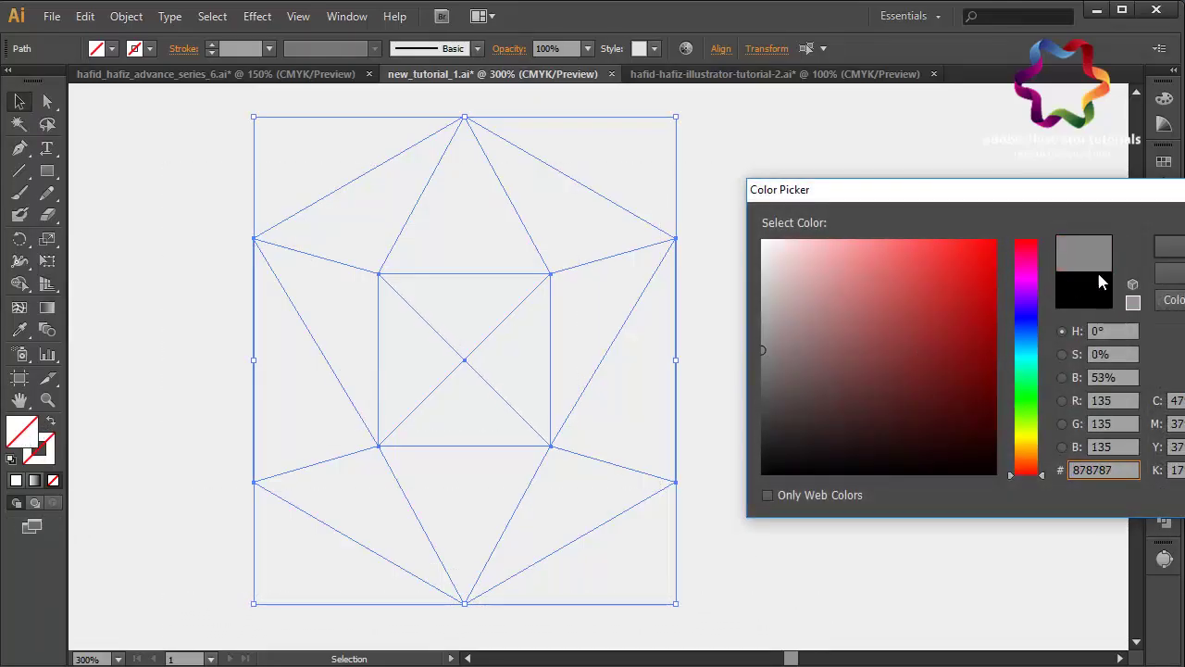
{"action": "left_click", "coordinate": [1170, 247]}
{"action": "left_click", "coordinate": [843, 389]}
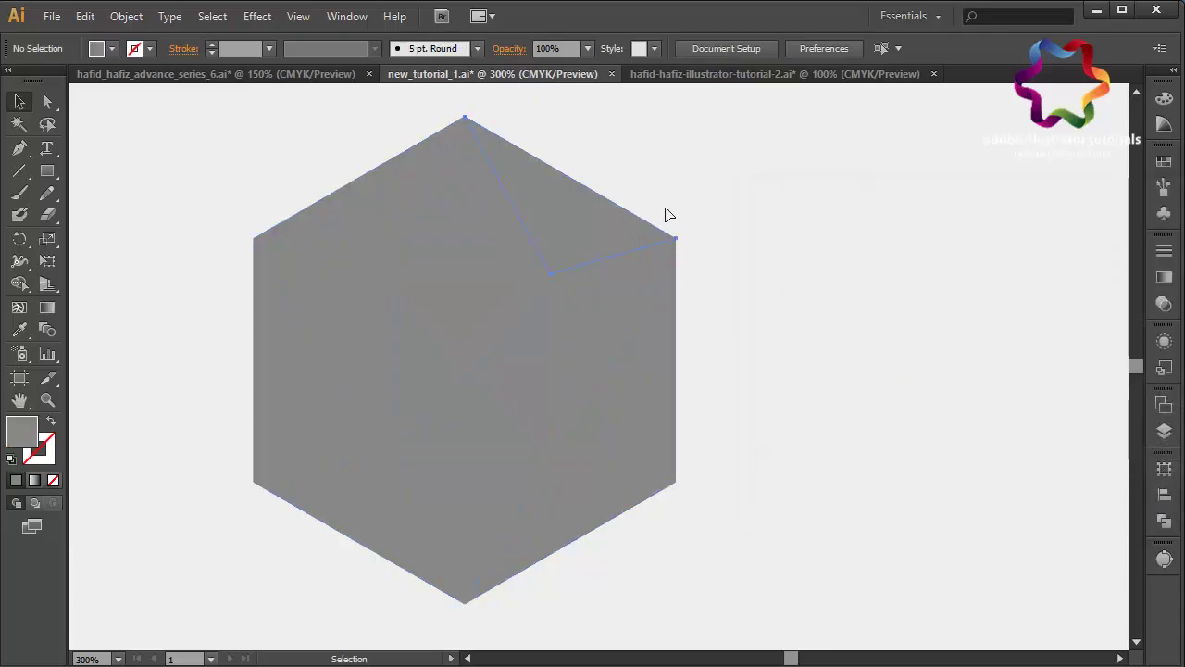
- Drag the top-right, right, inner, left and bottom facets away from the hexagon
{"action": "left_click_drag", "start_coordinate": [623, 230], "coordinate": [773, 195]}
{"action": "left_click_drag", "start_coordinate": [635, 323], "coordinate": [728, 341]}
{"action": "left_click_drag", "start_coordinate": [614, 392], "coordinate": [767, 427]}
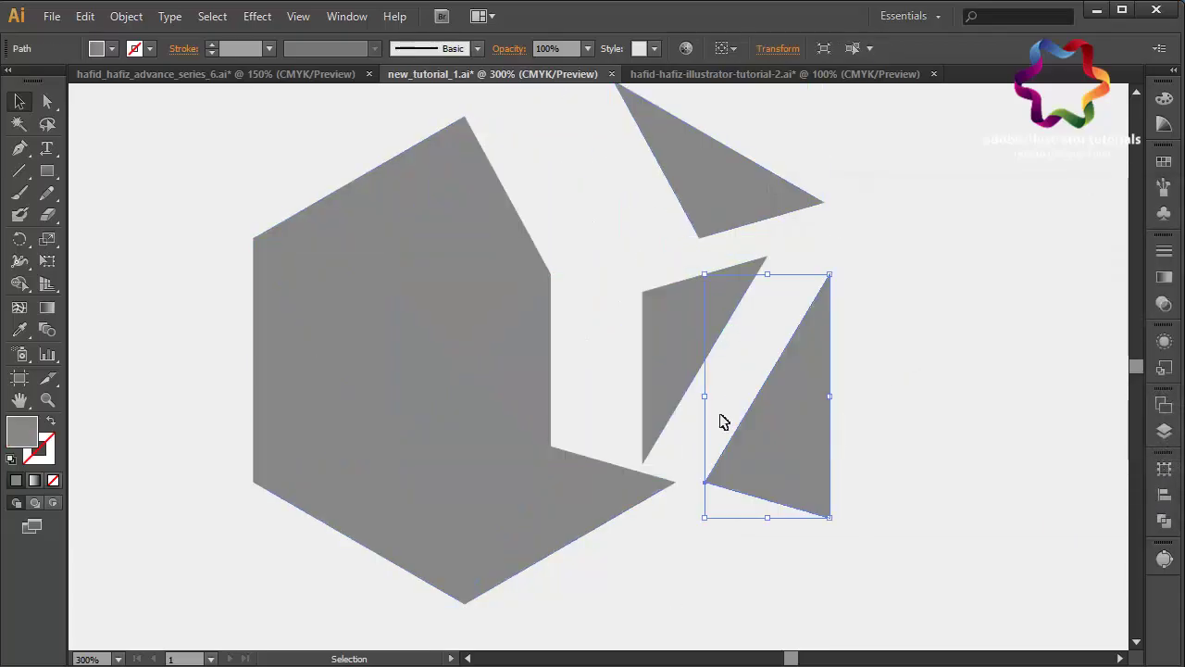
{"action": "left_click_drag", "start_coordinate": [426, 396], "coordinate": [139, 402]}
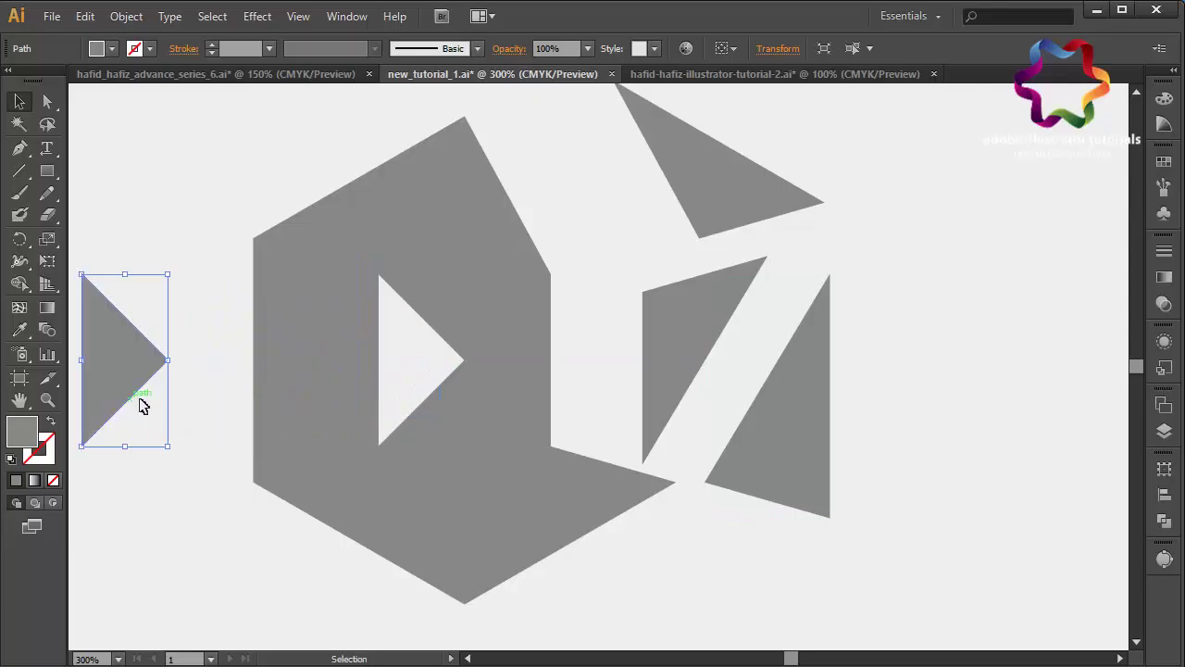
{"action": "left_click", "coordinate": [351, 370]}
{"action": "left_click_drag", "start_coordinate": [326, 352], "coordinate": [110, 294]}
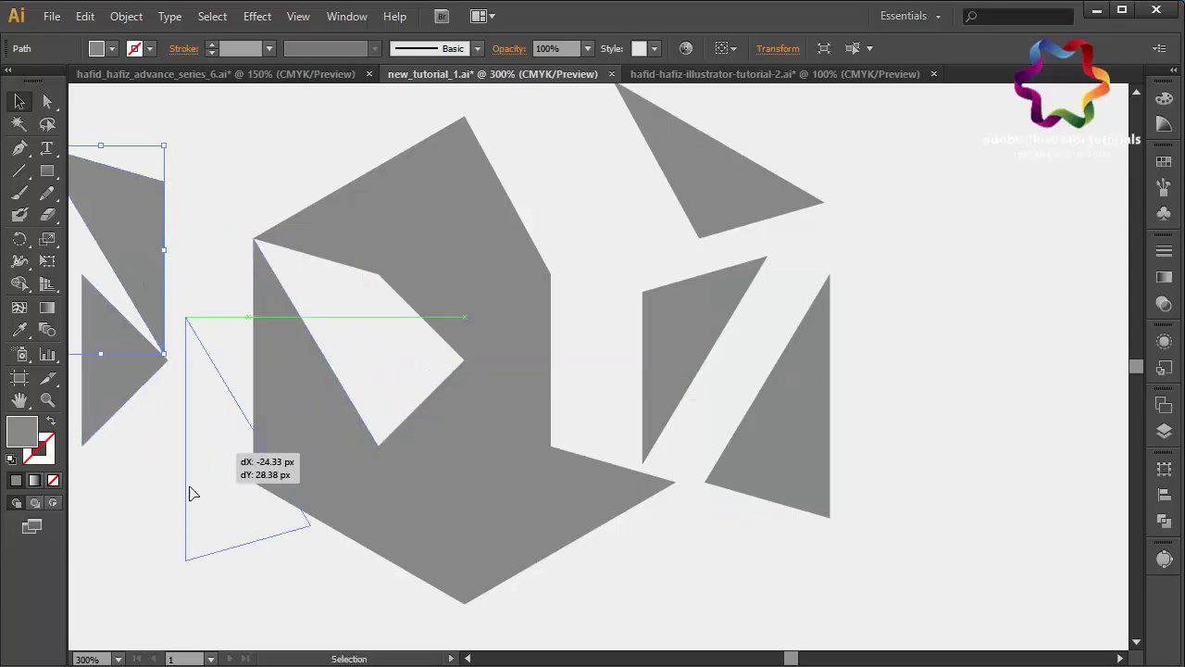
{"action": "left_click_drag", "start_coordinate": [278, 371], "coordinate": [192, 470]}
{"action": "left_click", "coordinate": [384, 574]}
{"action": "left_click_drag", "start_coordinate": [552, 517], "coordinate": [719, 583]}
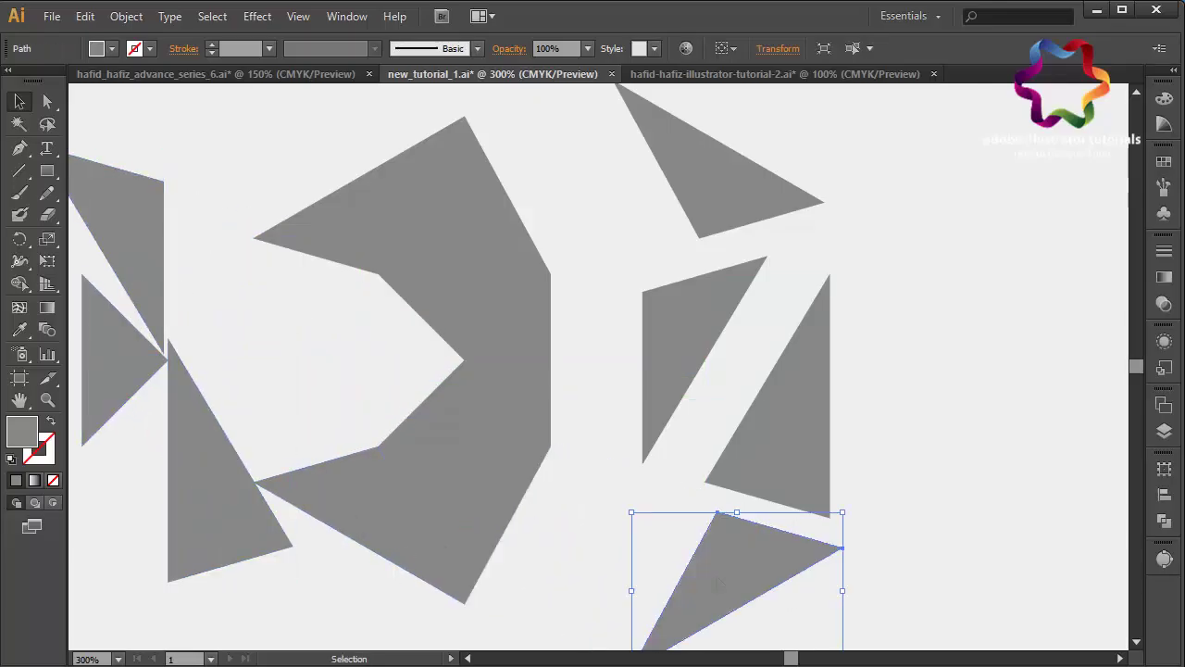
{"action": "left_click", "coordinate": [84, 15]}
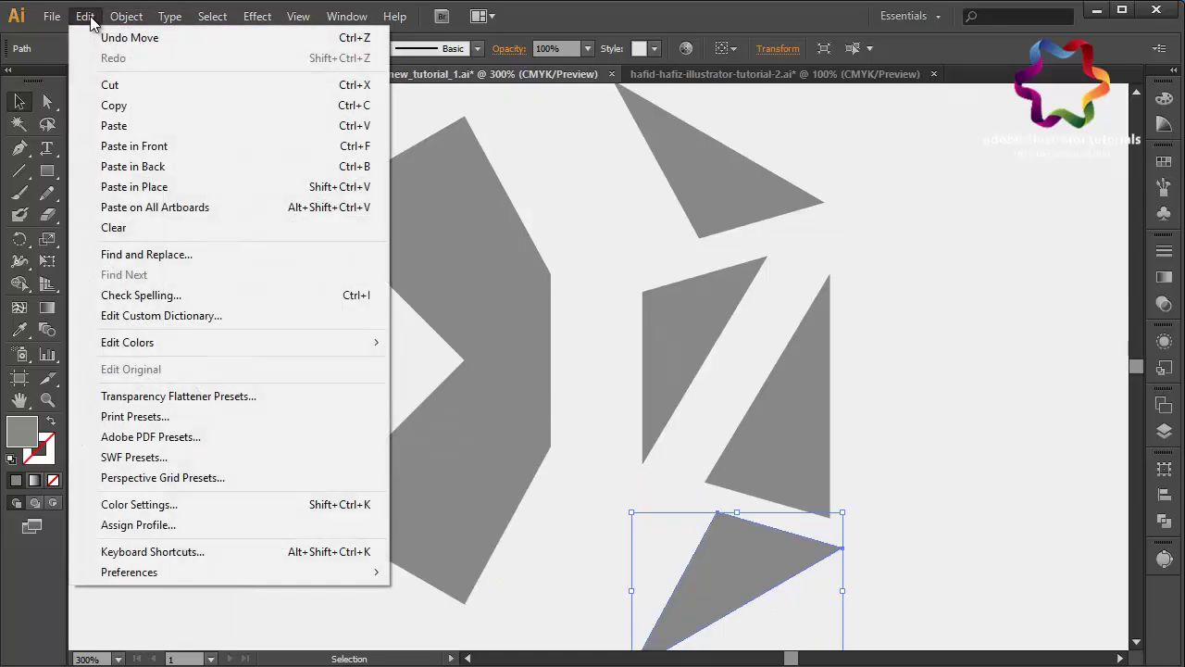
- Undo every facet move so all pieces return to their places in the hexagon
{"action": "left_click", "coordinate": [334, 38]}
{"action": "key", "text": "ctrl+z"}
{"action": "key", "text": "ctrl+z"}
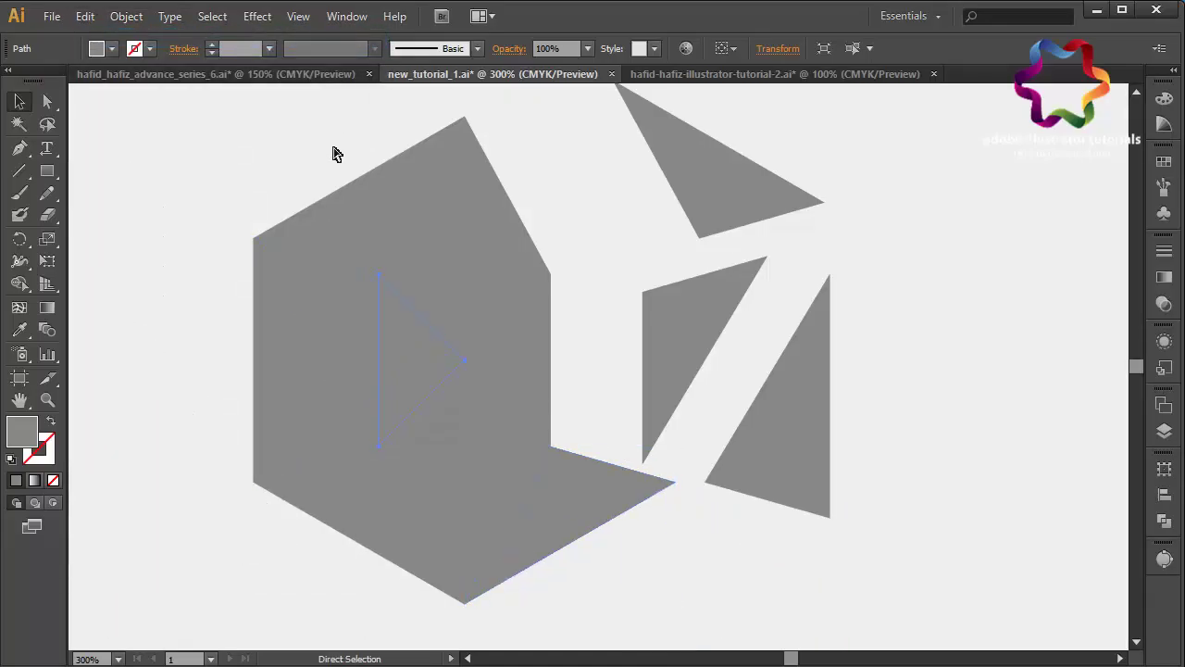
{"action": "key", "text": "ctrl+z"}
{"action": "key", "text": "ctrl+z"}
{"action": "key", "text": "ctrl+z"}
{"action": "key", "text": "v"}
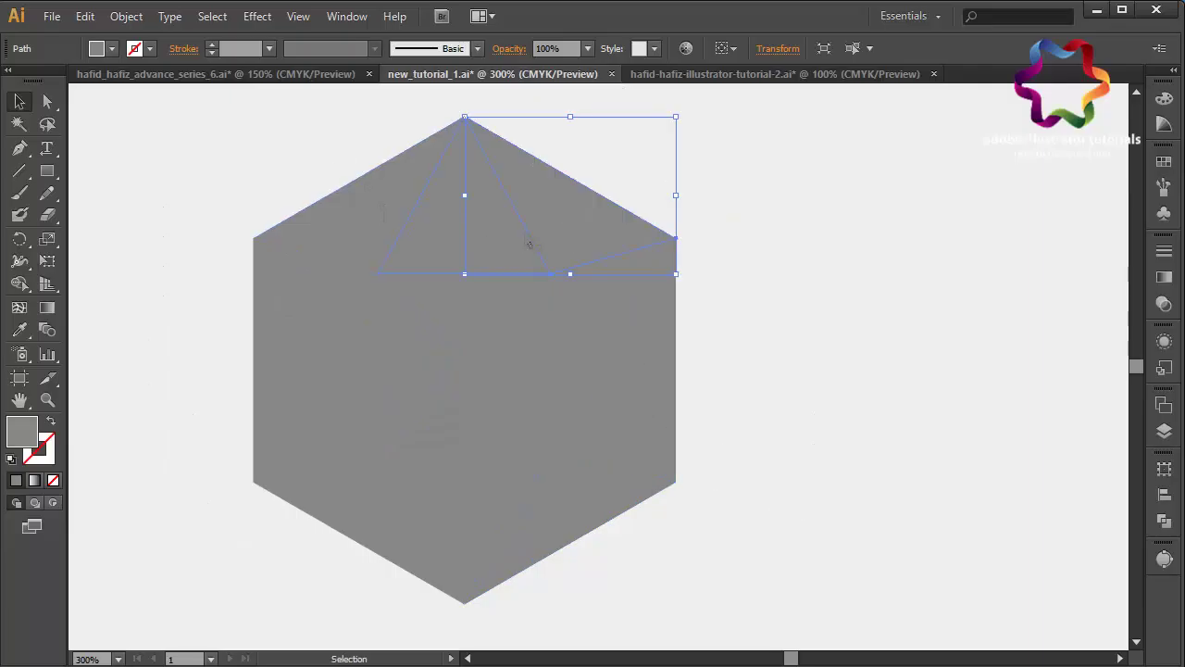
{"action": "left_click", "coordinate": [713, 201]}
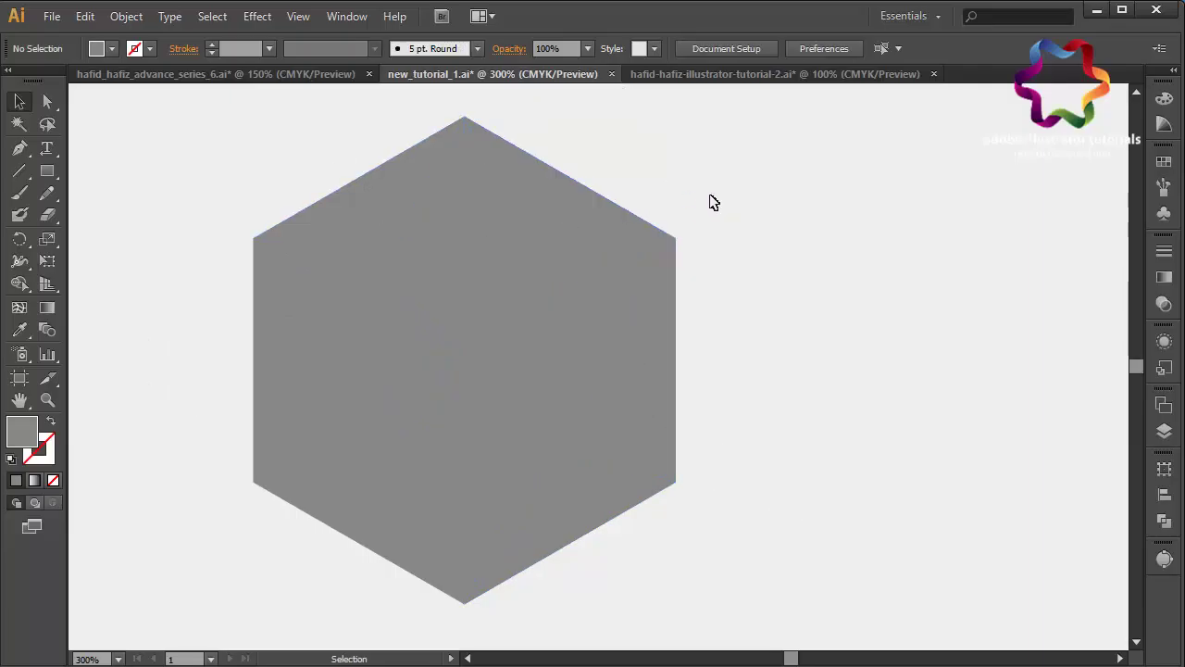
{"action": "left_click", "coordinate": [518, 278]}
{"action": "left_click", "coordinate": [1164, 161]}
- Change the hexagon's swatch fill from blue to yellow, then select all its facets
{"action": "left_click", "coordinate": [1037, 182]}
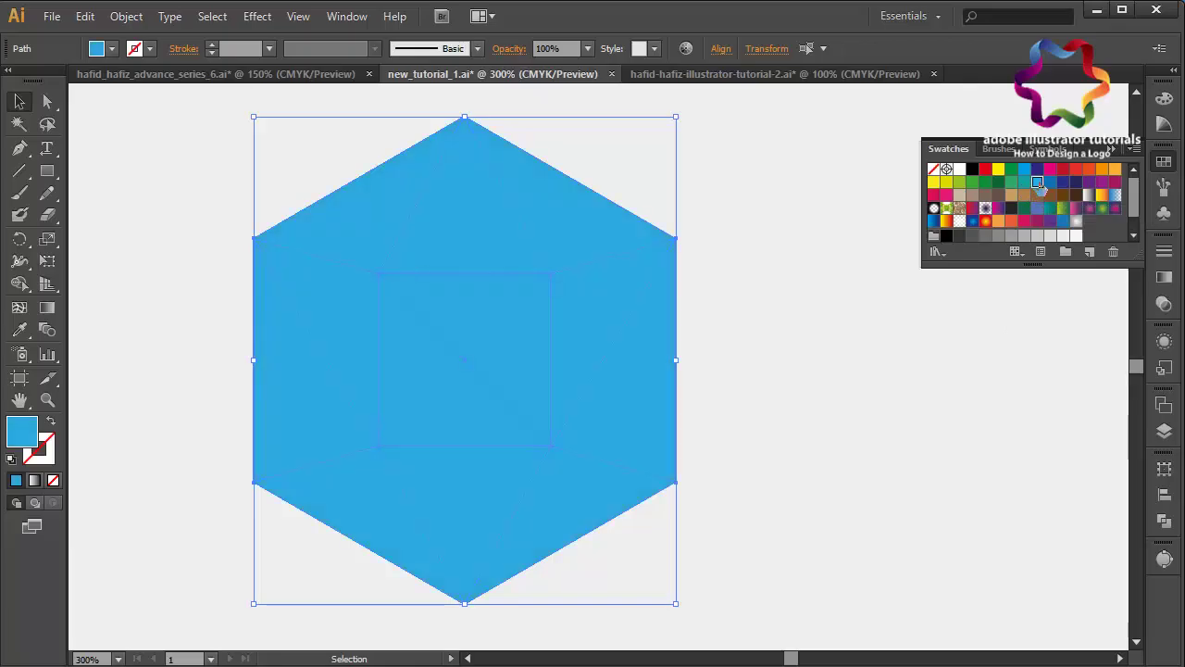
{"action": "left_click", "coordinate": [958, 184]}
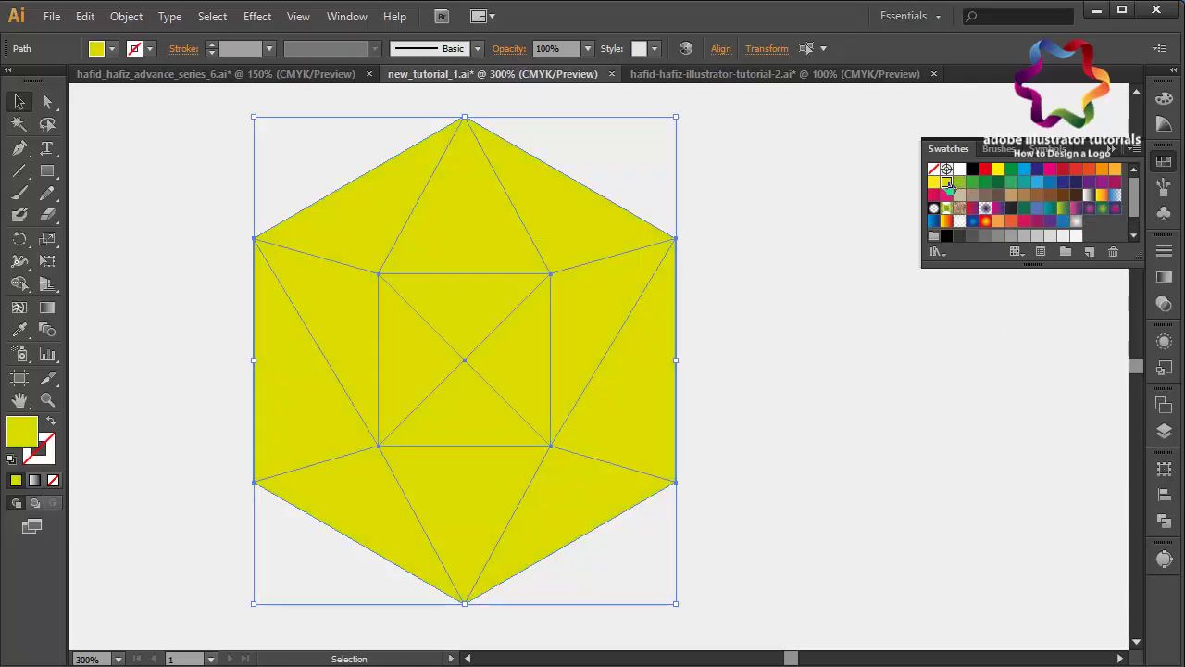
{"action": "left_click", "coordinate": [1163, 277]}
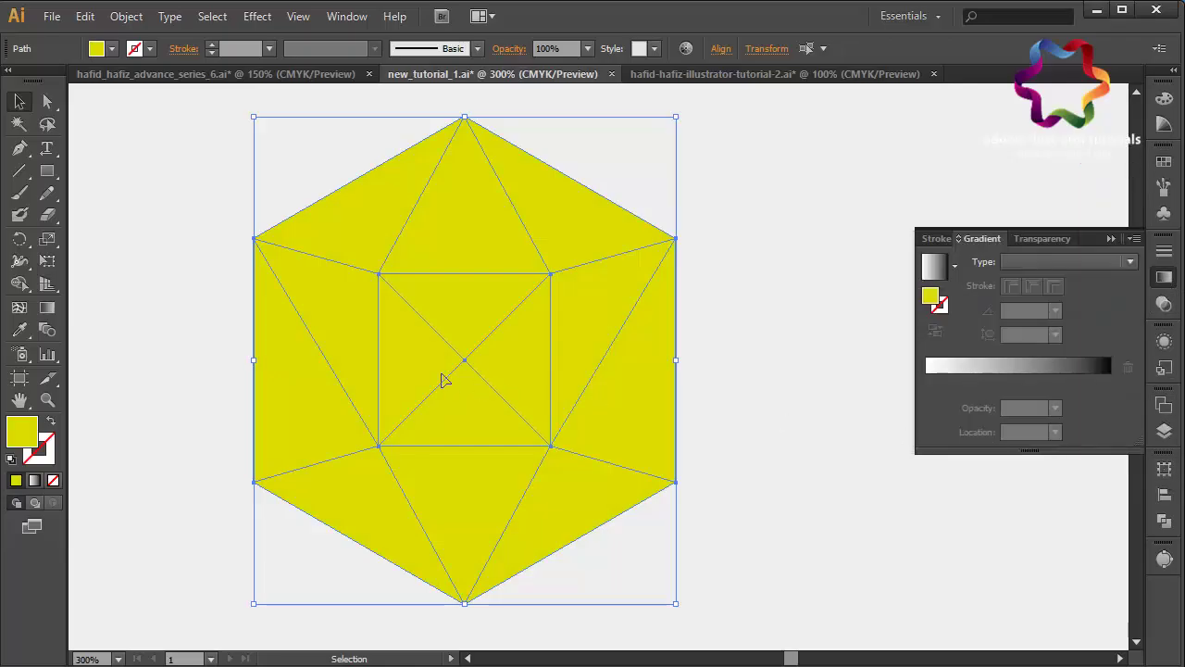
{"action": "left_click", "coordinate": [179, 404]}
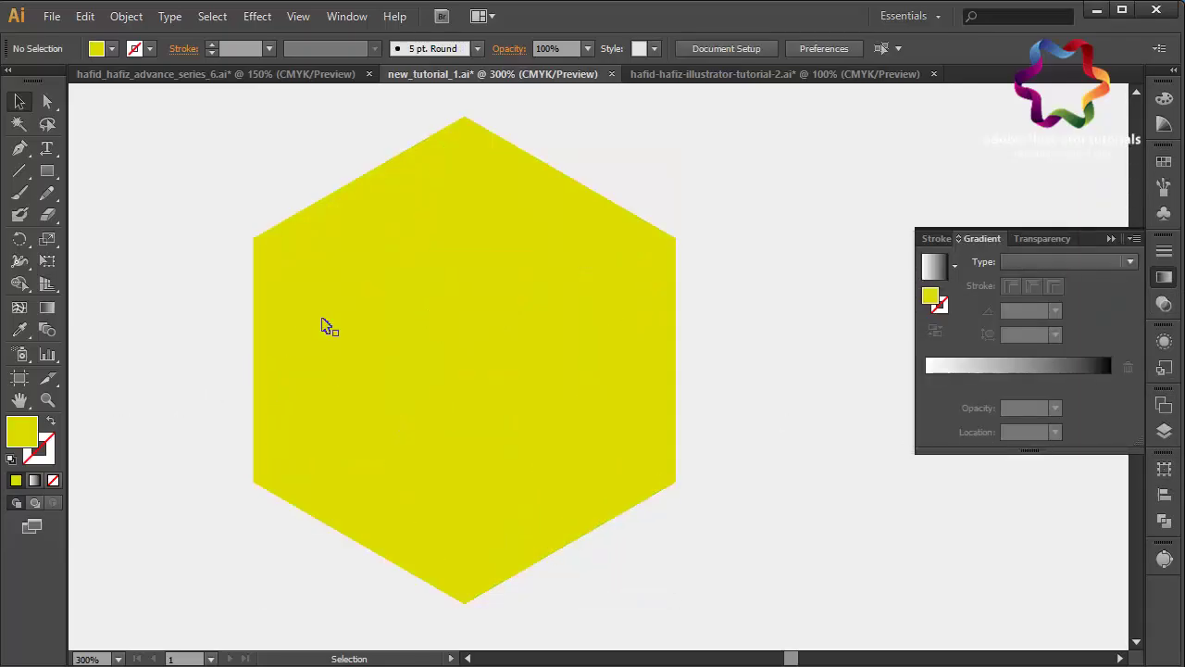
{"action": "left_click_drag", "start_coordinate": [699, 165], "coordinate": [290, 546]}
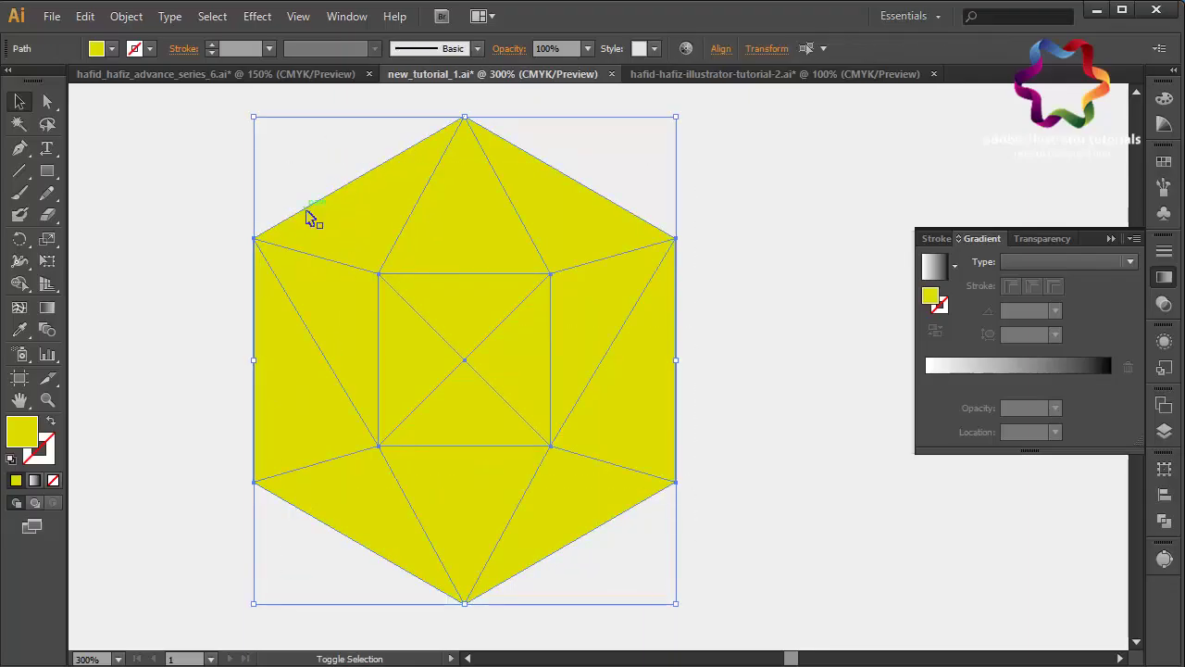
- Refill all selected facets with lighter yellow F9F44E instead of DDDC00
{"action": "double_click", "coordinate": [23, 437]}
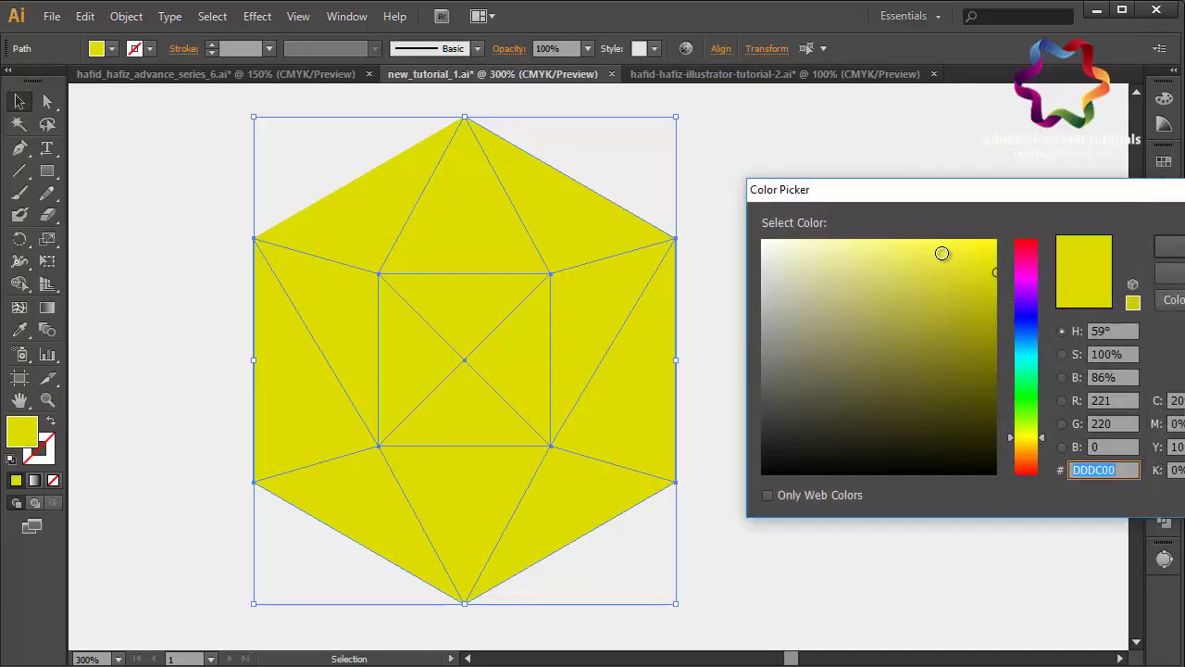
{"action": "left_click_drag", "start_coordinate": [939, 247], "coordinate": [922, 244]}
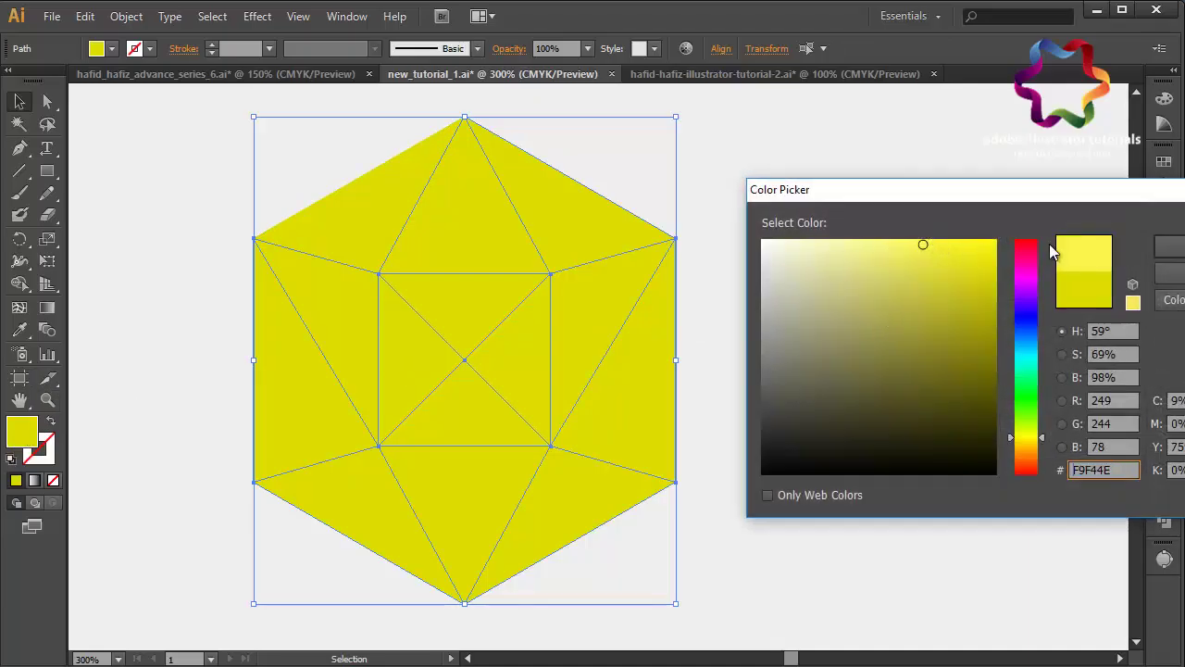
{"action": "left_click", "coordinate": [1169, 253]}
{"action": "left_click", "coordinate": [790, 393]}
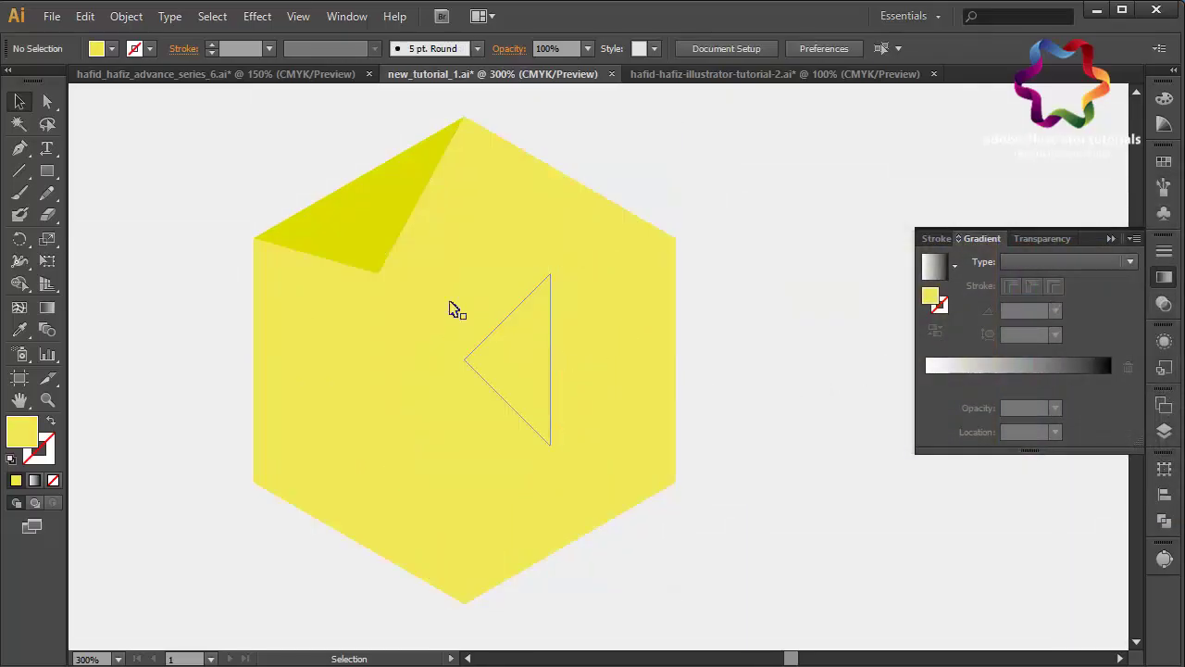
{"action": "left_click_drag", "start_coordinate": [677, 183], "coordinate": [194, 585]}
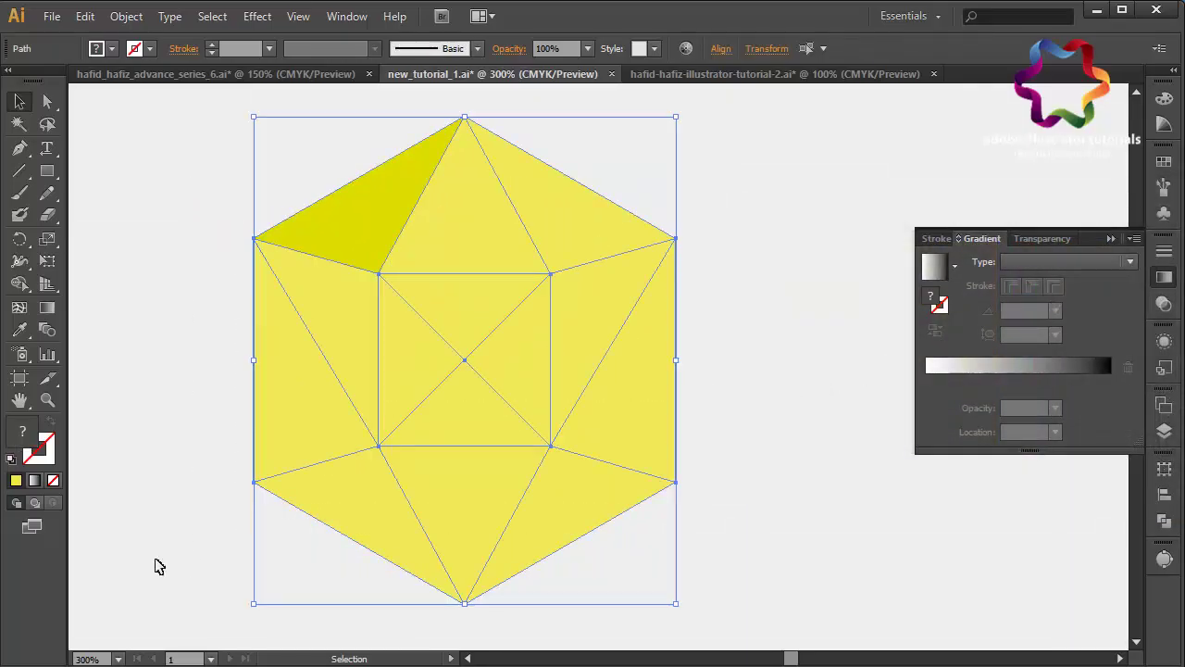
{"action": "left_click", "coordinate": [19, 331]}
- Match the facets to the lighter yellow, then give the left triangle facet a brighter yellow
{"action": "left_click", "coordinate": [493, 282]}
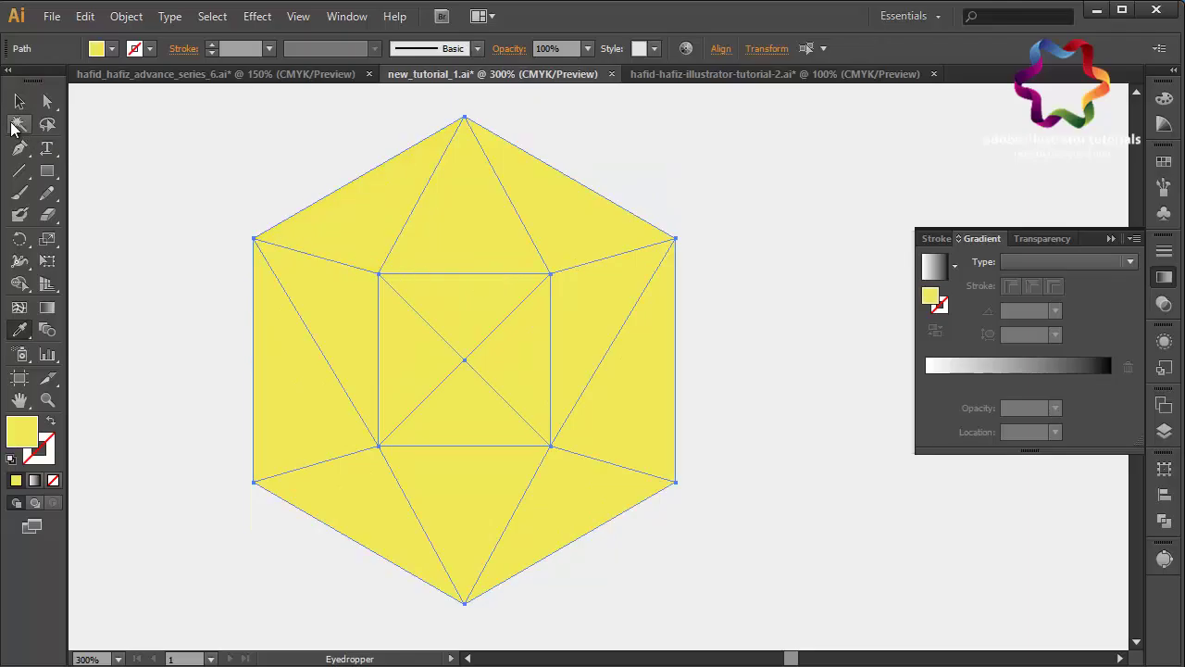
{"action": "left_click", "coordinate": [16, 111]}
{"action": "left_click", "coordinate": [219, 206]}
{"action": "left_click", "coordinate": [318, 296]}
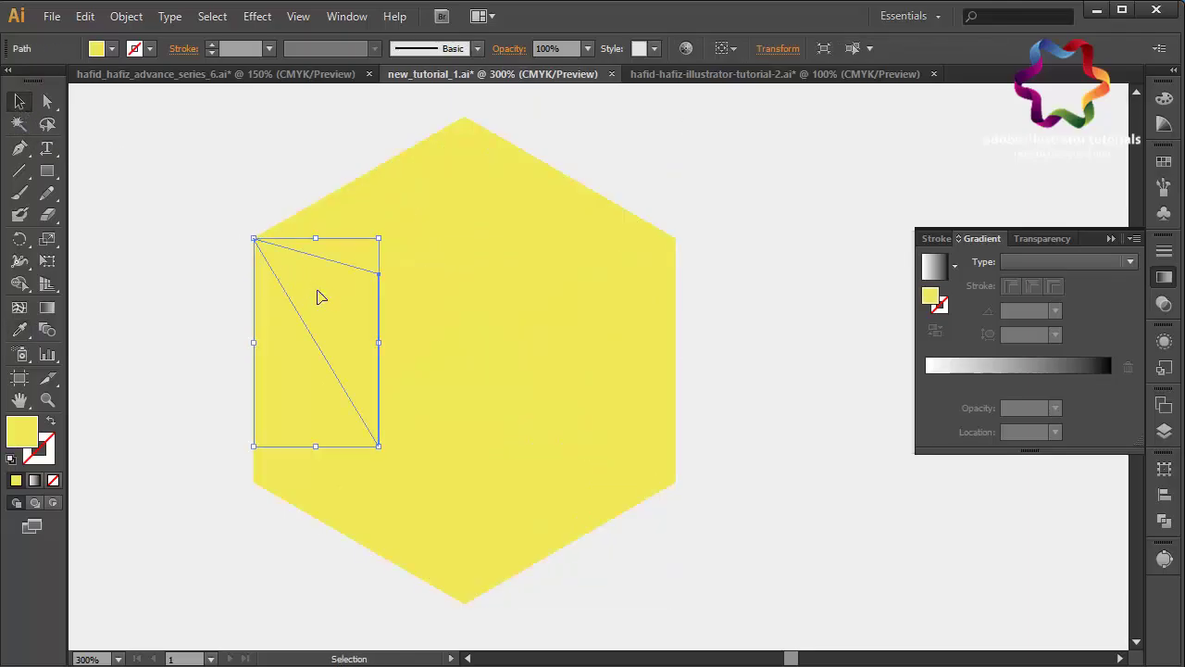
{"action": "double_click", "coordinate": [20, 437]}
{"action": "left_click_drag", "start_coordinate": [989, 252], "coordinate": [1005, 242]}
{"action": "left_click", "coordinate": [1169, 246]}
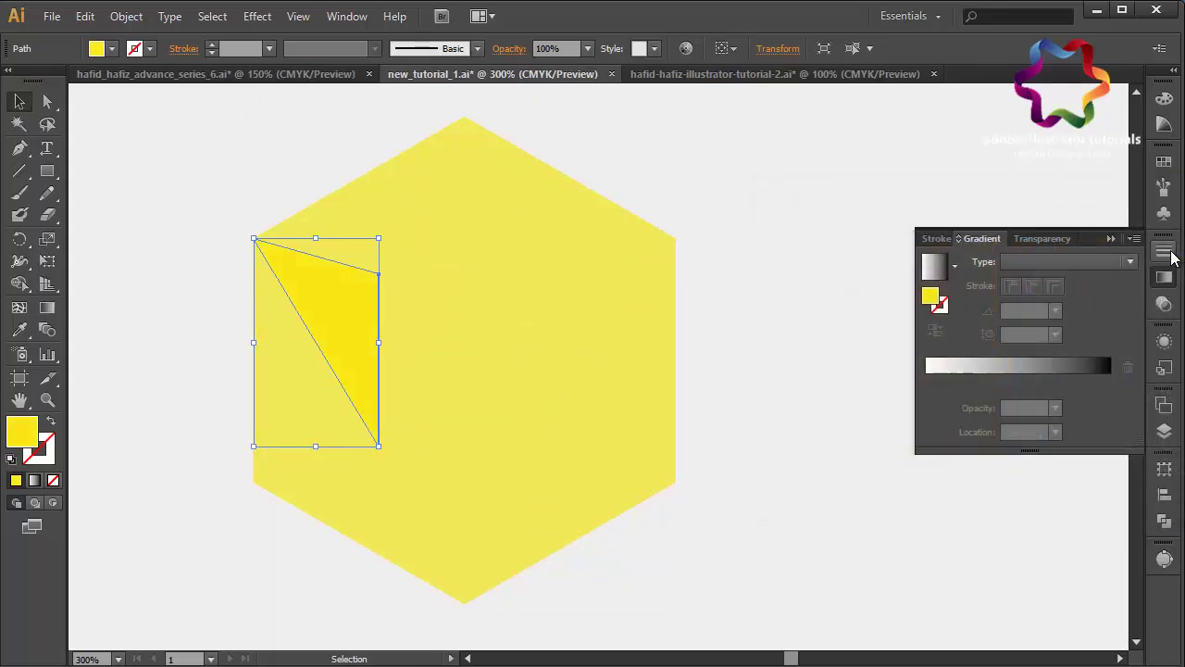
{"action": "left_click", "coordinate": [775, 362]}
- Shade the left facet and the top facet with darker yellows
{"action": "left_click", "coordinate": [344, 335]}
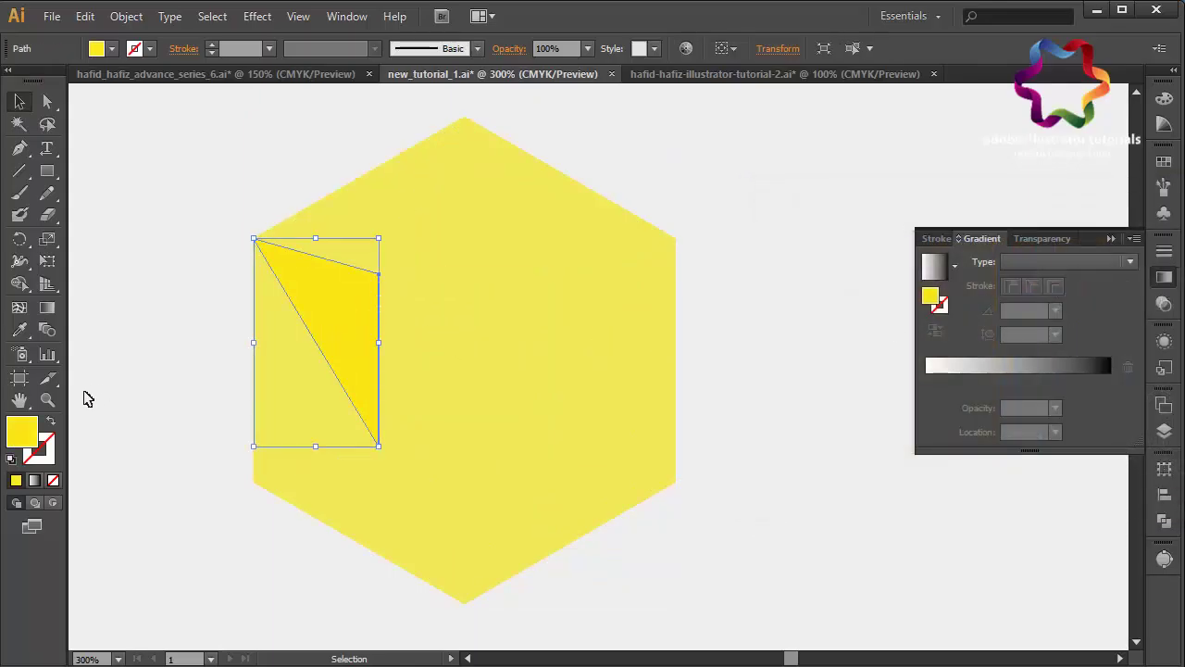
{"action": "double_click", "coordinate": [20, 441]}
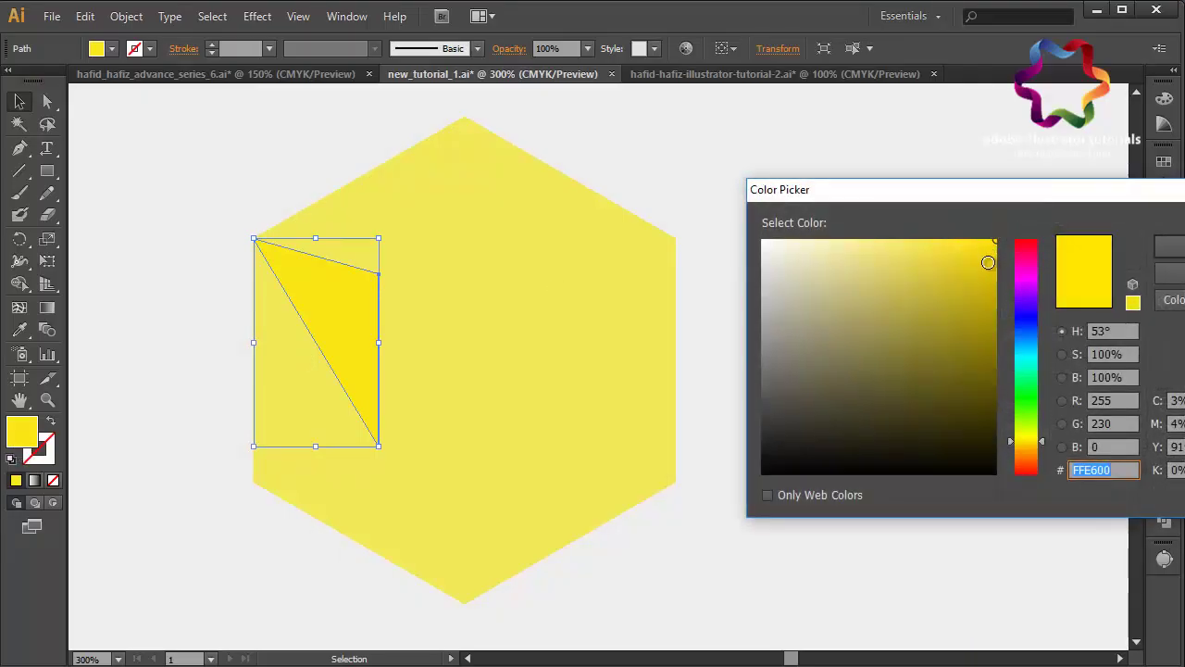
{"action": "left_click", "coordinate": [990, 262]}
{"action": "left_click", "coordinate": [1171, 248]}
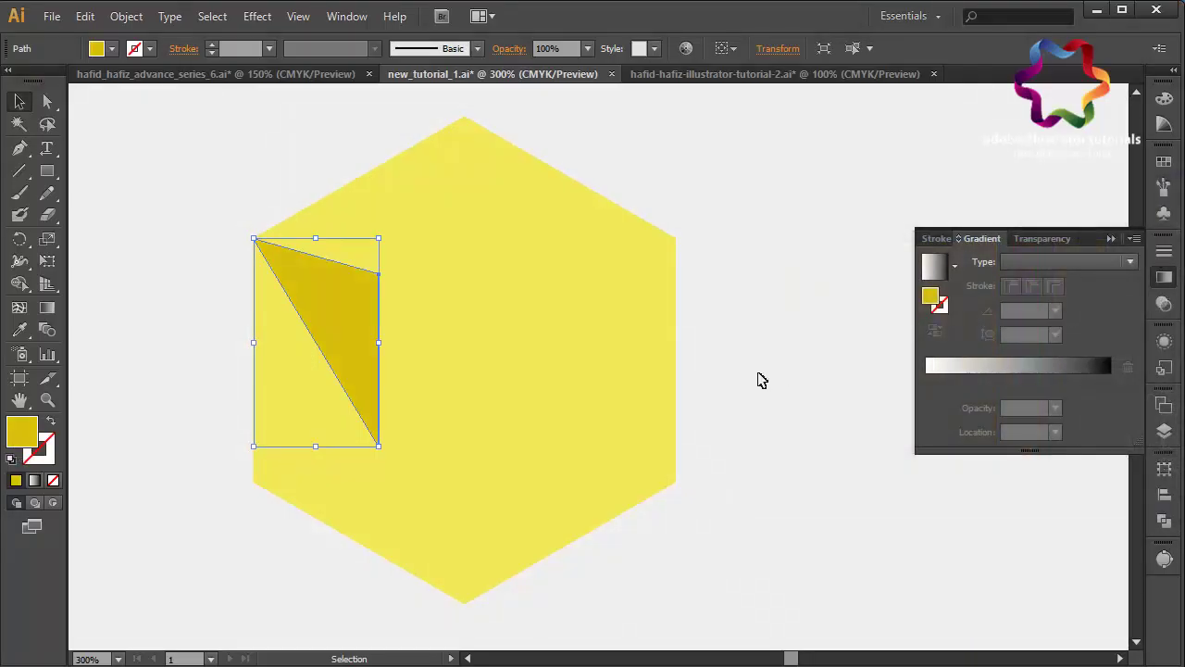
{"action": "left_click", "coordinate": [759, 379]}
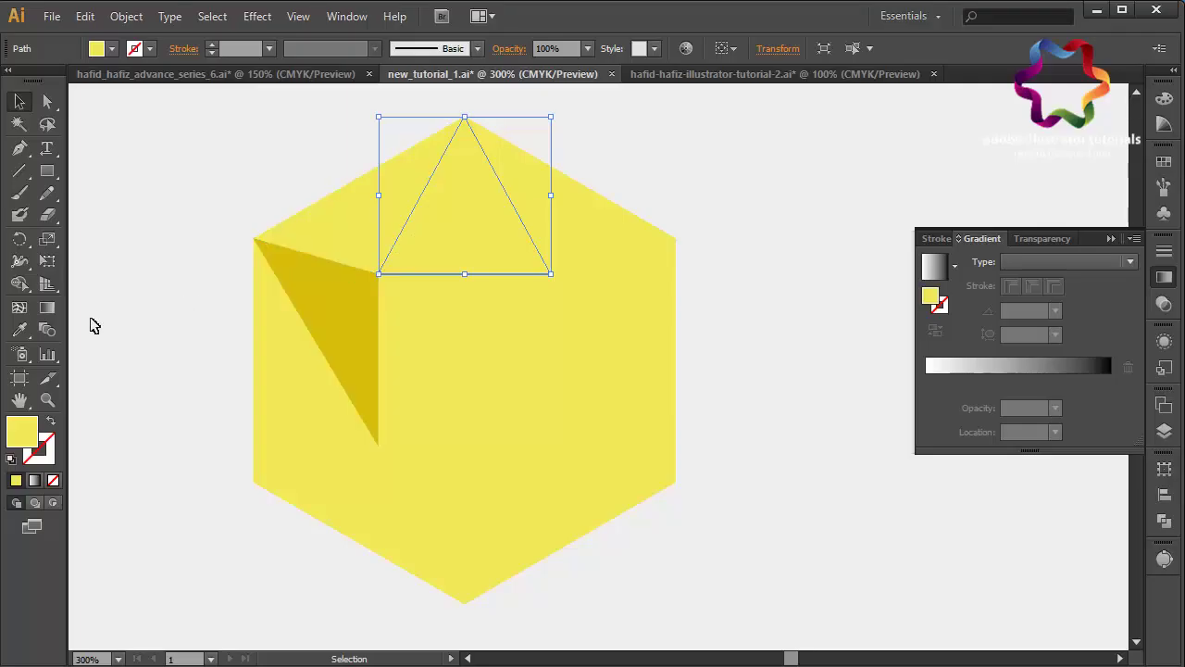
{"action": "double_click", "coordinate": [22, 430]}
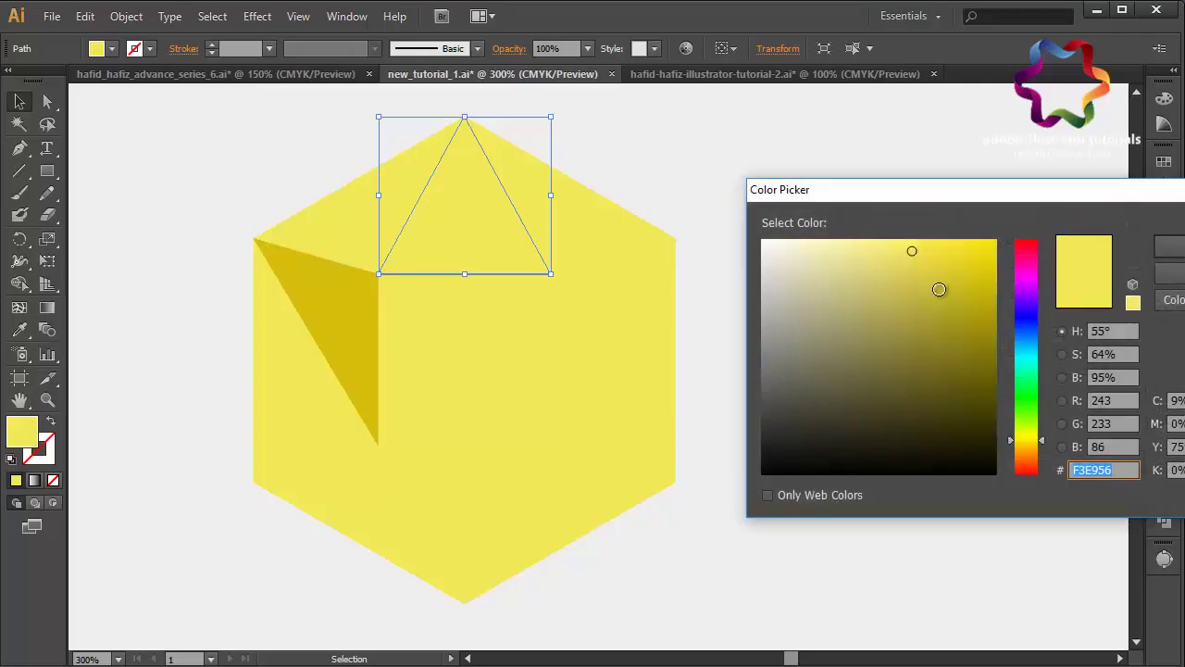
{"action": "left_click", "coordinate": [943, 292]}
{"action": "left_click", "coordinate": [1169, 262]}
{"action": "left_click", "coordinate": [778, 404]}
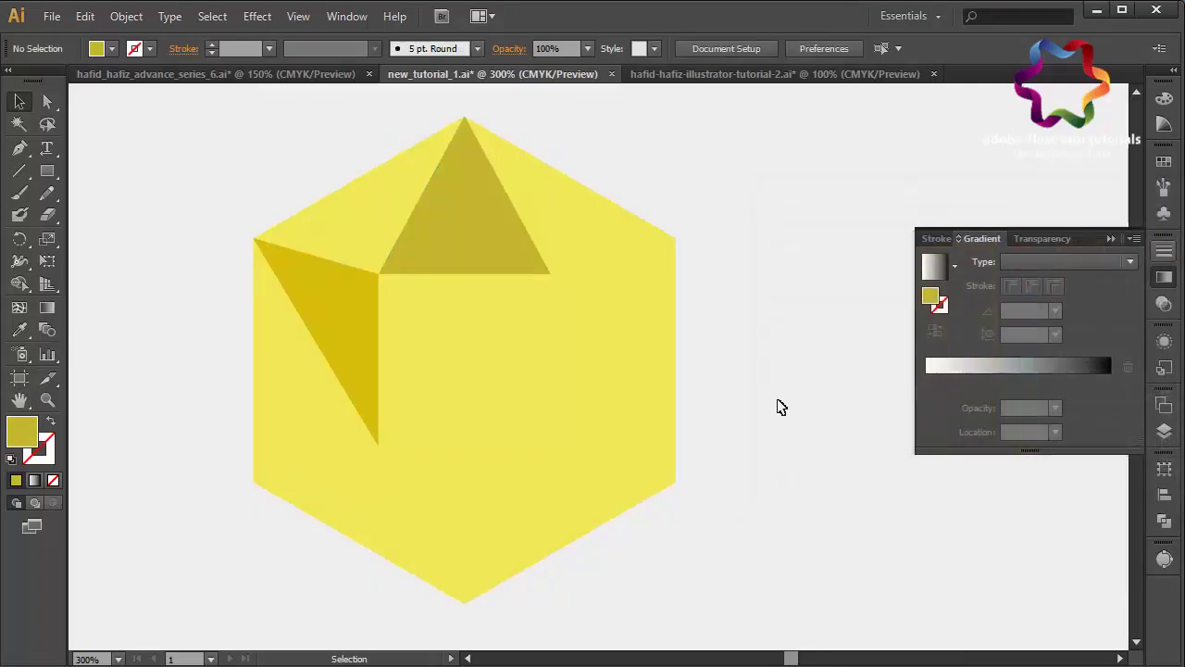
{"action": "left_click", "coordinate": [450, 365]}
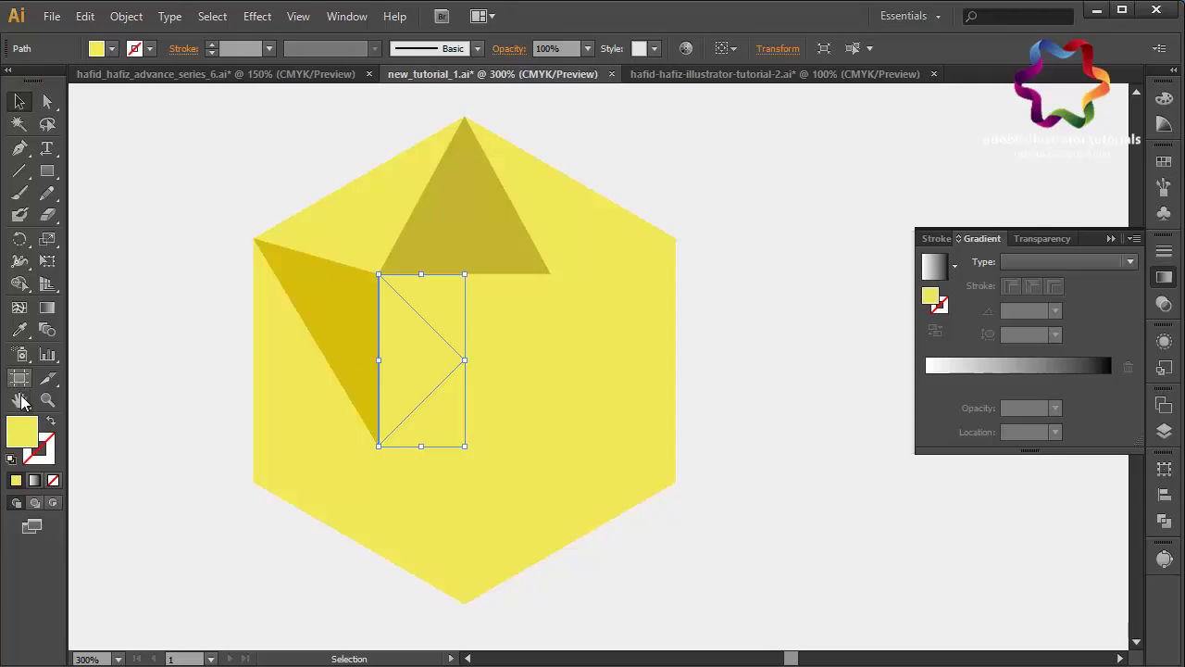
- Give the first inner triangle a saturated yellow-green fill
{"action": "double_click", "coordinate": [30, 446]}
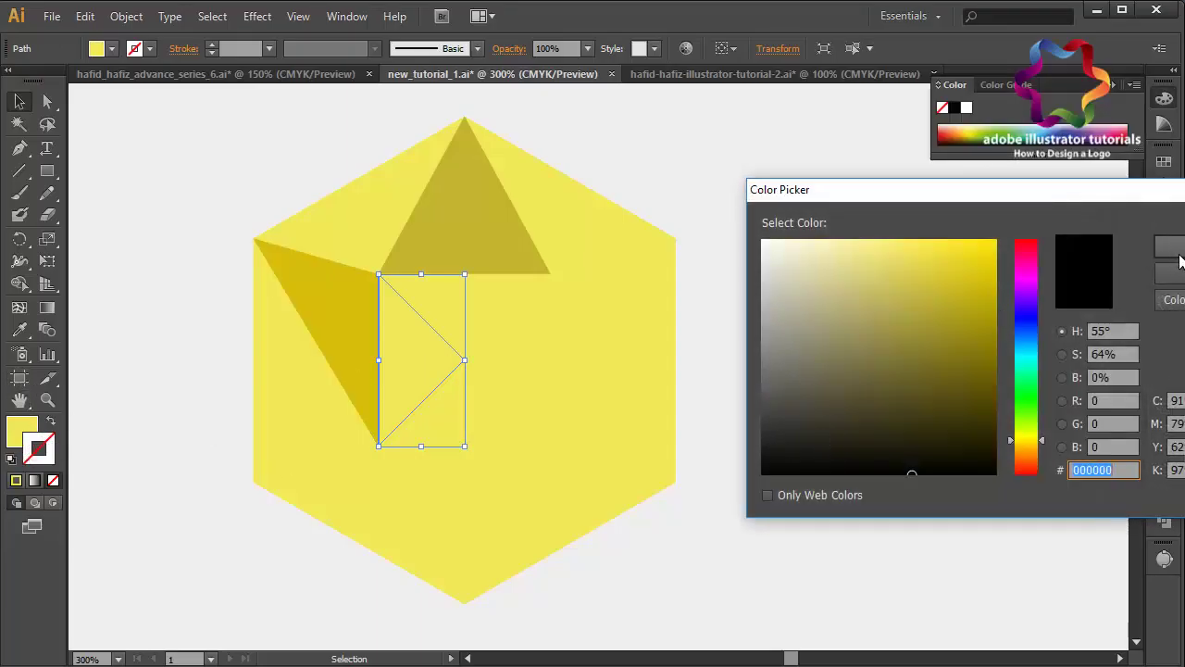
{"action": "left_click", "coordinate": [1168, 269]}
{"action": "left_click", "coordinate": [26, 433]}
{"action": "double_click", "coordinate": [26, 433]}
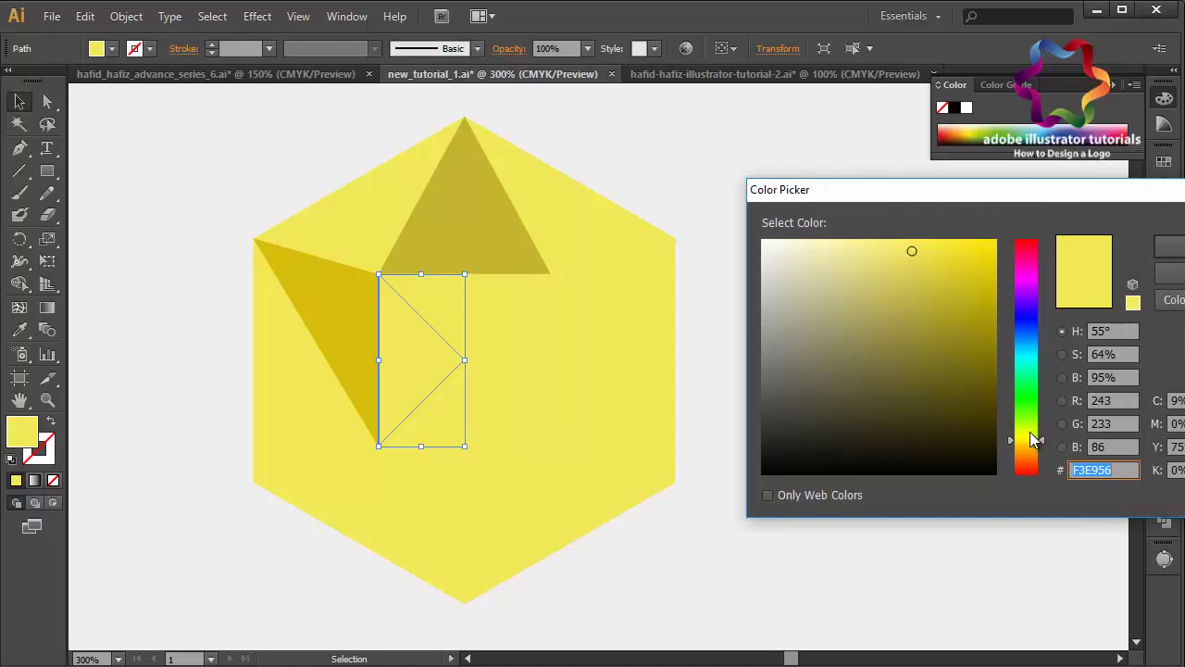
{"action": "left_click_drag", "start_coordinate": [1030, 440], "coordinate": [1030, 433]}
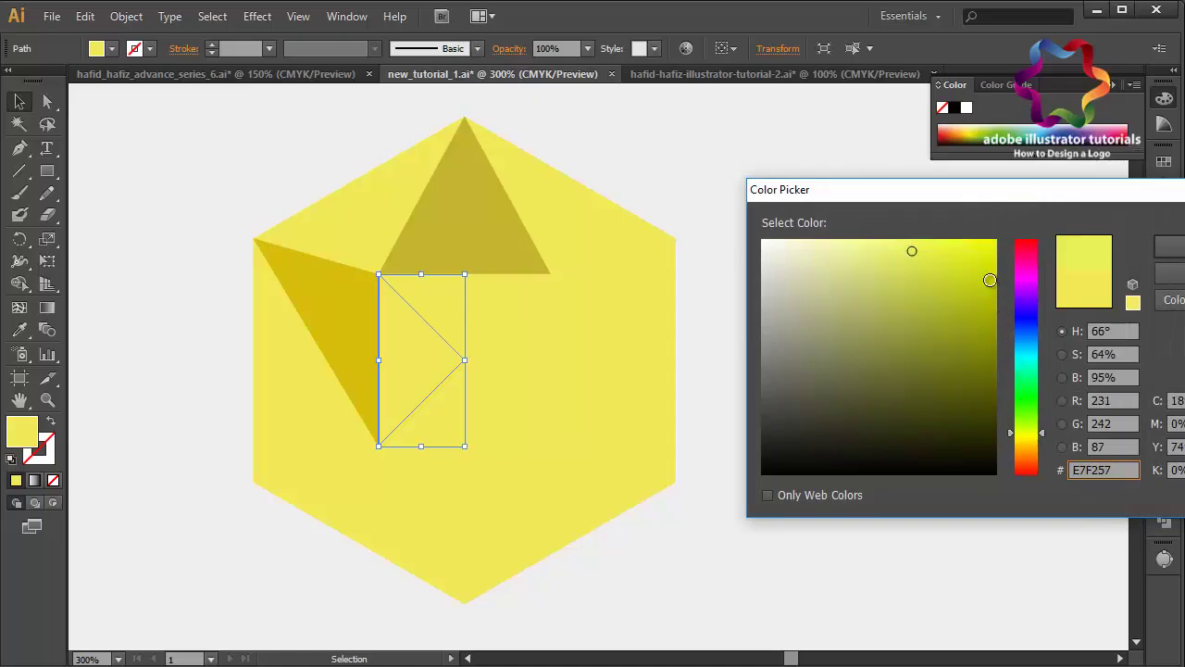
{"action": "left_click", "coordinate": [974, 249]}
{"action": "key", "text": "Return"}
{"action": "left_click", "coordinate": [463, 296]}
- Fill the upper inner triangle with lime yellow-green C4CC29
{"action": "left_click", "coordinate": [19, 331]}
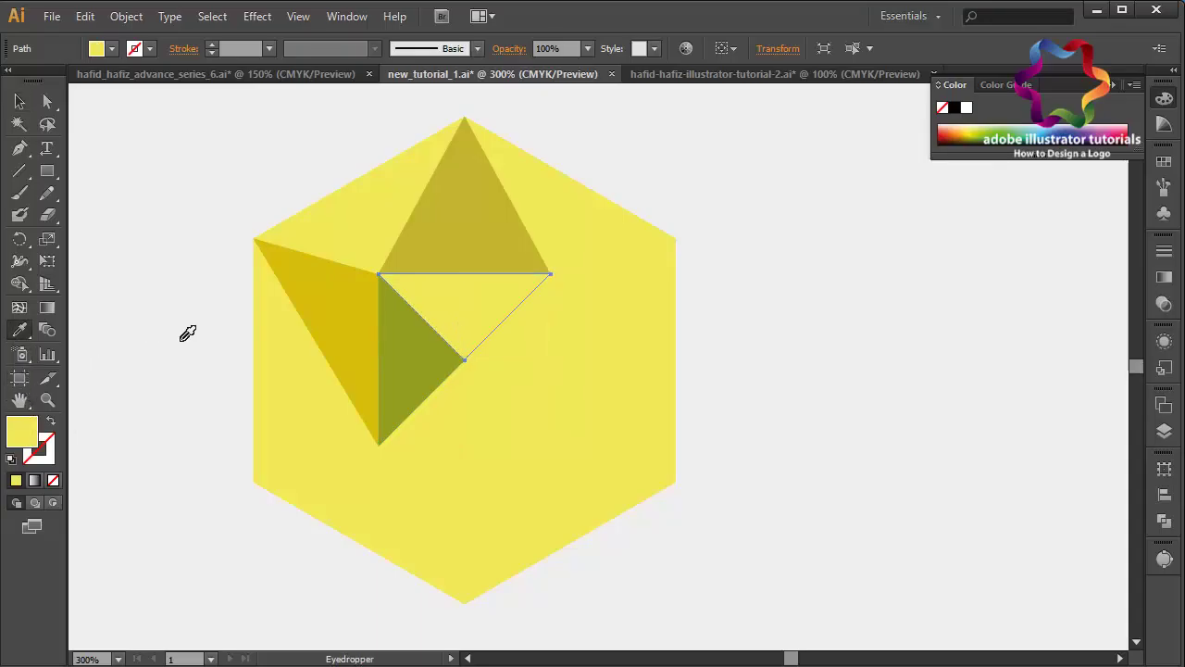
{"action": "left_click", "coordinate": [400, 357]}
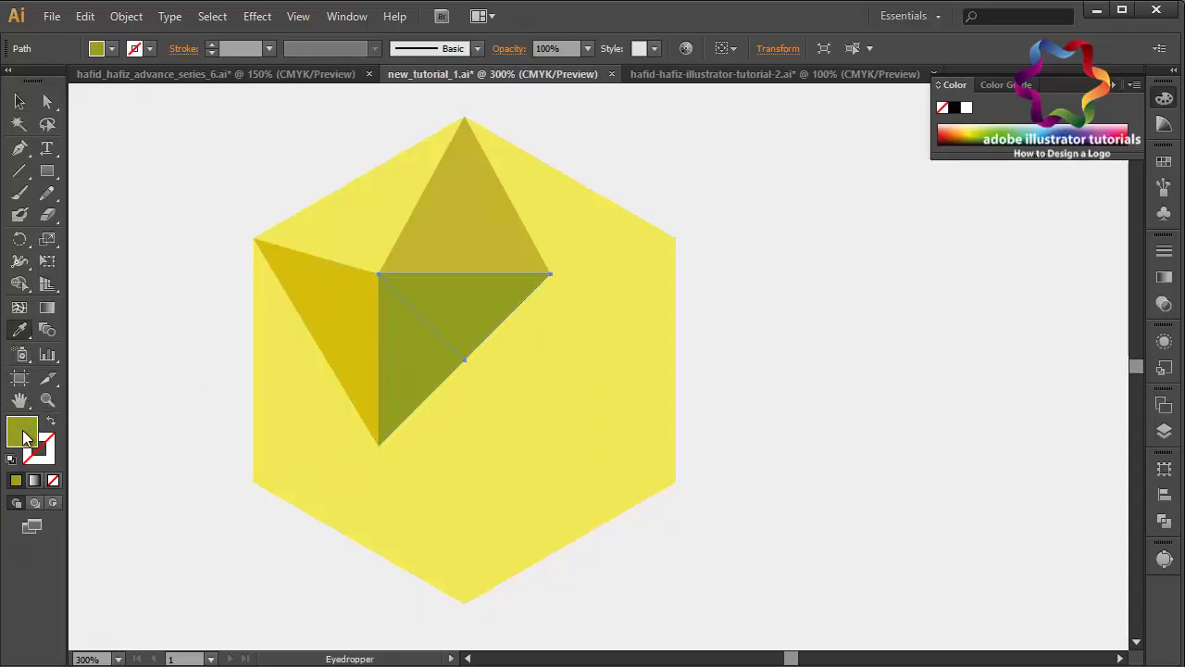
{"action": "double_click", "coordinate": [22, 432]}
{"action": "left_click", "coordinate": [949, 286]}
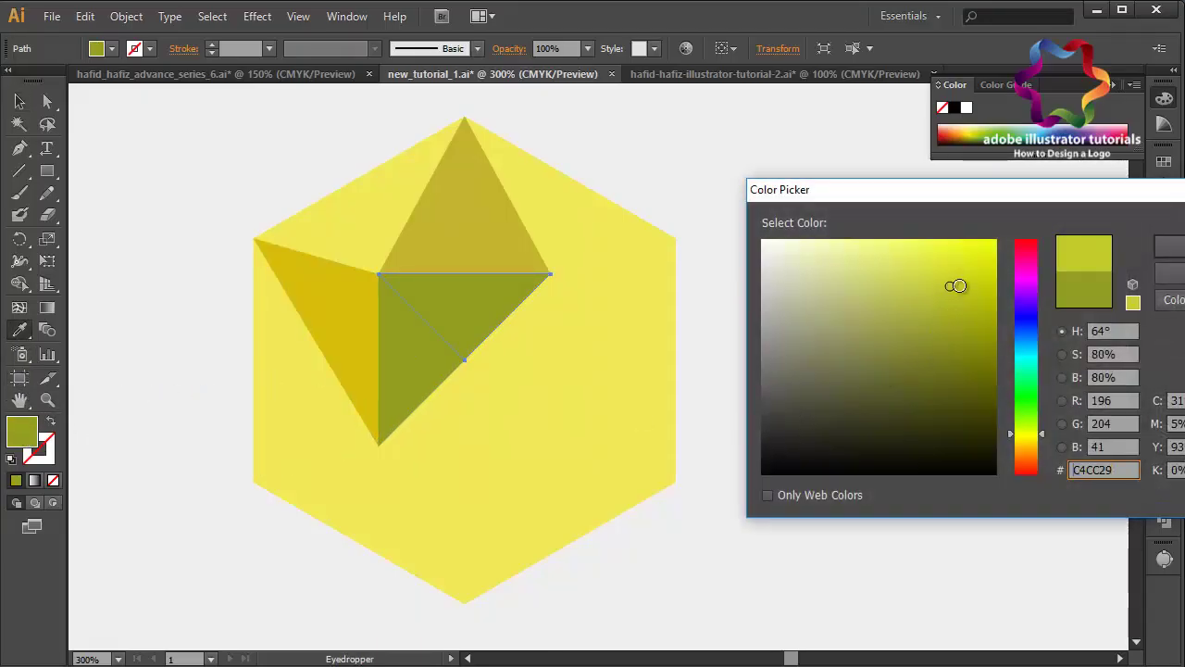
{"action": "left_click", "coordinate": [1169, 248]}
{"action": "left_click", "coordinate": [671, 486]}
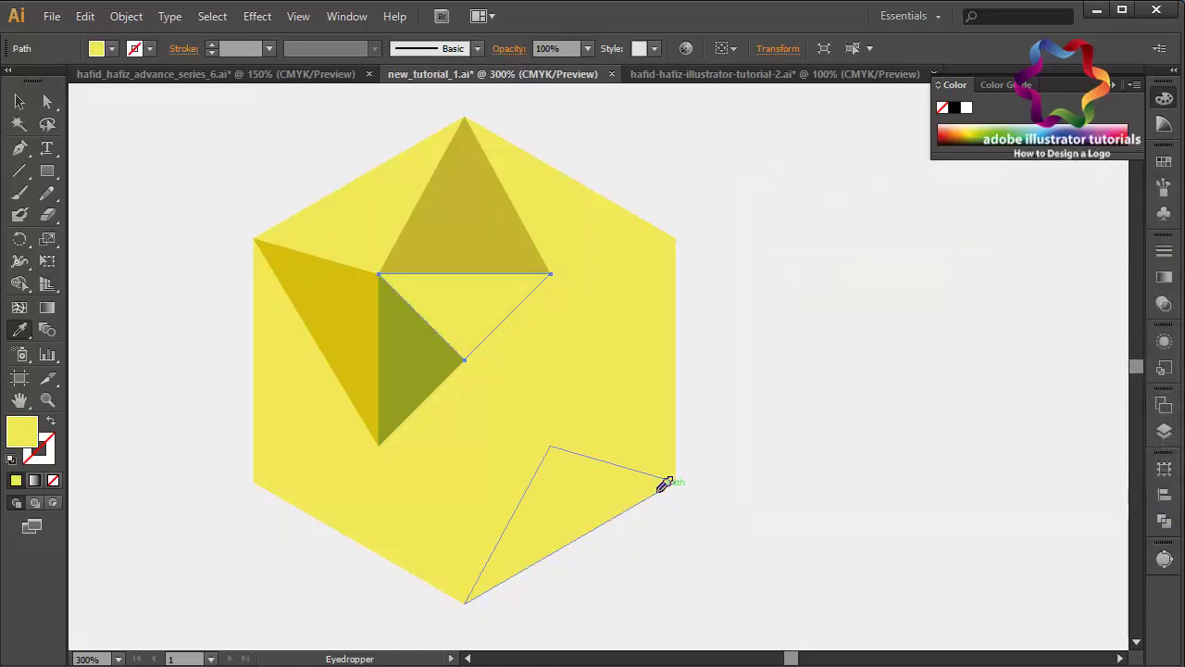
{"action": "key", "text": "ctrl+z"}
{"action": "left_click", "coordinate": [20, 101]}
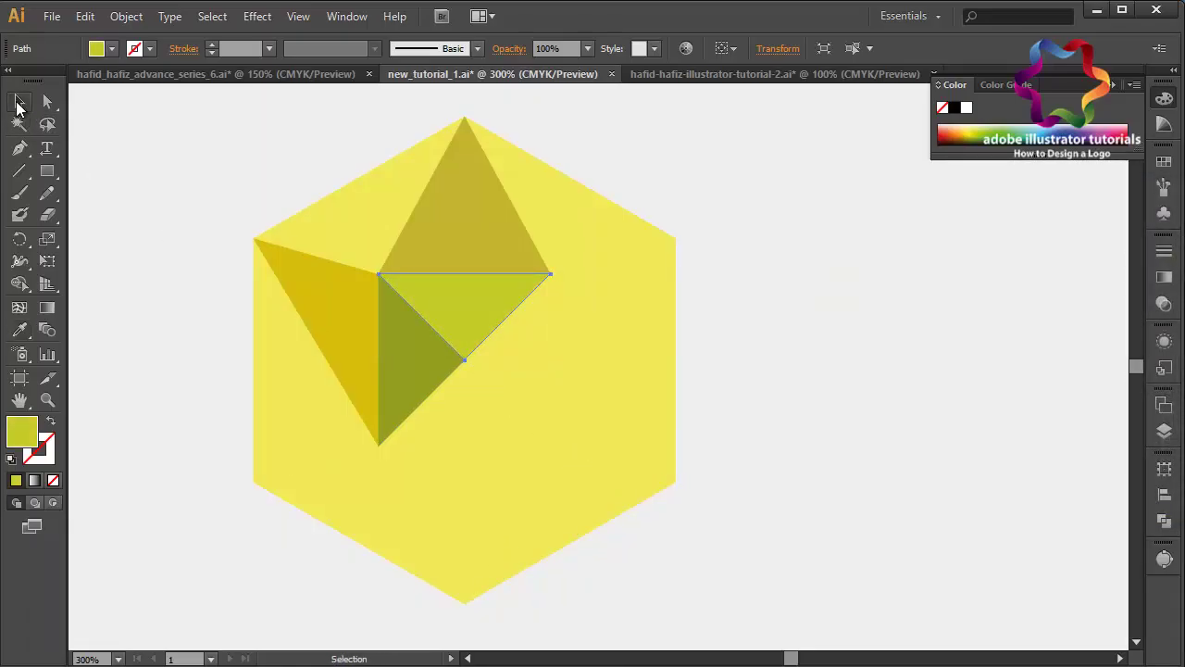
- Fill the lower-left facet with the darker olive-gold B7A92A
{"action": "left_click", "coordinate": [274, 346]}
{"action": "double_click", "coordinate": [22, 430]}
{"action": "left_click", "coordinate": [1168, 248]}
{"action": "left_click", "coordinate": [823, 421]}
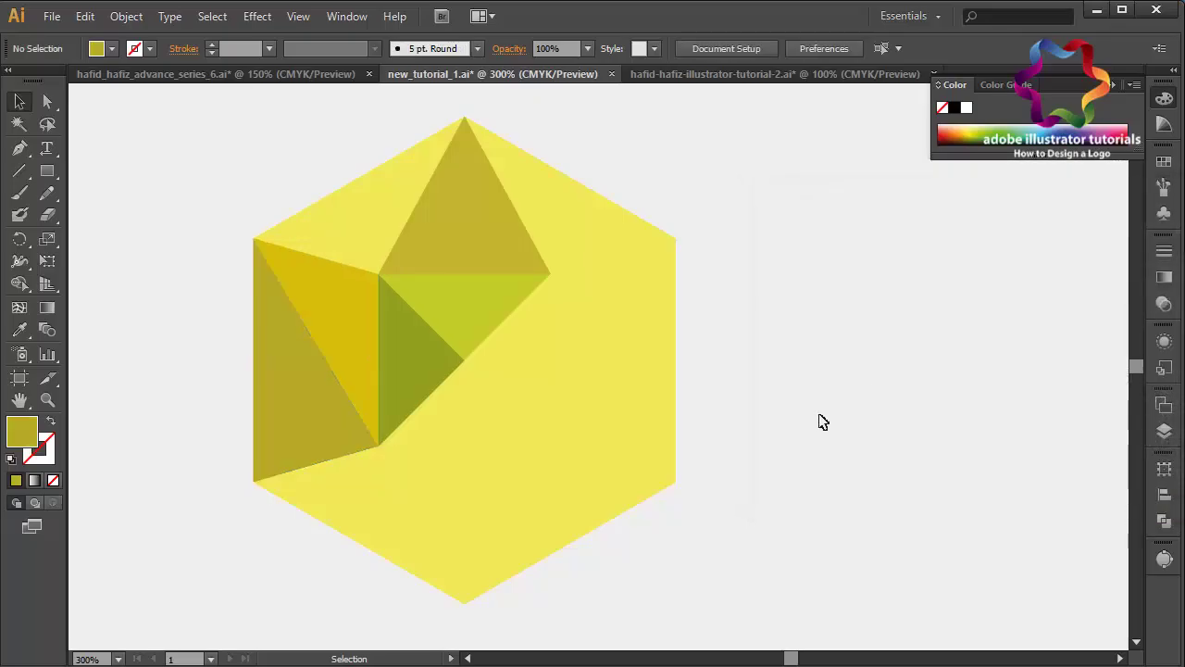
- Give the left olive facet the hexagon's light yellow, lightened to FCF29A
{"action": "left_click", "coordinate": [280, 431]}
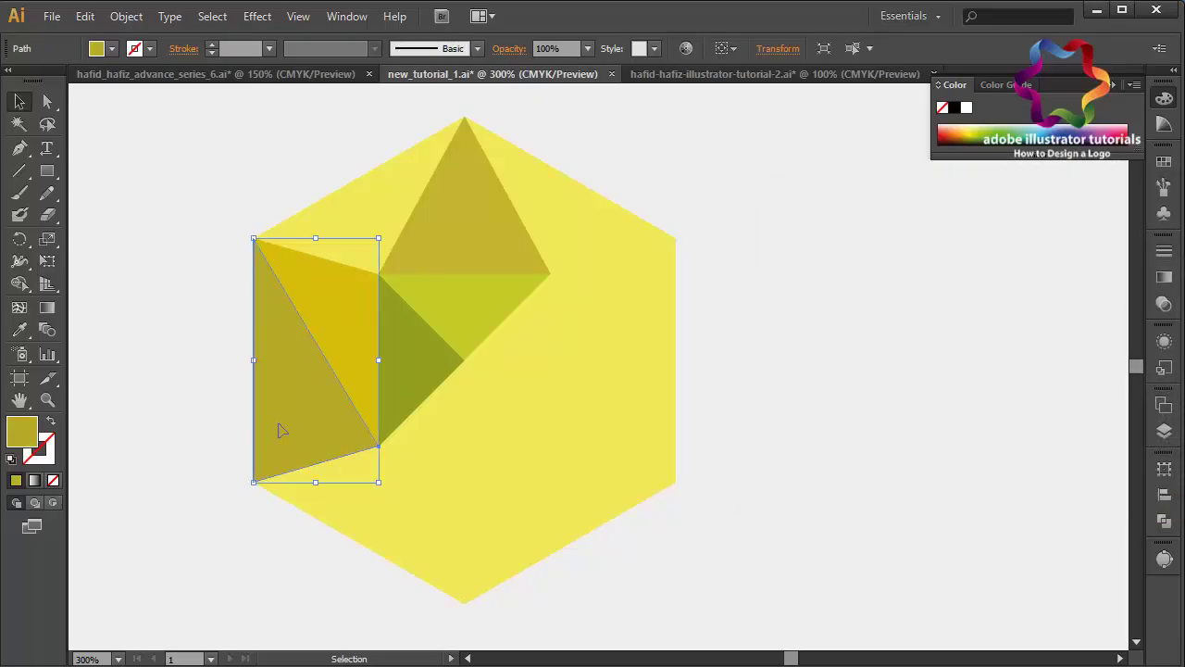
{"action": "left_click", "coordinate": [19, 329]}
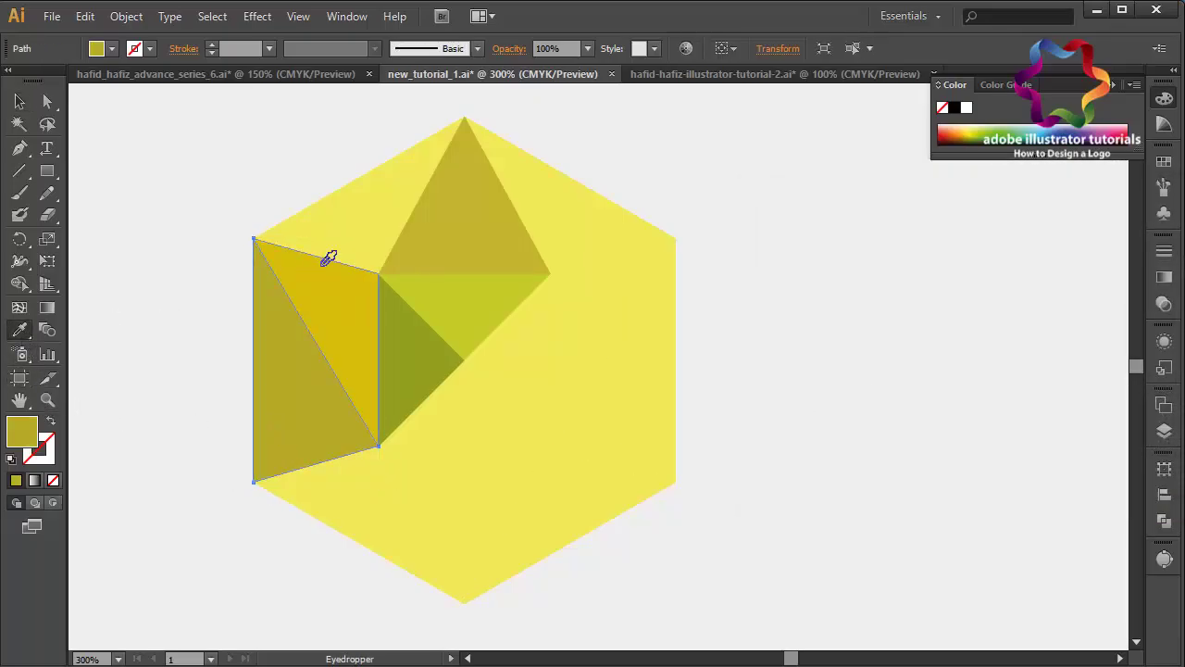
{"action": "left_click", "coordinate": [348, 240]}
{"action": "double_click", "coordinate": [22, 430]}
{"action": "left_click_drag", "start_coordinate": [880, 250], "coordinate": [853, 239]}
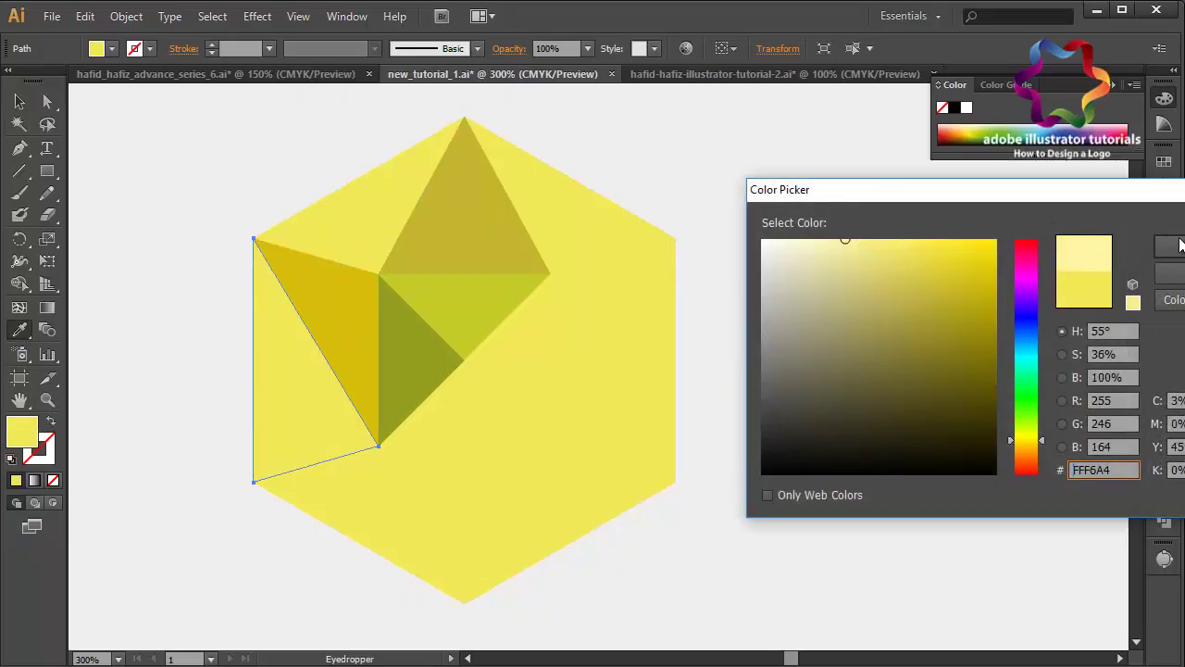
{"action": "left_click", "coordinate": [1168, 245]}
- Change the left facet's fill to a strong bright yellow
{"action": "left_click", "coordinate": [48, 101]}
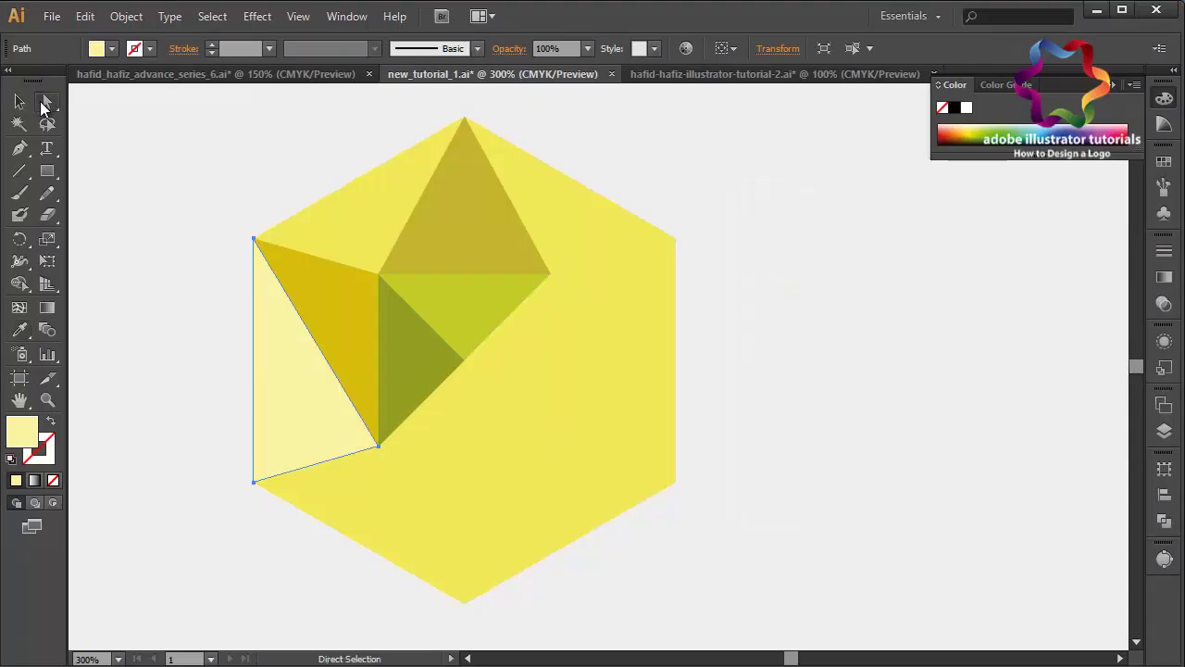
{"action": "left_click", "coordinate": [186, 188]}
{"action": "left_click", "coordinate": [270, 342]}
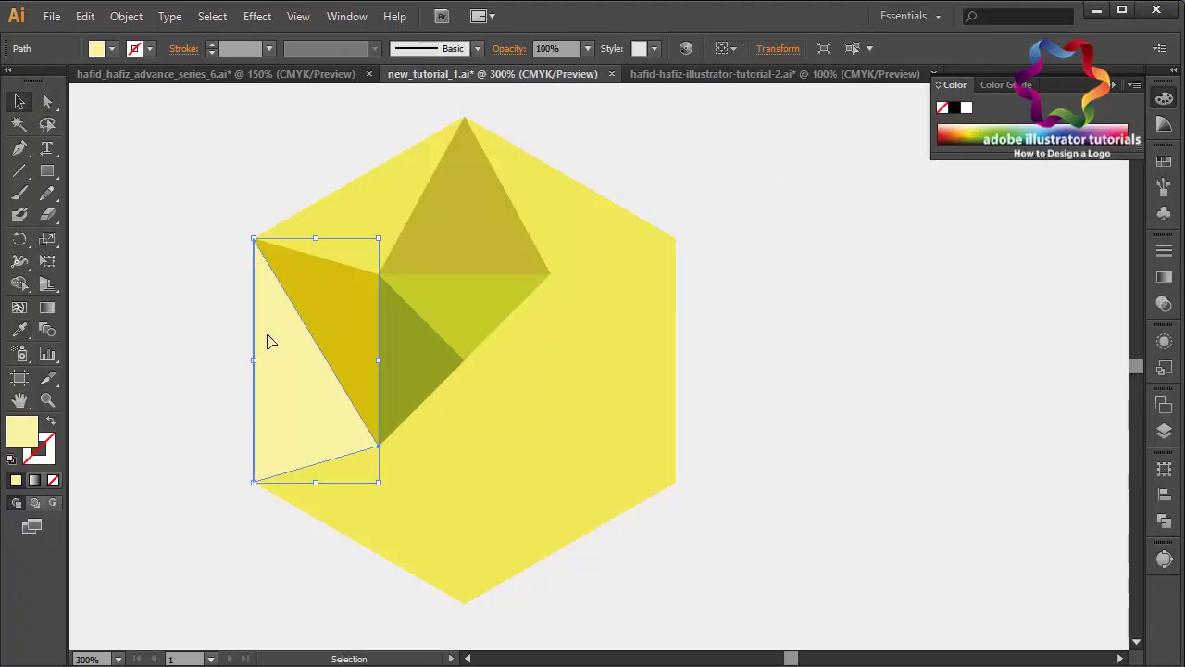
{"action": "double_click", "coordinate": [12, 448]}
{"action": "left_click_drag", "start_coordinate": [941, 268], "coordinate": [1008, 236]}
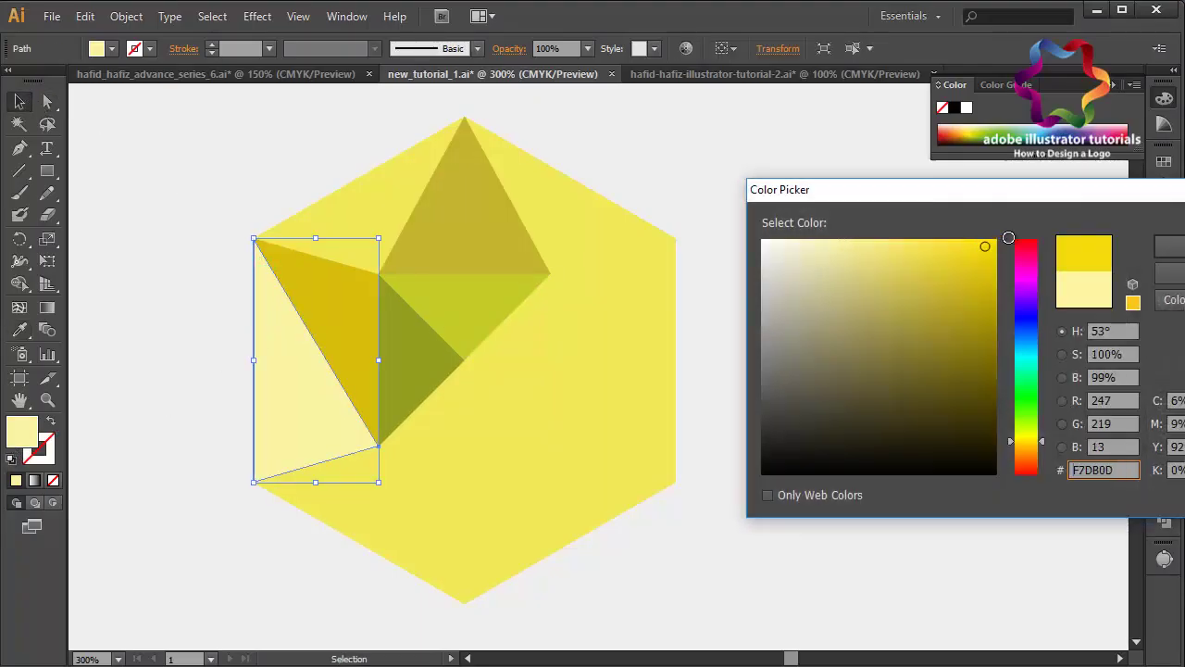
{"action": "left_click", "coordinate": [1168, 247]}
- Shift the lower-middle inner triangle's fill toward a greener yellow
{"action": "left_click", "coordinate": [896, 386]}
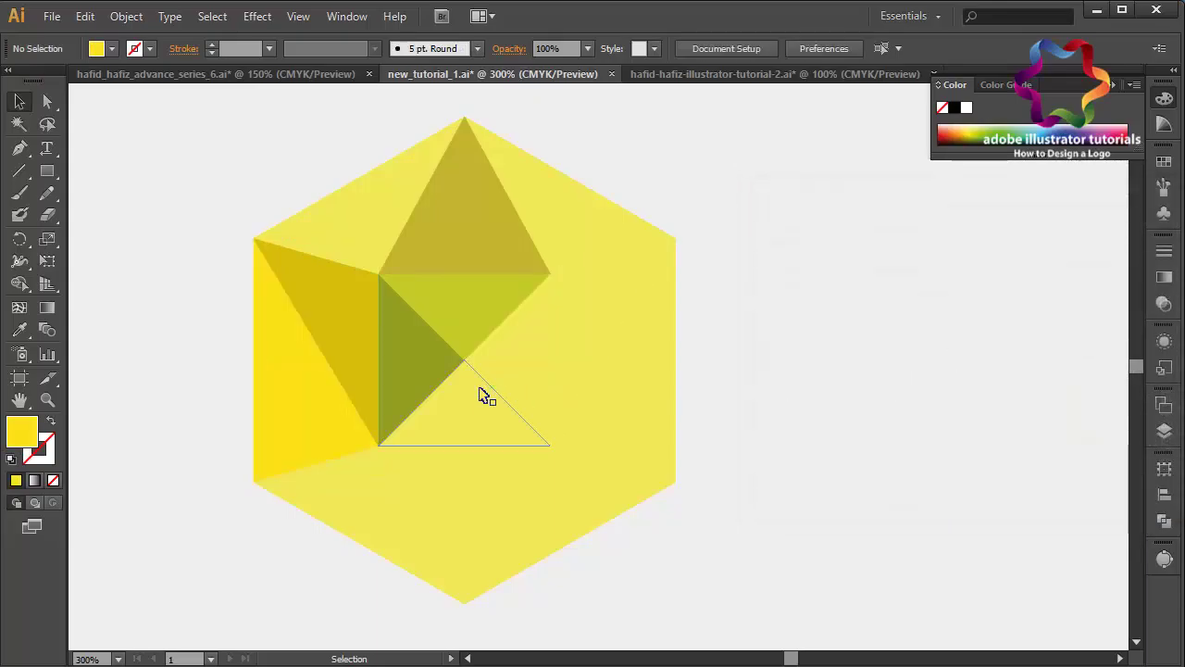
{"action": "left_click", "coordinate": [497, 423]}
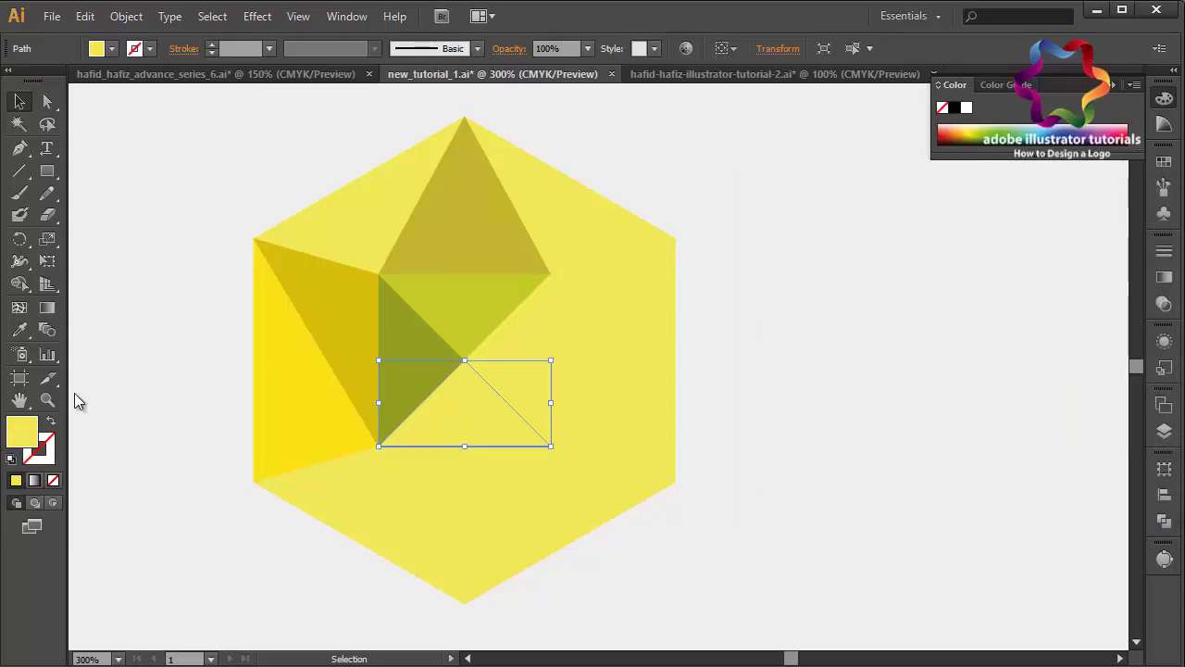
{"action": "double_click", "coordinate": [22, 442]}
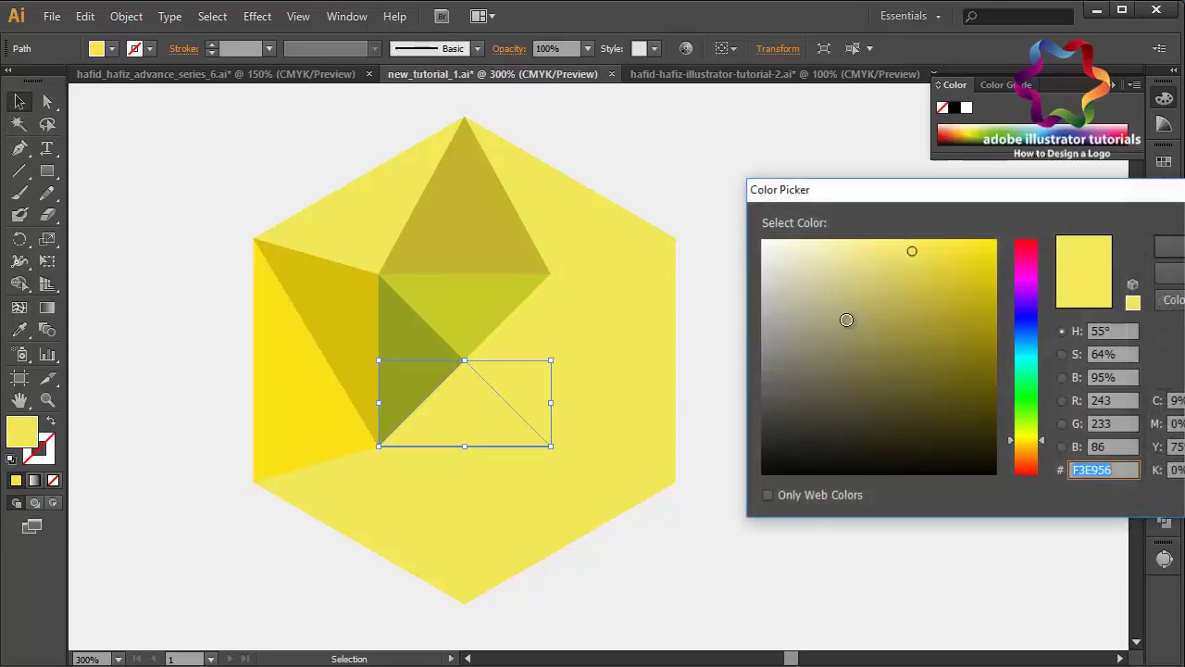
{"action": "left_click", "coordinate": [1027, 430]}
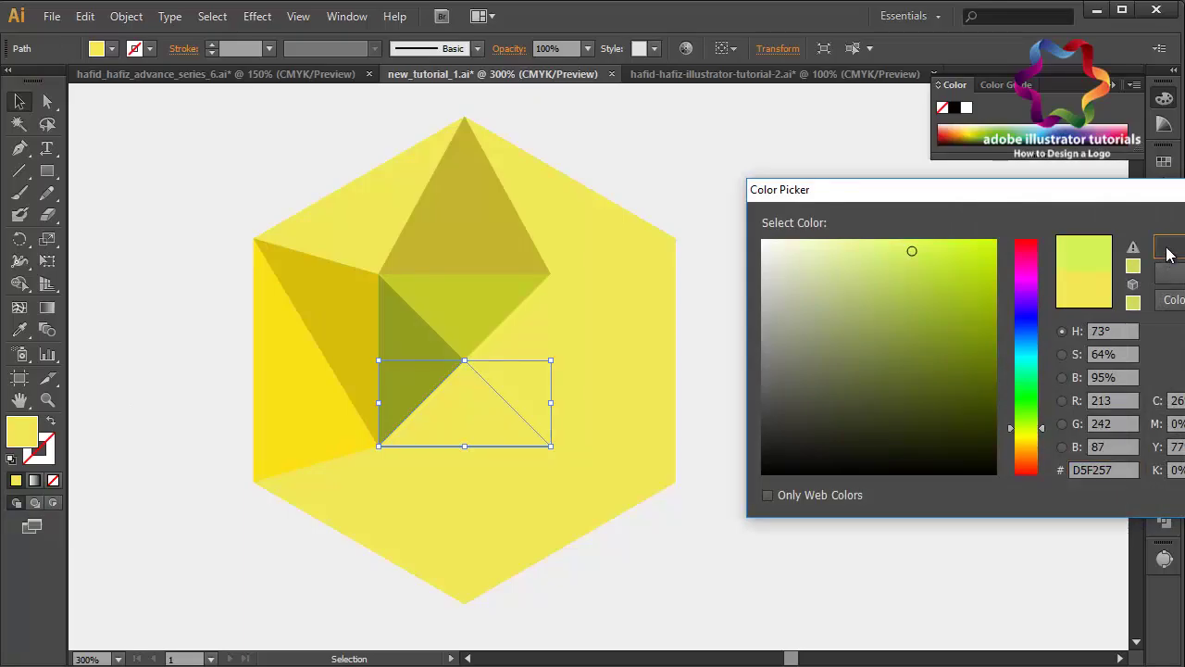
{"action": "left_click", "coordinate": [1168, 248]}
- Fill the inner square's right triangle green-yellow, then a saturated D6FF29
{"action": "left_click", "coordinate": [886, 435]}
{"action": "left_click", "coordinate": [547, 378]}
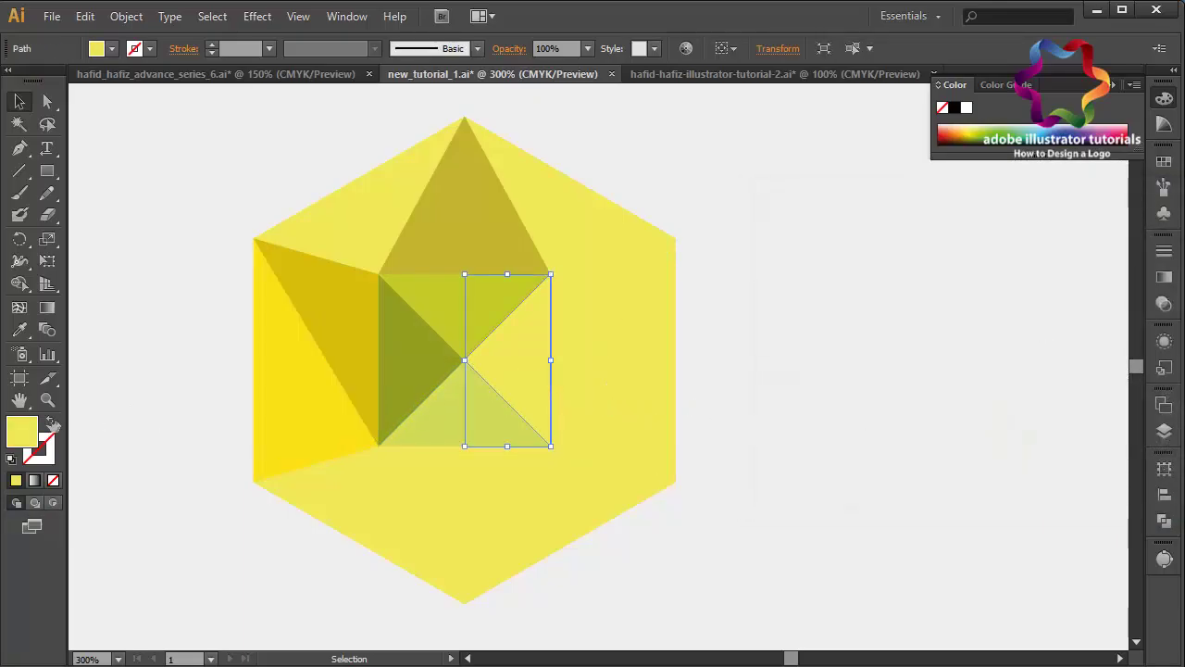
{"action": "double_click", "coordinate": [27, 437]}
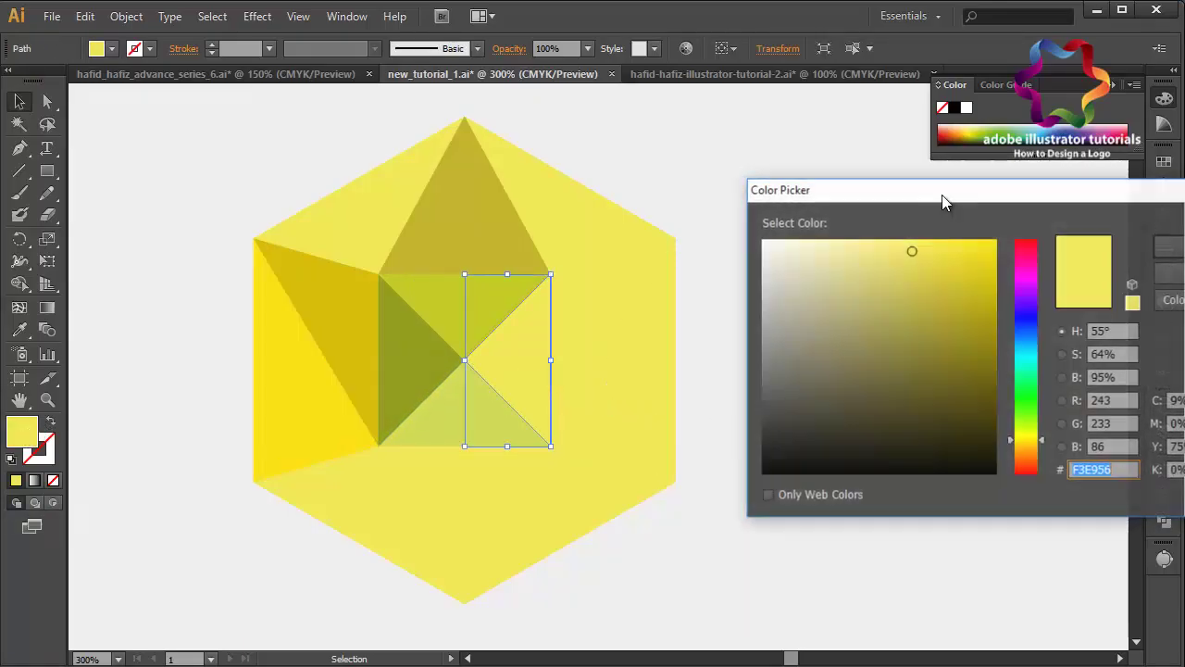
{"action": "left_click", "coordinate": [1032, 426]}
{"action": "left_click", "coordinate": [1172, 248]}
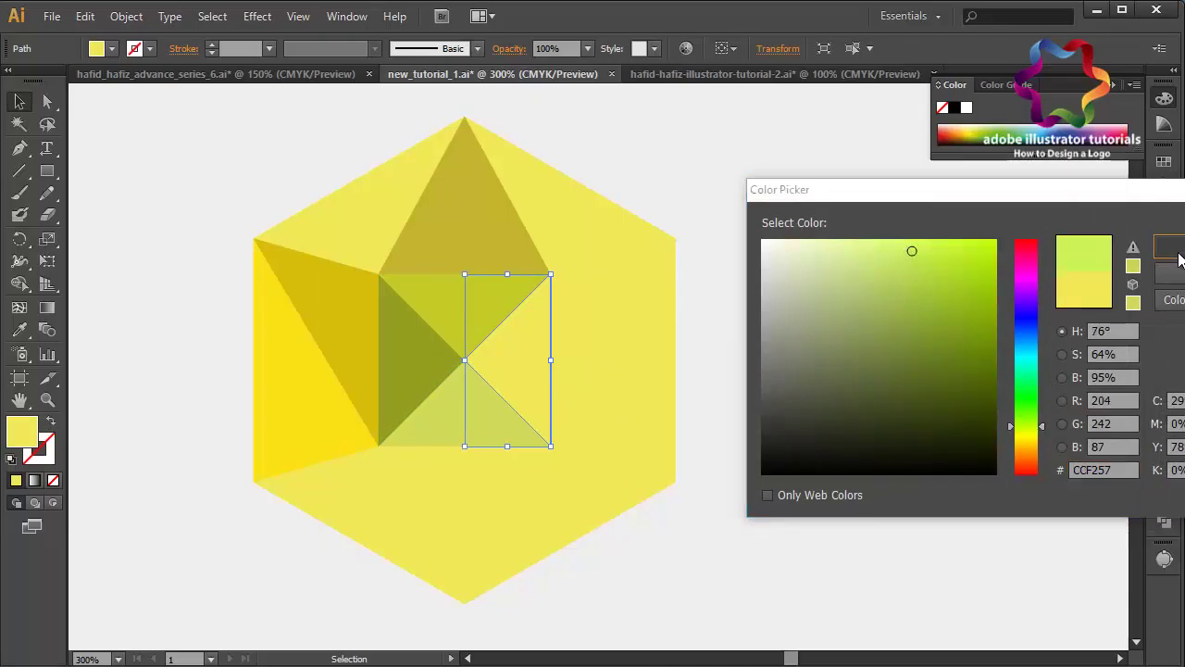
{"action": "left_click", "coordinate": [838, 431]}
{"action": "left_click", "coordinate": [516, 380]}
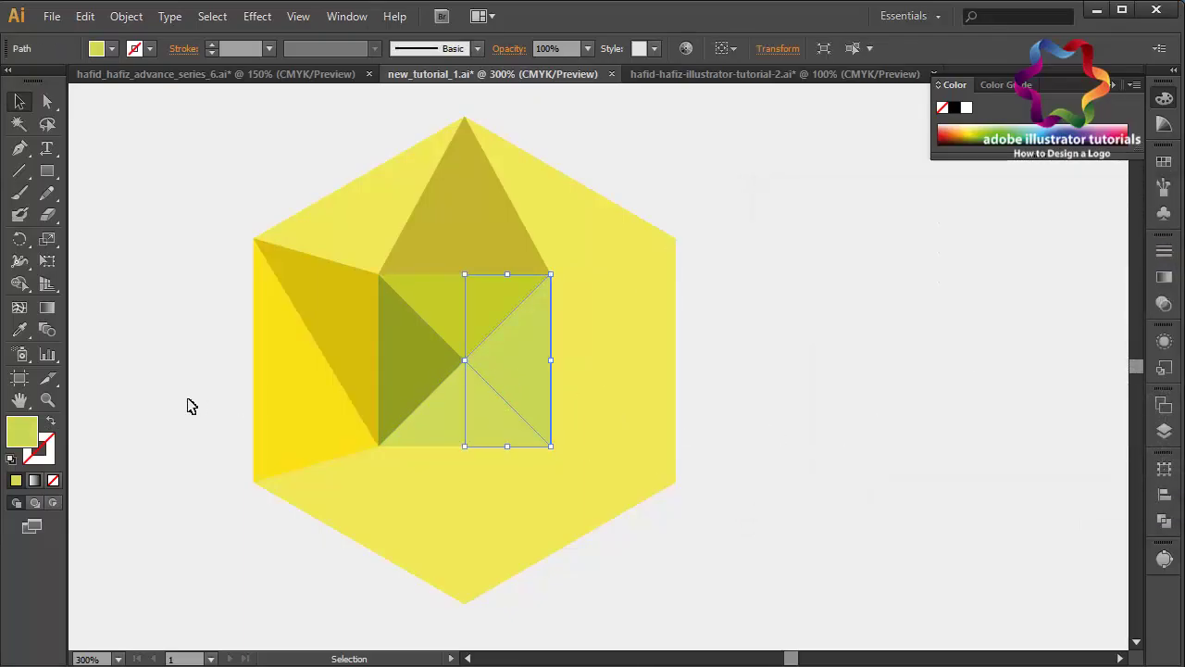
{"action": "double_click", "coordinate": [31, 438]}
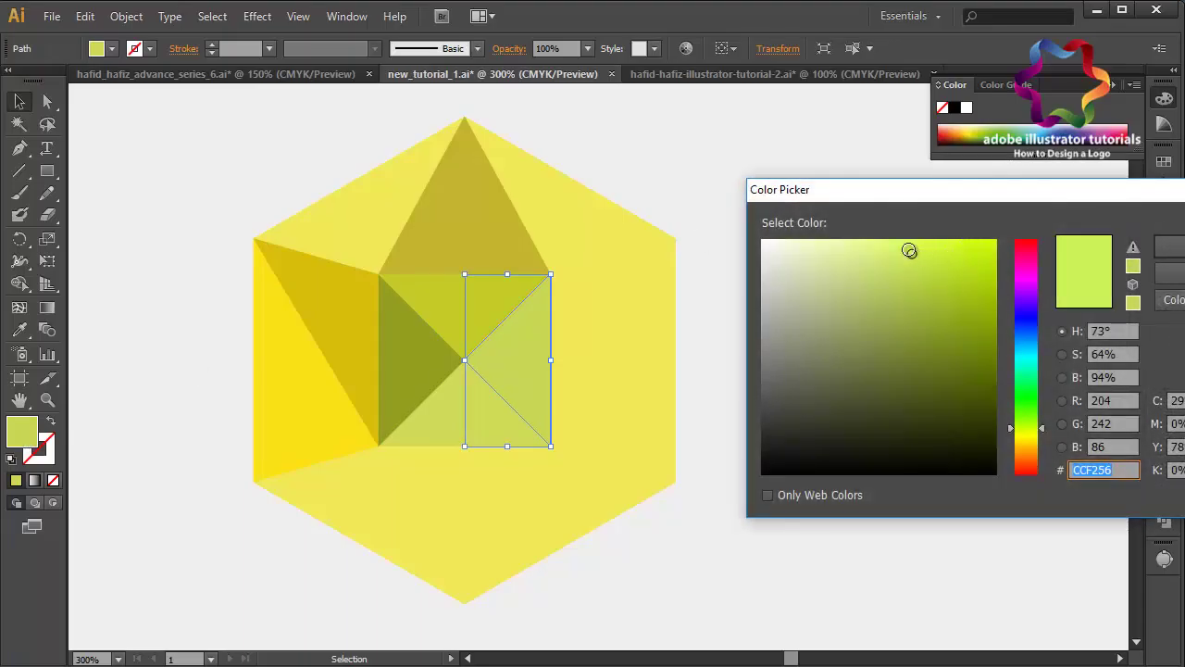
{"action": "left_click_drag", "start_coordinate": [893, 248], "coordinate": [959, 242]}
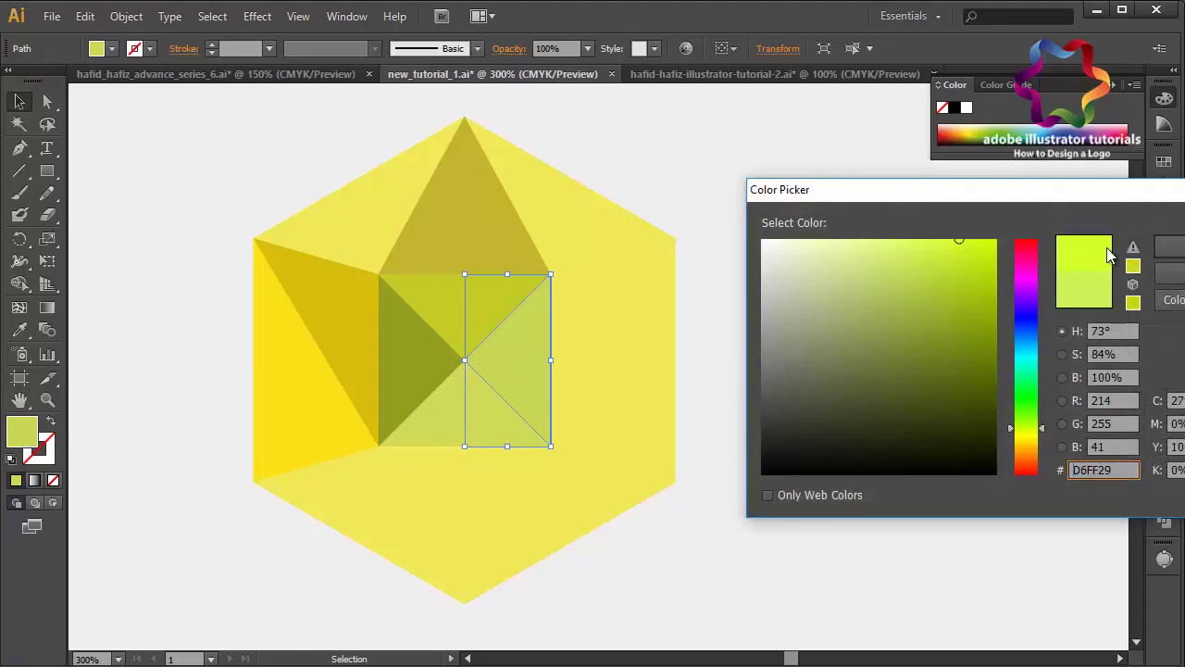
{"action": "left_click", "coordinate": [1167, 250]}
- Recolour the right inner triangle bright yellow F7F703, undoing an accidental default fill reset
{"action": "left_click", "coordinate": [808, 512]}
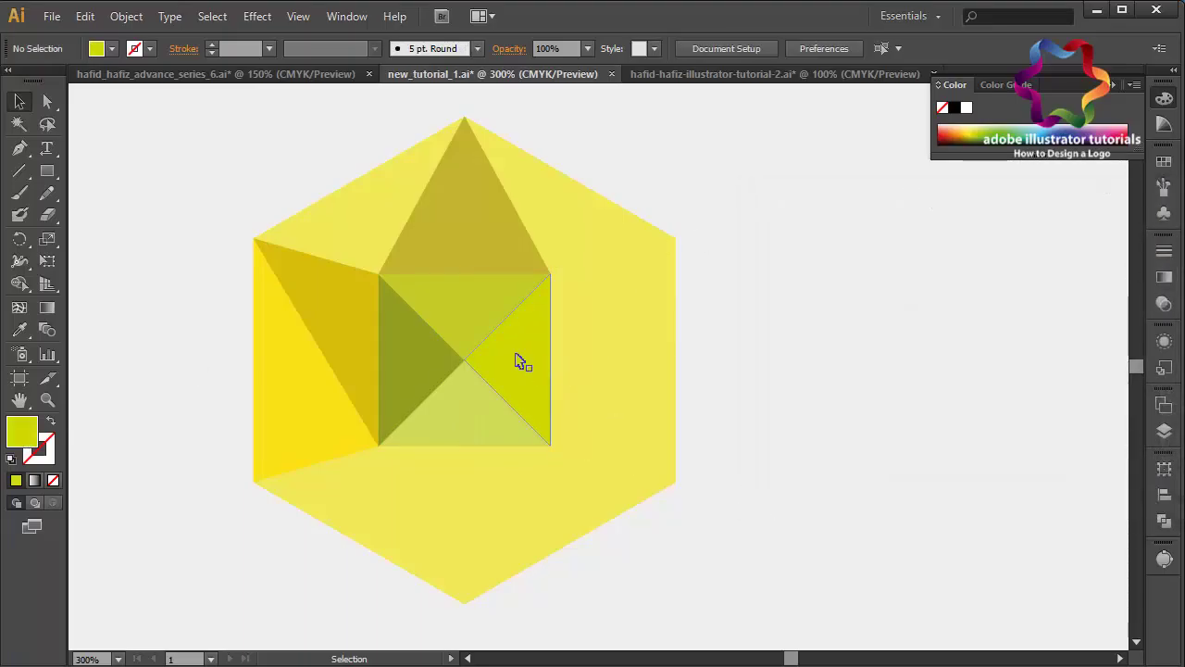
{"action": "left_click", "coordinate": [473, 360]}
{"action": "left_click", "coordinate": [12, 457]}
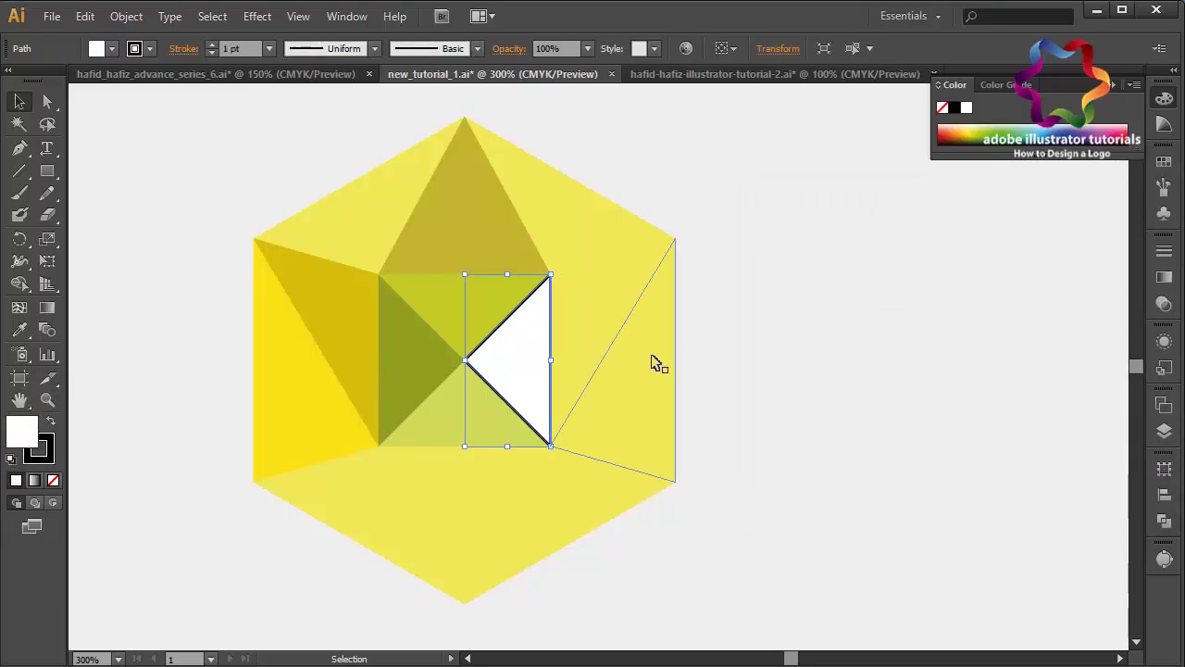
{"action": "key", "text": "ctrl+z"}
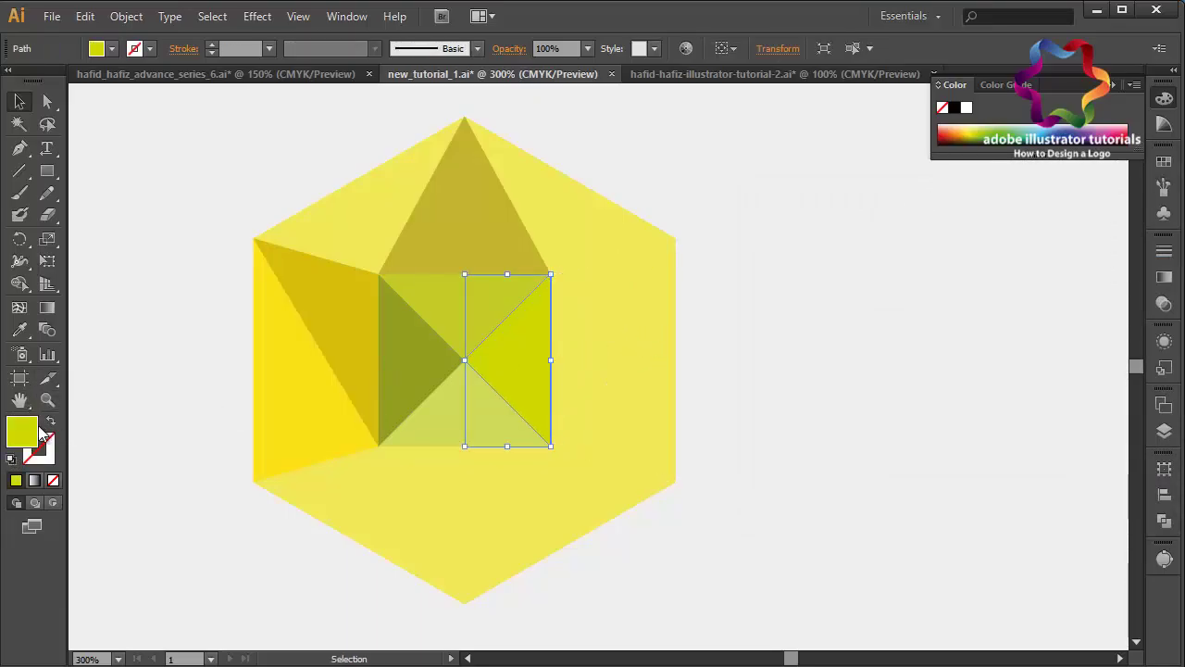
{"action": "double_click", "coordinate": [30, 433]}
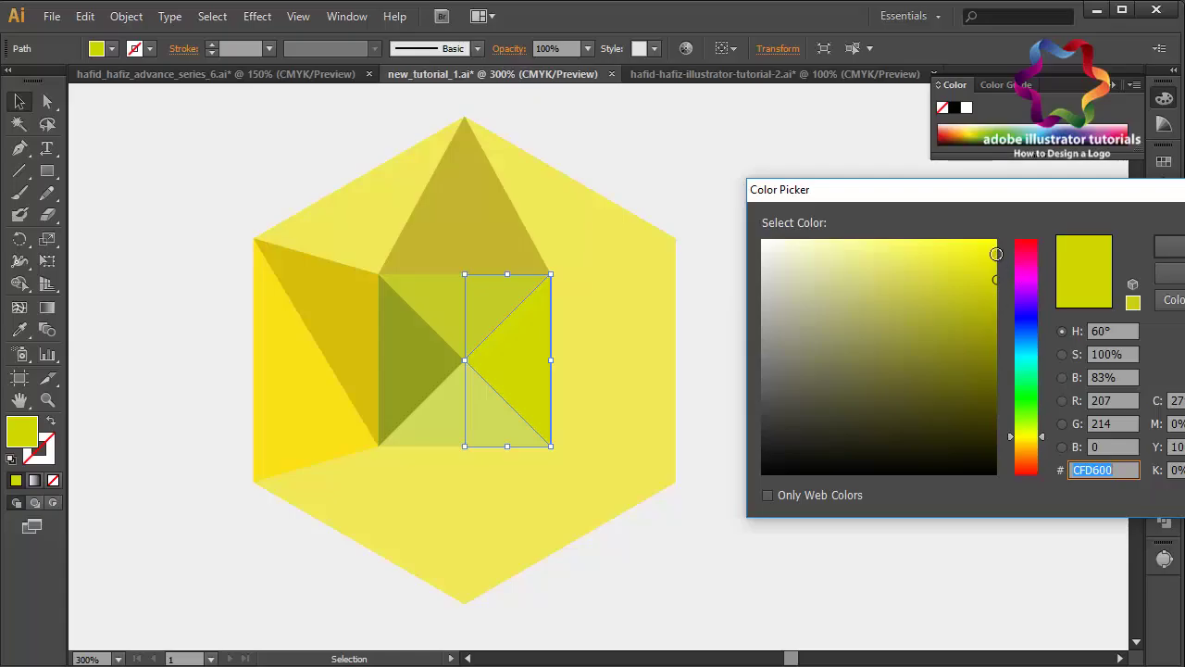
{"action": "left_click", "coordinate": [993, 246]}
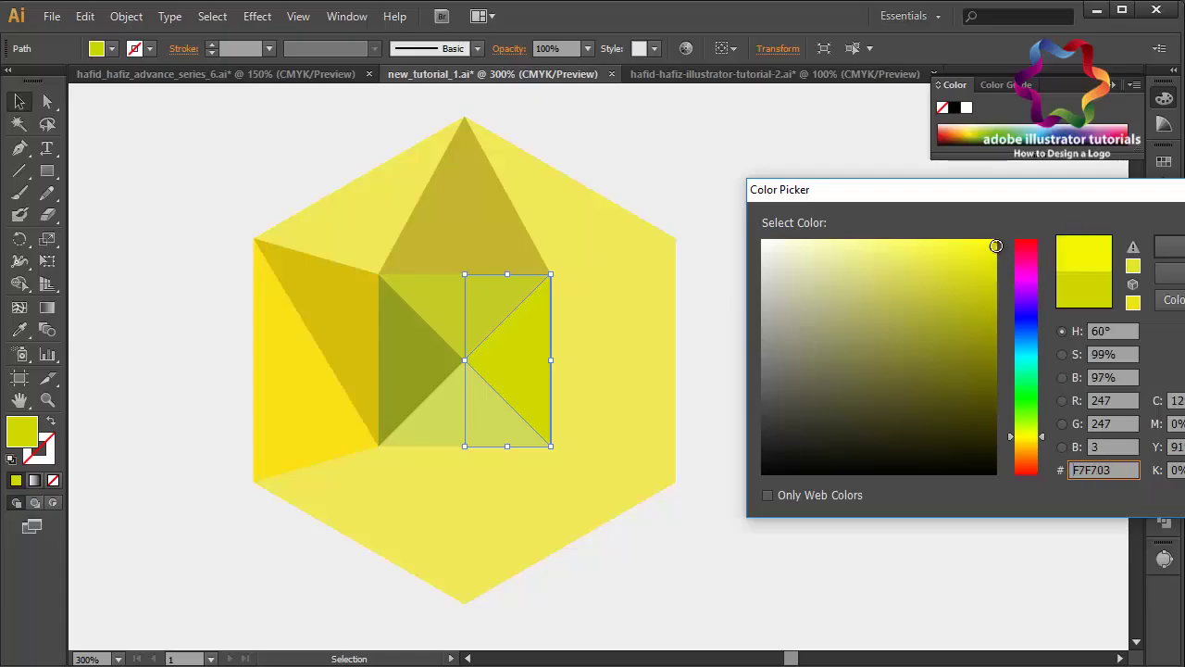
{"action": "left_click", "coordinate": [1166, 253]}
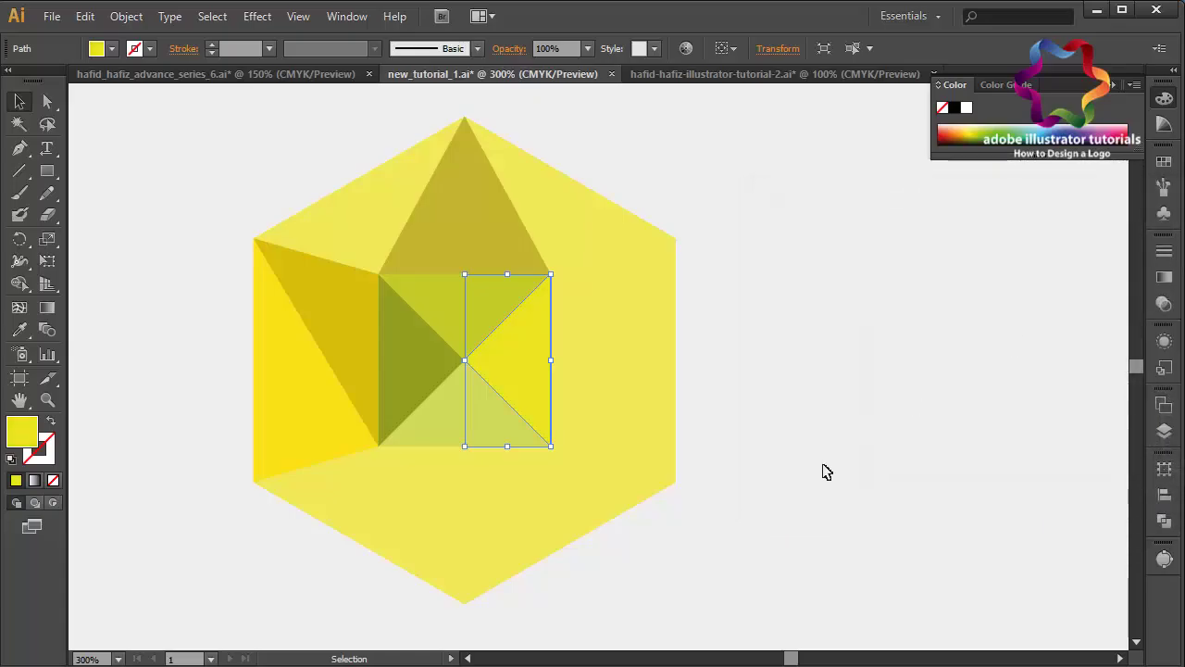
{"action": "left_click", "coordinate": [797, 476]}
- Eyedrop a yellow-green onto the lower-left facet triangle
{"action": "left_click", "coordinate": [352, 514]}
{"action": "key", "text": "i"}
{"action": "left_click", "coordinate": [474, 302]}
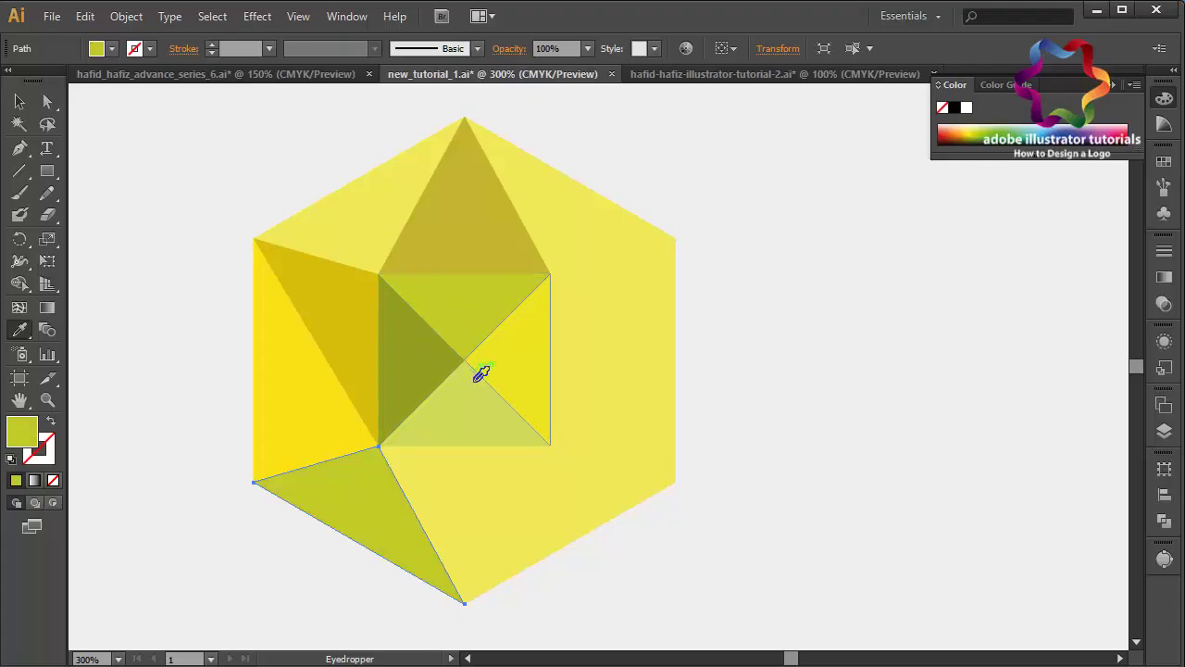
- Sample the top triangle's colour onto the lower-left facet and bright yellow onto the lower-middle facet
{"action": "left_click", "coordinate": [446, 252]}
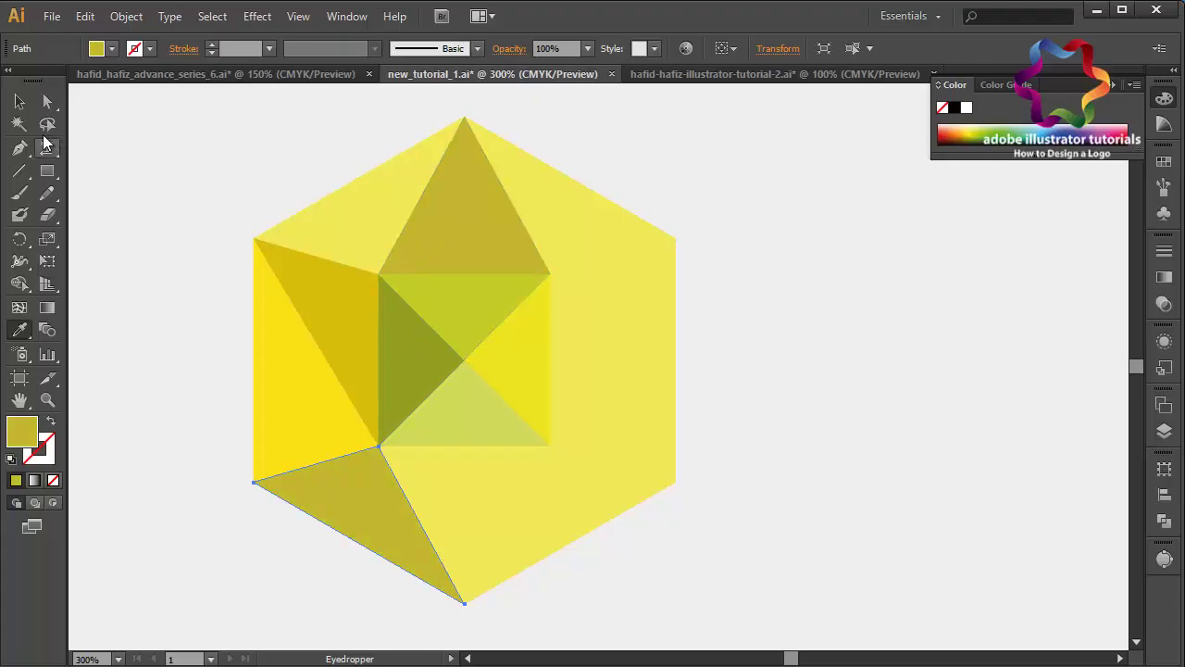
{"action": "left_click", "coordinate": [19, 101]}
{"action": "left_click", "coordinate": [468, 520]}
{"action": "key", "text": "i"}
{"action": "left_click", "coordinate": [411, 245]}
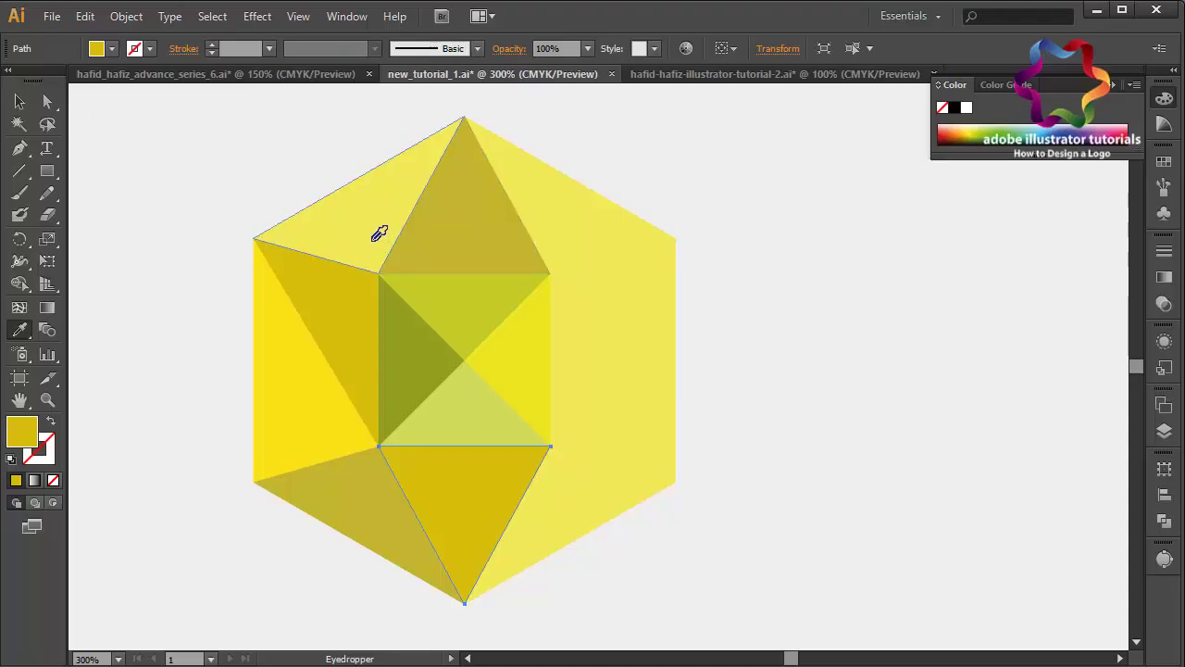
{"action": "left_click", "coordinate": [352, 234]}
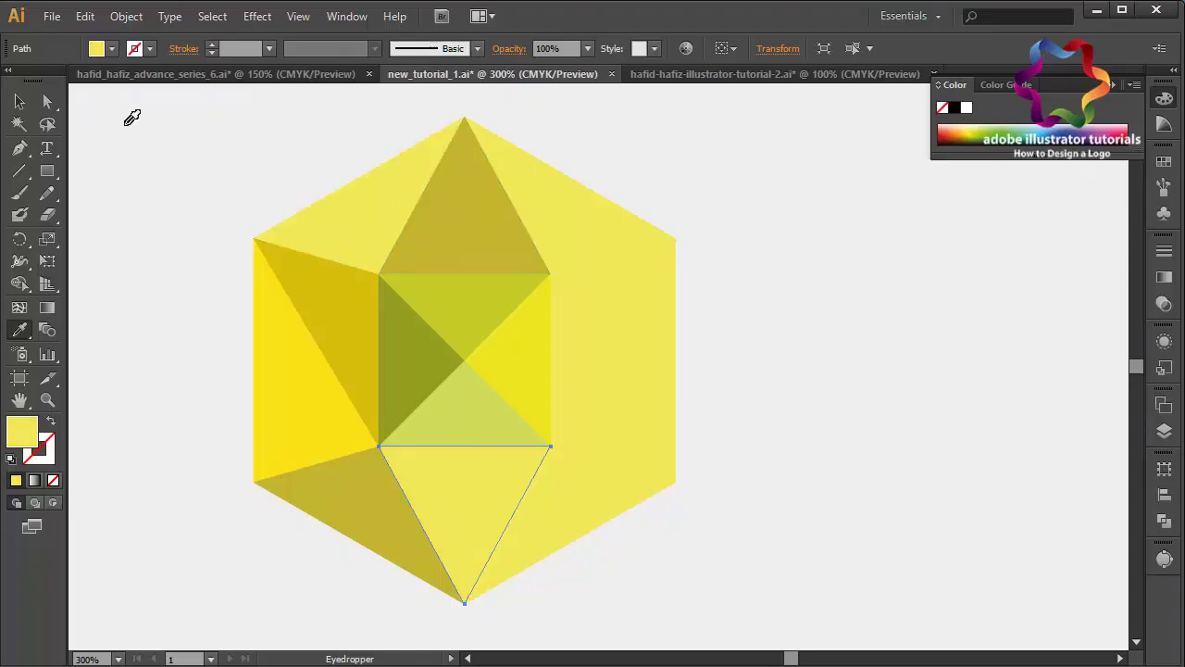
- Eyedrop olive green onto the lower-right facet triangle
{"action": "left_click", "coordinate": [19, 102]}
{"action": "left_click", "coordinate": [548, 541]}
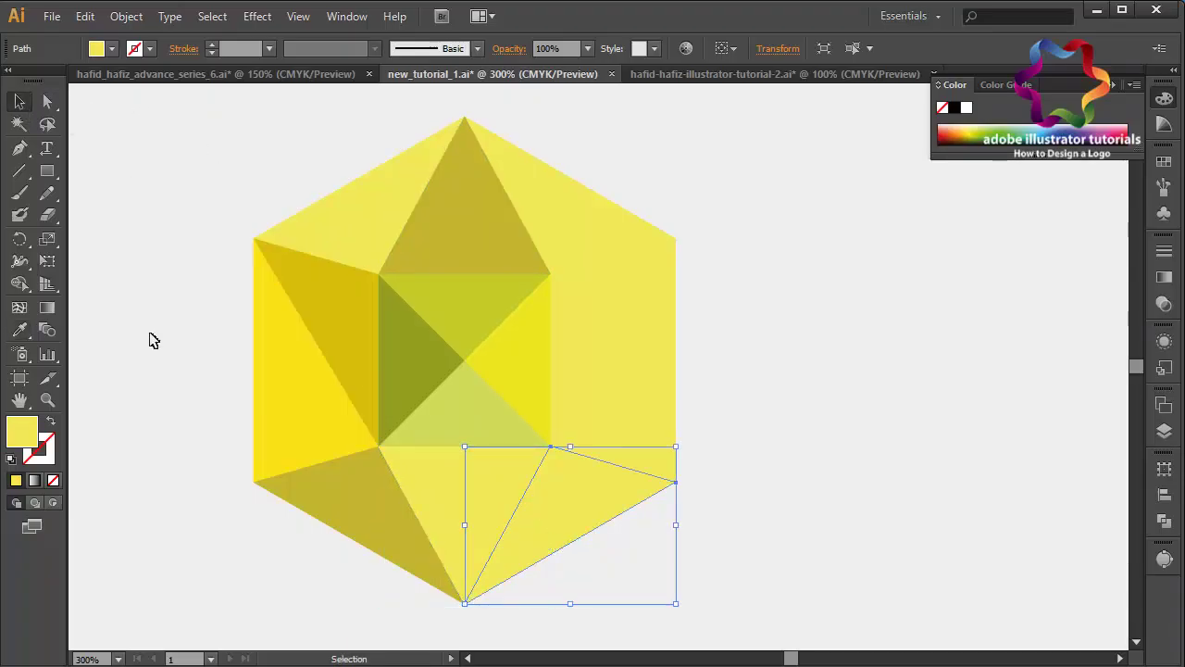
{"action": "left_click", "coordinate": [19, 330]}
{"action": "left_click", "coordinate": [432, 367]}
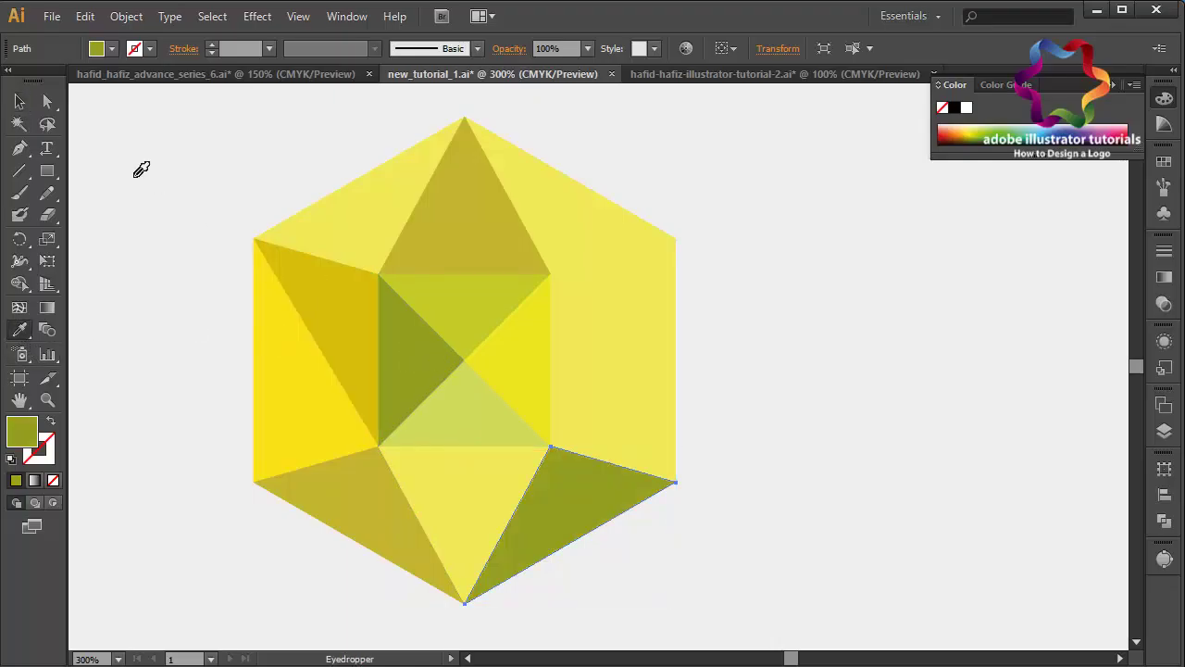
- Give the right-edge facet the olive, then darken it to a deeper olive
{"action": "left_click", "coordinate": [19, 102]}
{"action": "left_click", "coordinate": [644, 403]}
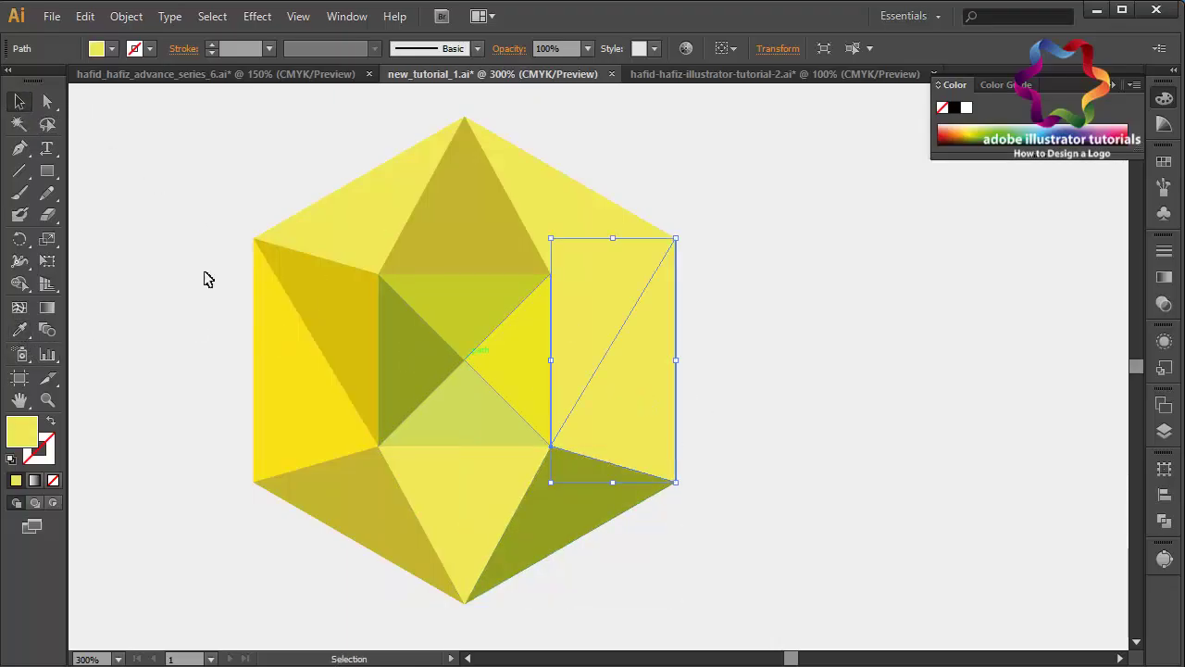
{"action": "left_click", "coordinate": [20, 330]}
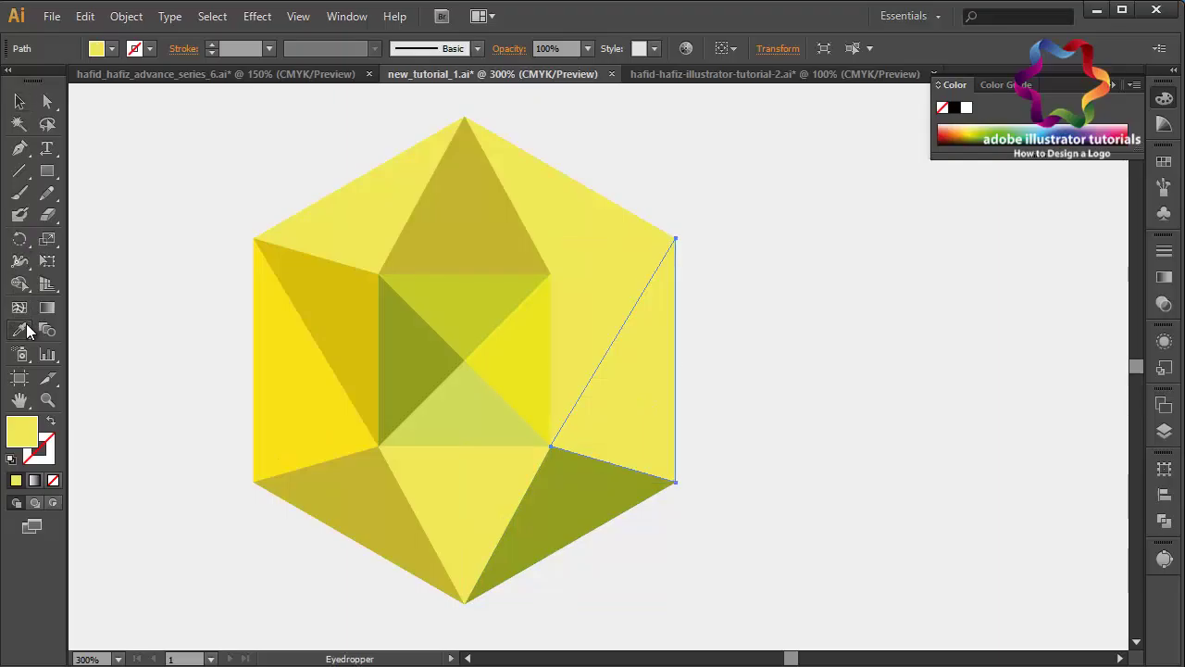
{"action": "left_click", "coordinate": [614, 485]}
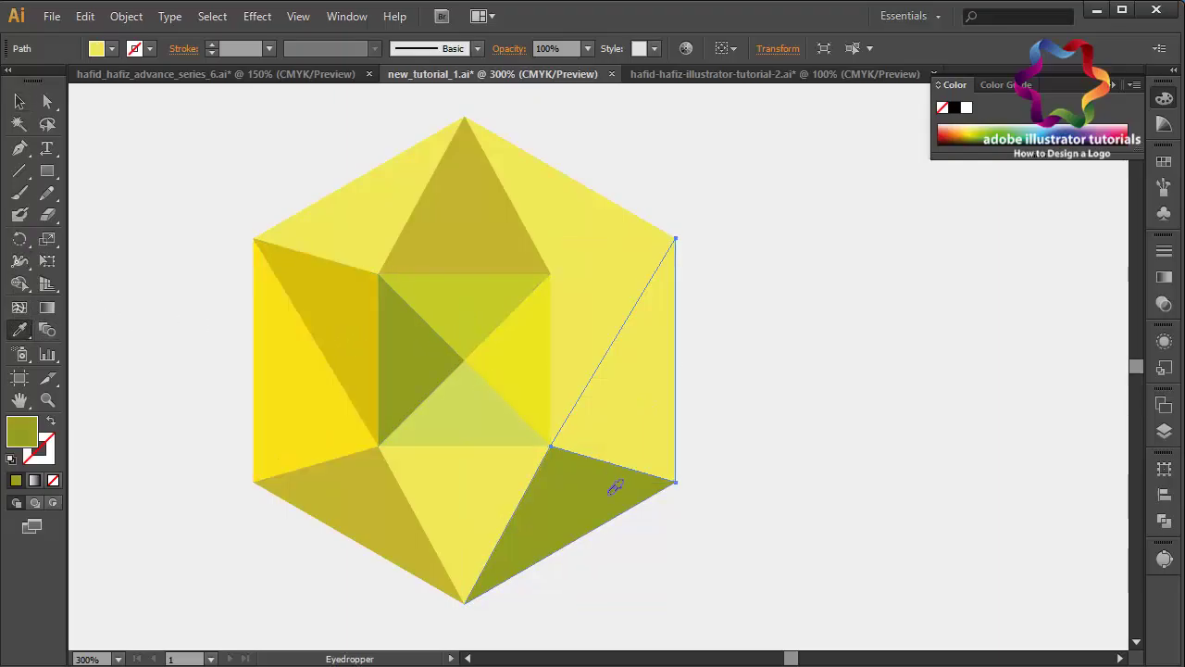
{"action": "double_click", "coordinate": [28, 438]}
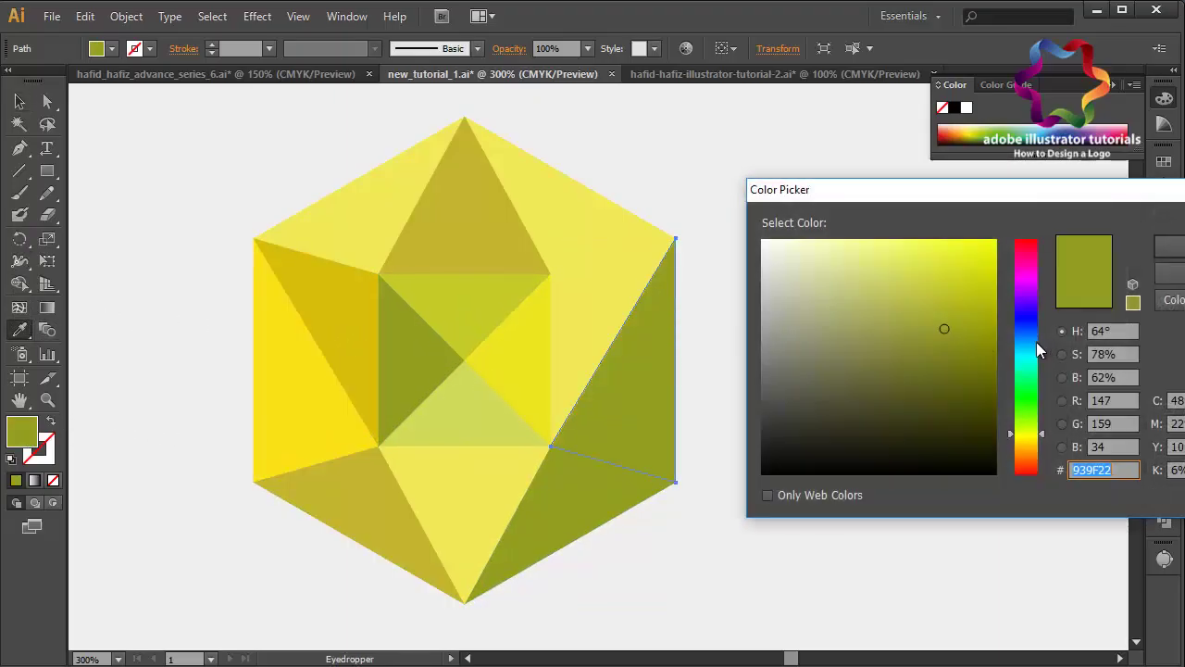
{"action": "left_click", "coordinate": [1171, 254]}
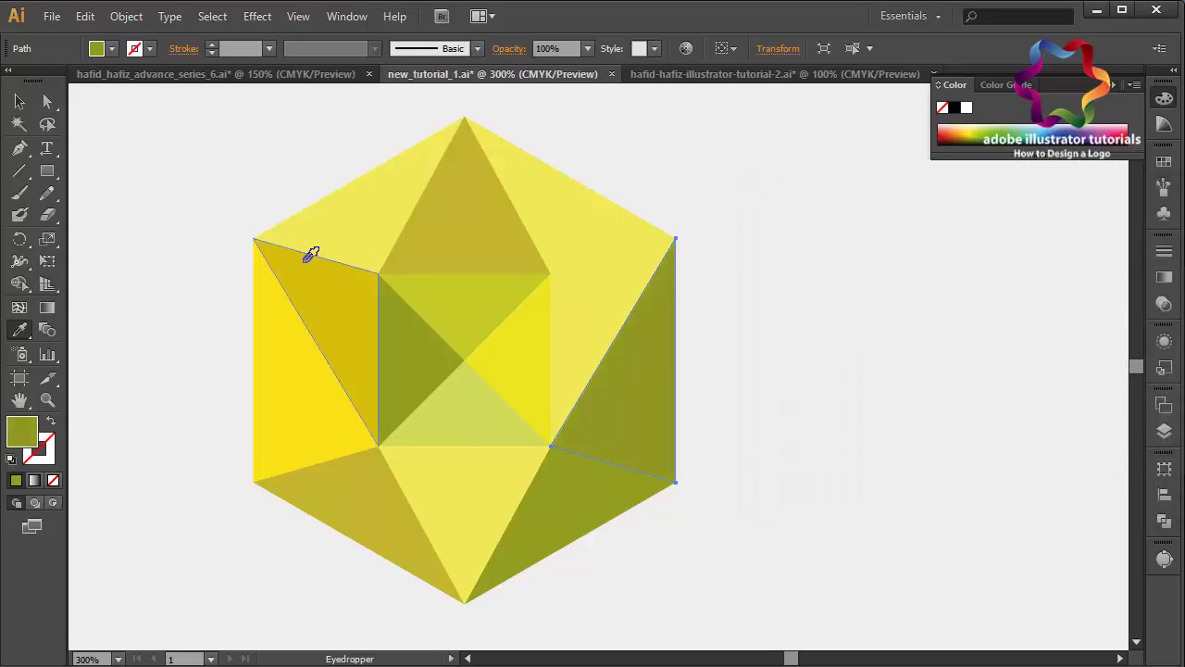
{"action": "double_click", "coordinate": [25, 426]}
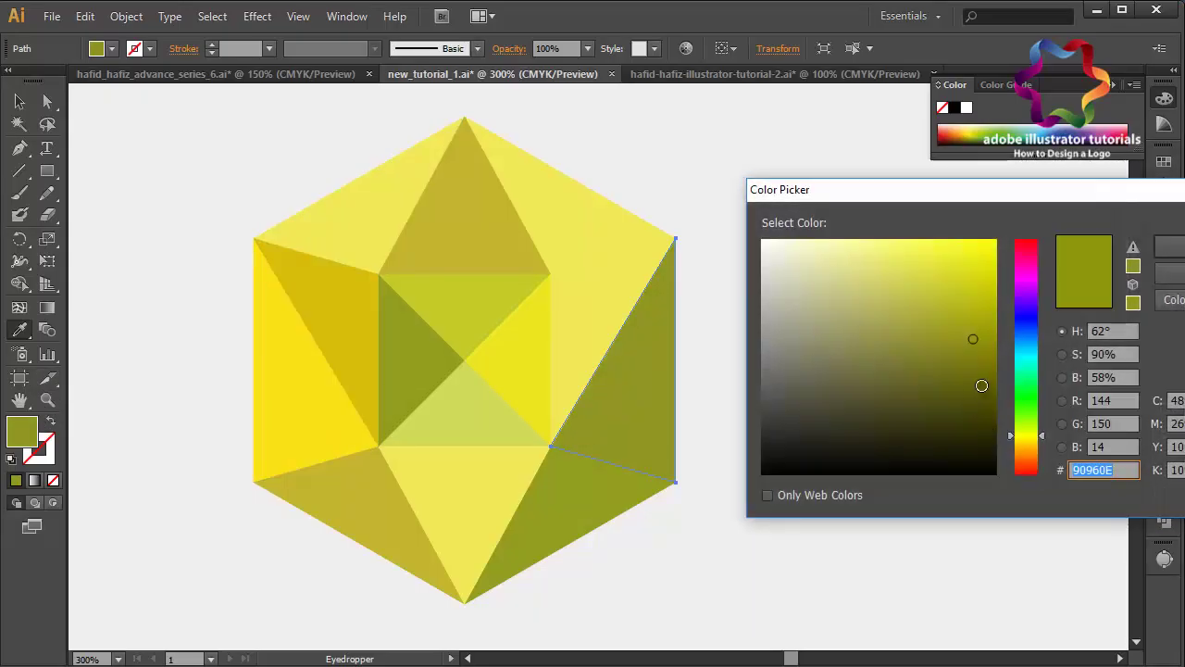
{"action": "left_click", "coordinate": [984, 371]}
{"action": "key", "text": "Return"}
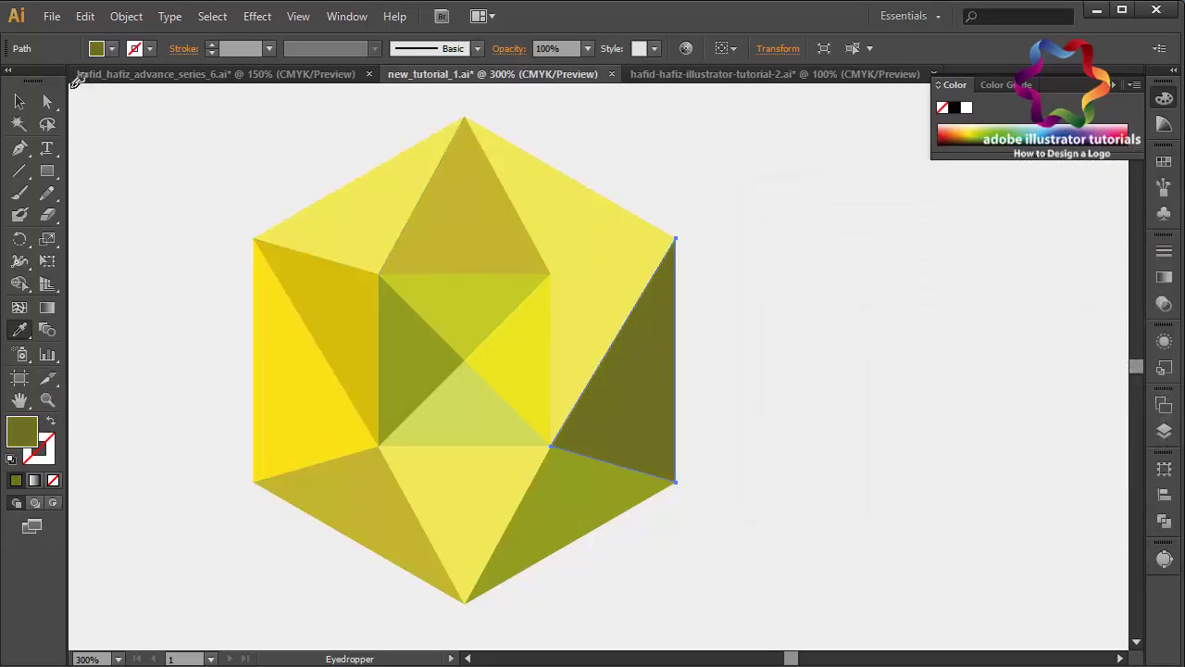
- Darken the upper-right light yellow facet to a golden yellow
{"action": "key", "text": "v"}
{"action": "left_click", "coordinate": [639, 389]}
{"action": "left_click", "coordinate": [578, 339]}
{"action": "double_click", "coordinate": [18, 429]}
{"action": "left_click_drag", "start_coordinate": [966, 283], "coordinate": [996, 302]}
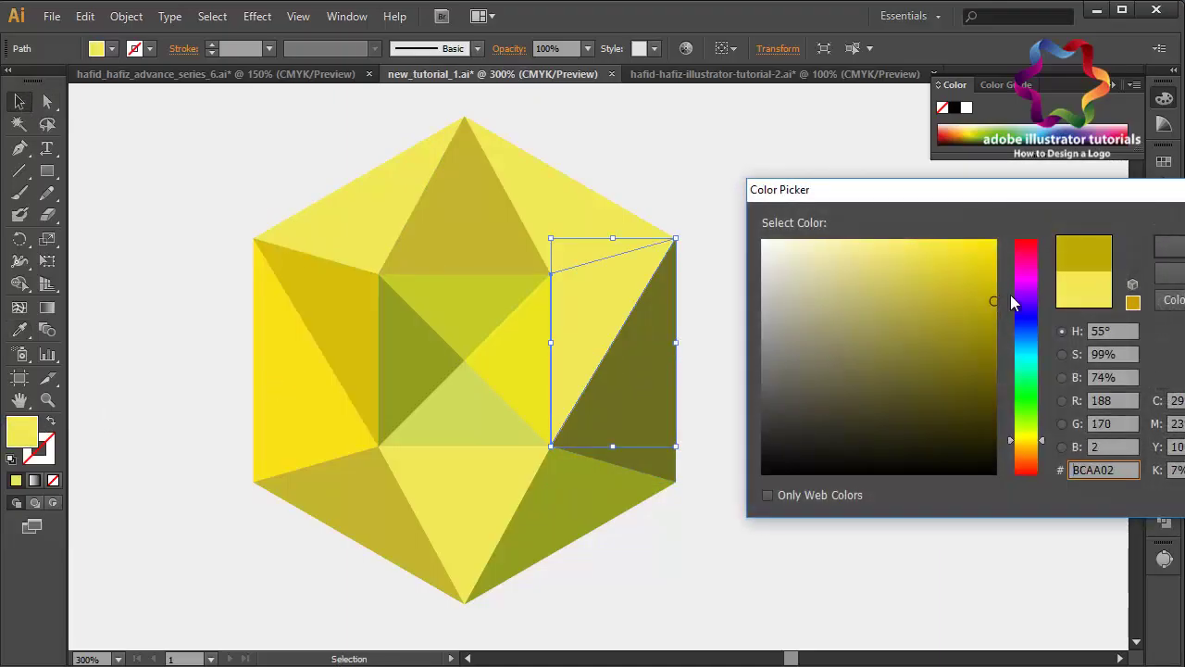
{"action": "key", "text": "Return"}
- Deselect, then marquee-select the whole gem and deselect it to review the shading
{"action": "left_click", "coordinate": [598, 214]}
{"action": "double_click", "coordinate": [18, 429]}
{"action": "key", "text": "Return"}
{"action": "left_click", "coordinate": [859, 408]}
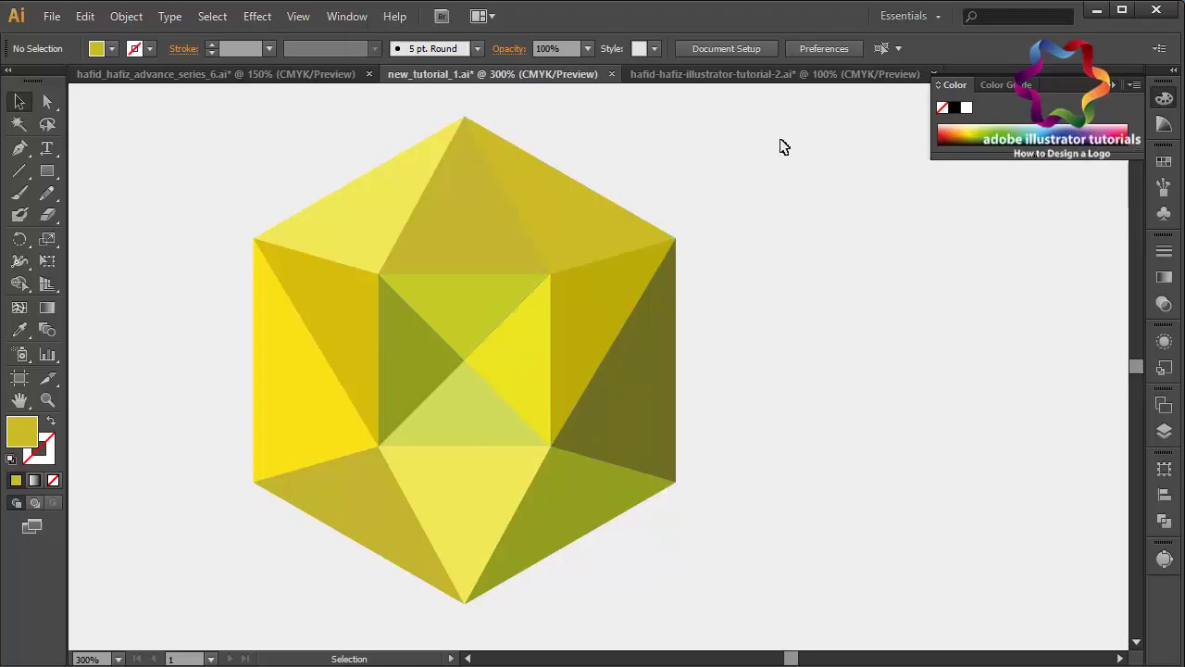
{"action": "left_click_drag", "start_coordinate": [783, 148], "coordinate": [212, 567]}
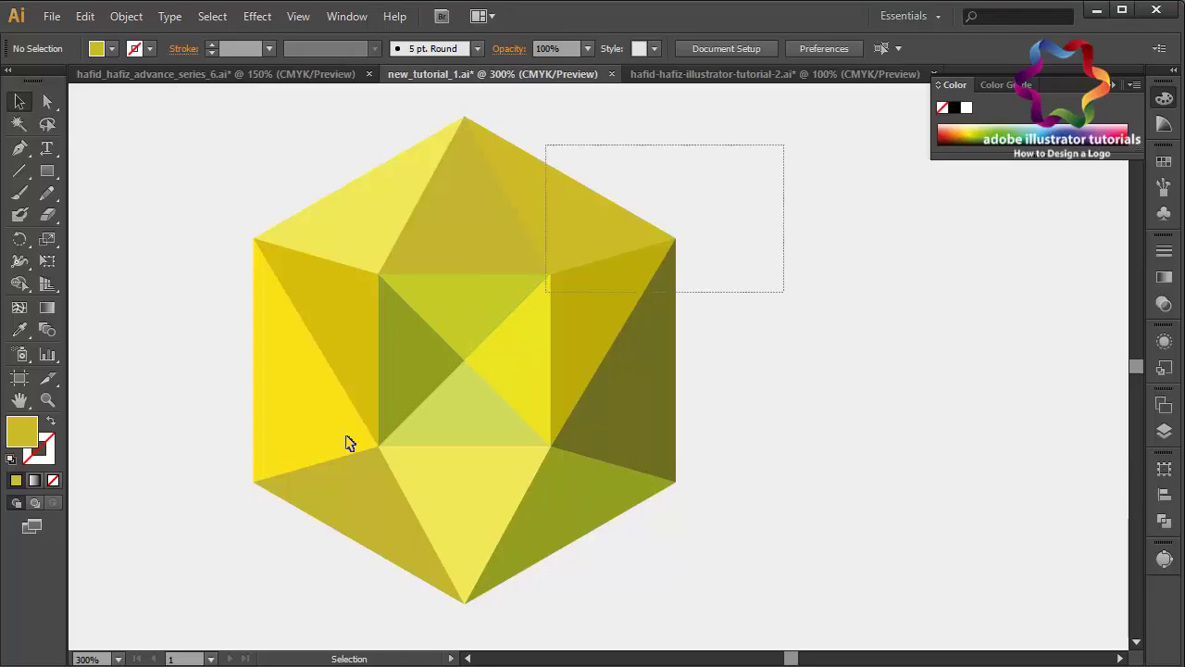
{"action": "left_click", "coordinate": [706, 385]}
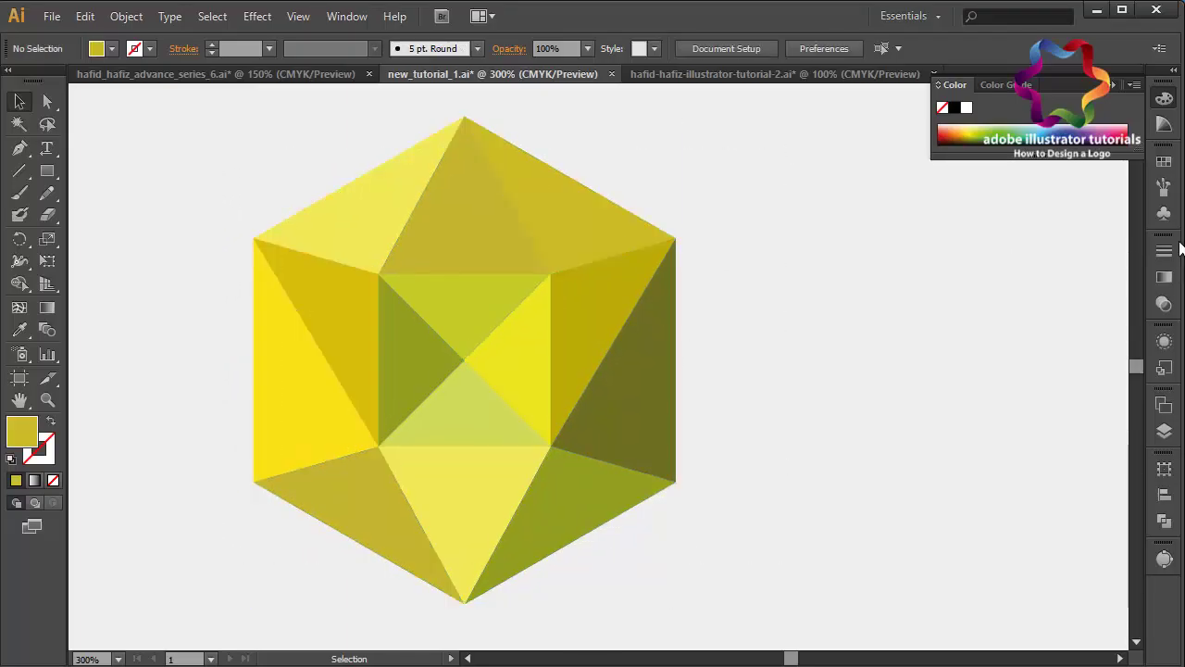
- Type the caption 'this the basi' right of the gem and move it up beside it
{"action": "mouse_move", "coordinate": [706, 207]}
{"action": "left_mouse_down"}
{"action": "mouse_move", "coordinate": [363, 522]}
{"action": "mouse_move", "coordinate": [246, 535]}
{"action": "left_mouse_up"}
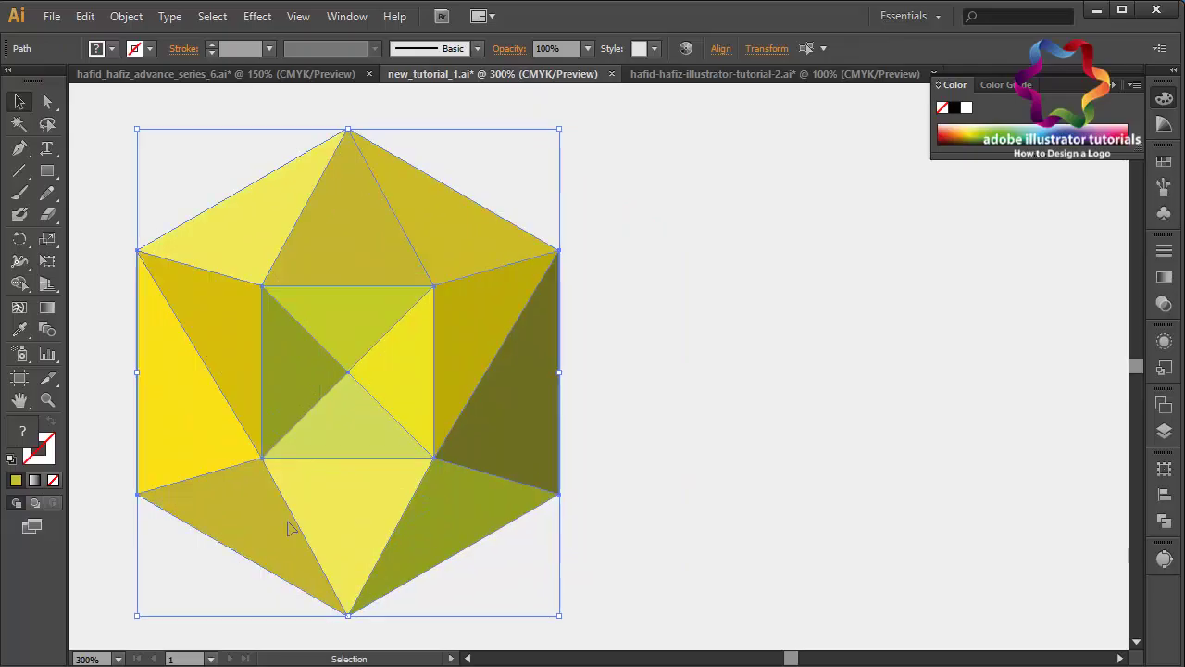
{"action": "left_click", "coordinate": [47, 148]}
{"action": "left_click", "coordinate": [639, 389]}
{"action": "type", "text": "thi"}
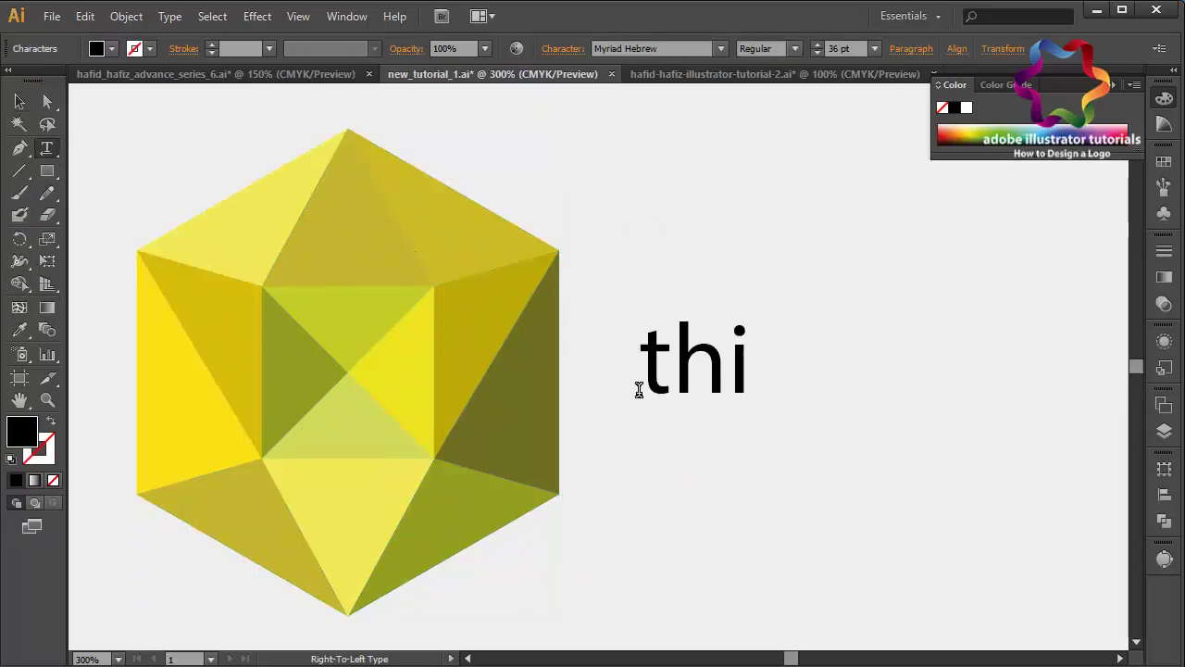
{"action": "type", "text": "s the bas"}
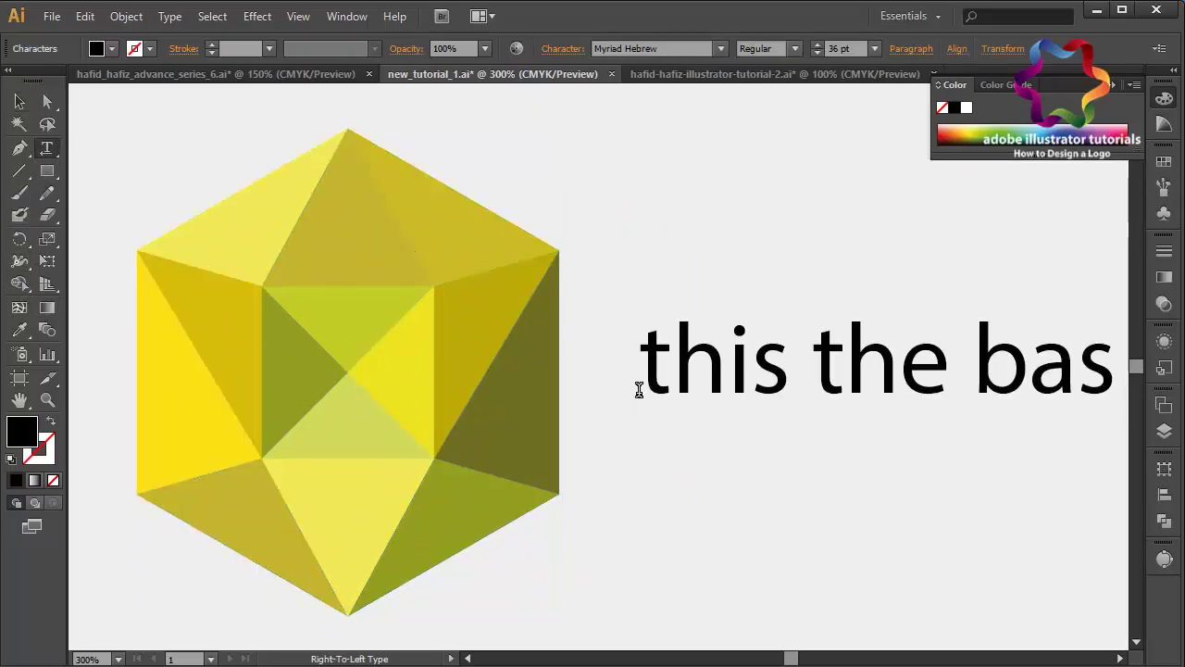
{"action": "type", "text": "i"}
{"action": "left_click", "coordinate": [19, 102]}
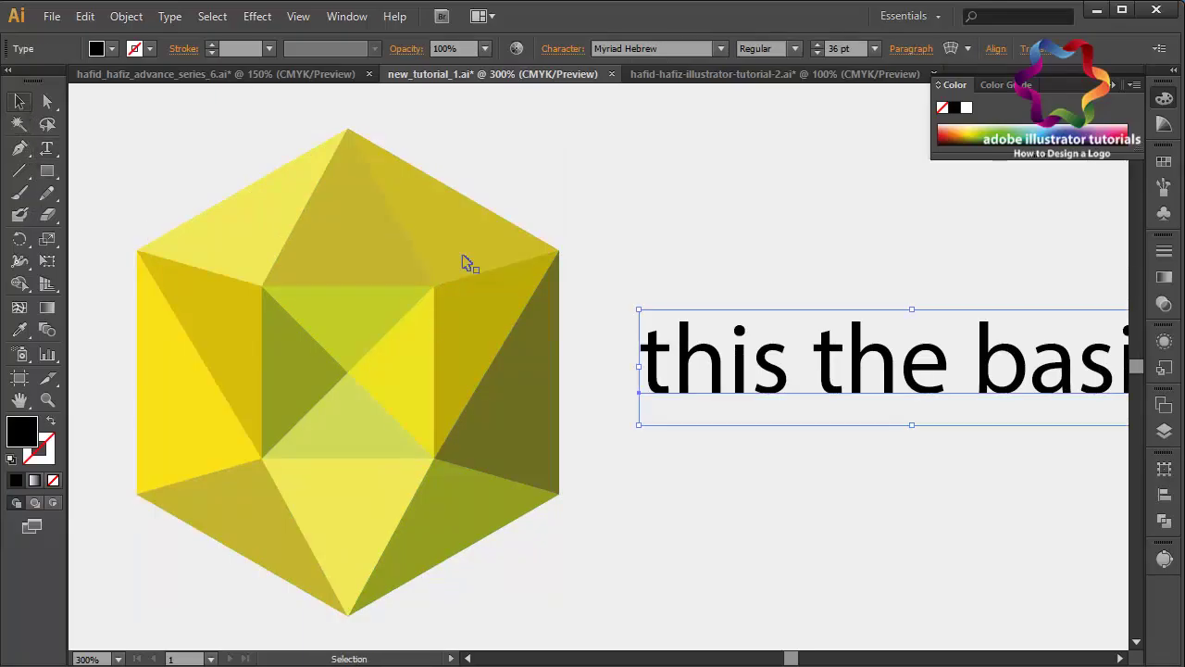
{"action": "mouse_move", "coordinate": [705, 356]}
{"action": "left_mouse_down"}
{"action": "mouse_move", "coordinate": [676, 264]}
{"action": "mouse_move", "coordinate": [643, 211]}
{"action": "left_mouse_up"}
- Duplicate the caption, retype the copy as 'I will show for', and move it under the gem
{"action": "left_click_drag", "start_coordinate": [644, 256], "coordinate": [642, 335]}
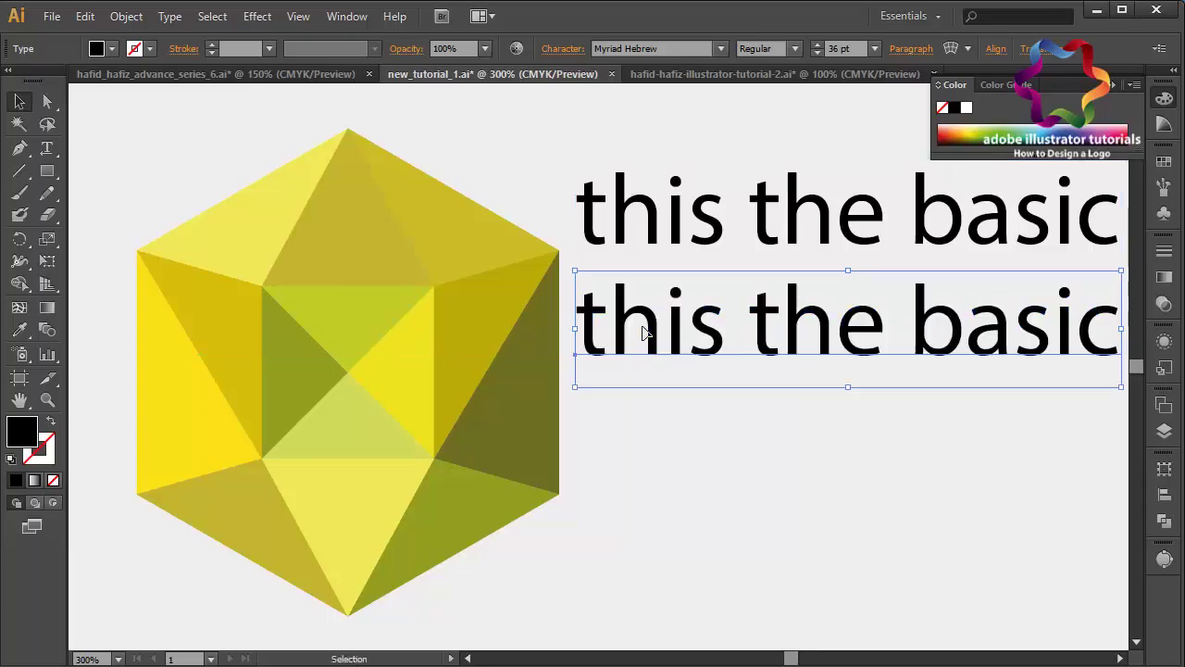
{"action": "key", "text": "t"}
{"action": "triple_click", "coordinate": [643, 324]}
{"action": "type", "text": "I"}
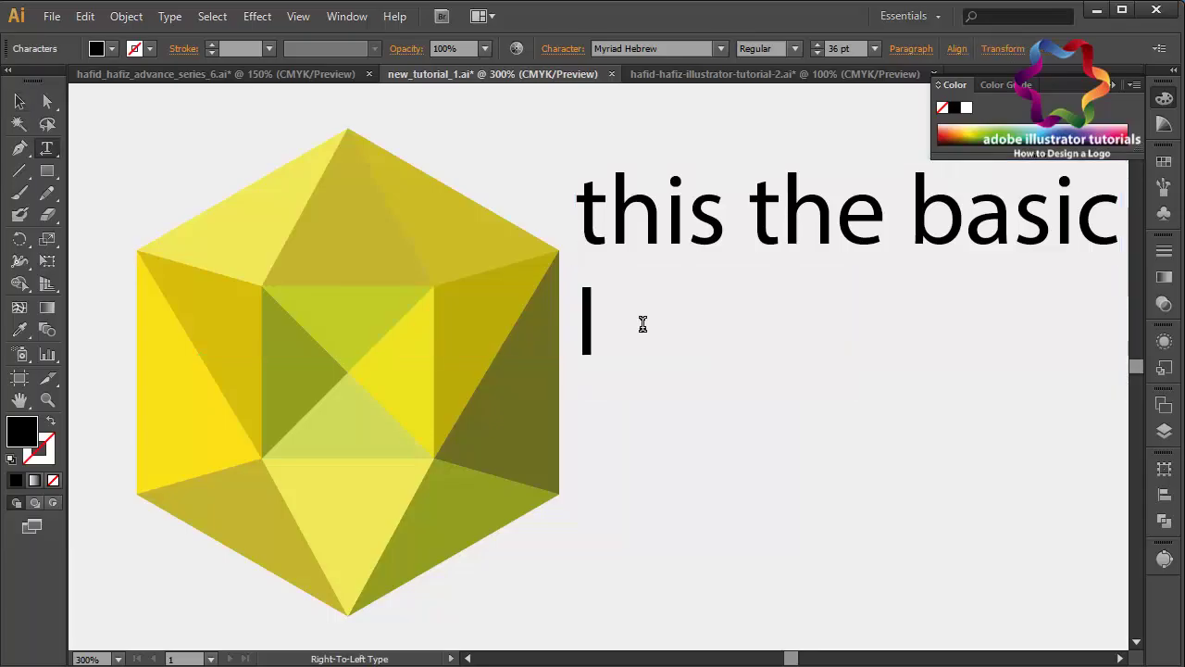
{"action": "type", "text": " will show"}
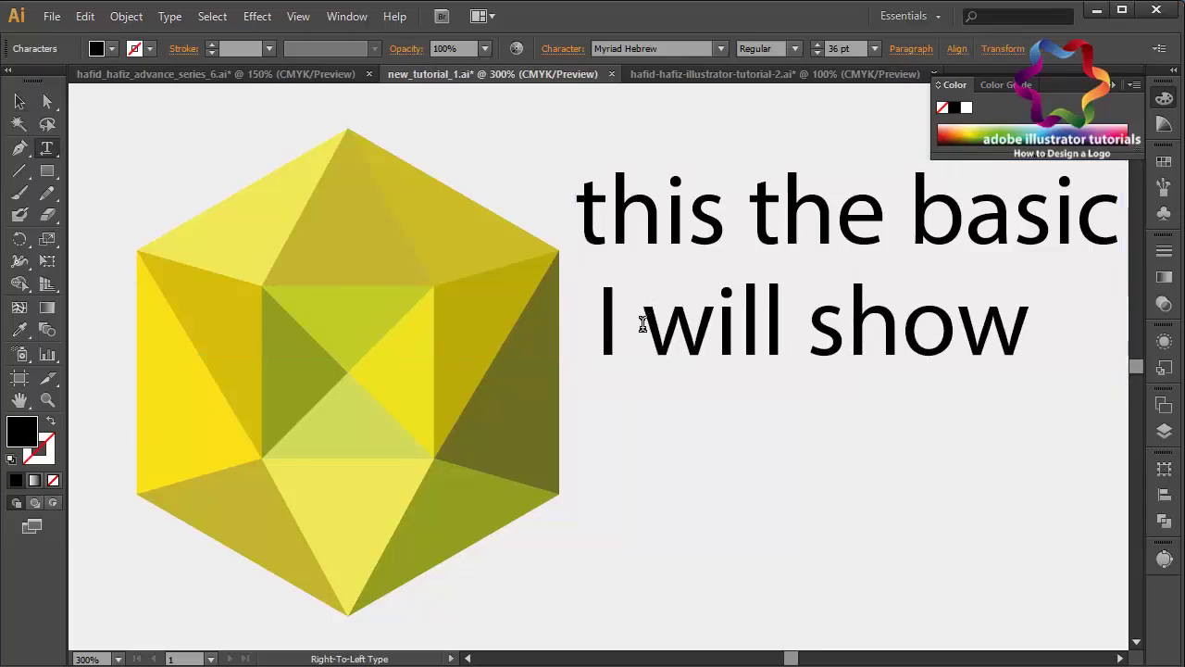
{"action": "type", "text": " for"}
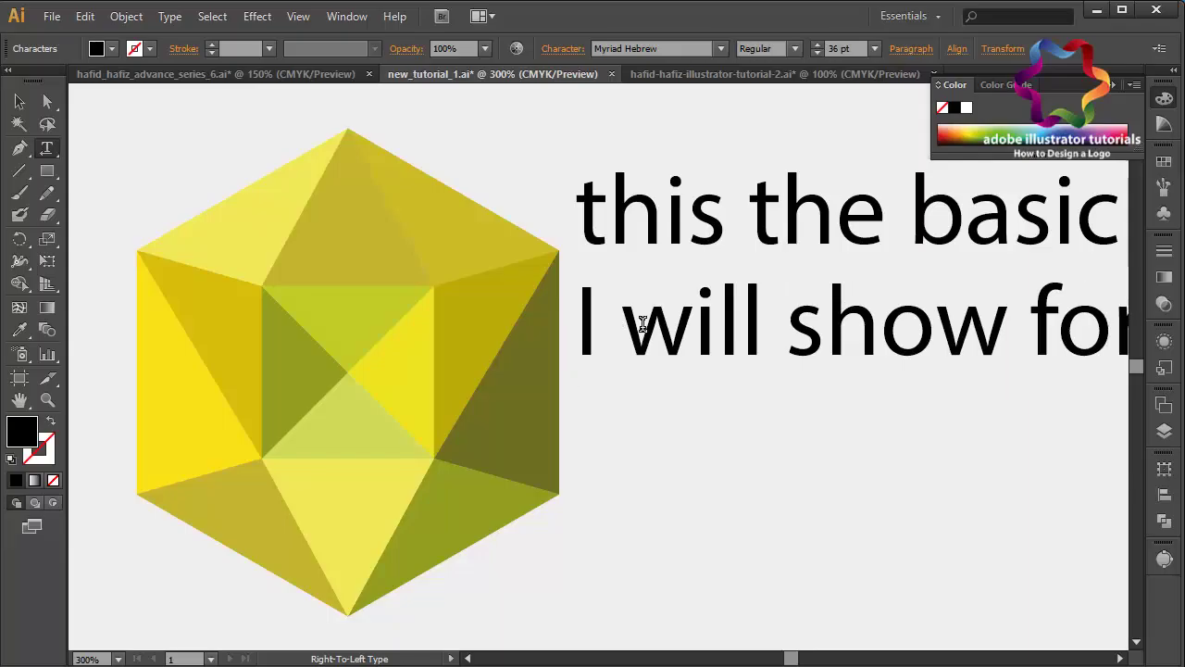
{"action": "left_click", "coordinate": [20, 102]}
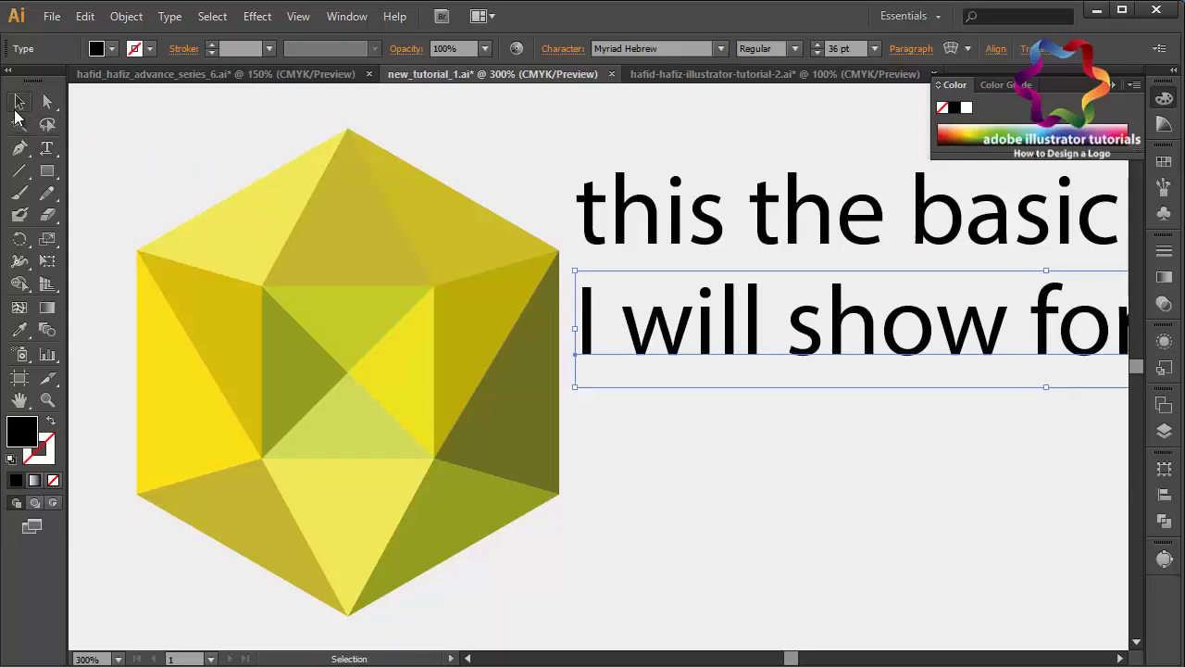
{"action": "mouse_move", "coordinate": [841, 369]}
{"action": "left_mouse_down"}
{"action": "mouse_move", "coordinate": [339, 534]}
{"action": "mouse_move", "coordinate": [358, 530]}
{"action": "left_mouse_up"}
{"action": "left_click_drag", "start_coordinate": [676, 520], "coordinate": [647, 537]}
- Append 'coloring for polygon style' to the second text line
{"action": "key", "text": "t"}
{"action": "left_click", "coordinate": [880, 523]}
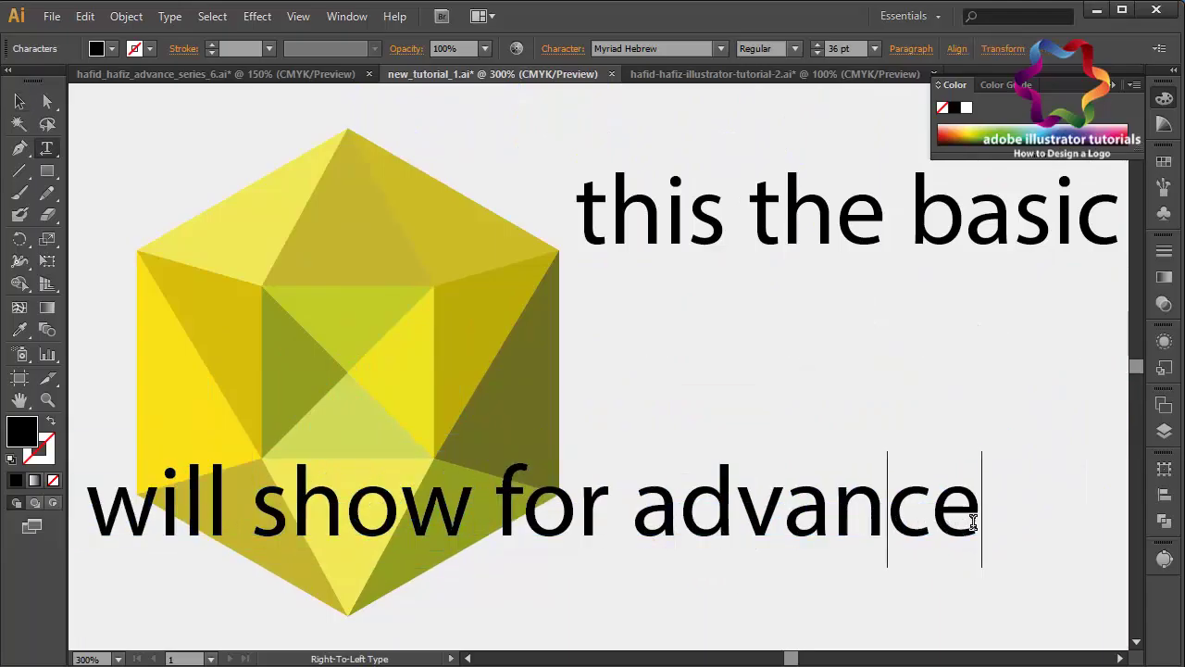
{"action": "left_click", "coordinate": [972, 523]}
{"action": "type", "text": "col"}
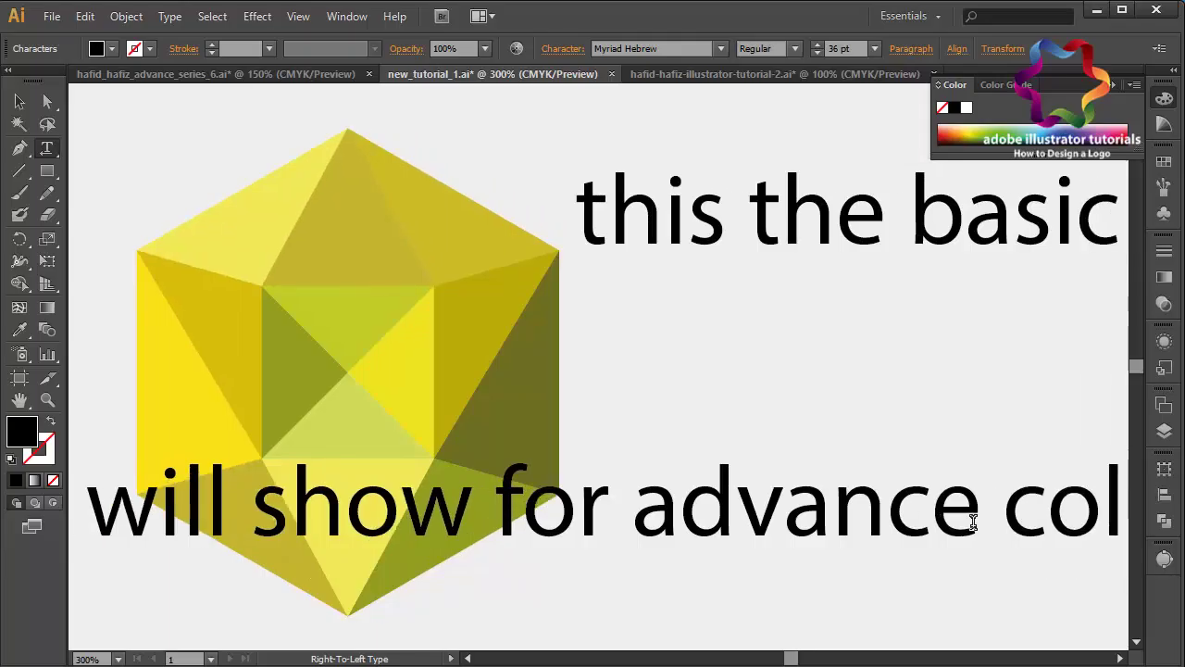
{"action": "type", "text": "oring for"}
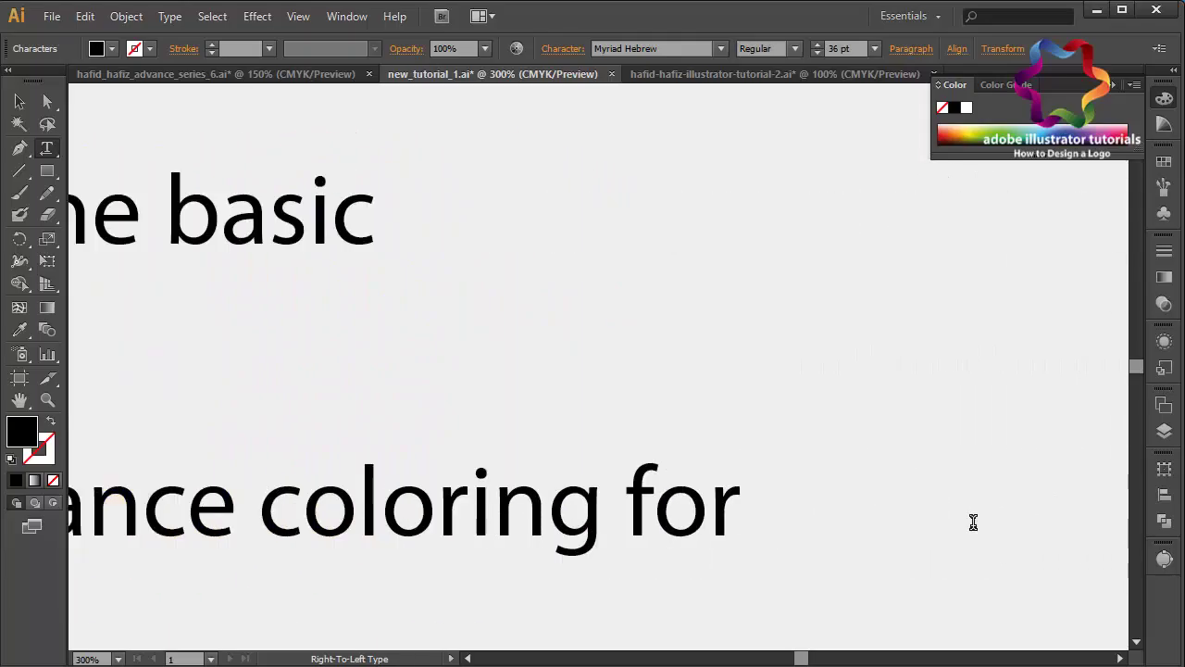
{"action": "type", "text": " polyg"}
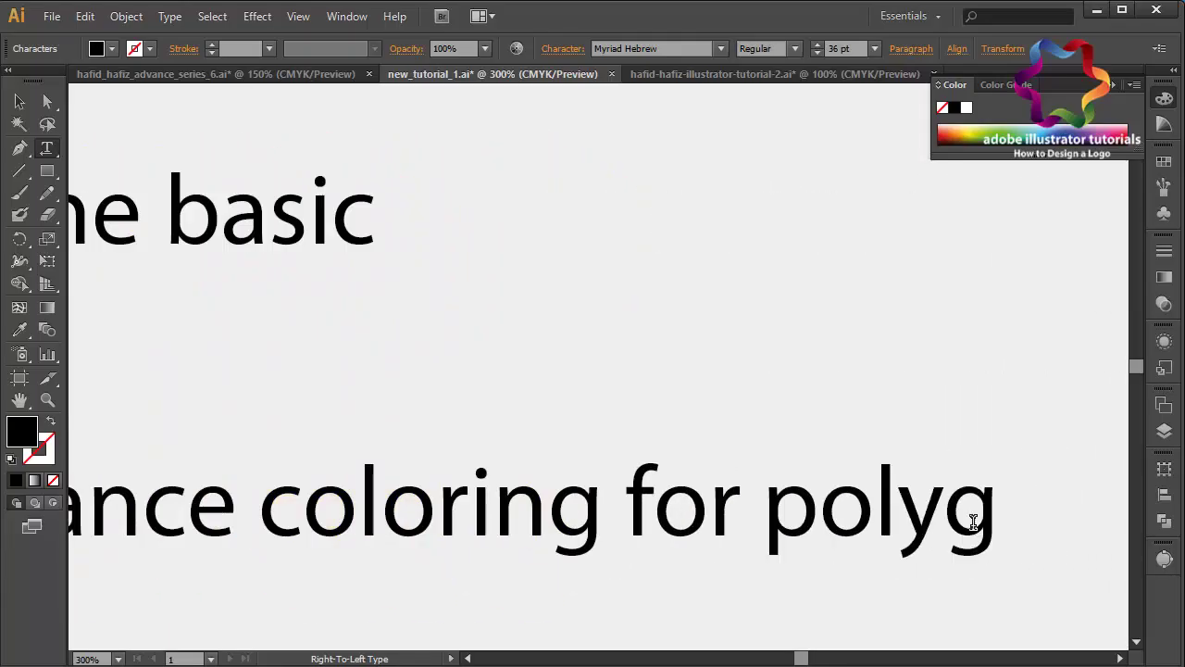
{"action": "type", "text": "on style"}
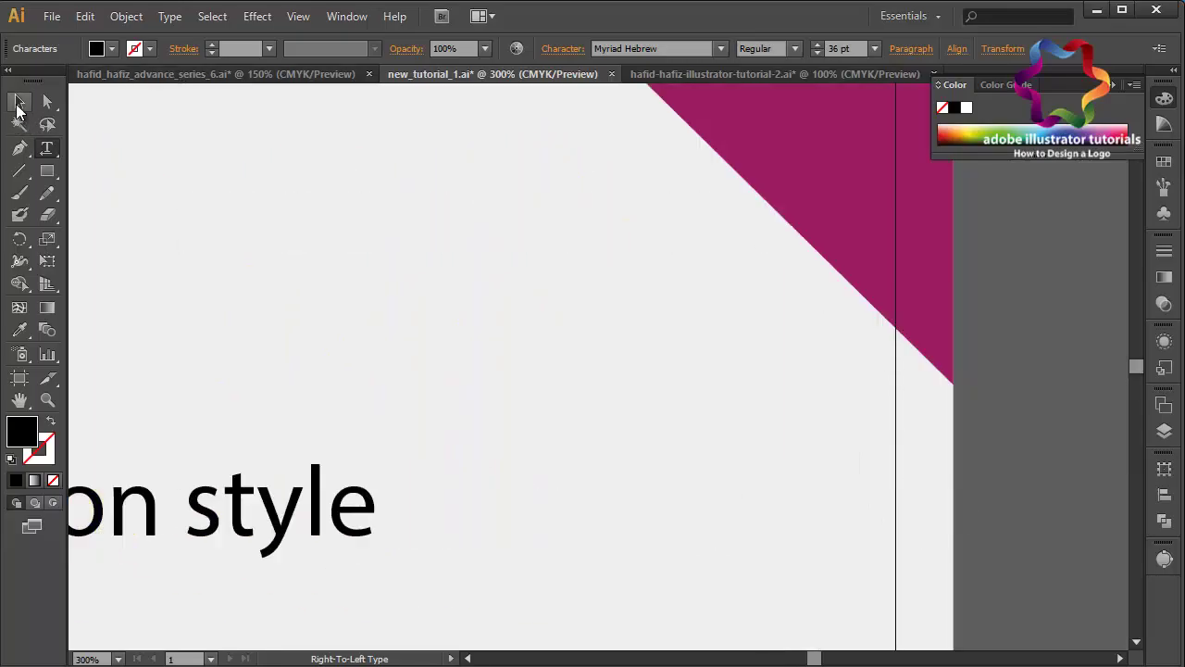
{"action": "left_click", "coordinate": [19, 101]}
- Scroll the view left and delete the second caption line
{"action": "scroll", "coordinate": [363, 362], "scroll_direction": "left", "scroll_amount": 1}
{"action": "scroll", "coordinate": [363, 362], "scroll_direction": "left", "scroll_amount": 3}
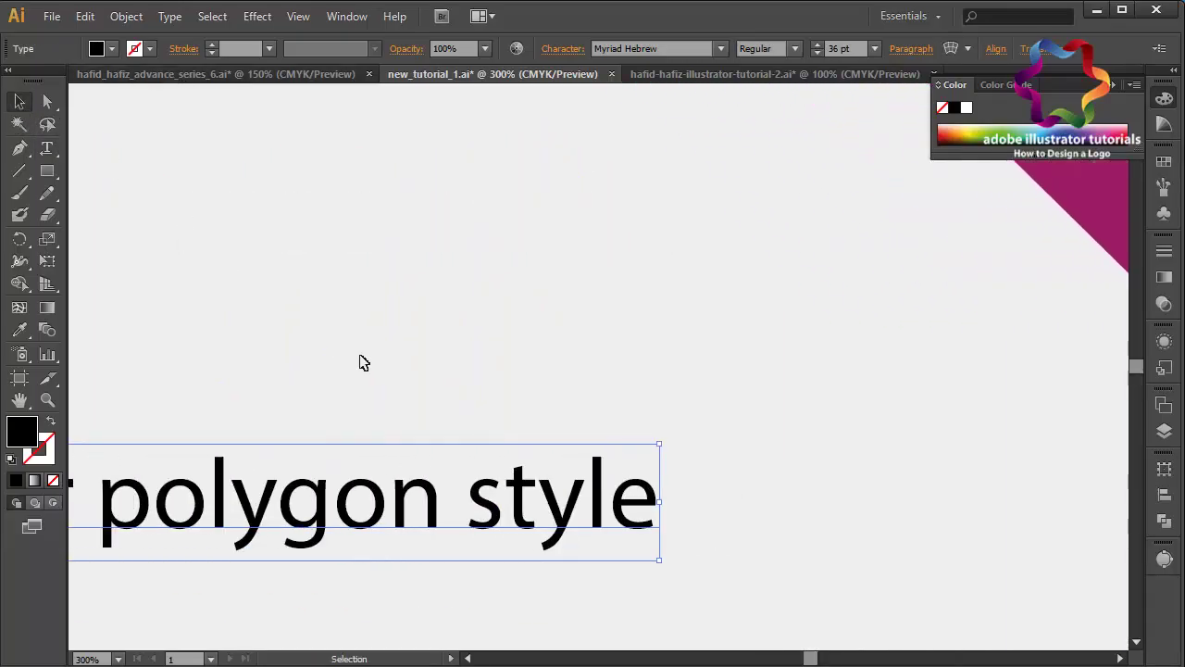
{"action": "scroll", "coordinate": [363, 362], "scroll_direction": "left", "scroll_amount": 3}
{"action": "scroll", "coordinate": [363, 362], "scroll_direction": "left", "scroll_amount": 3}
{"action": "scroll", "coordinate": [363, 362], "scroll_direction": "left", "scroll_amount": 2}
{"action": "scroll", "coordinate": [363, 362], "scroll_direction": "left", "scroll_amount": 3}
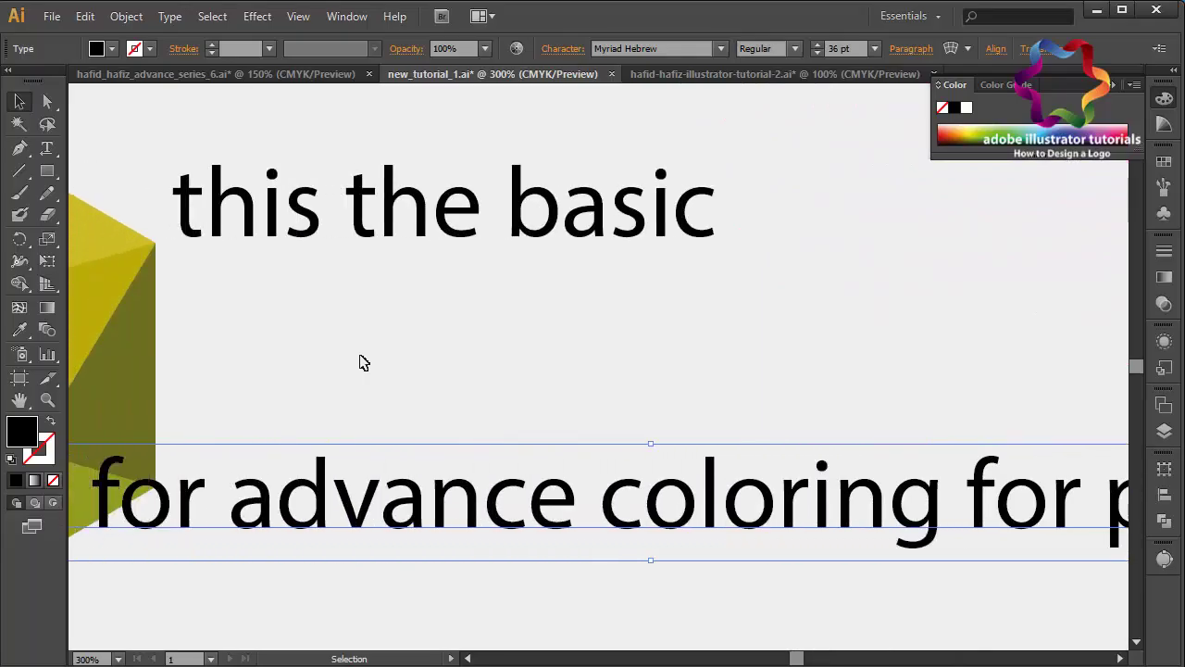
{"action": "scroll", "coordinate": [363, 362], "scroll_direction": "left", "scroll_amount": 3}
{"action": "scroll", "coordinate": [363, 362], "scroll_direction": "left", "scroll_amount": 1}
{"action": "key", "text": "Delete"}
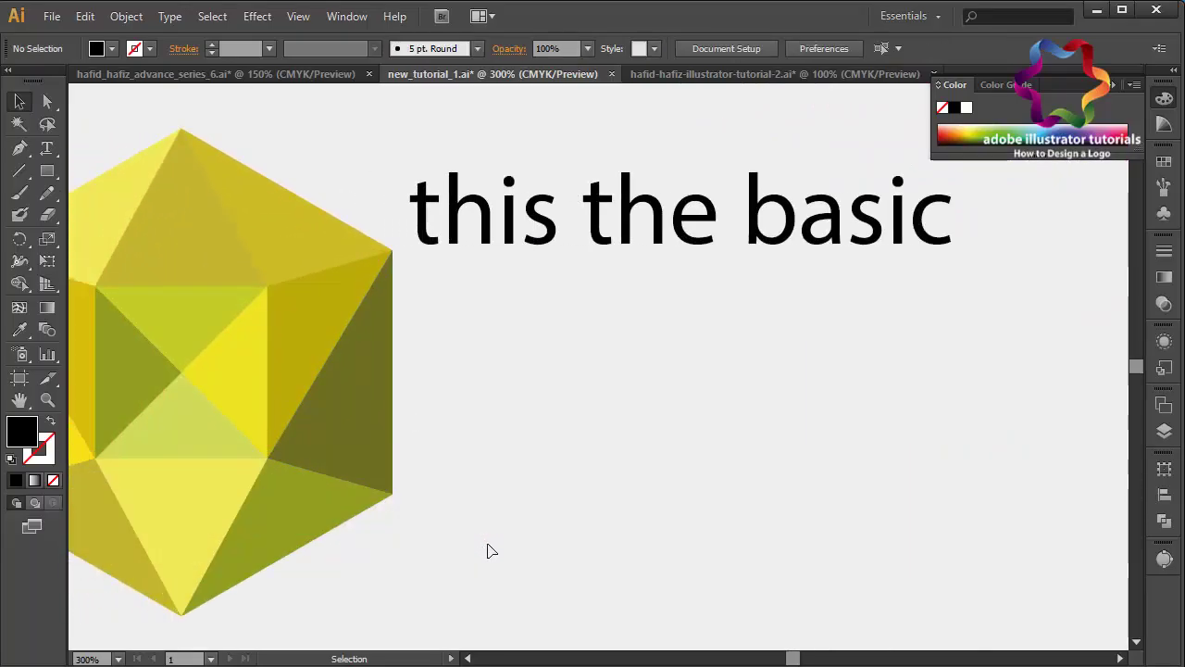
{"action": "scroll", "coordinate": [487, 550], "scroll_direction": "right", "scroll_amount": 1}
{"action": "scroll", "coordinate": [487, 550], "scroll_direction": "left", "scroll_amount": 5}
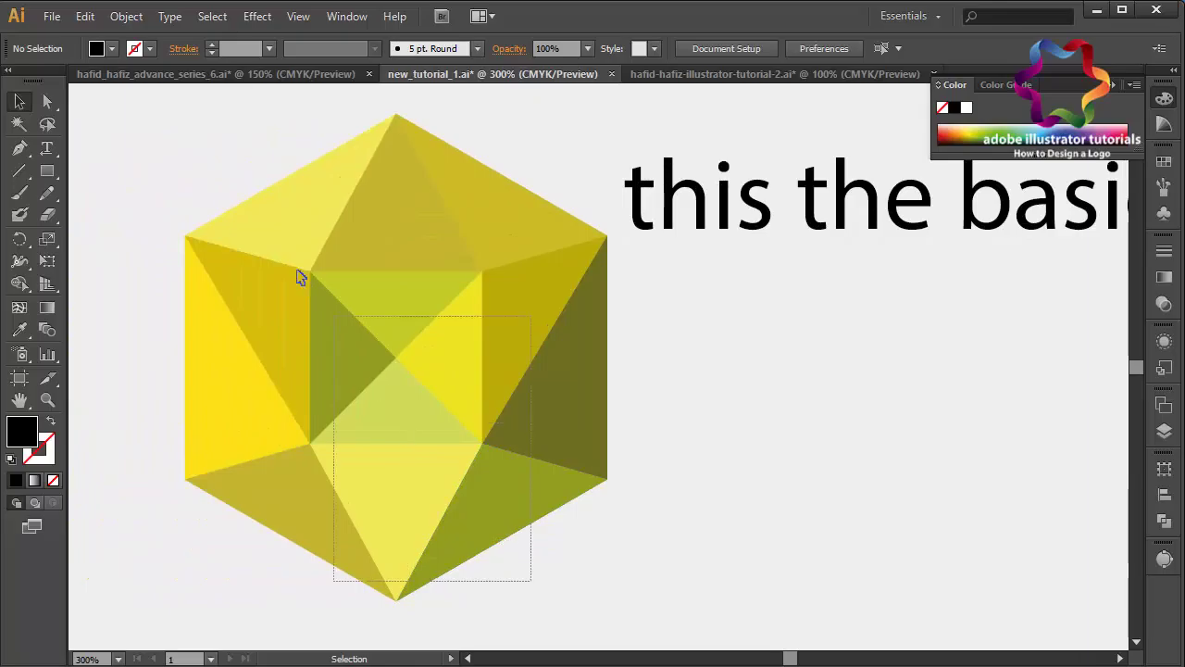
- Fill the whole gem orange from the Swatches panel
{"action": "left_click_drag", "start_coordinate": [532, 578], "coordinate": [224, 157]}
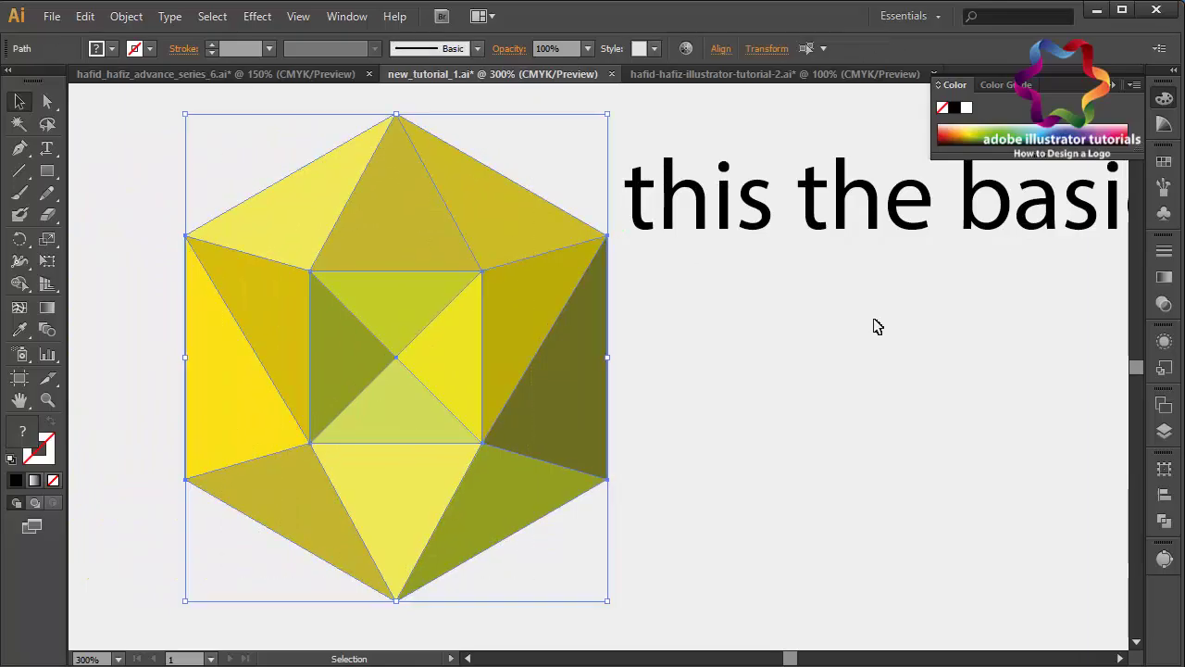
{"action": "left_click", "coordinate": [1164, 161]}
{"action": "left_click", "coordinate": [998, 221]}
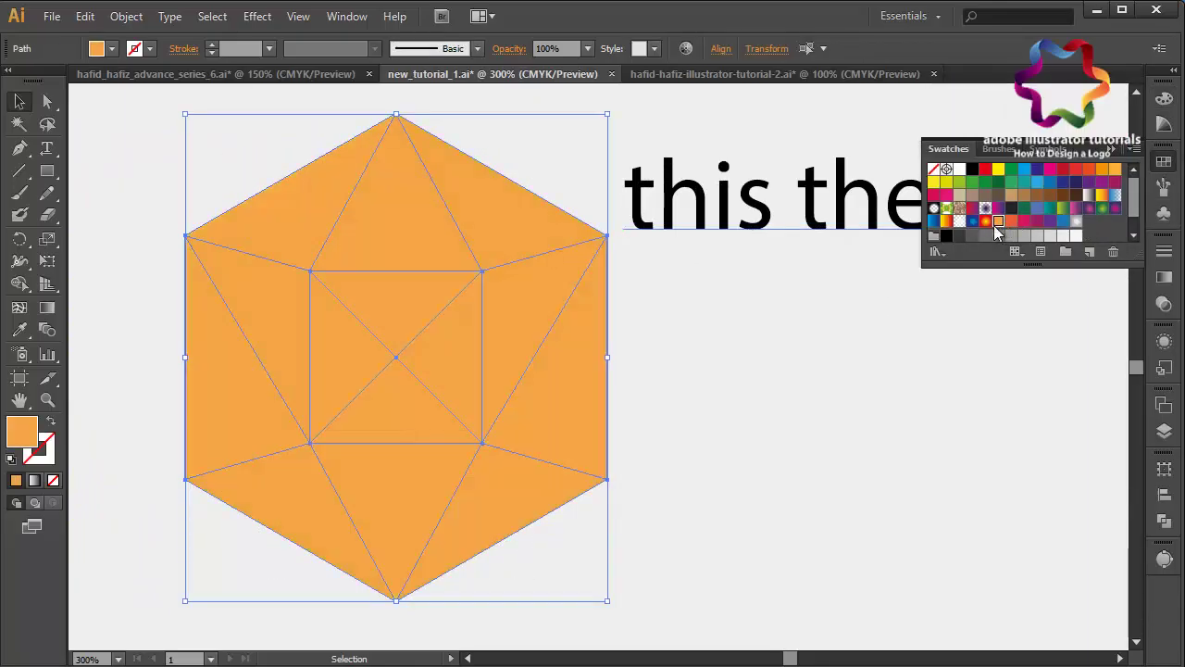
{"action": "left_click", "coordinate": [766, 484]}
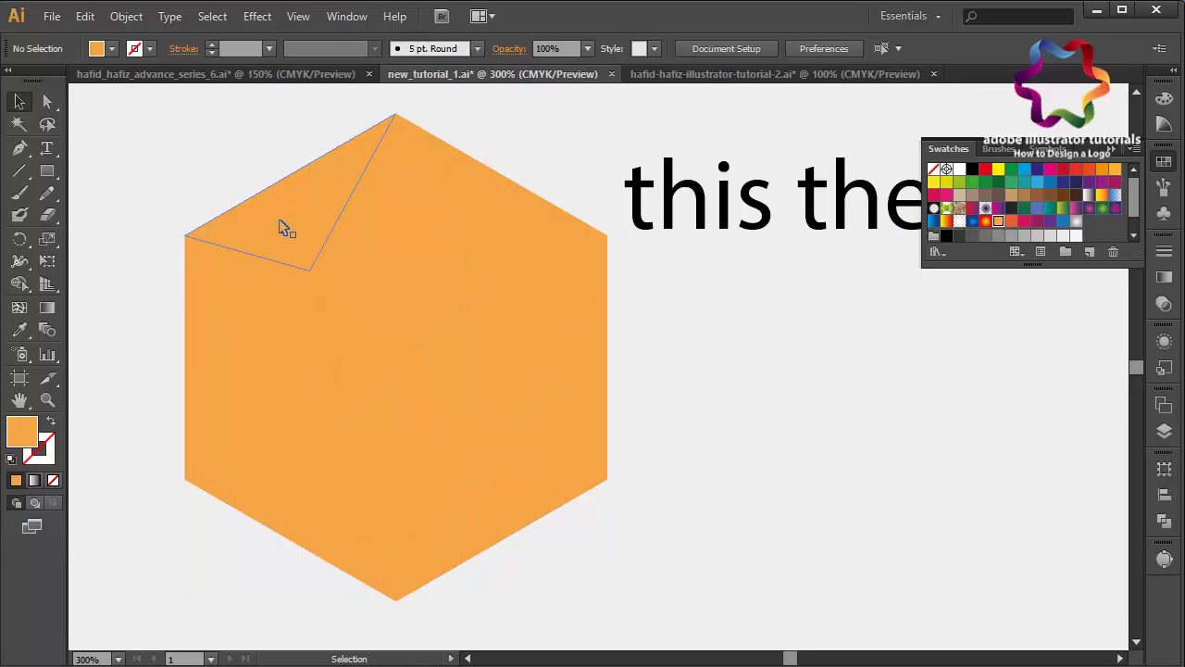
- Swatch the top triangle red-orange, the centre triangle crimson and the right triangle dark magenta
{"action": "left_click", "coordinate": [366, 230]}
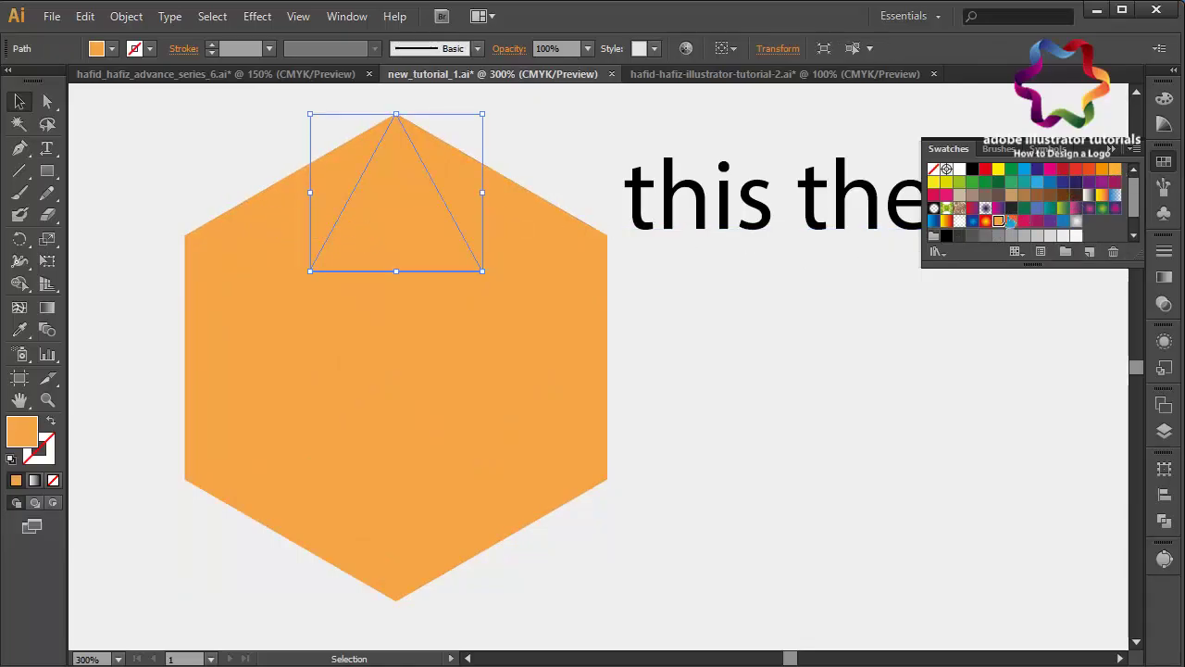
{"action": "left_click", "coordinate": [1009, 223]}
{"action": "left_click_drag", "start_coordinate": [397, 194], "coordinate": [401, 298]}
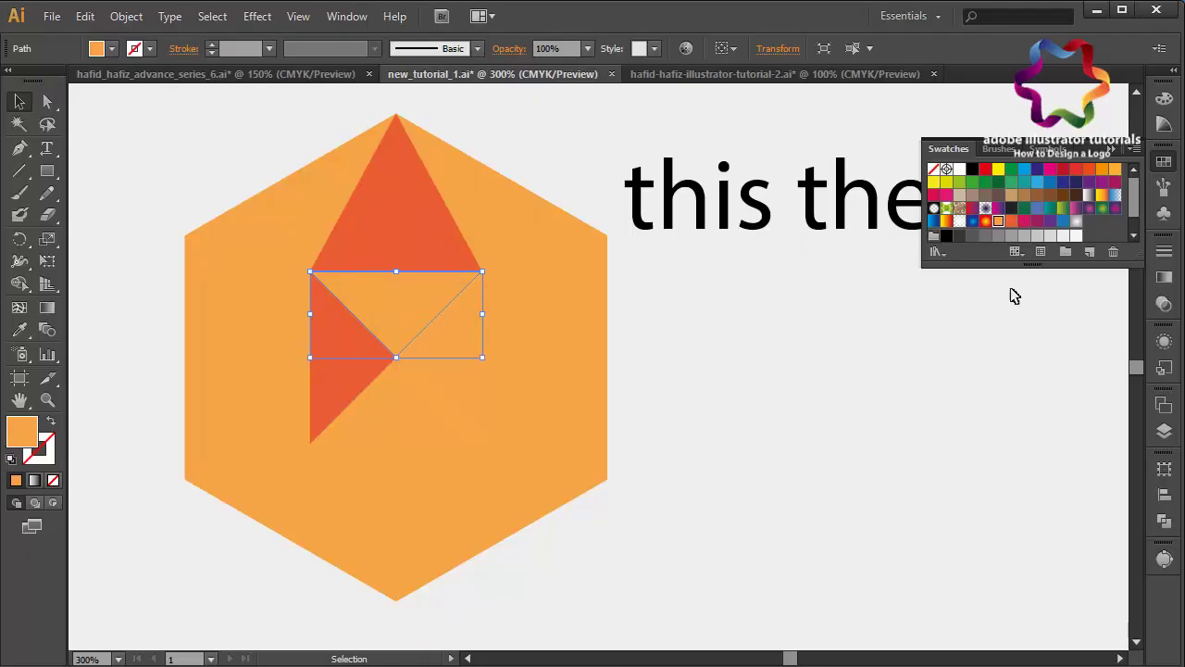
{"action": "left_click", "coordinate": [1011, 220]}
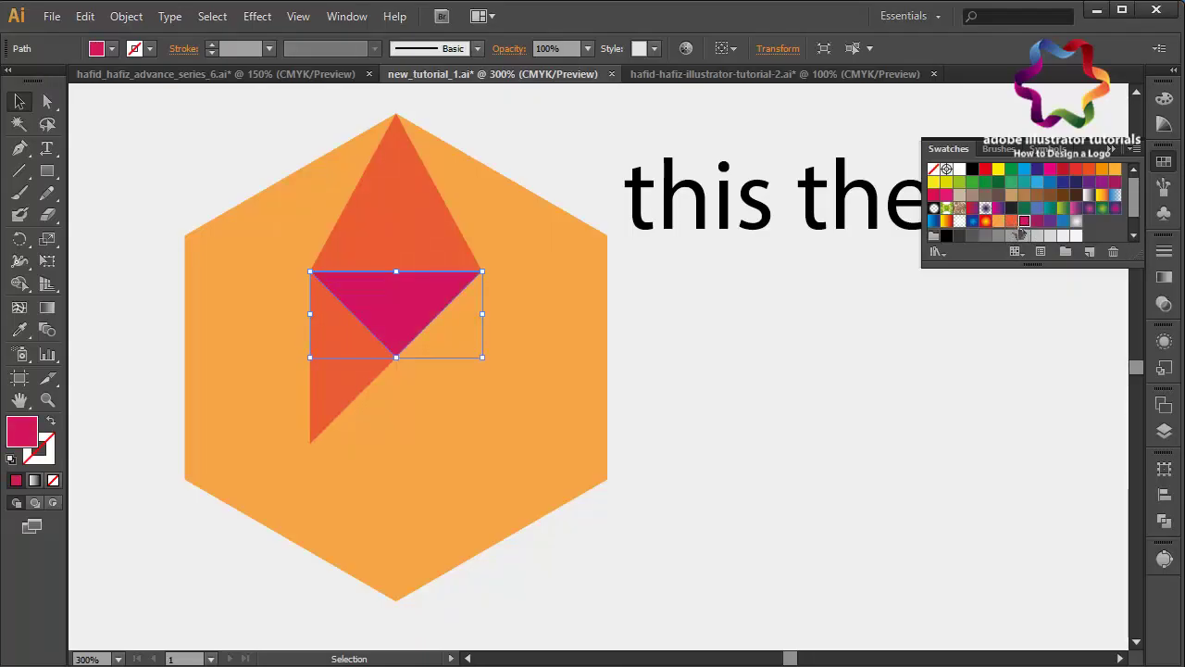
{"action": "left_click_drag", "start_coordinate": [395, 271], "coordinate": [367, 431]}
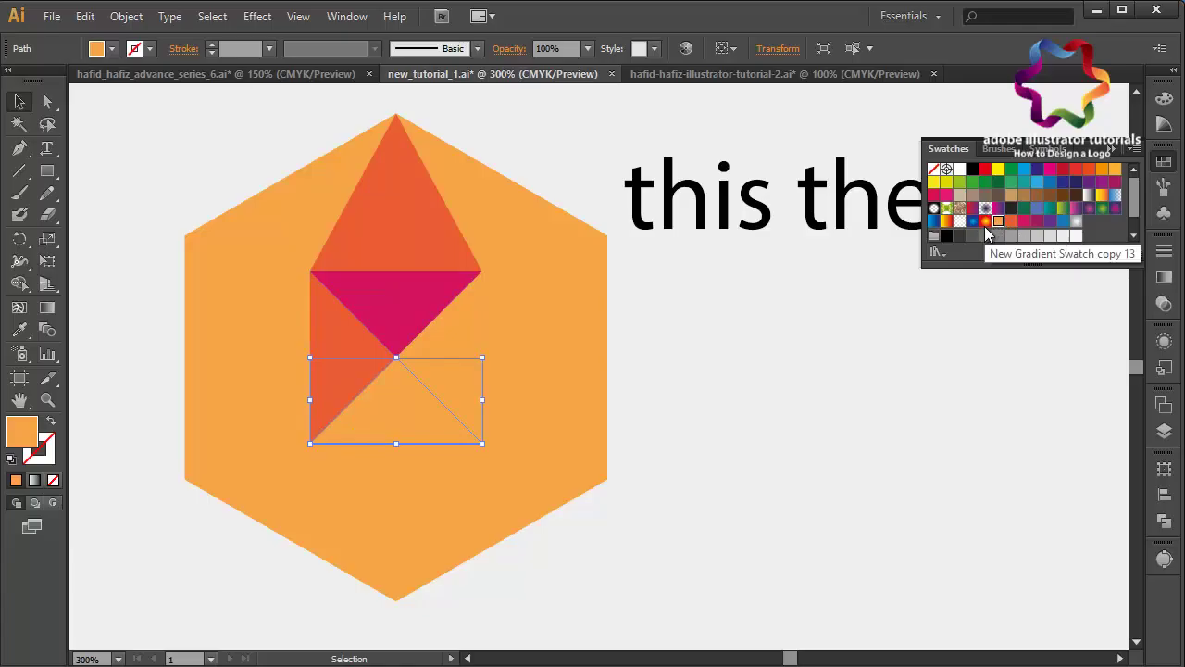
{"action": "left_click", "coordinate": [479, 369]}
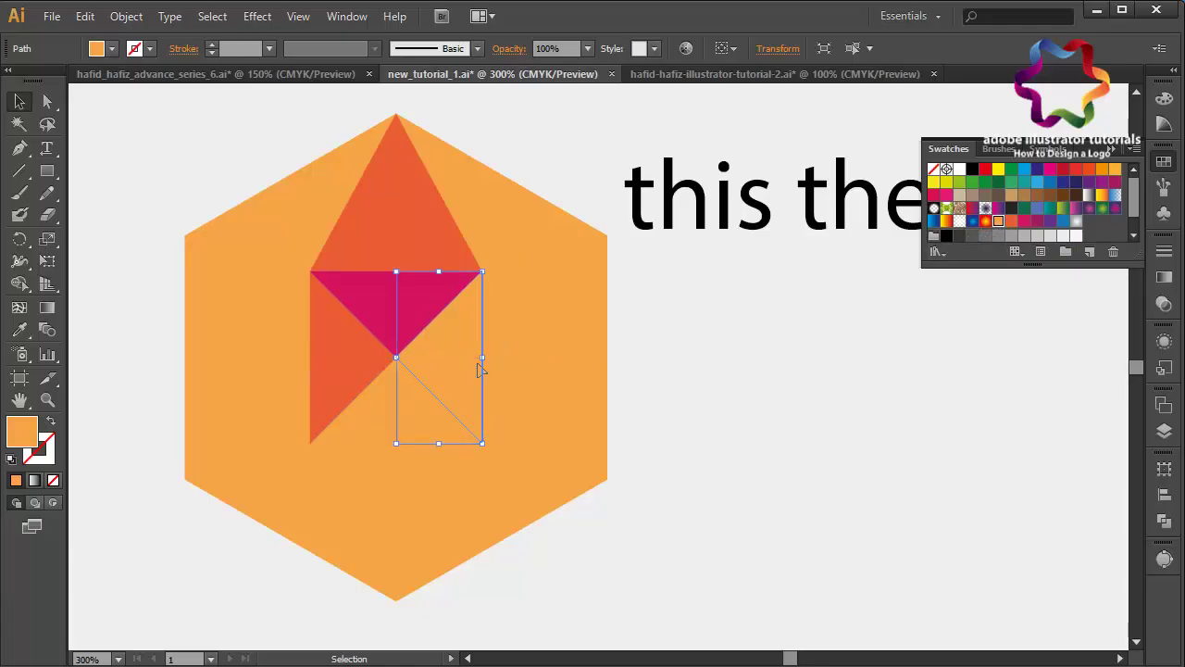
{"action": "left_click", "coordinate": [1037, 220]}
{"action": "left_click", "coordinate": [889, 491]}
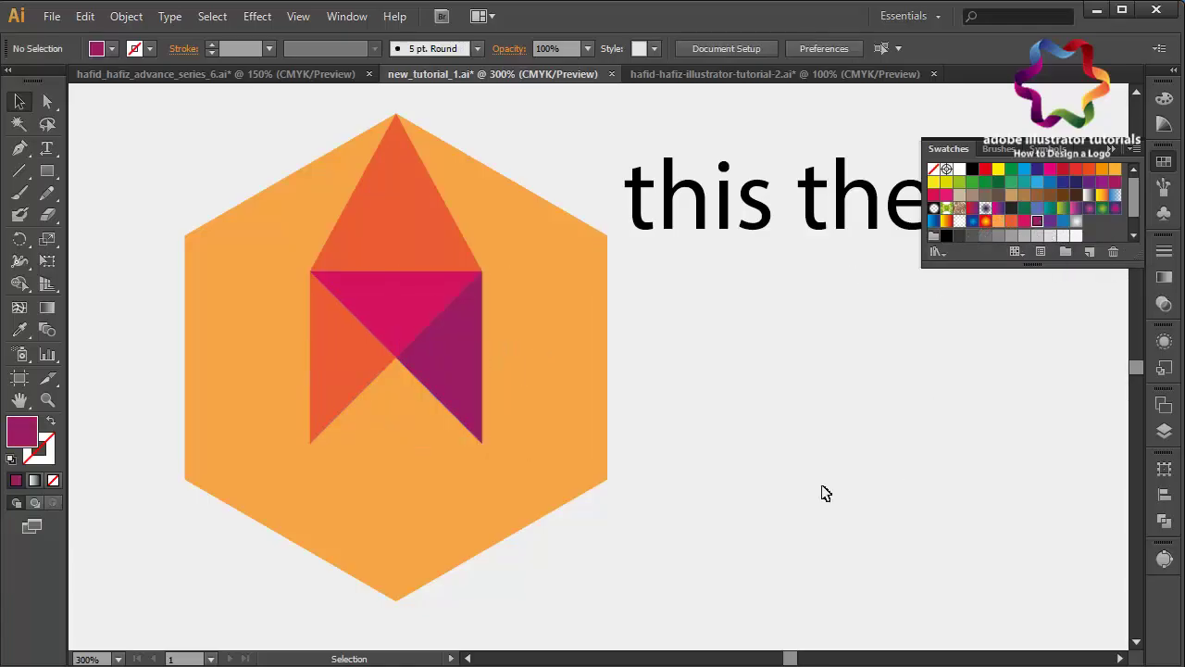
- Set the left facet's fill to a lighter orange in the Color Picker
{"action": "left_click", "coordinate": [277, 335]}
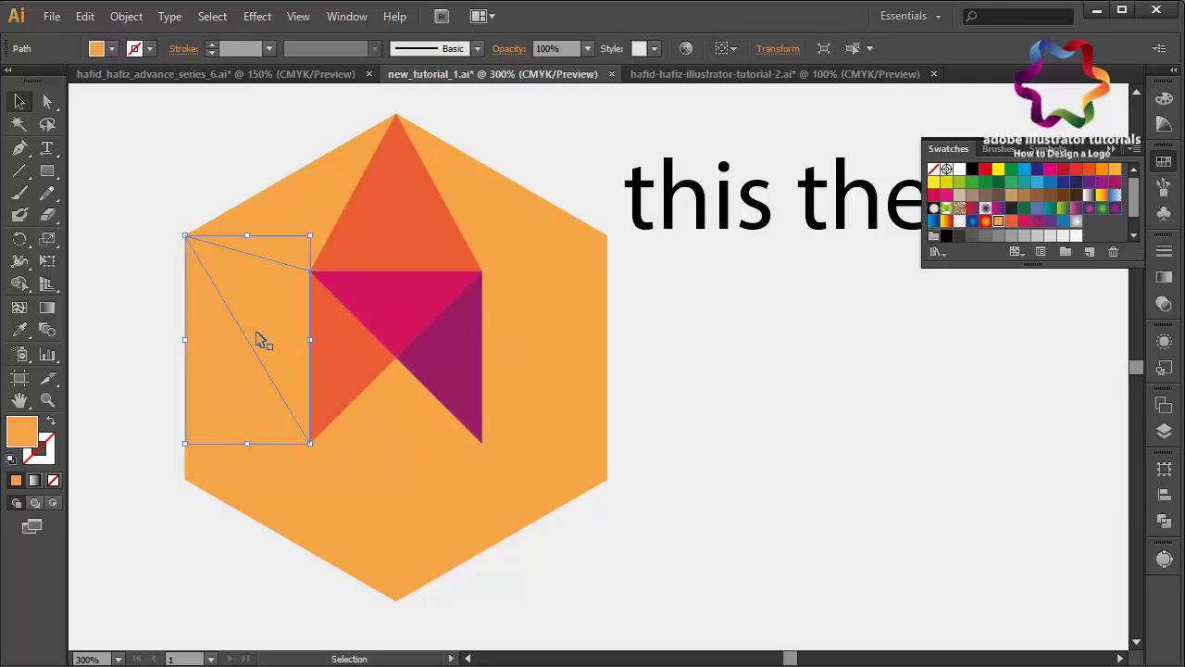
{"action": "double_click", "coordinate": [27, 433]}
{"action": "left_click", "coordinate": [878, 239]}
{"action": "left_click", "coordinate": [1168, 245]}
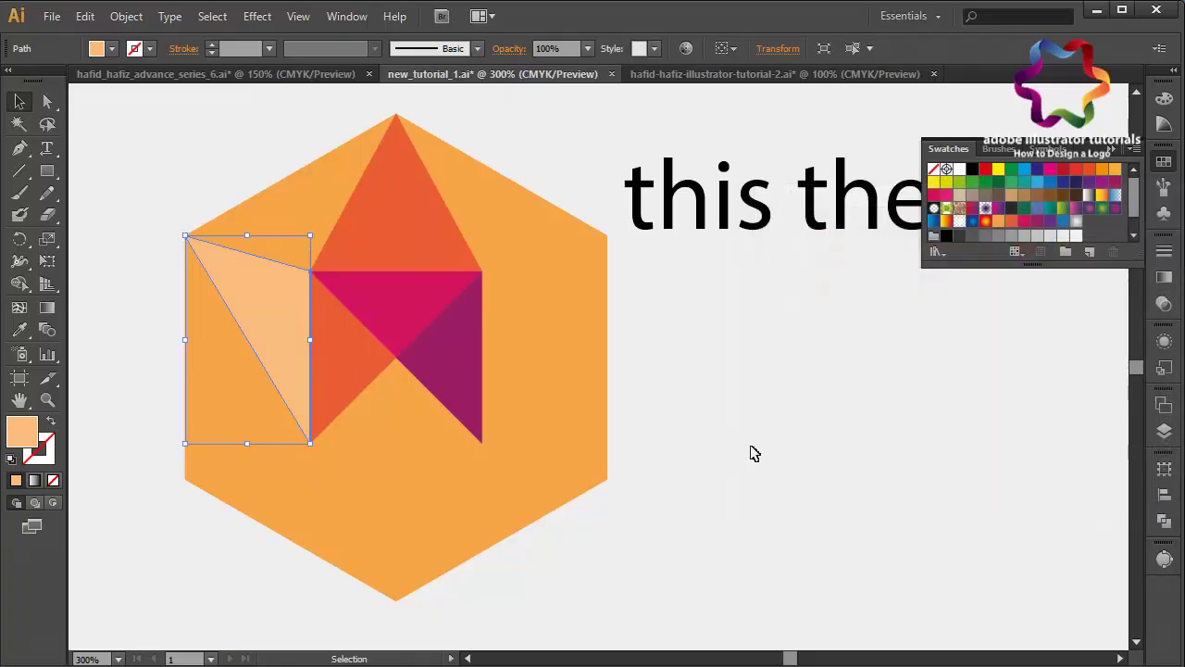
{"action": "left_click", "coordinate": [748, 452]}
- Give the lower-left facet a redder orange and the peach triangle red-orange
{"action": "left_click", "coordinate": [205, 433]}
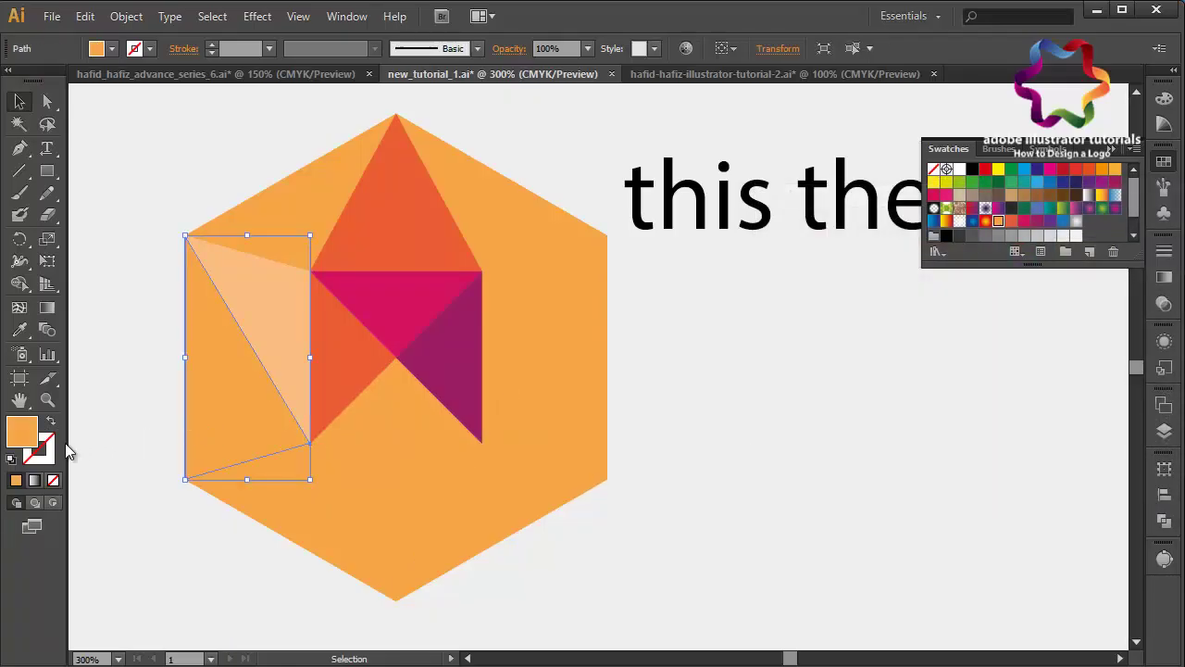
{"action": "double_click", "coordinate": [28, 437]}
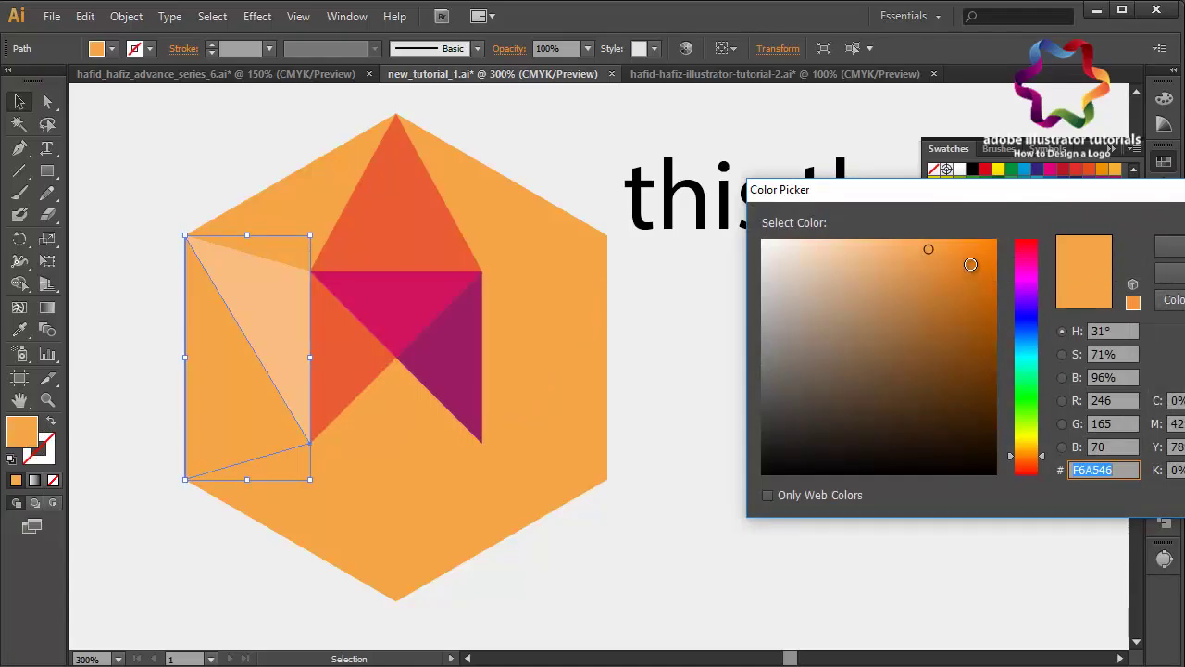
{"action": "left_click", "coordinate": [1033, 470]}
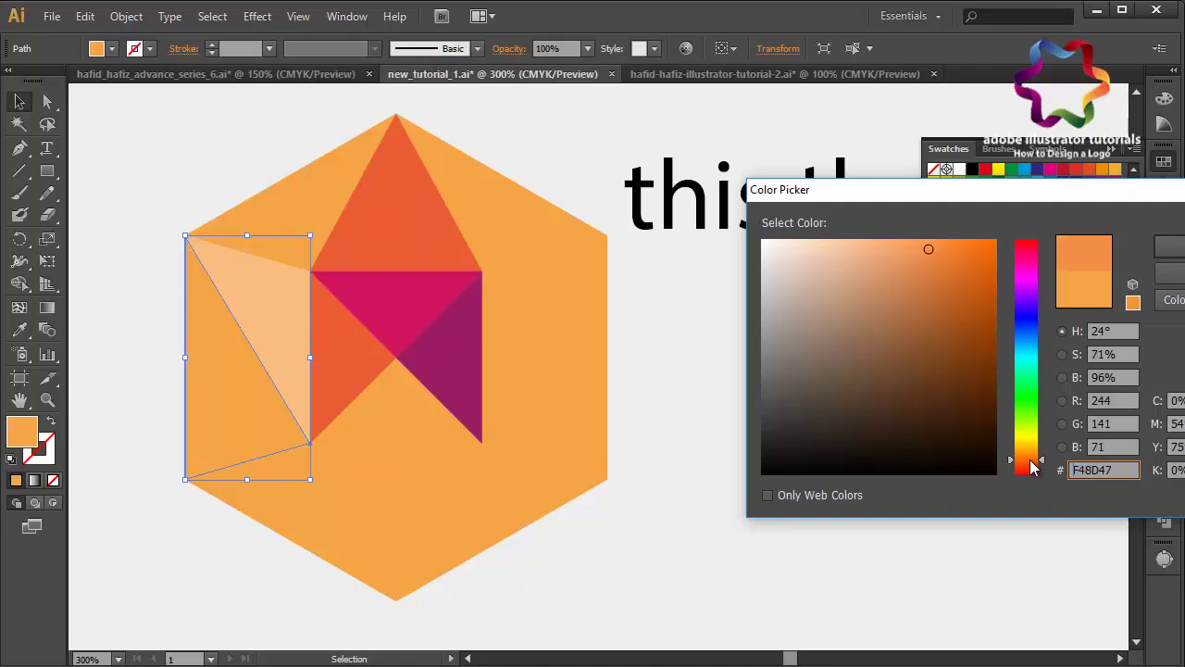
{"action": "left_click", "coordinate": [1169, 248]}
{"action": "left_click", "coordinate": [896, 424]}
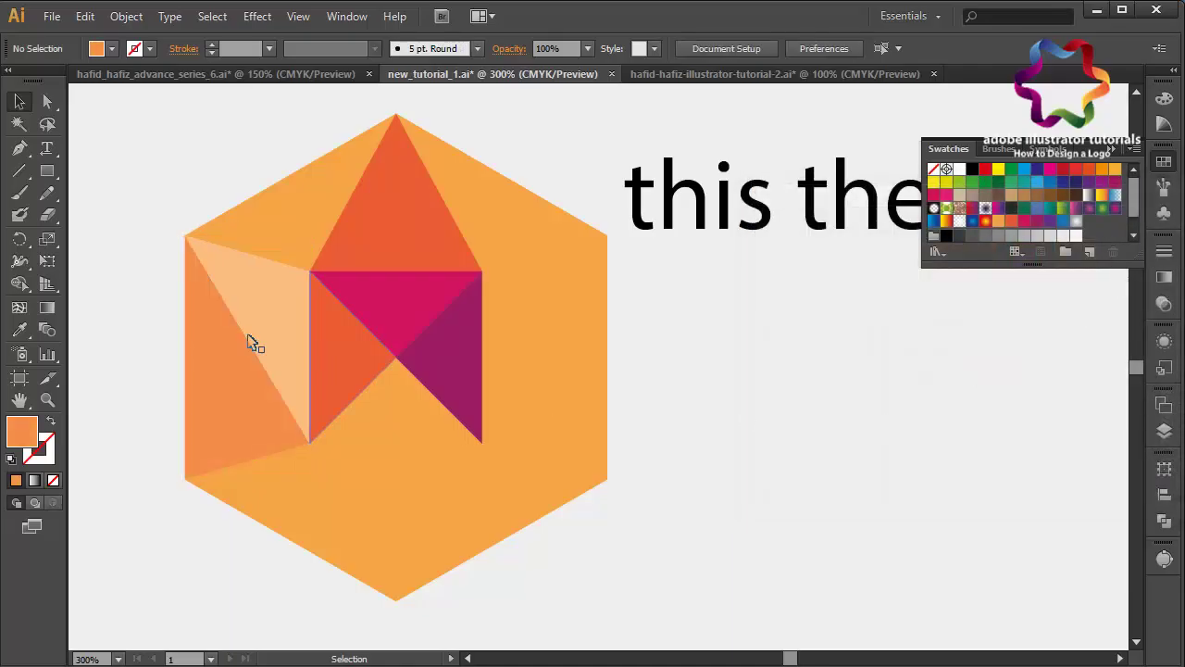
{"action": "left_click", "coordinate": [291, 331]}
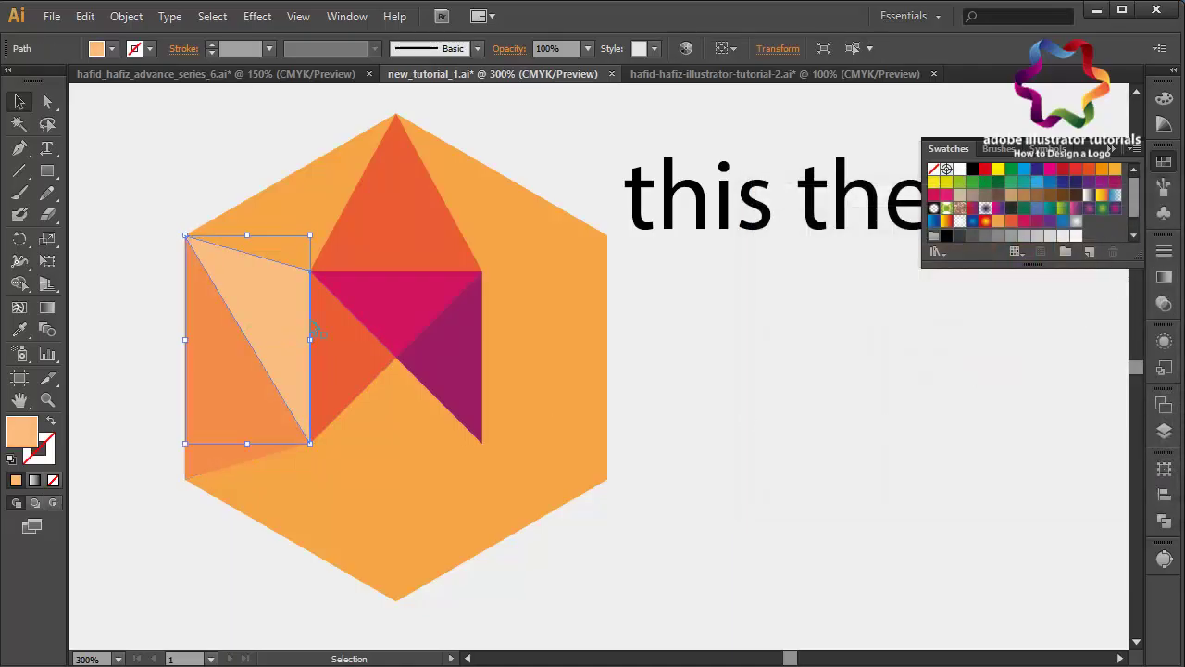
{"action": "left_click", "coordinate": [1115, 170]}
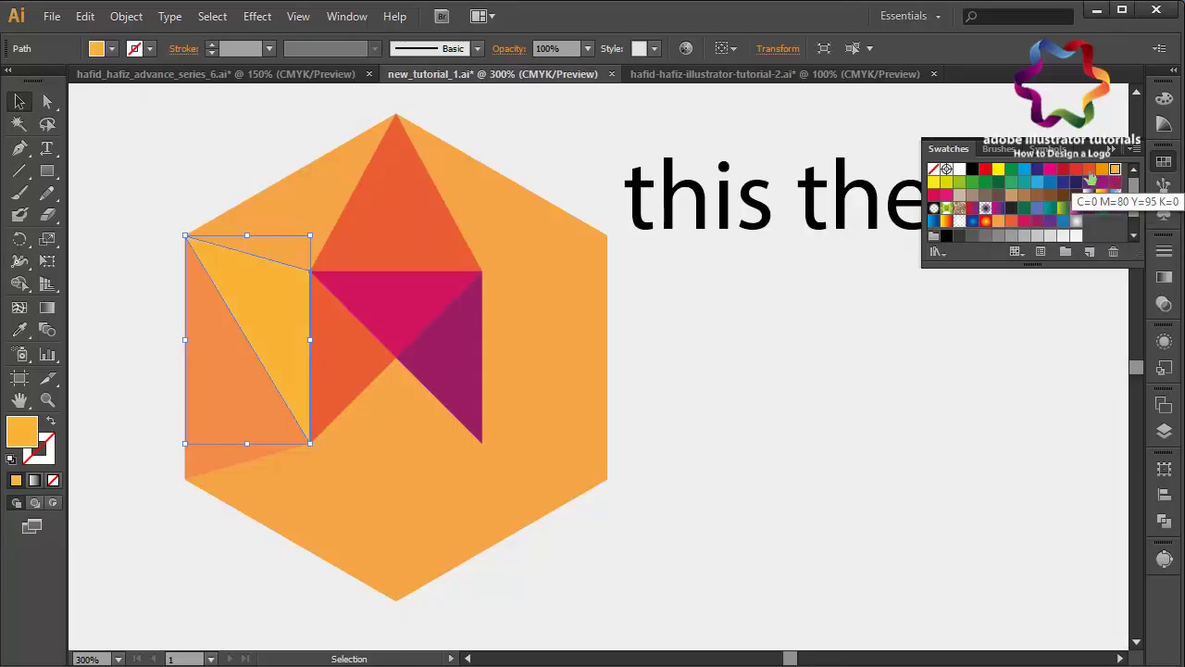
{"action": "left_click", "coordinate": [1088, 171]}
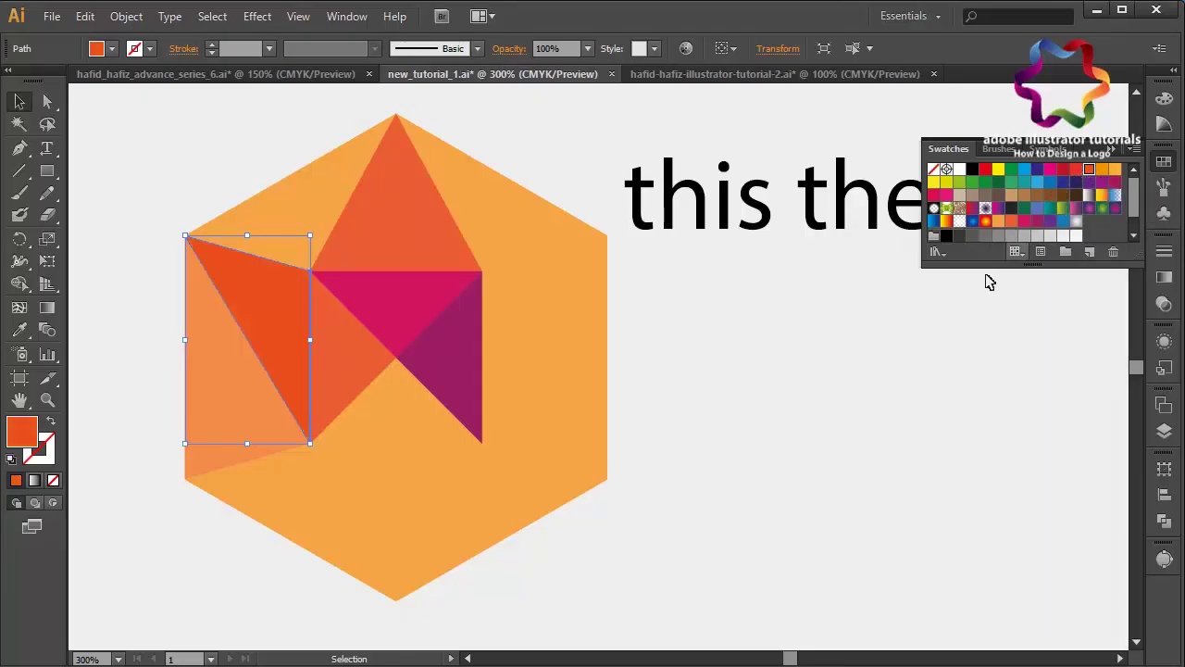
- Swatch the upper-left triangle magenta, then the left and top triangles crimson
{"action": "left_click", "coordinate": [277, 198]}
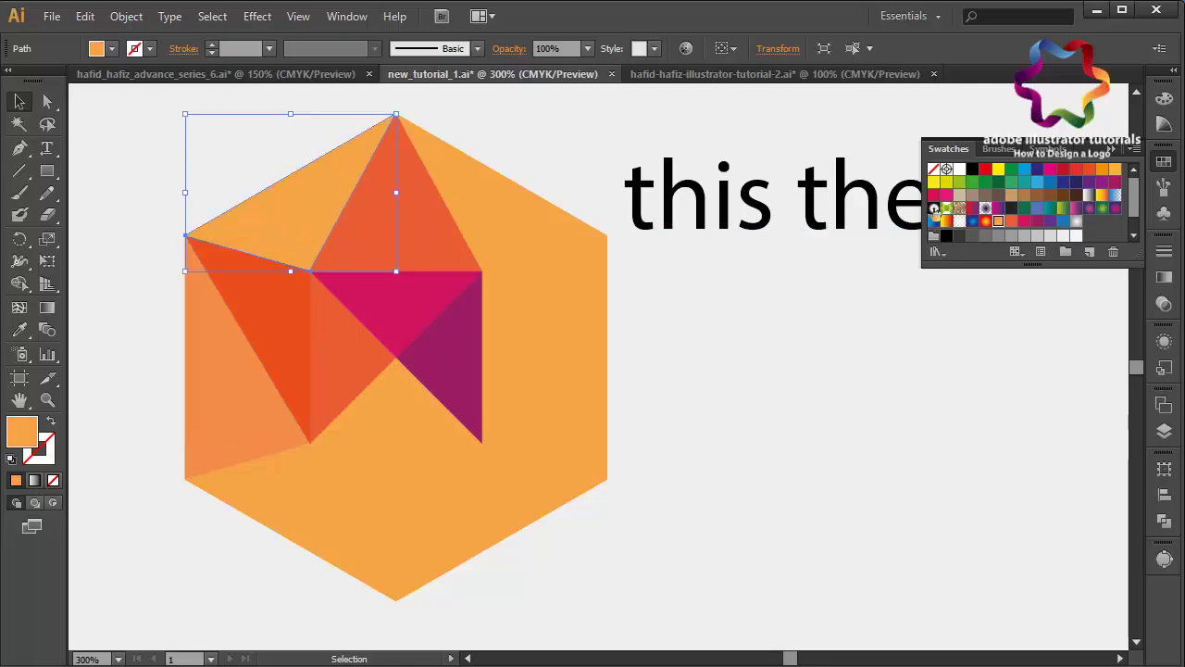
{"action": "left_click", "coordinate": [1050, 172]}
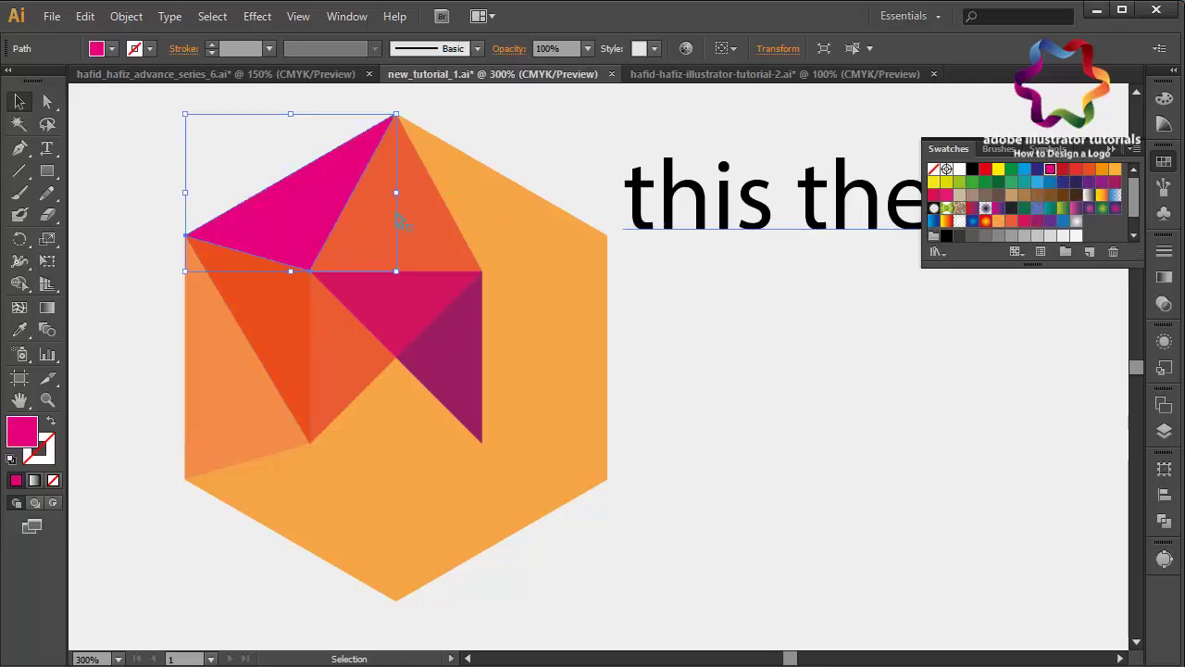
{"action": "left_click", "coordinate": [262, 306]}
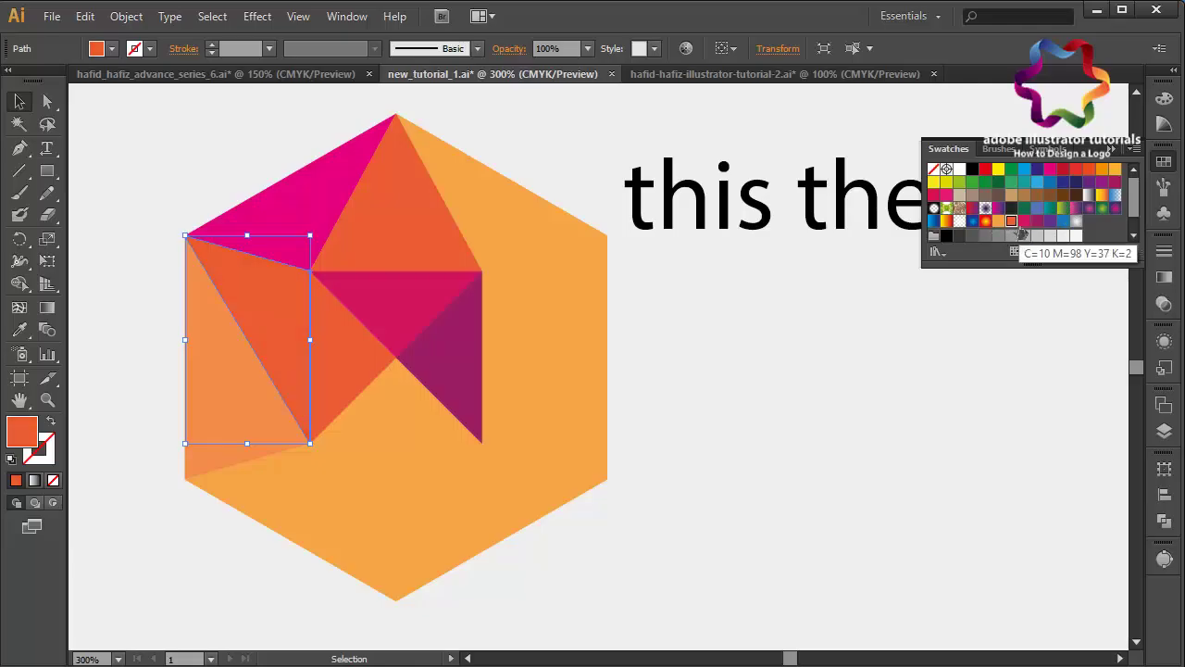
{"action": "left_click", "coordinate": [1024, 222]}
{"action": "left_click", "coordinate": [835, 370]}
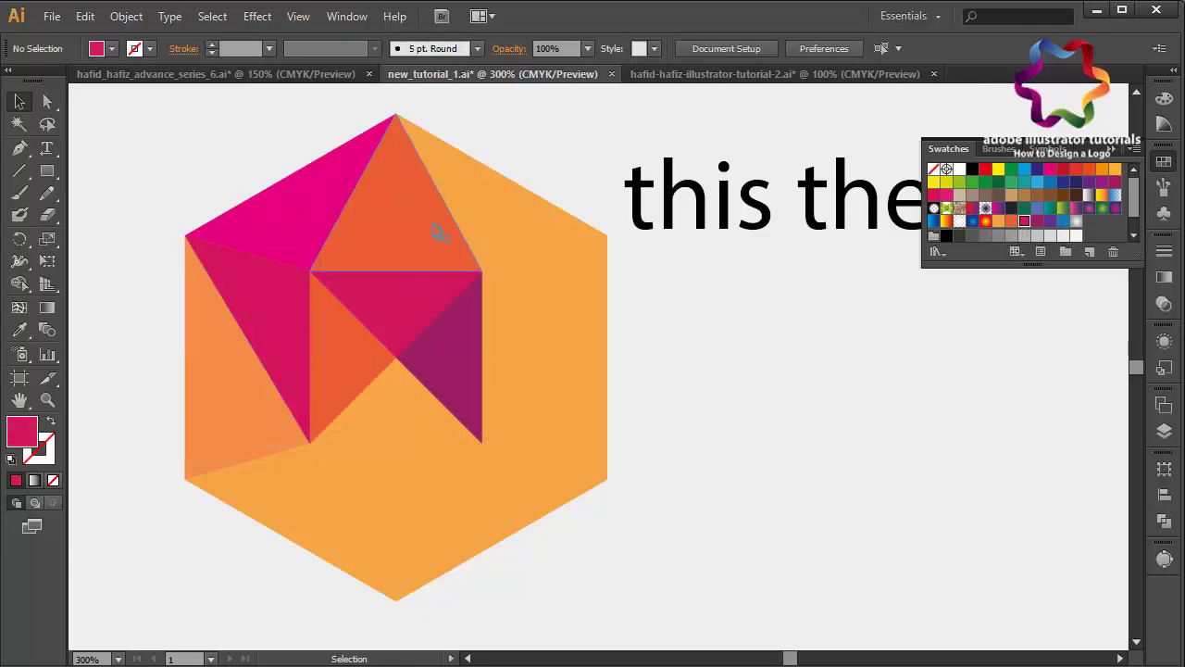
{"action": "left_click", "coordinate": [439, 232]}
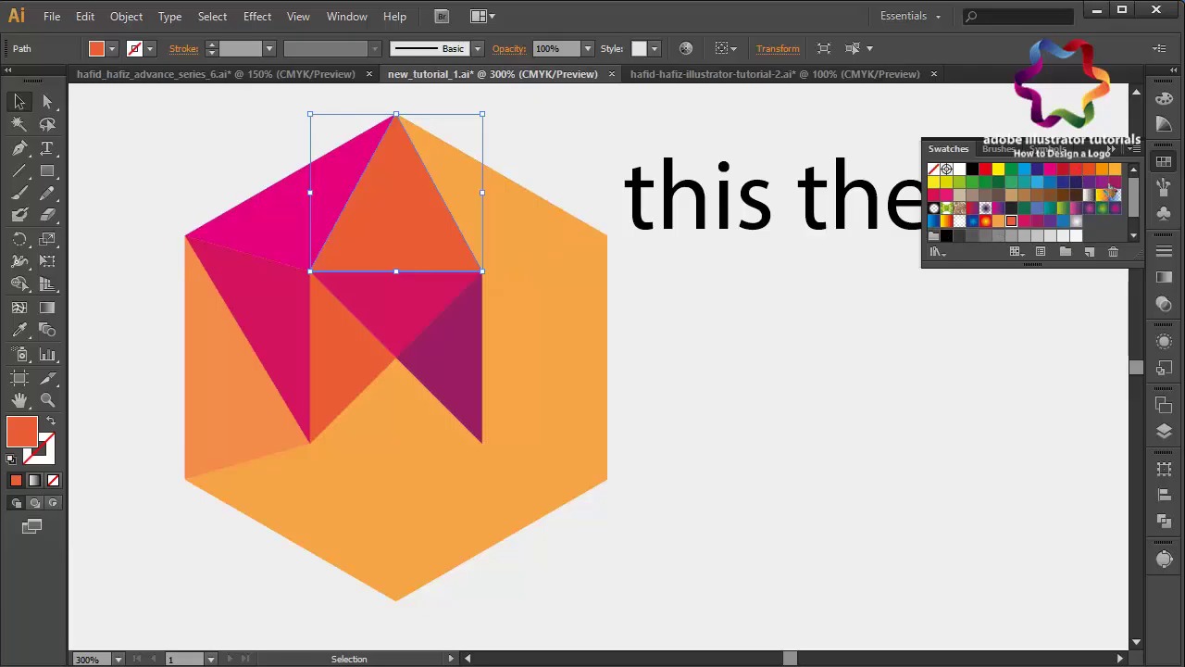
{"action": "left_click", "coordinate": [935, 195]}
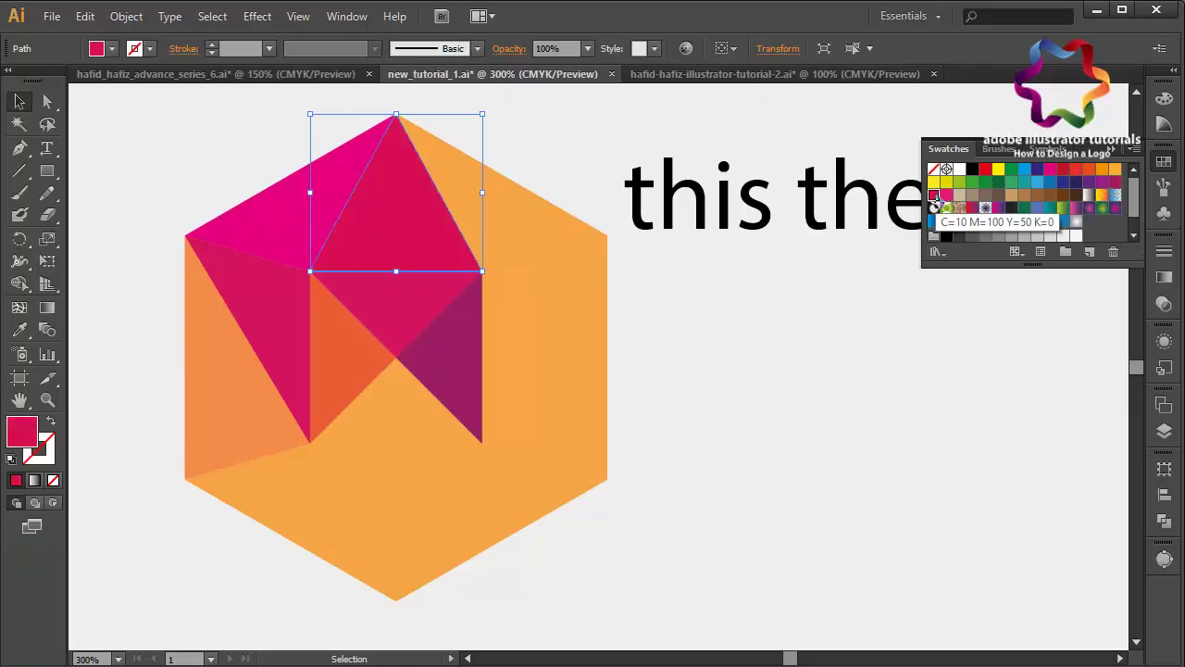
{"action": "left_click", "coordinate": [341, 345]}
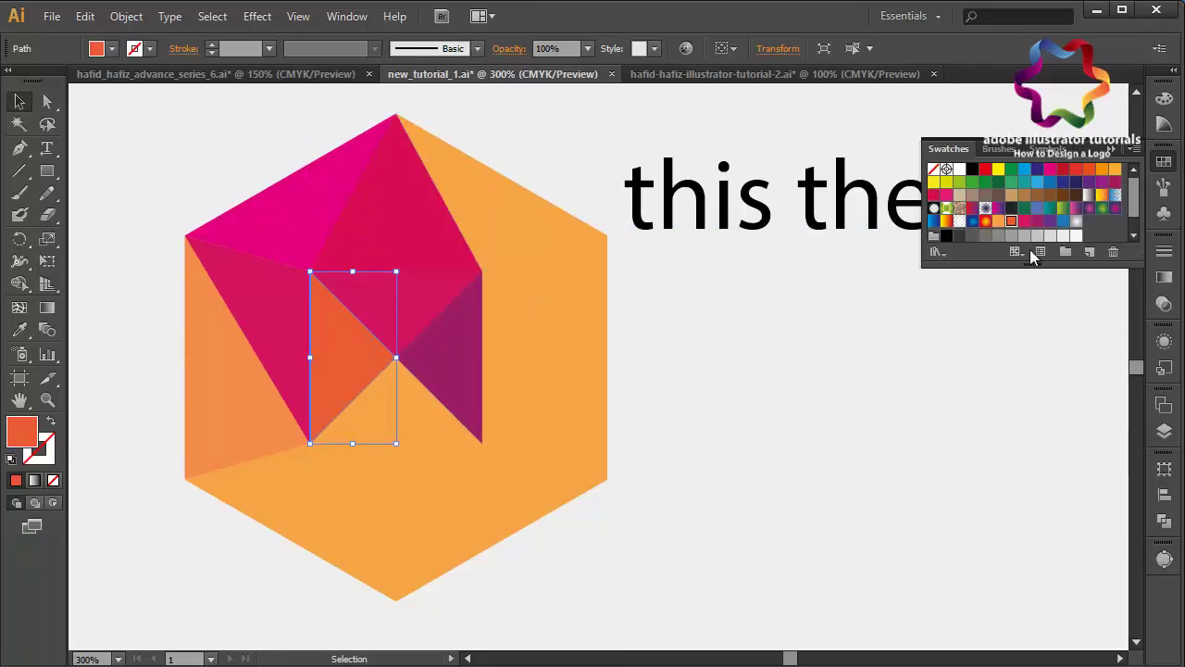
- Fill the left-centre and centre-top triangles purple, undoing a darker violet trial
{"action": "left_click", "coordinate": [1116, 188]}
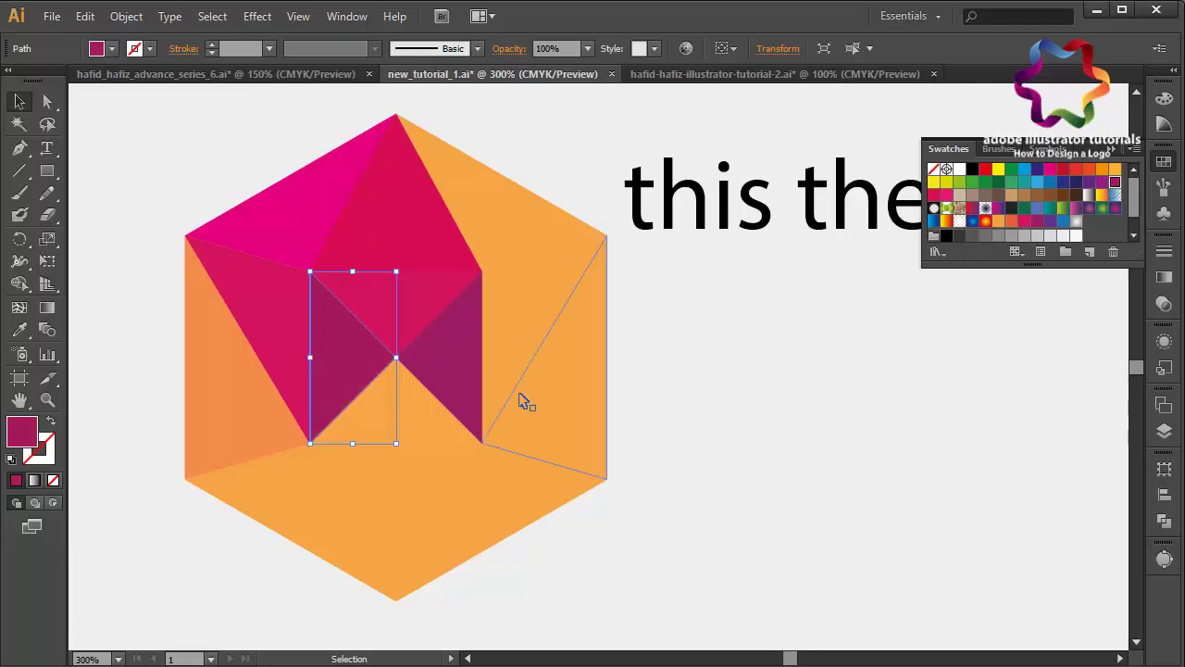
{"action": "left_click", "coordinate": [404, 320], "text": "shift"}
{"action": "left_click", "coordinate": [1101, 183]}
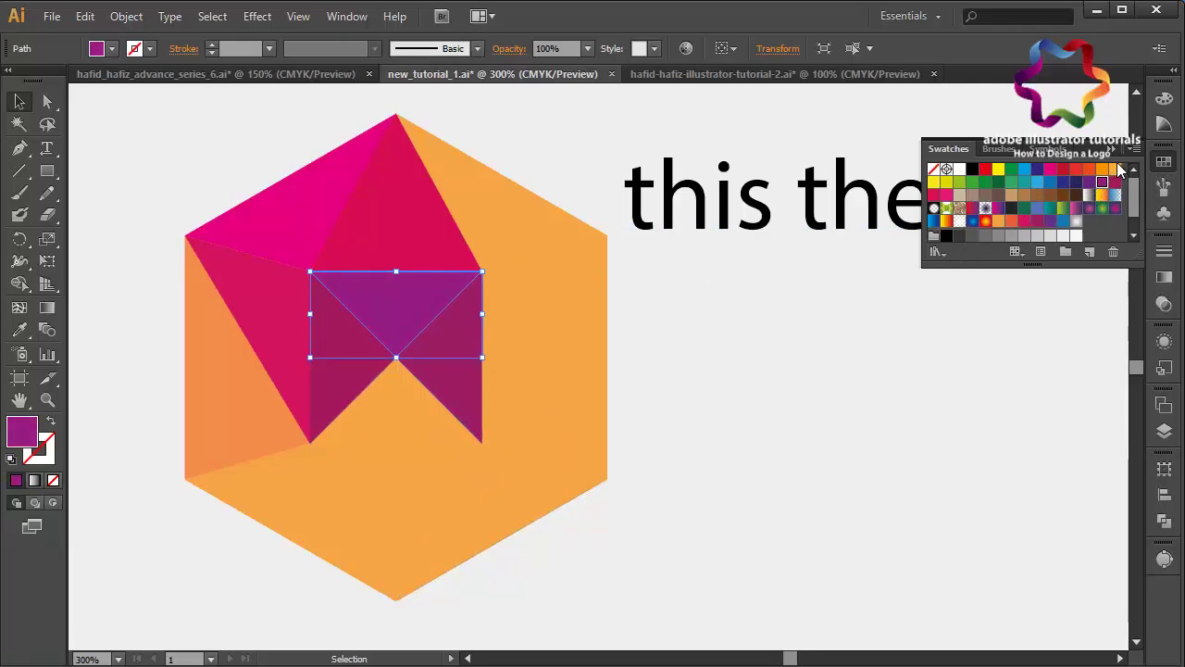
{"action": "left_click", "coordinate": [1089, 183]}
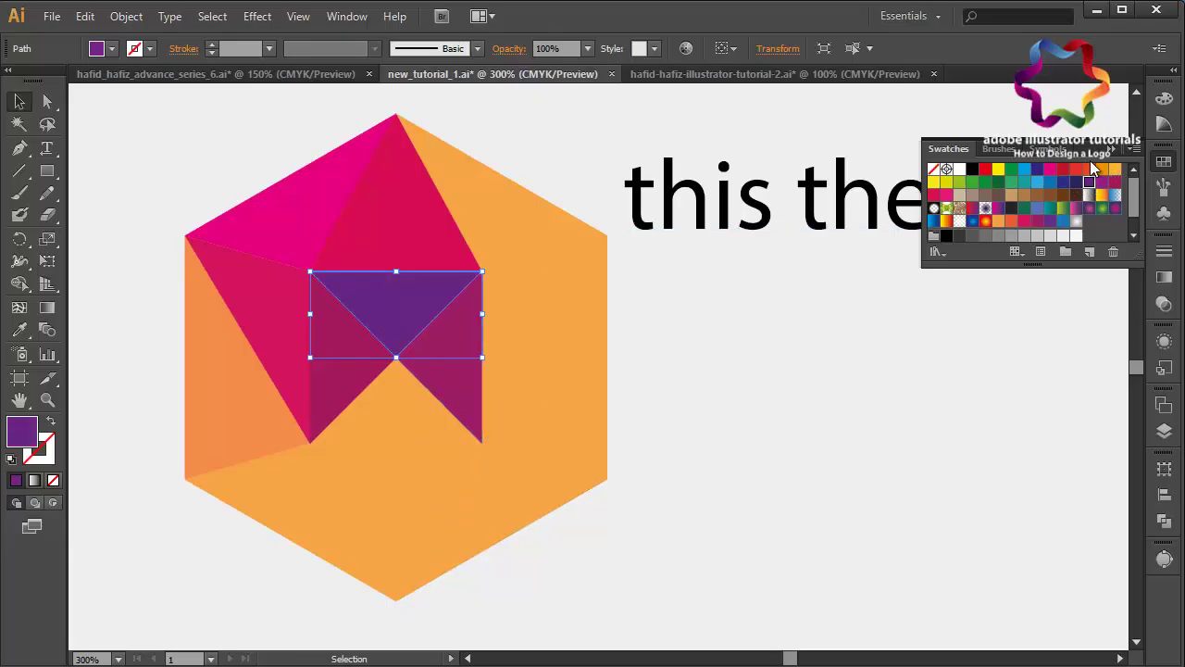
{"action": "key", "text": "ctrl+z"}
- Fill the right-hand middle triangle and the orange bottom triangle violet
{"action": "left_click", "coordinate": [450, 370]}
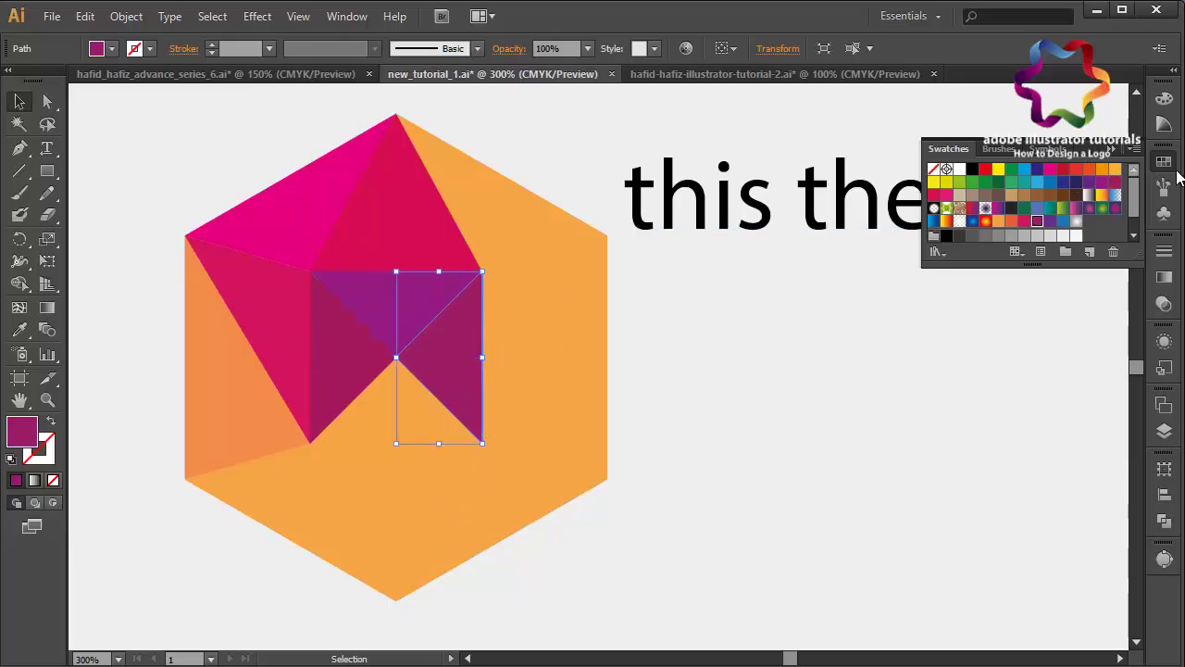
{"action": "left_click", "coordinate": [1088, 182]}
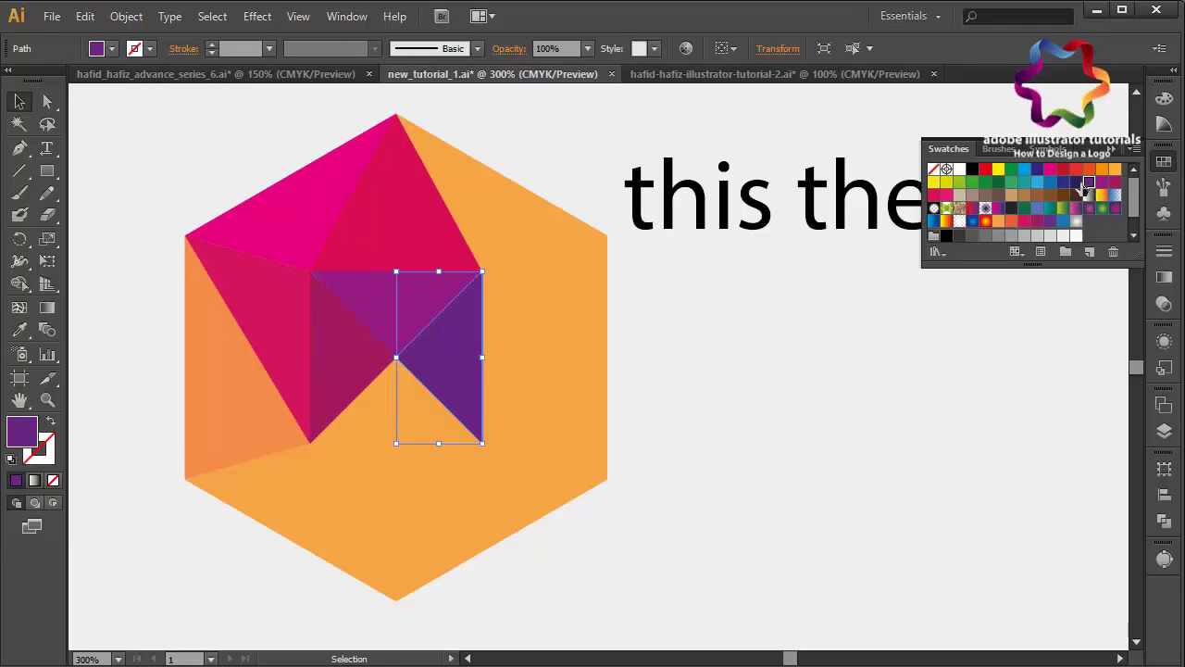
{"action": "left_click", "coordinate": [432, 431]}
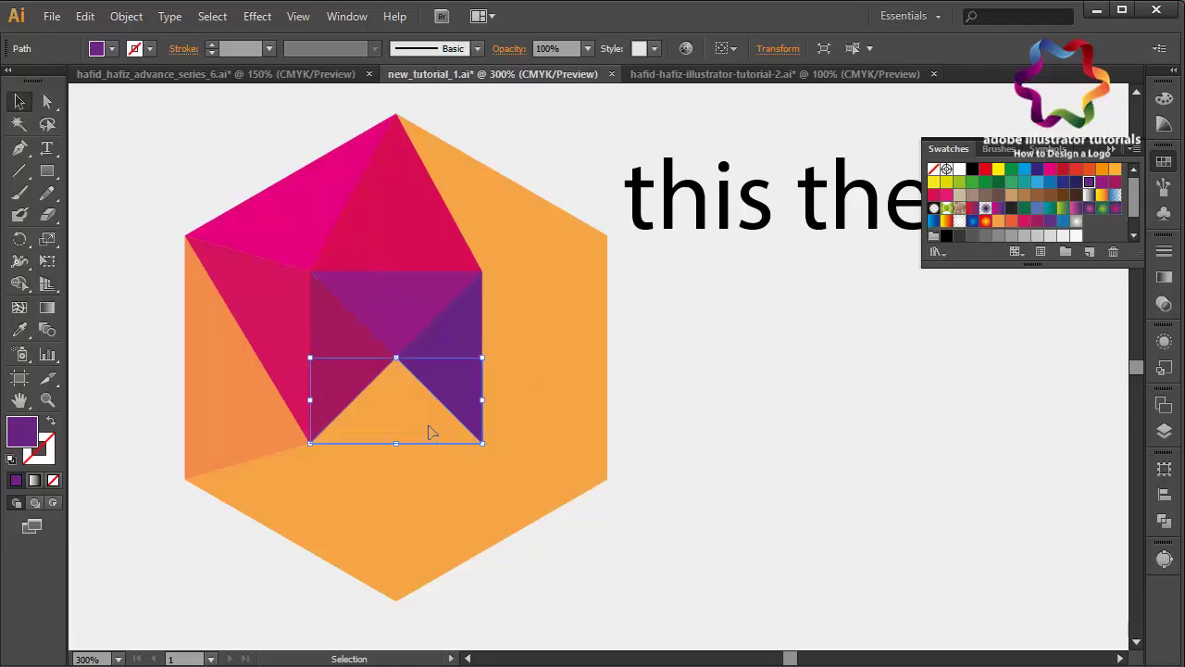
{"action": "left_click", "coordinate": [1089, 184]}
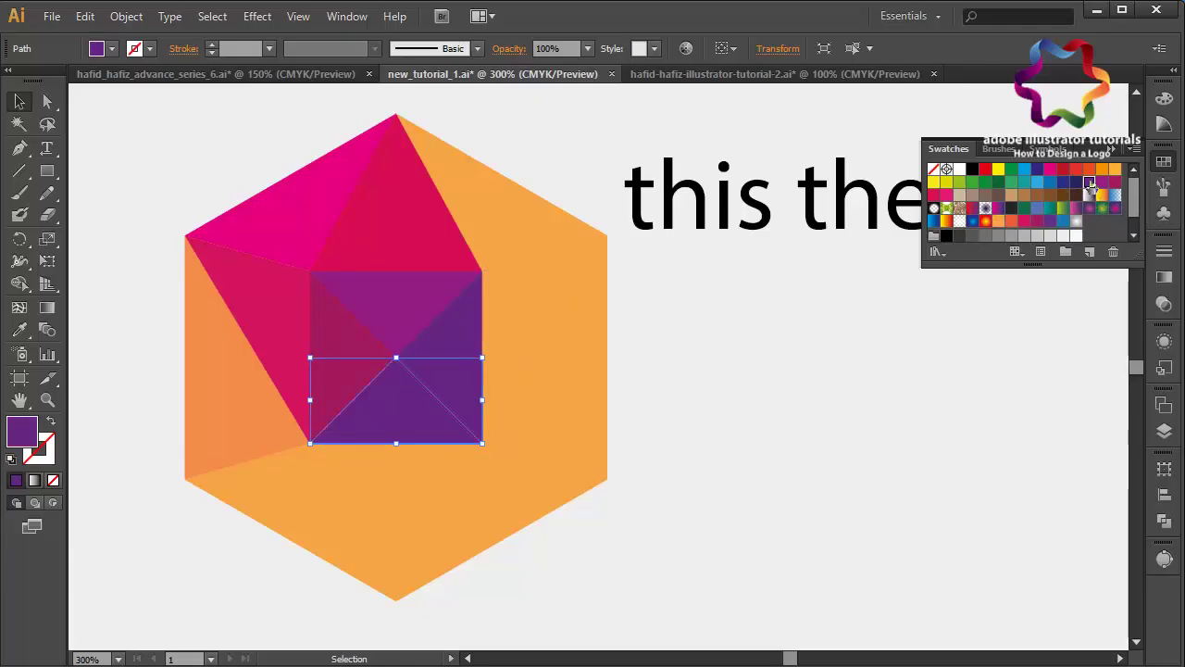
- Brighten the bottom triangle to a saturated violet, 7B1EAD, in the Color Picker
{"action": "double_click", "coordinate": [24, 431]}
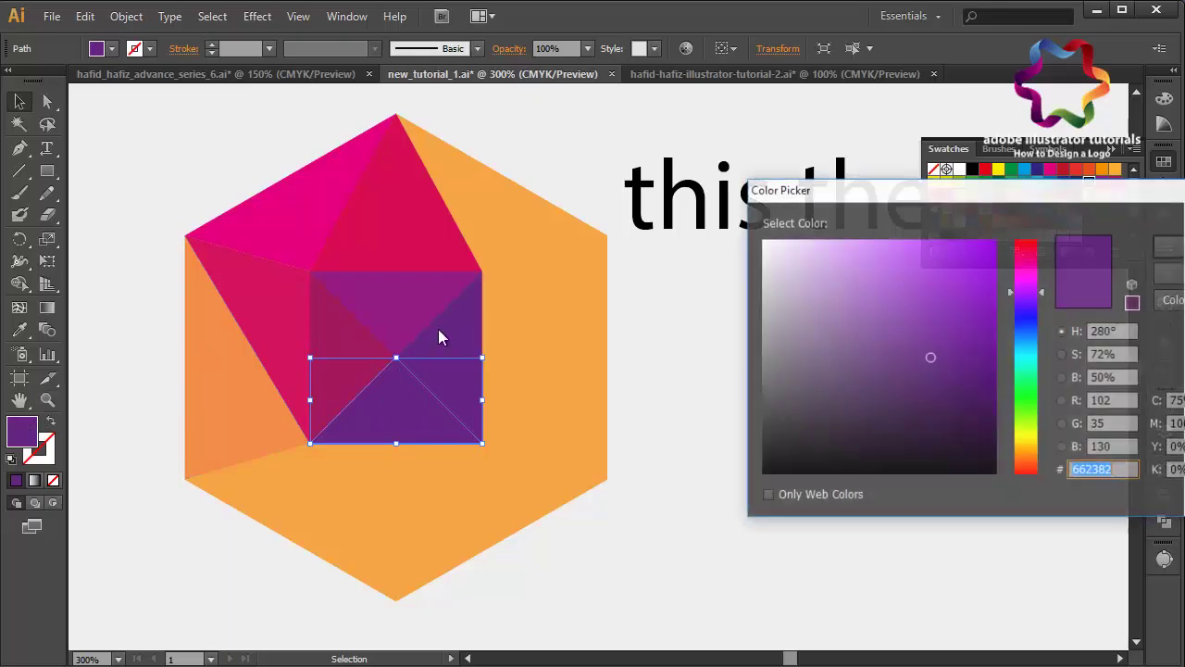
{"action": "left_click", "coordinate": [957, 314]}
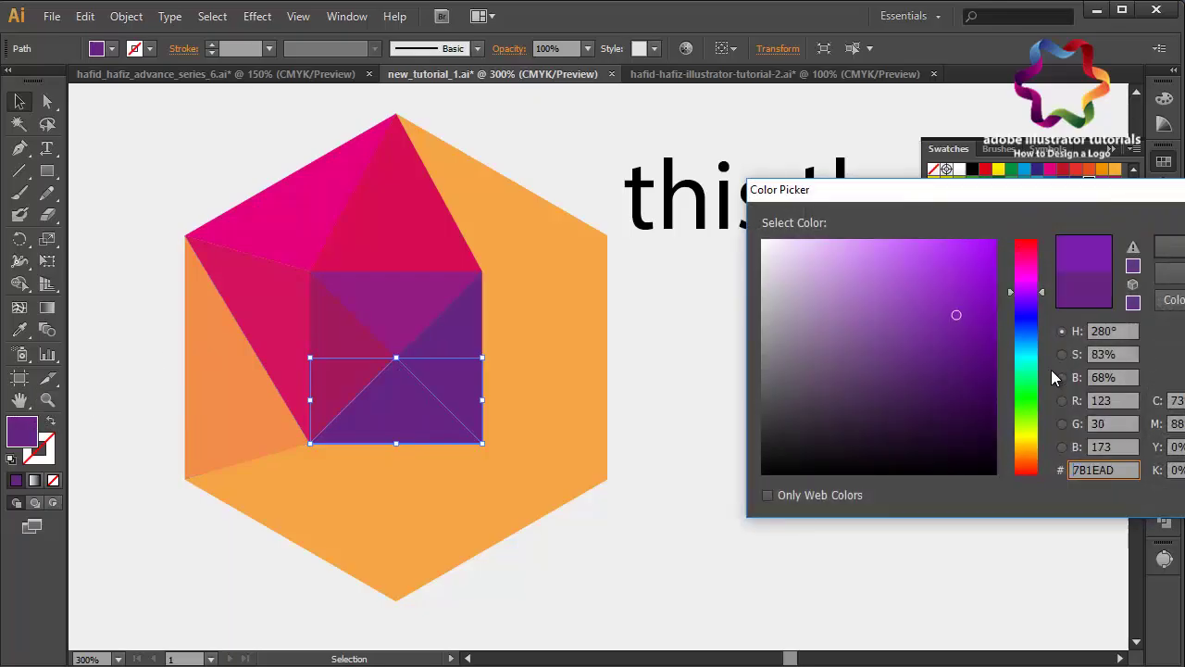
{"action": "left_click", "coordinate": [1171, 248]}
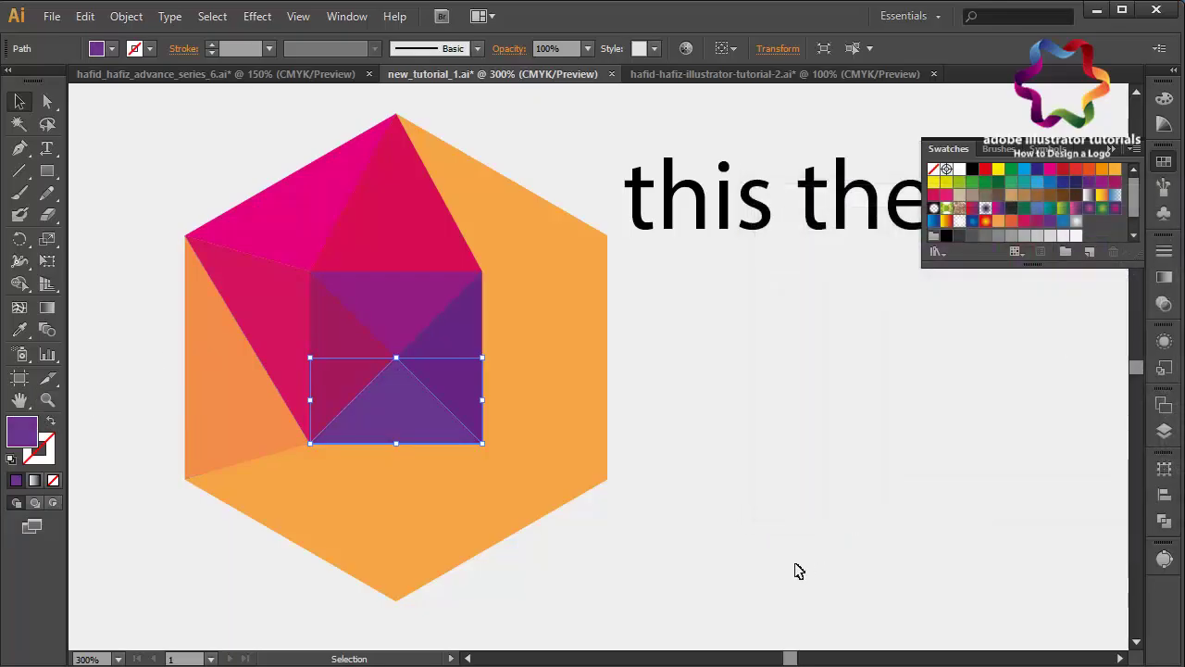
{"action": "left_click", "coordinate": [791, 569]}
{"action": "left_click", "coordinate": [220, 412]}
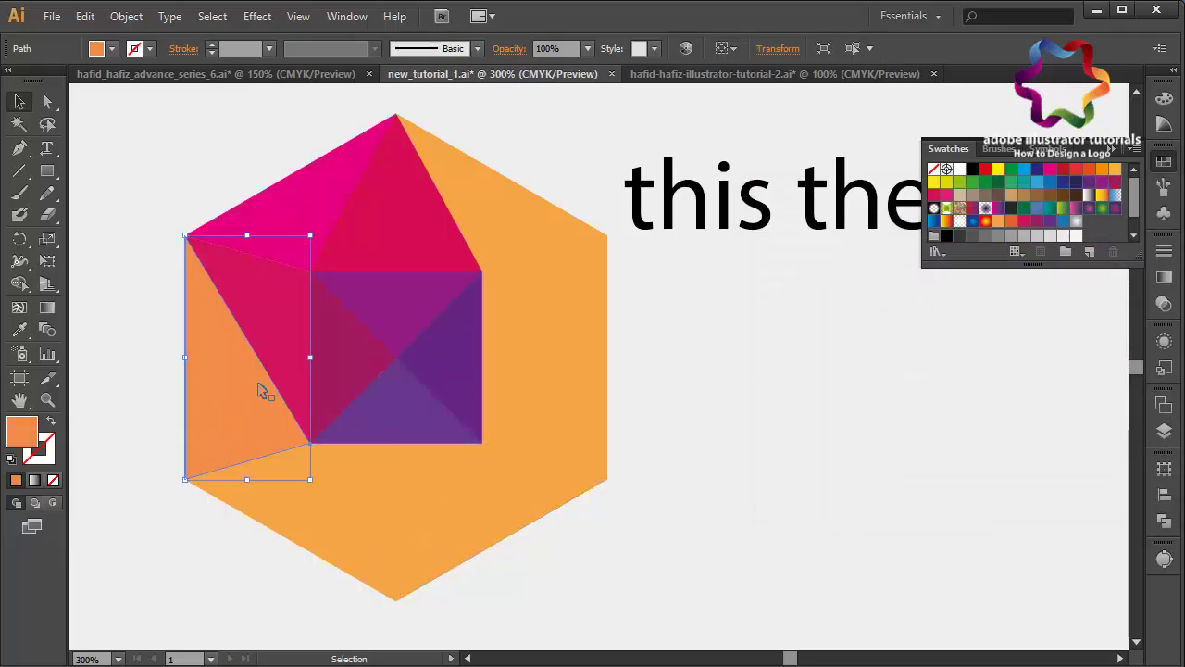
- Fill the left facet magenta and darken it to C10073 in the Color Picker
{"action": "left_click", "coordinate": [1049, 170]}
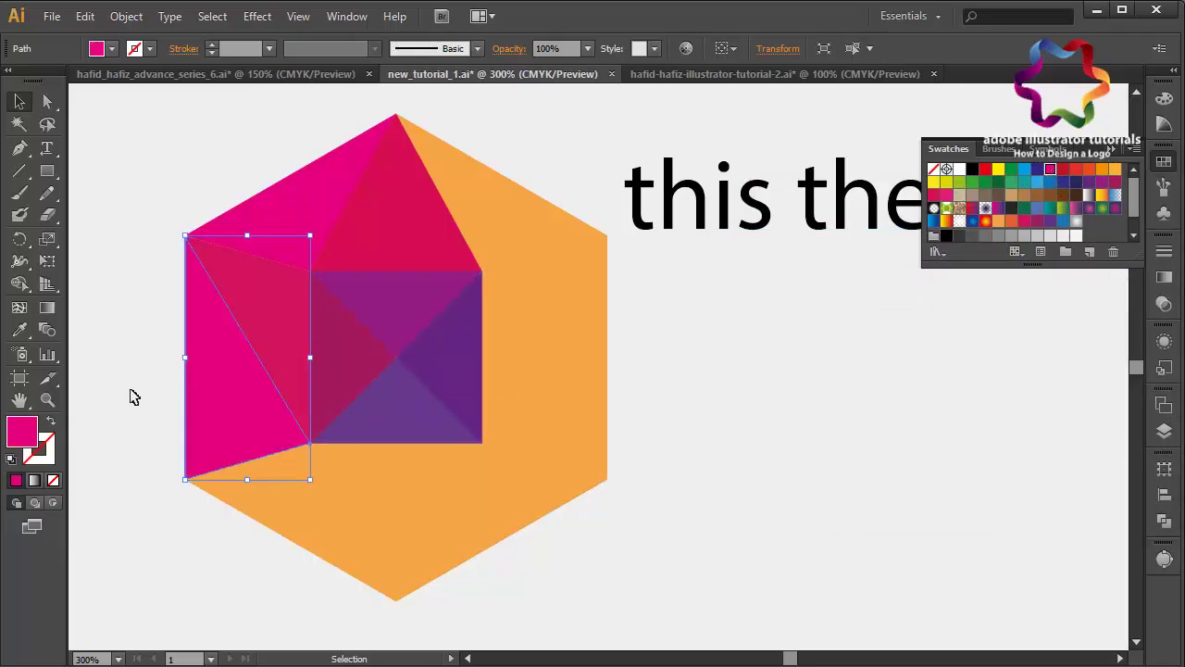
{"action": "double_click", "coordinate": [24, 437]}
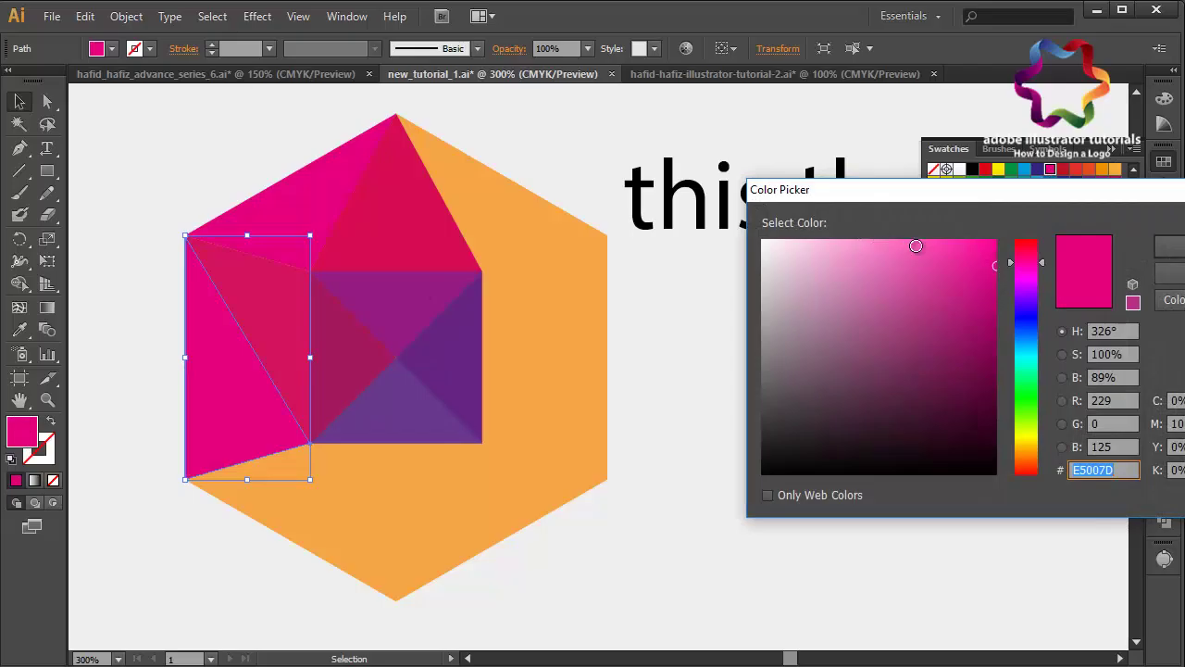
{"action": "left_click", "coordinate": [994, 296]}
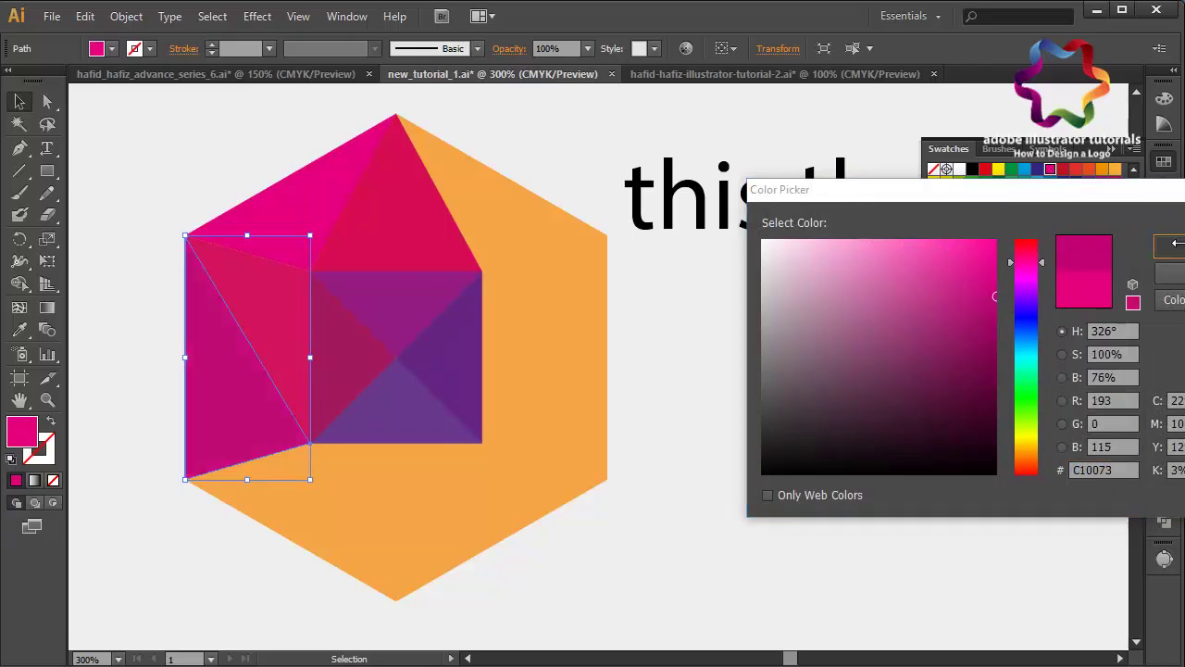
{"action": "left_click", "coordinate": [1171, 244]}
{"action": "left_click", "coordinate": [704, 500]}
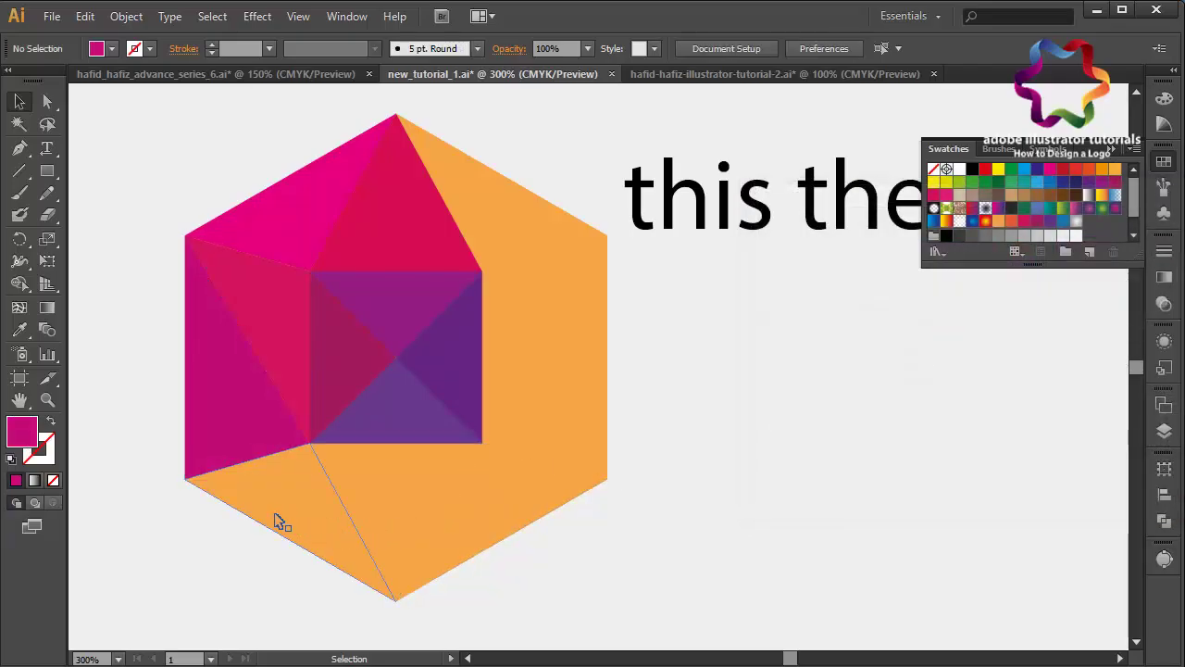
- Recolour the orange lower-left facet a dark plum purple-magenta
{"action": "left_click", "coordinate": [280, 523]}
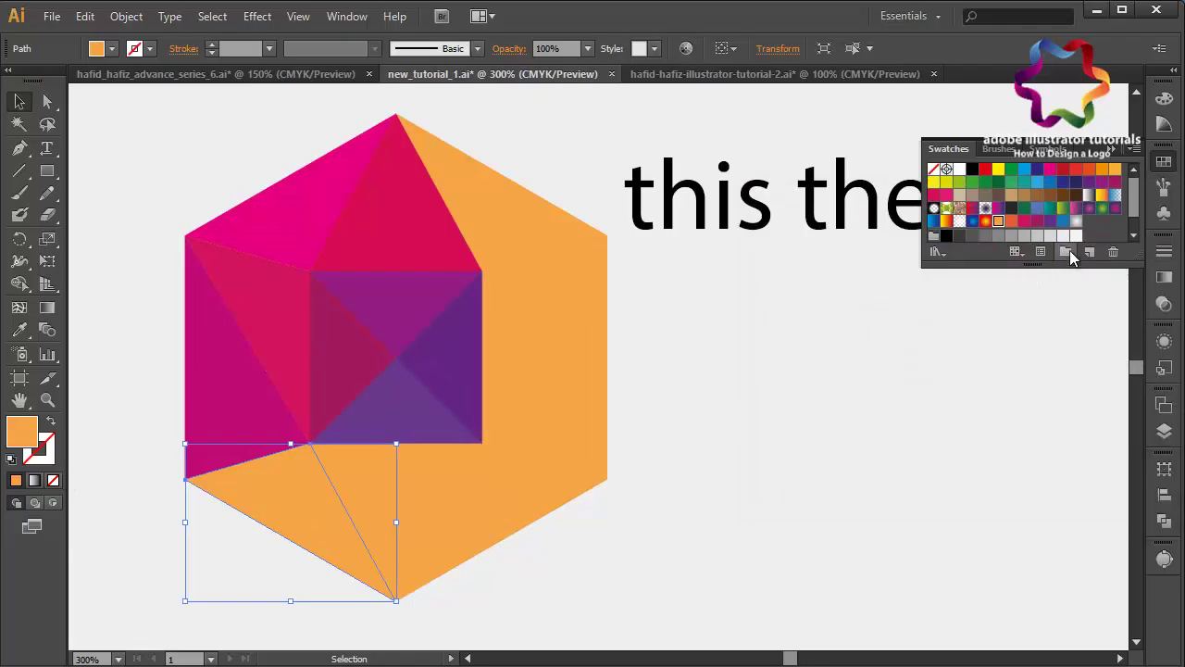
{"action": "left_click", "coordinate": [1050, 222]}
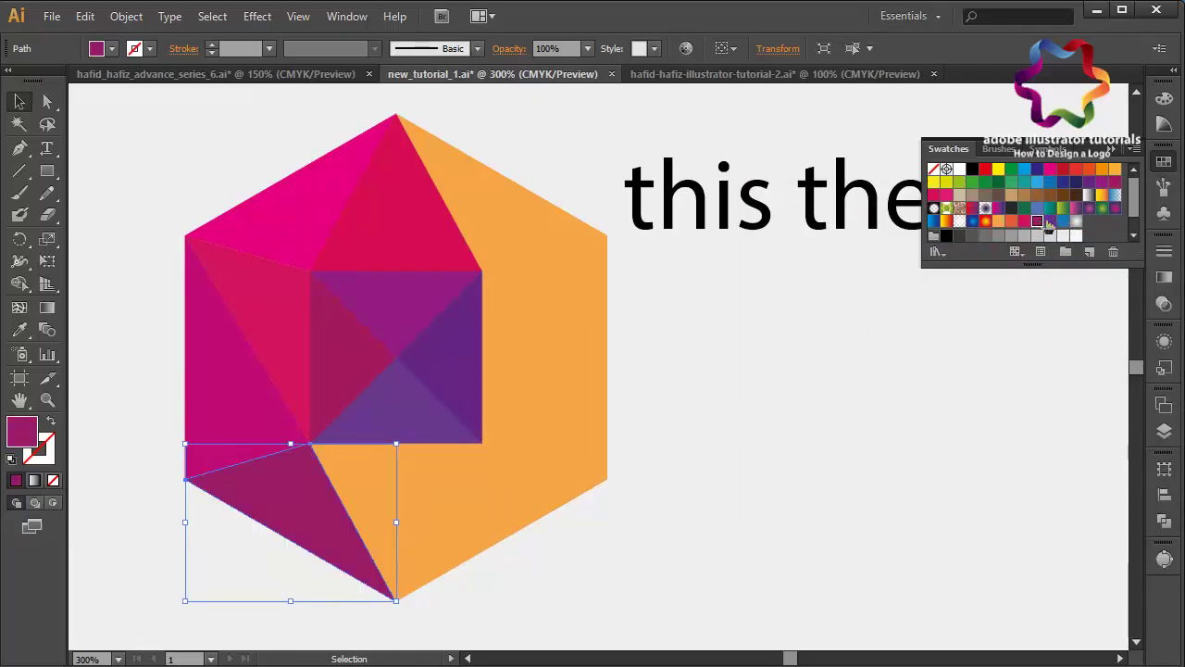
{"action": "left_click", "coordinate": [832, 458]}
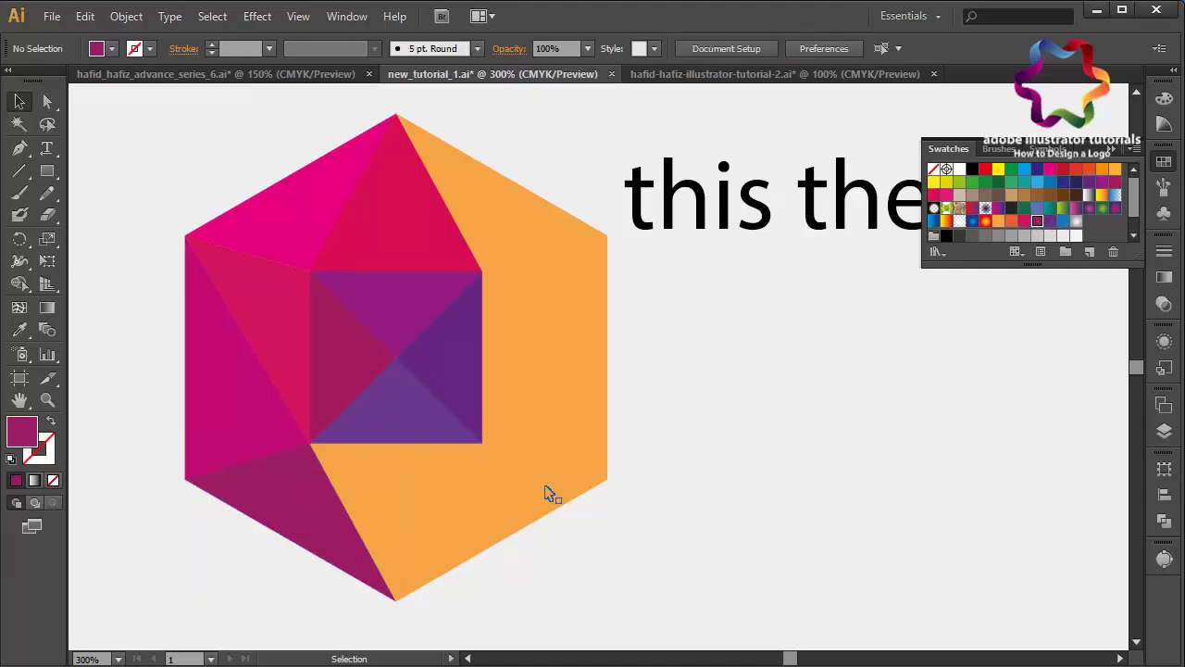
- Try several swatches on the orange lower-middle facet, settling on dark magenta
{"action": "left_click", "coordinate": [415, 502]}
{"action": "left_click", "coordinate": [1062, 183]}
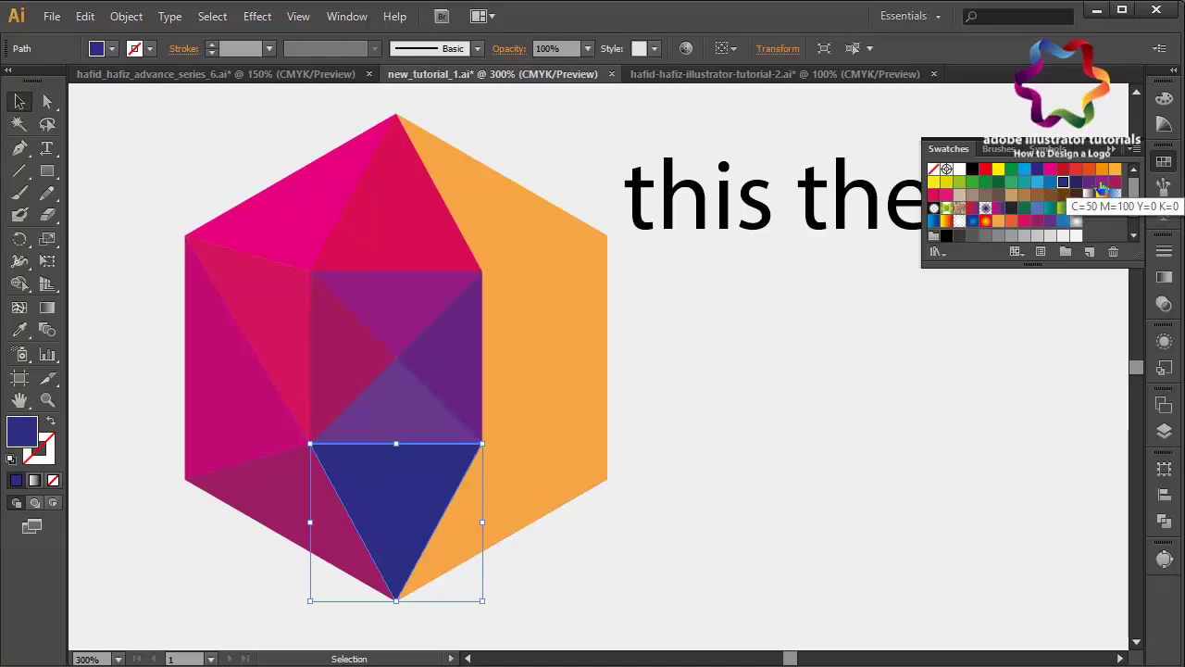
{"action": "left_click", "coordinate": [1101, 184]}
{"action": "left_click", "coordinate": [1089, 183]}
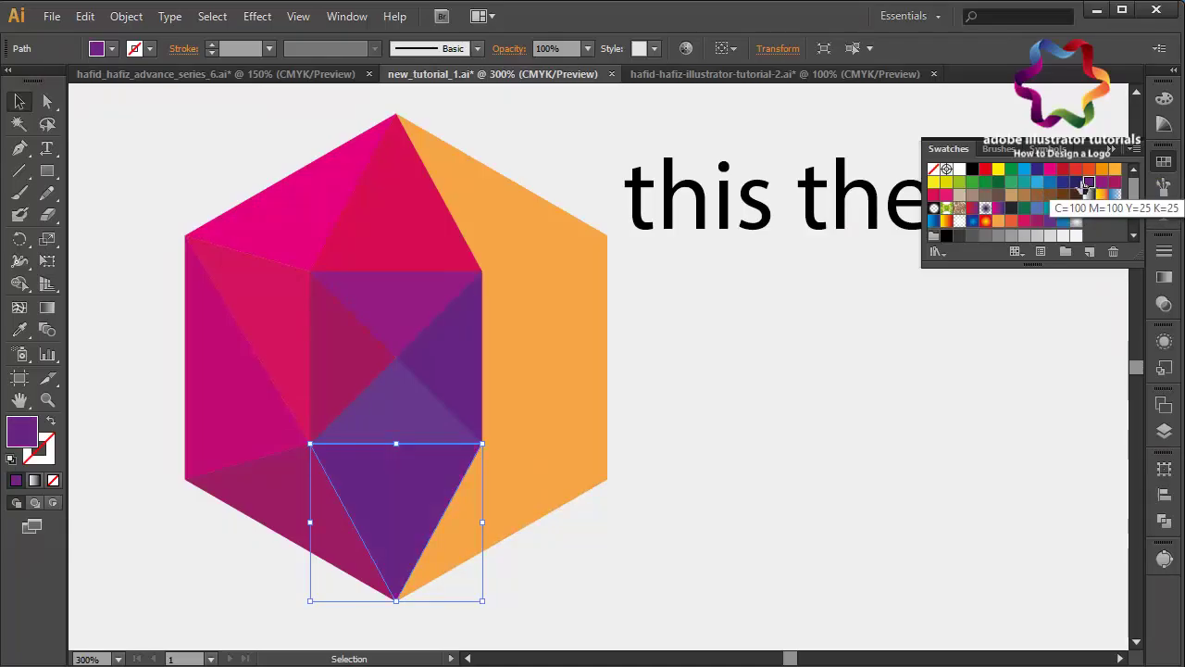
{"action": "left_click", "coordinate": [1076, 183]}
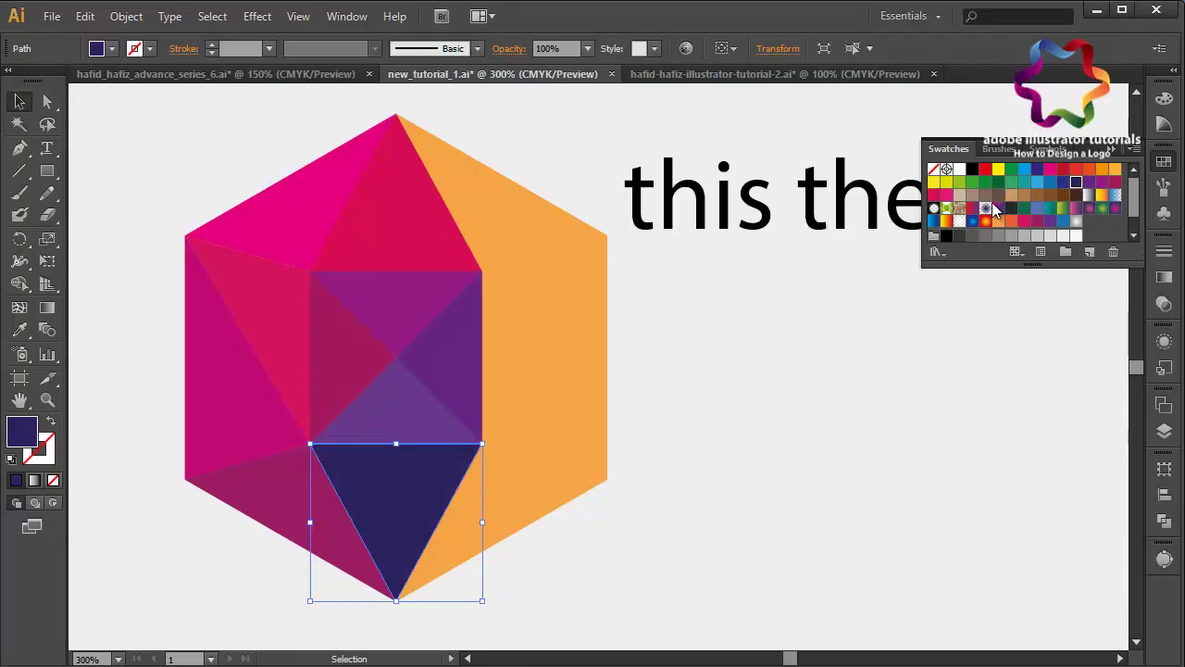
{"action": "left_click", "coordinate": [1050, 222]}
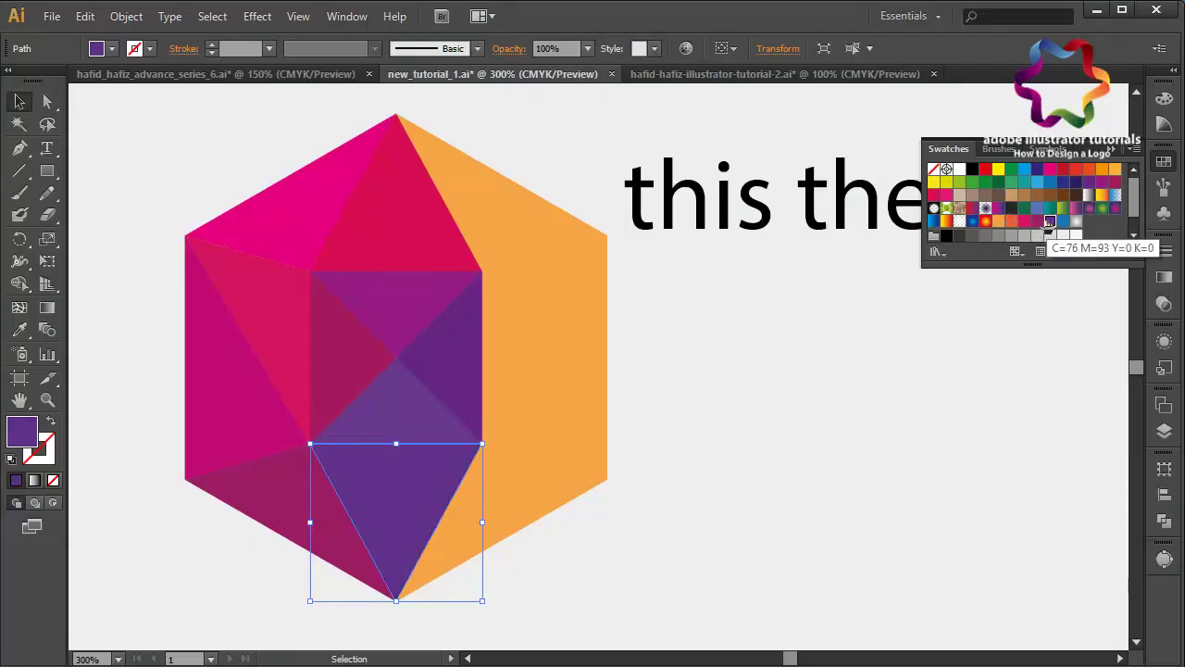
{"action": "left_click", "coordinate": [1037, 221]}
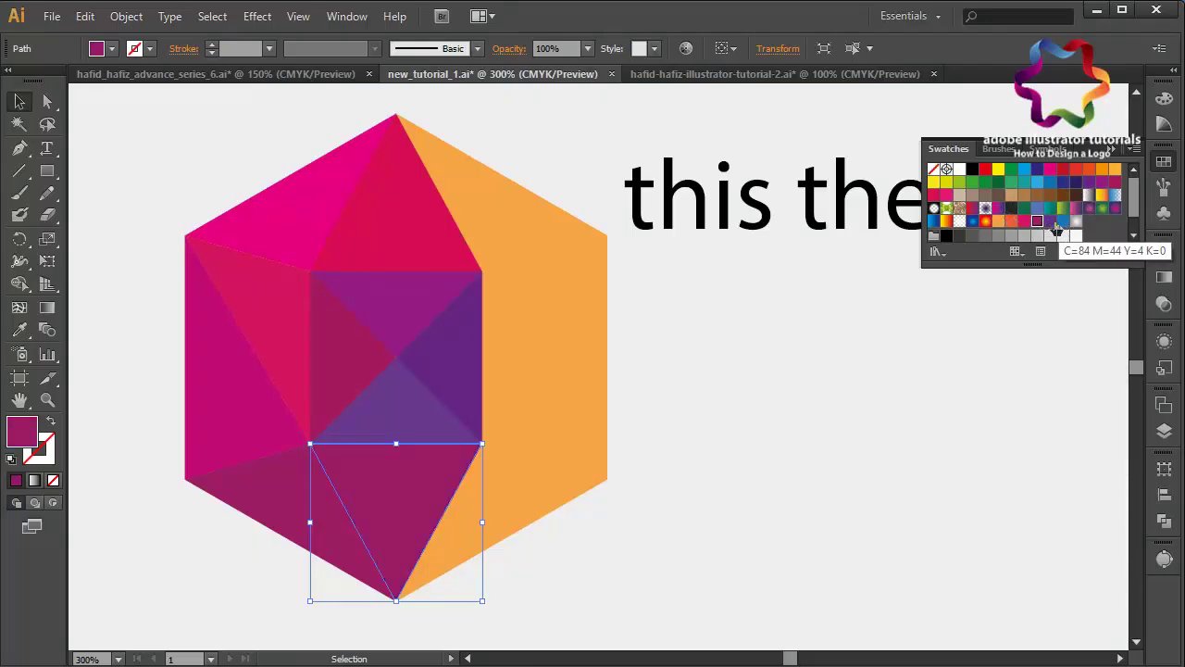
{"action": "left_click", "coordinate": [1050, 222]}
{"action": "left_click", "coordinate": [1024, 222]}
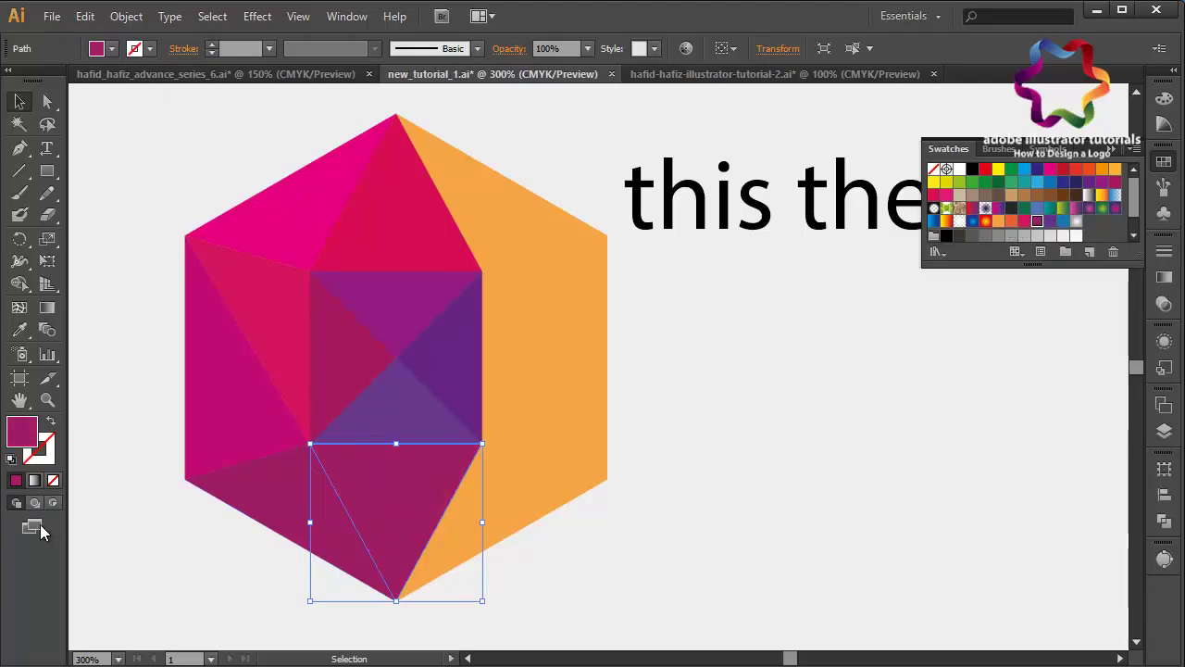
{"action": "double_click", "coordinate": [28, 435]}
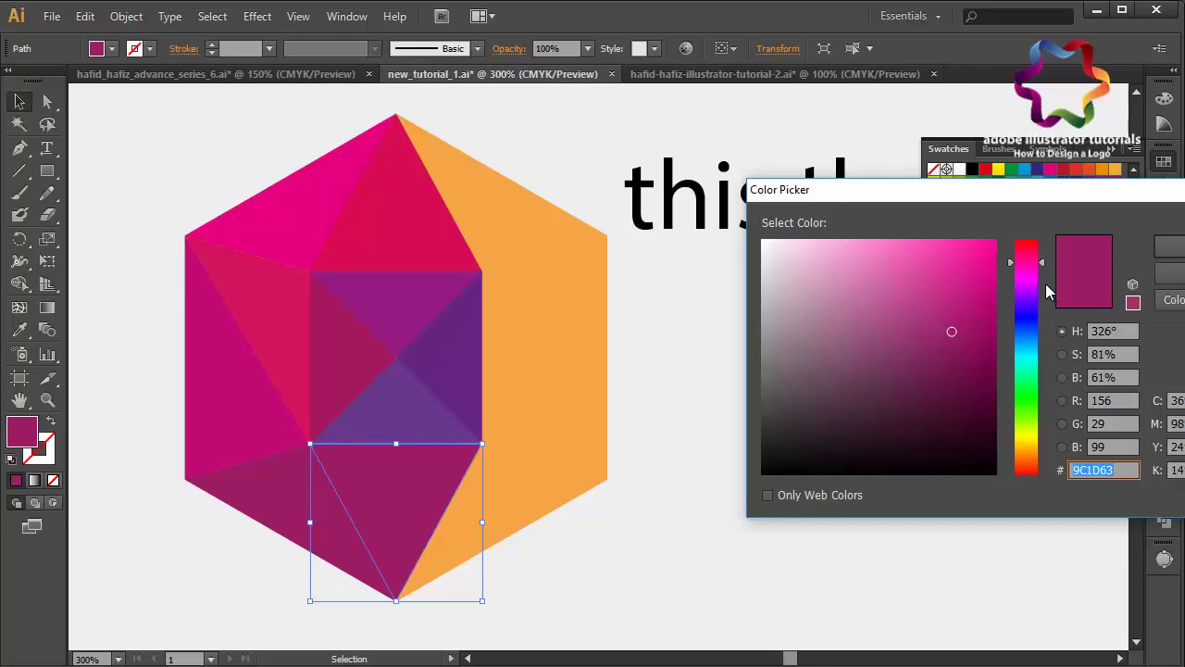
{"action": "left_click", "coordinate": [1169, 246]}
{"action": "left_click", "coordinate": [725, 541]}
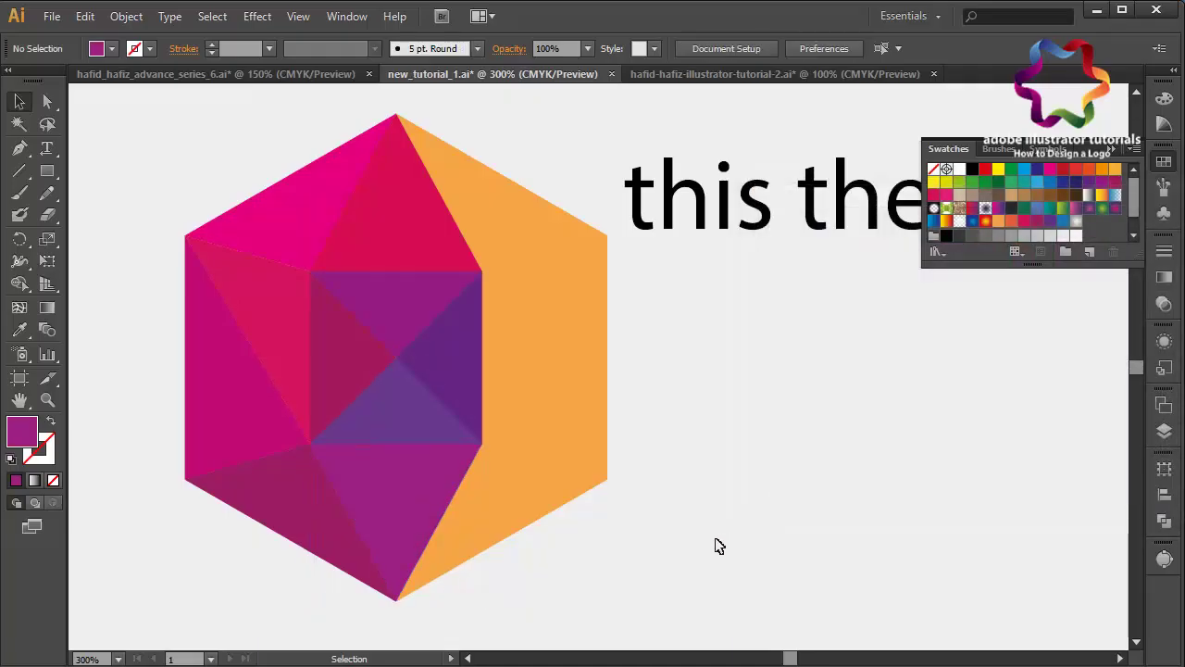
- Shift the lower-middle facet's hue toward purple, then violet, in the Color Picker
{"action": "left_click", "coordinate": [389, 505]}
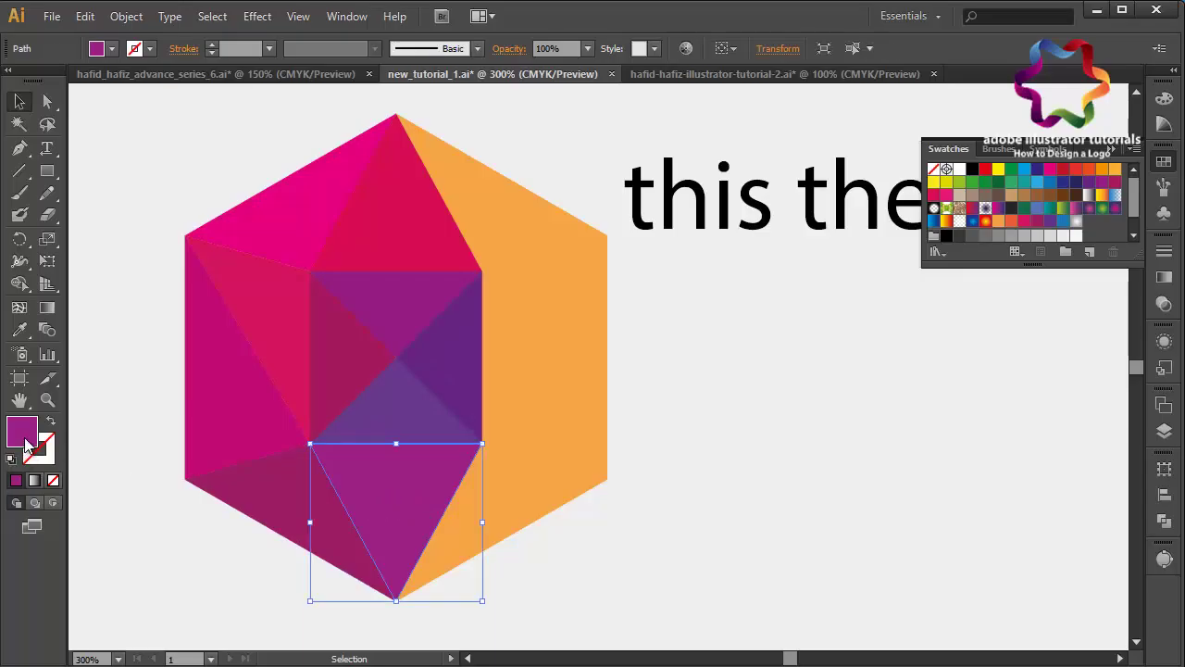
{"action": "double_click", "coordinate": [26, 437]}
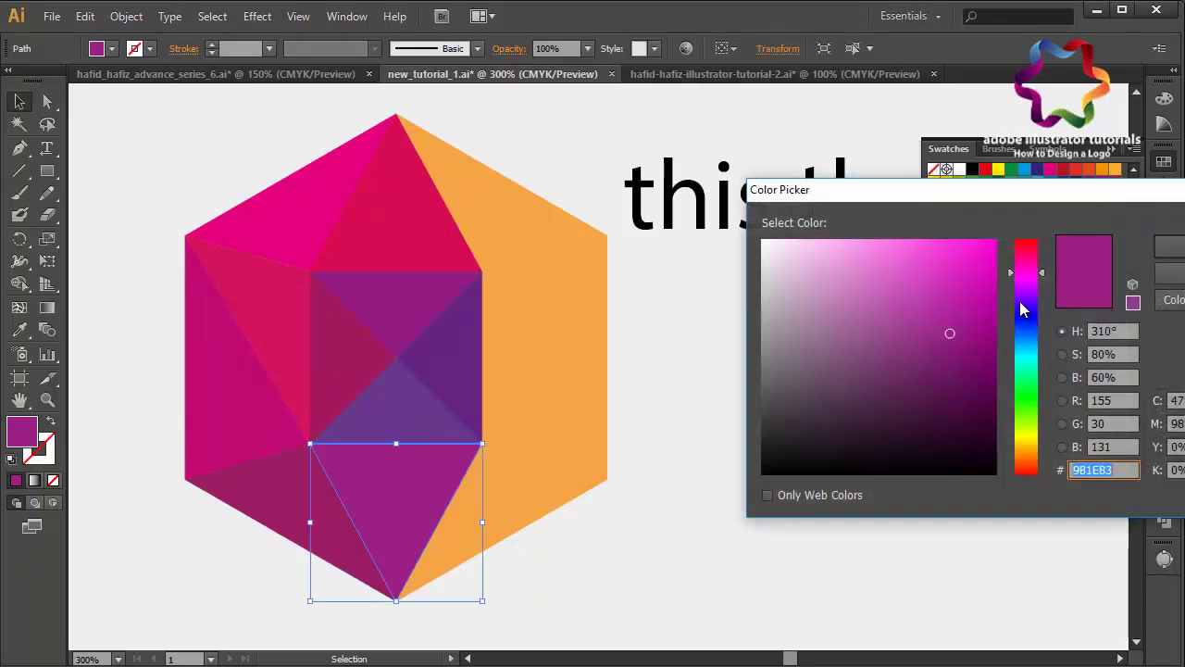
{"action": "left_click", "coordinate": [1022, 292]}
{"action": "left_click", "coordinate": [1168, 246]}
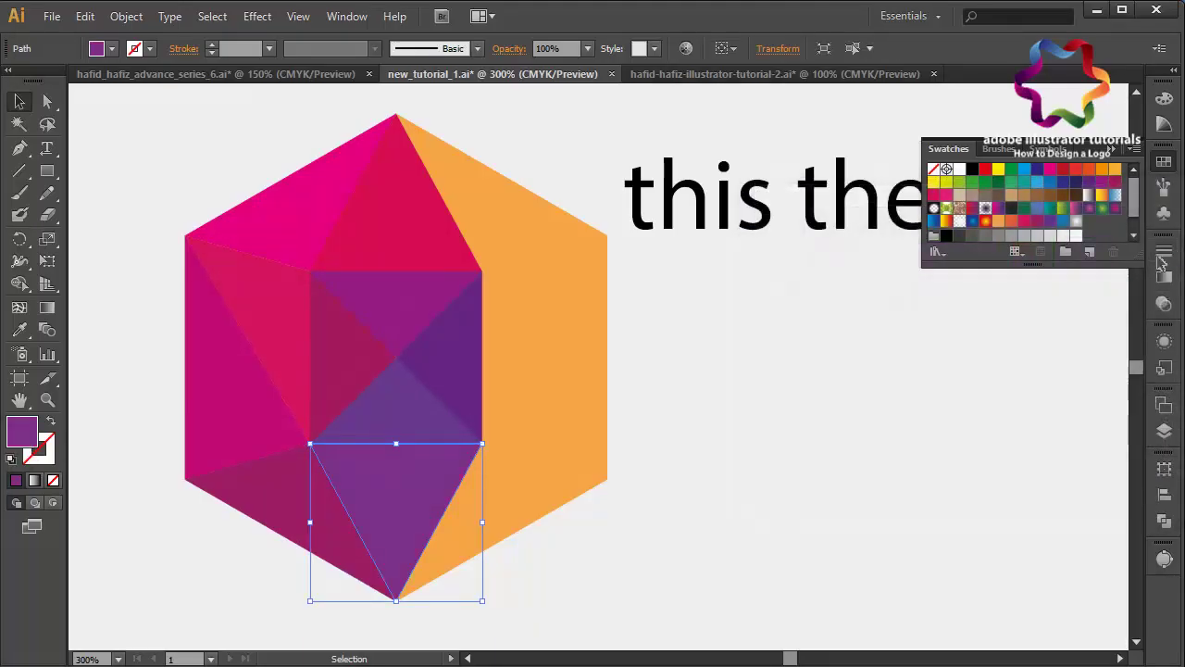
{"action": "left_click", "coordinate": [727, 500]}
{"action": "left_click", "coordinate": [444, 503]}
{"action": "double_click", "coordinate": [26, 437]}
{"action": "left_click", "coordinate": [1025, 295]}
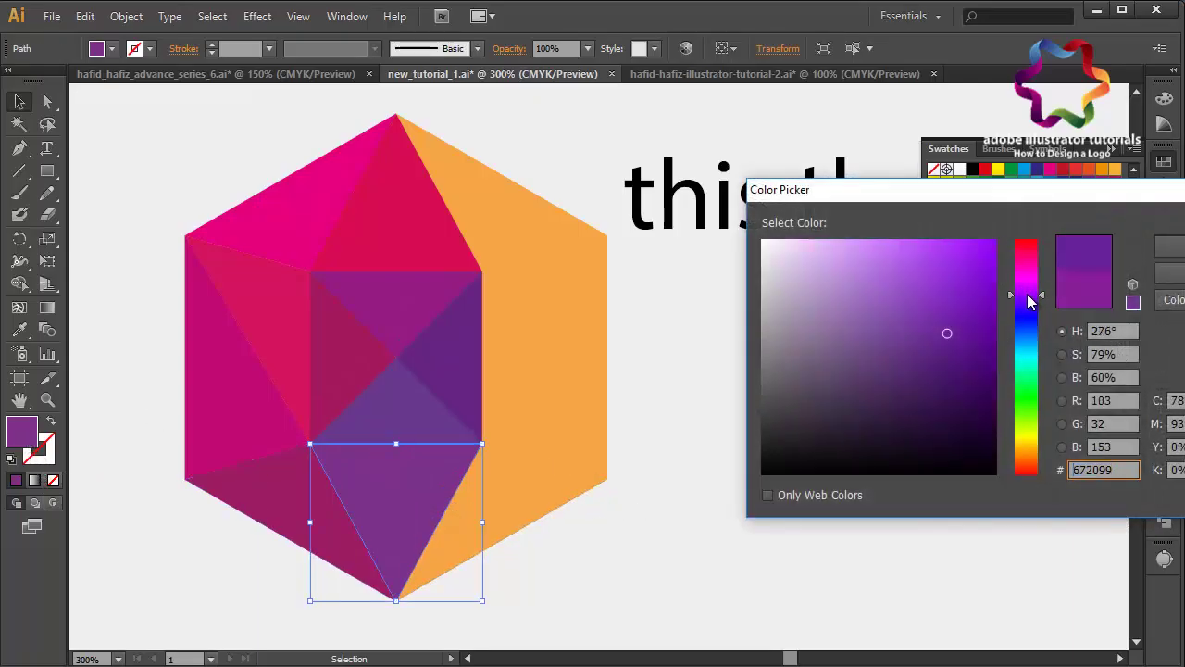
{"action": "left_click", "coordinate": [1168, 246]}
{"action": "left_click", "coordinate": [747, 547]}
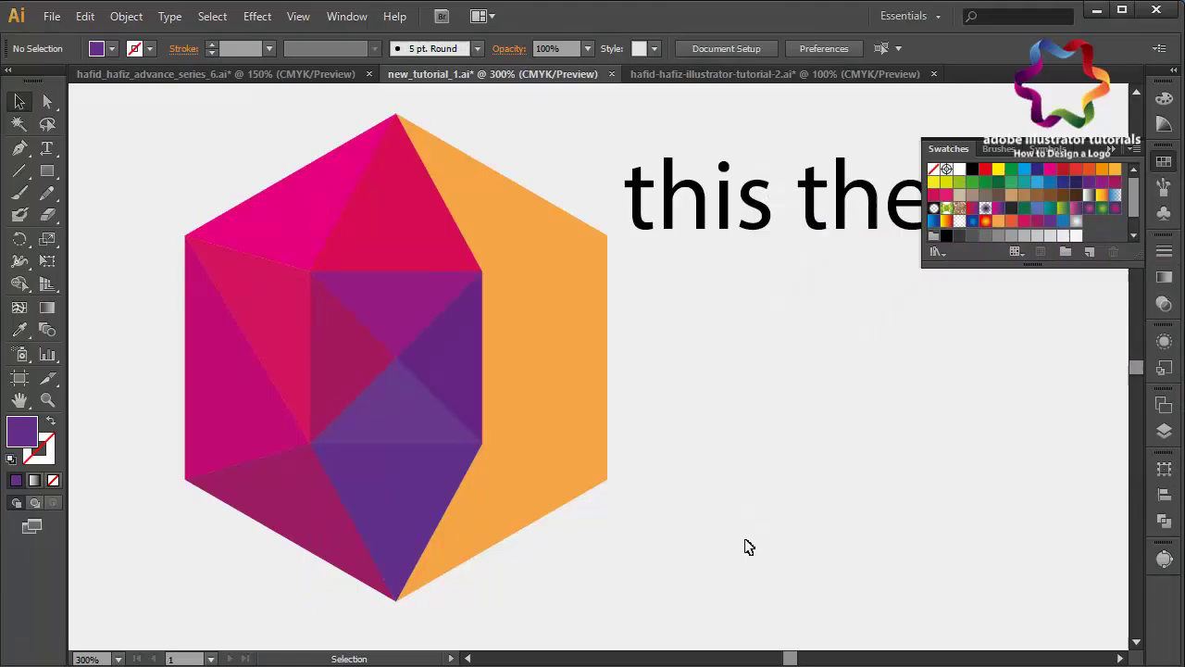
- Fill the bottom-right facet dark navy and the right-side facet a darker purple
{"action": "left_click", "coordinate": [507, 515]}
{"action": "left_click", "coordinate": [1078, 189]}
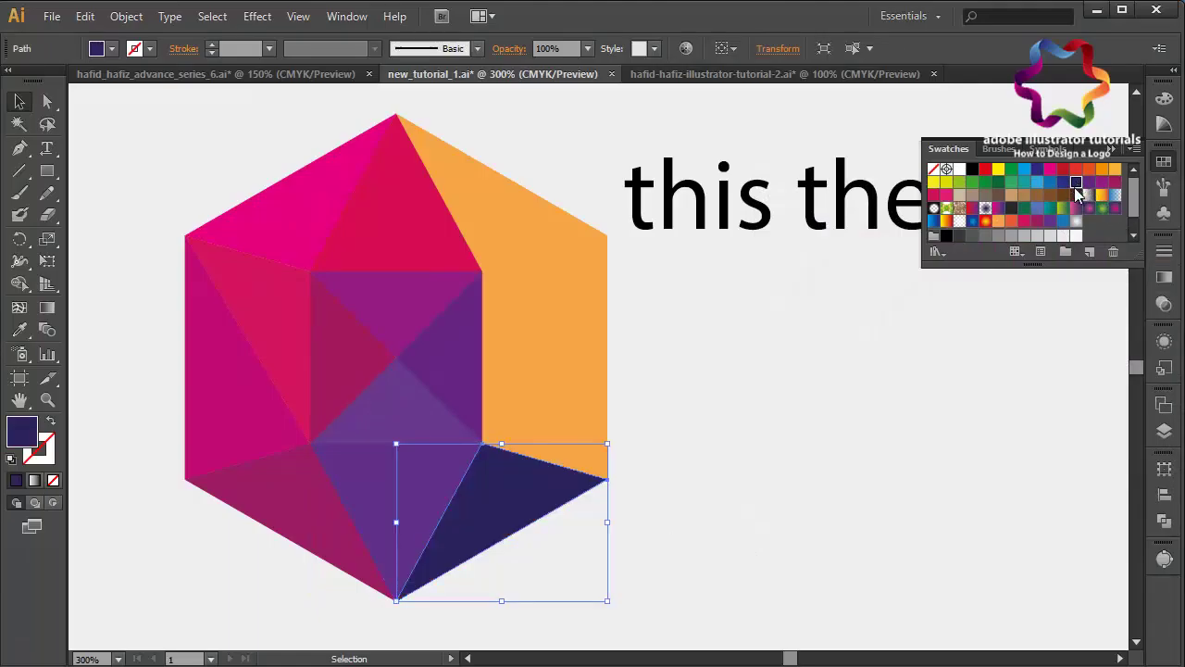
{"action": "left_click", "coordinate": [561, 431]}
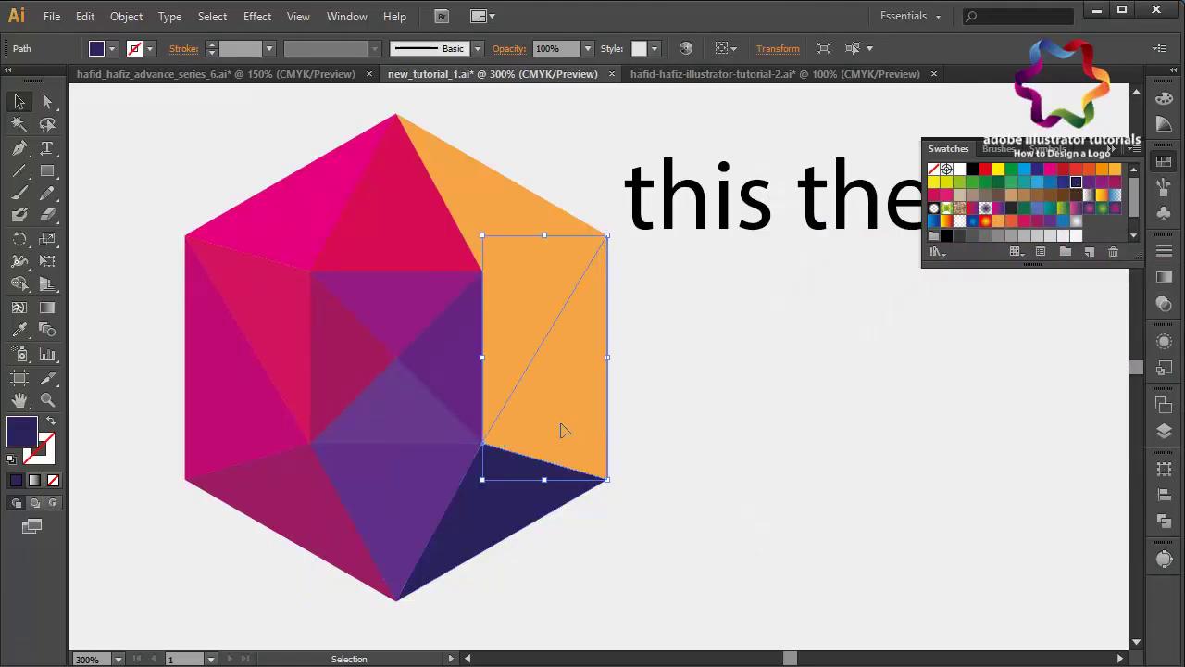
{"action": "left_click", "coordinate": [1089, 182]}
{"action": "left_click", "coordinate": [1100, 192]}
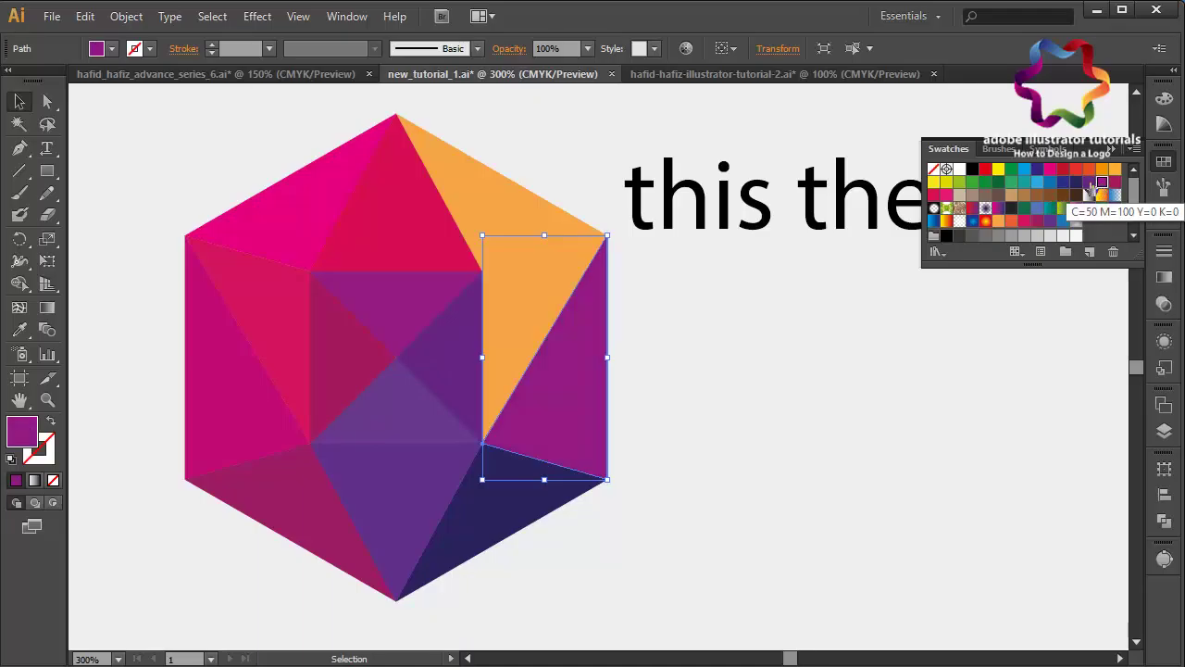
{"action": "left_click", "coordinate": [1089, 182]}
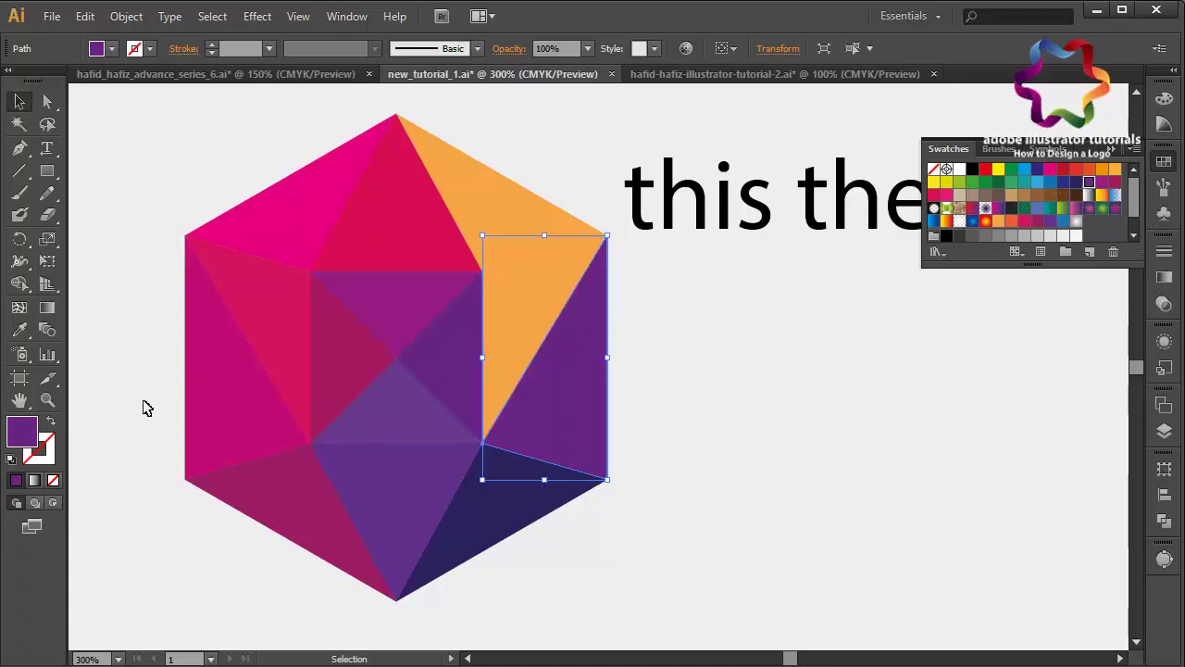
{"action": "double_click", "coordinate": [27, 433]}
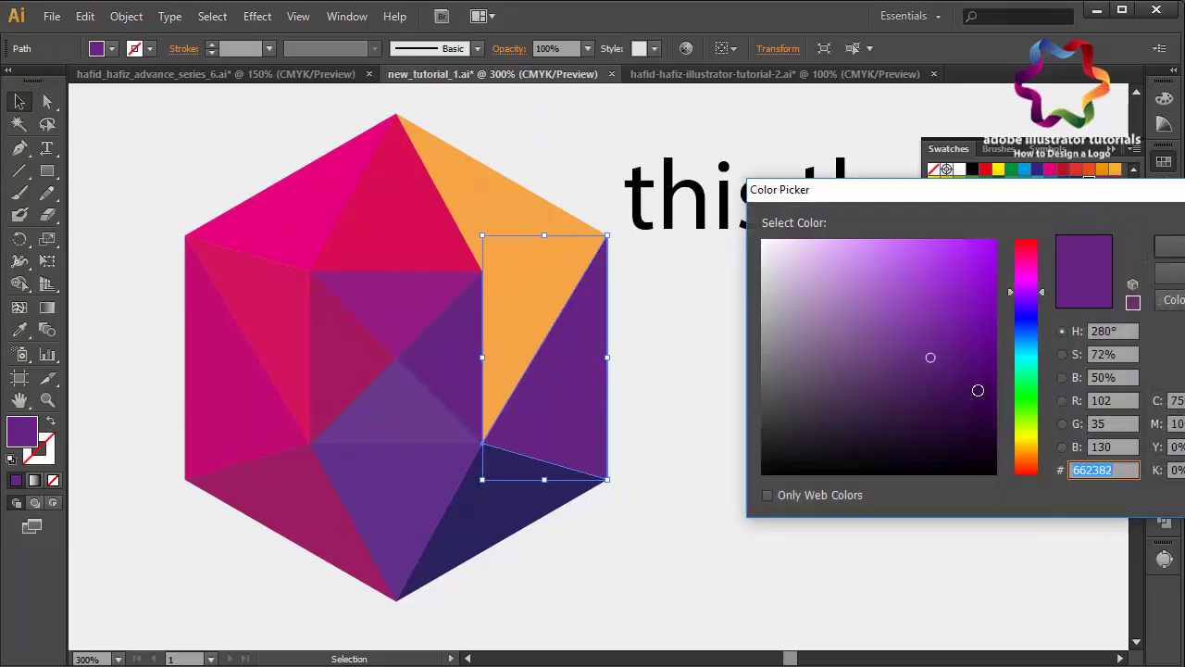
{"action": "left_click", "coordinate": [1169, 246]}
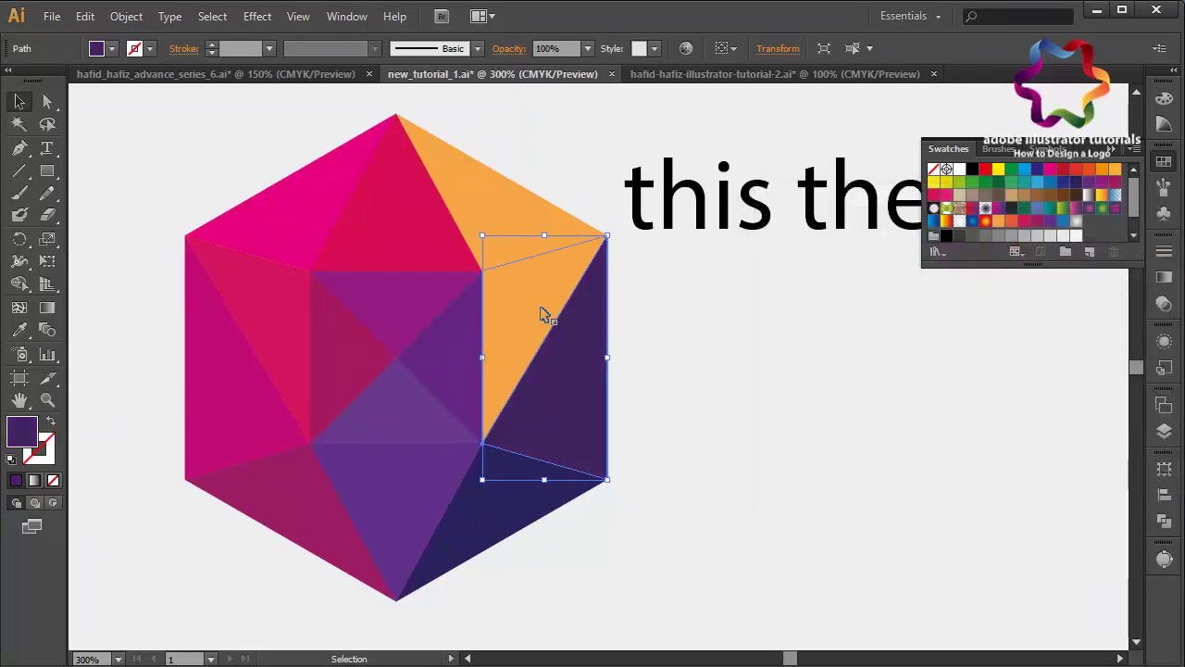
- Recolour the grouped orange right triangle from orange to raspberry
{"action": "double_click", "coordinate": [544, 315]}
{"action": "key", "text": "Escape"}
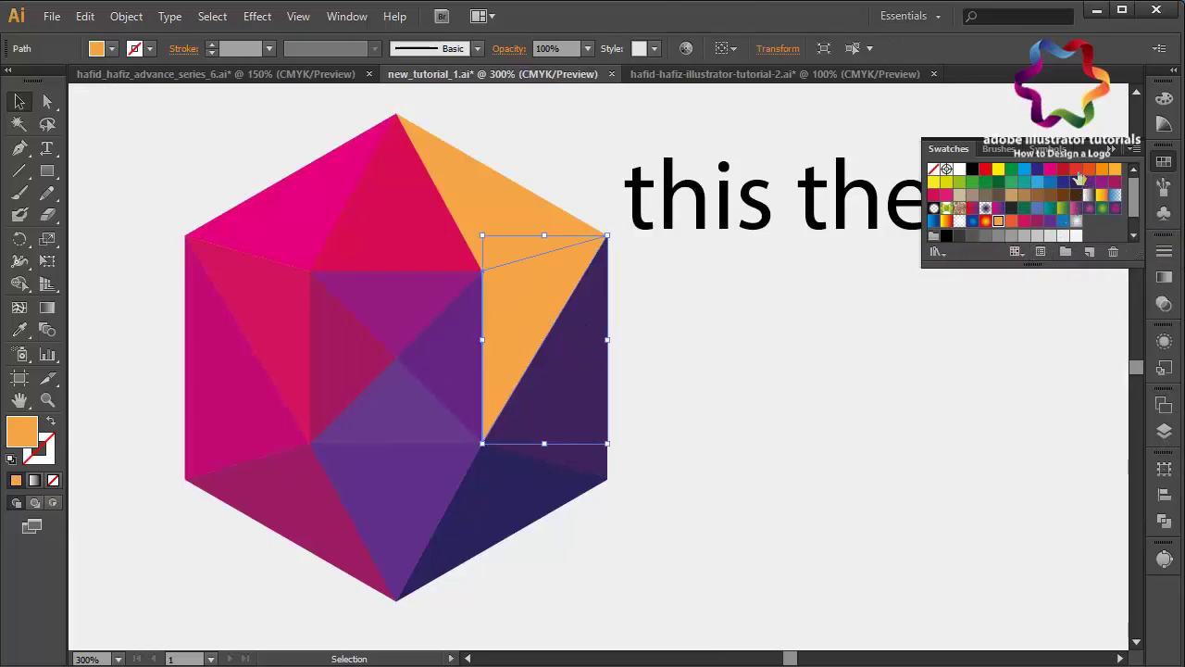
{"action": "left_click", "coordinate": [1077, 171]}
{"action": "left_click", "coordinate": [1050, 170]}
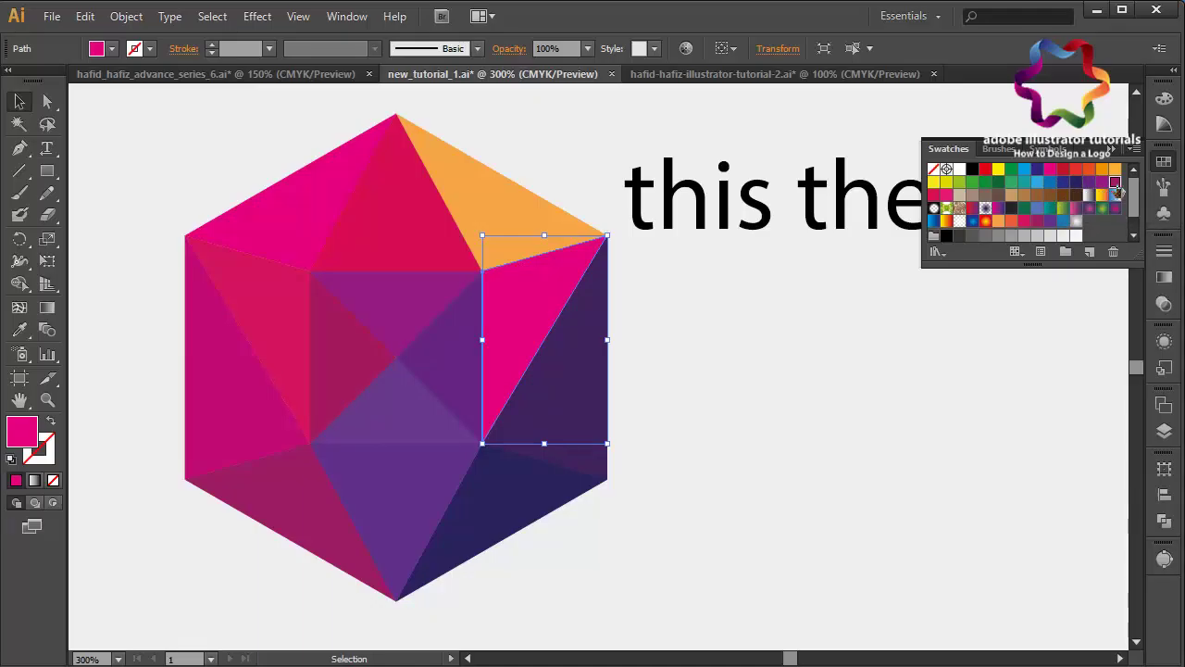
{"action": "left_click", "coordinate": [1116, 184]}
{"action": "left_click", "coordinate": [482, 218]}
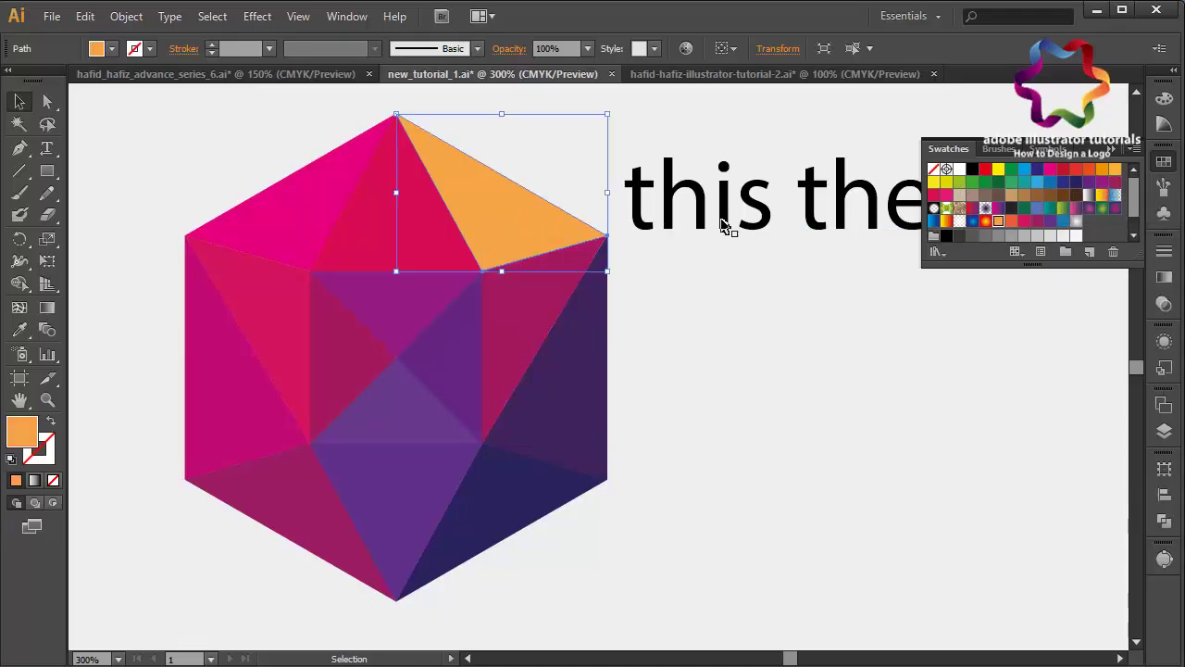
- Try magenta, raspberry and pink swatches on the top-right facet
{"action": "left_click", "coordinate": [1050, 171]}
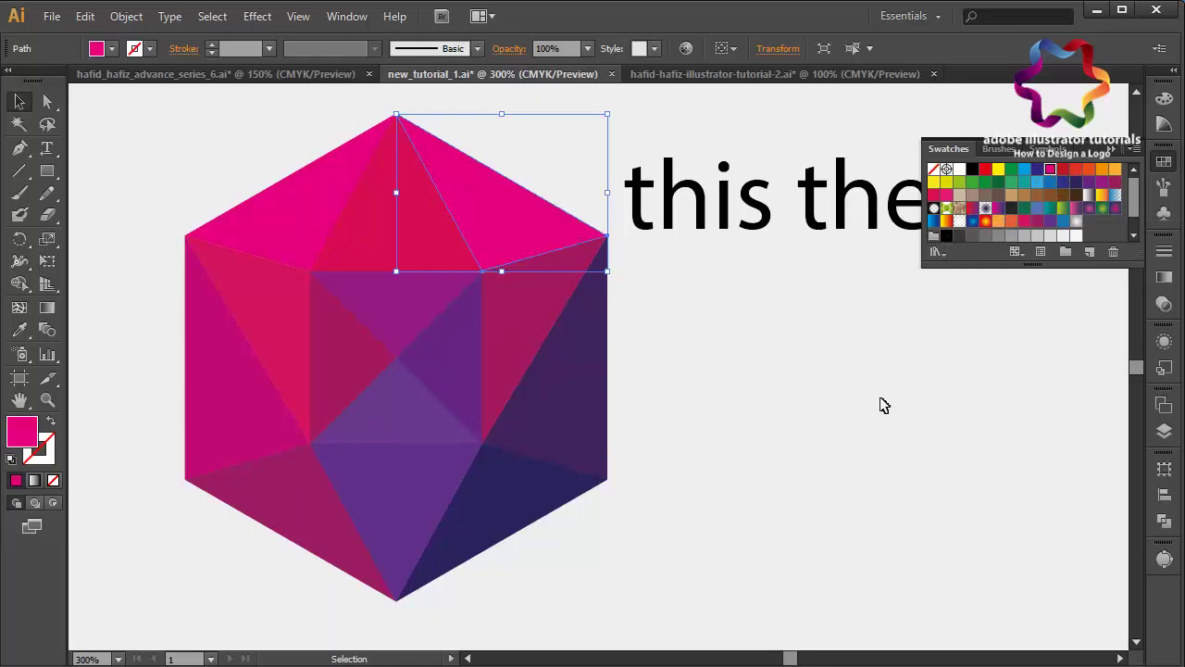
{"action": "left_click", "coordinate": [1011, 220]}
{"action": "left_click", "coordinate": [878, 364]}
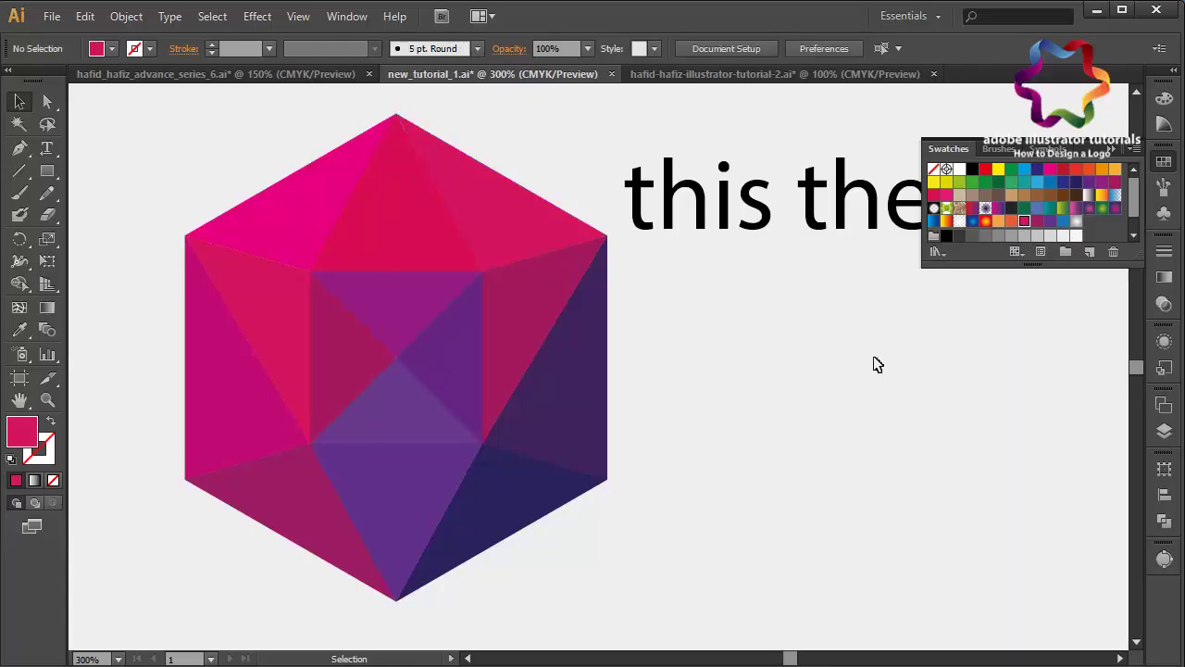
{"action": "left_click", "coordinate": [496, 232]}
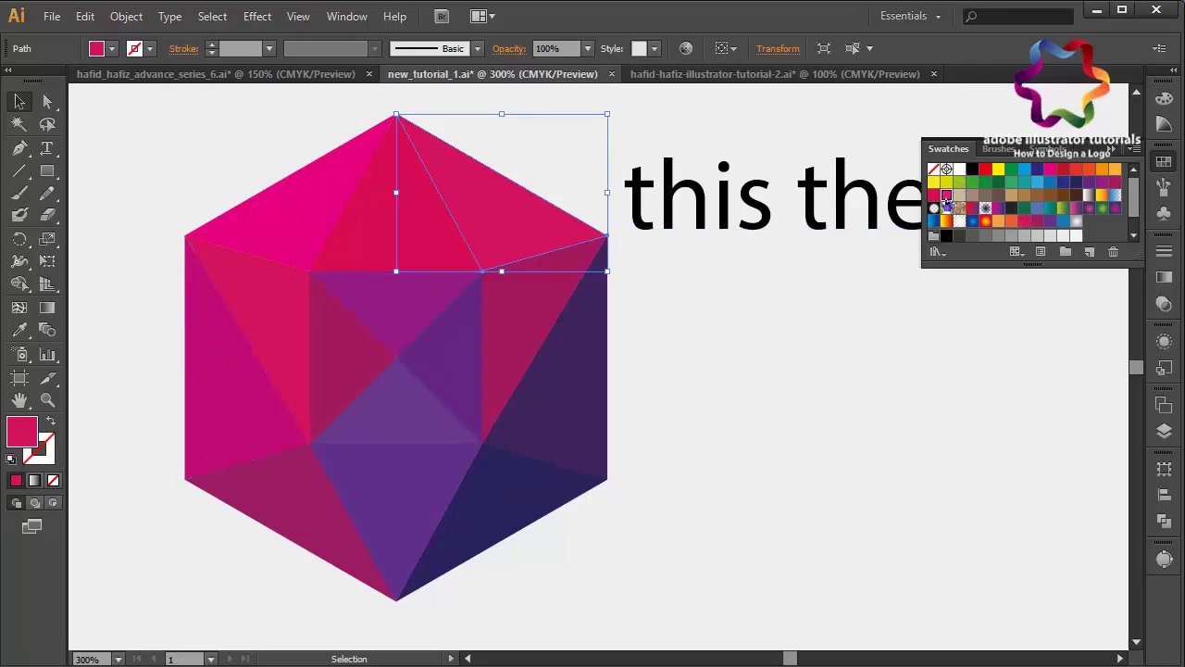
{"action": "left_click", "coordinate": [944, 196]}
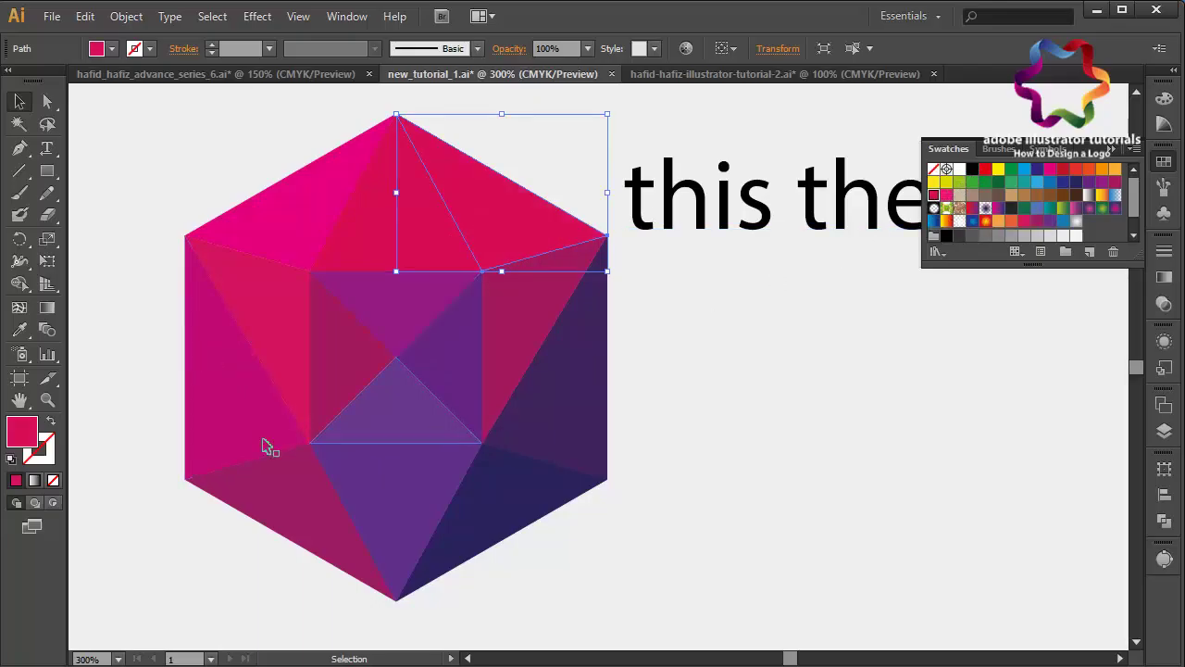
- Deepen the top-right facet's fill to crimson in the Color Picker
{"action": "double_click", "coordinate": [17, 439]}
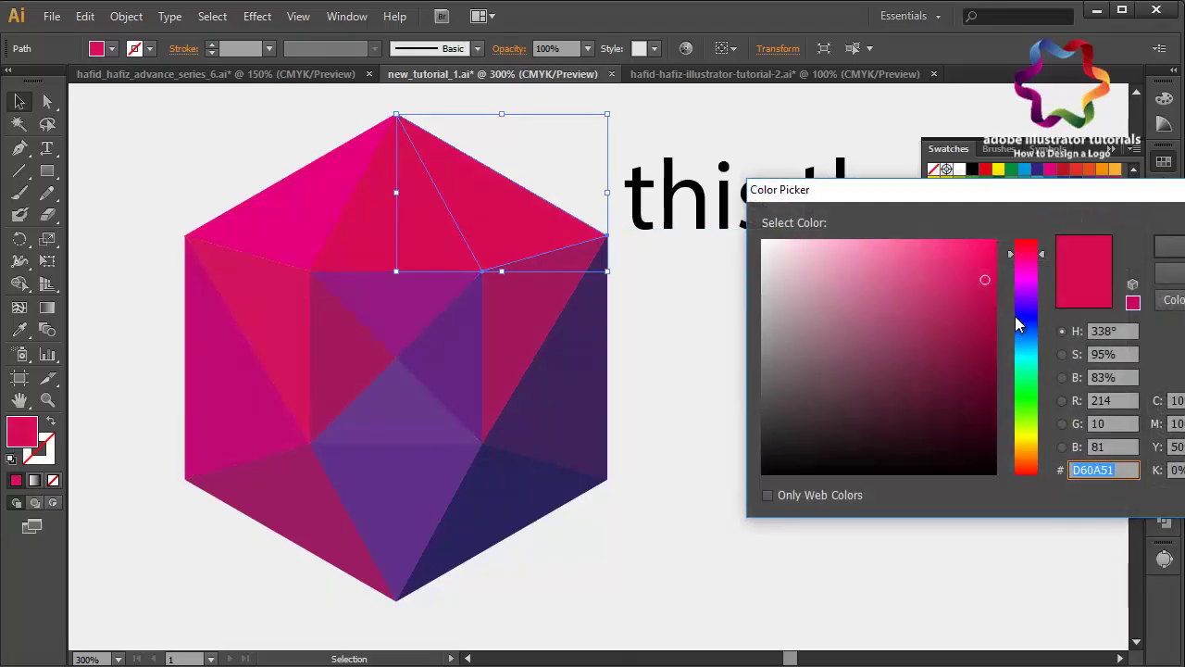
{"action": "left_click", "coordinate": [988, 308]}
{"action": "left_click", "coordinate": [1168, 248]}
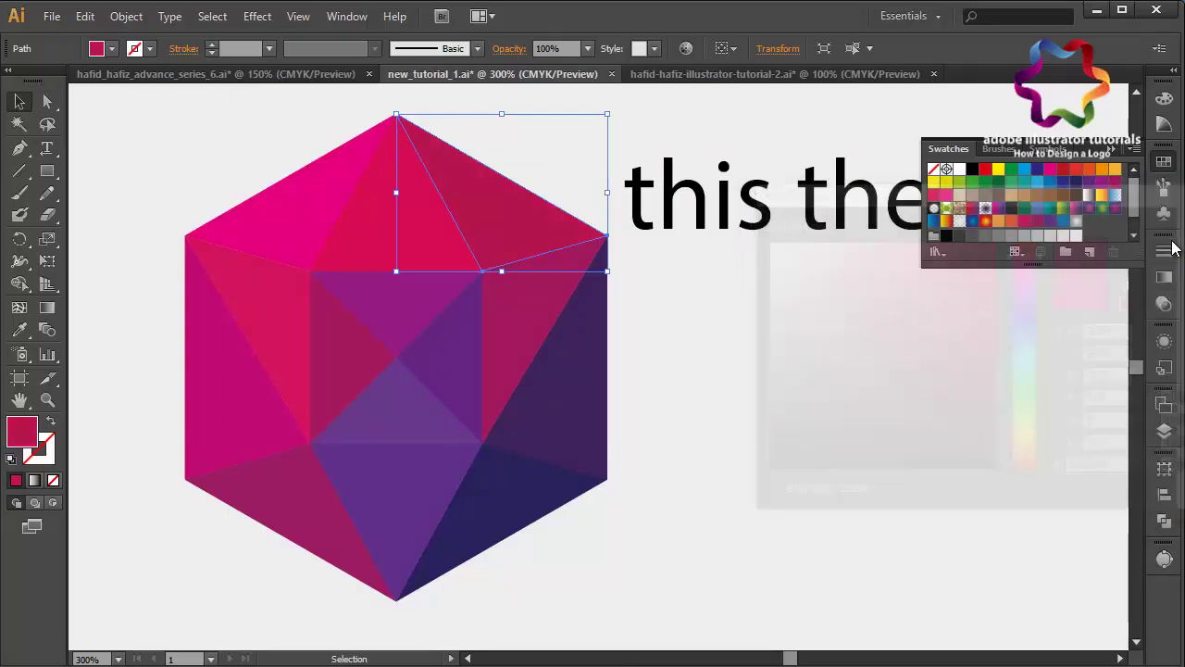
{"action": "left_click", "coordinate": [672, 410]}
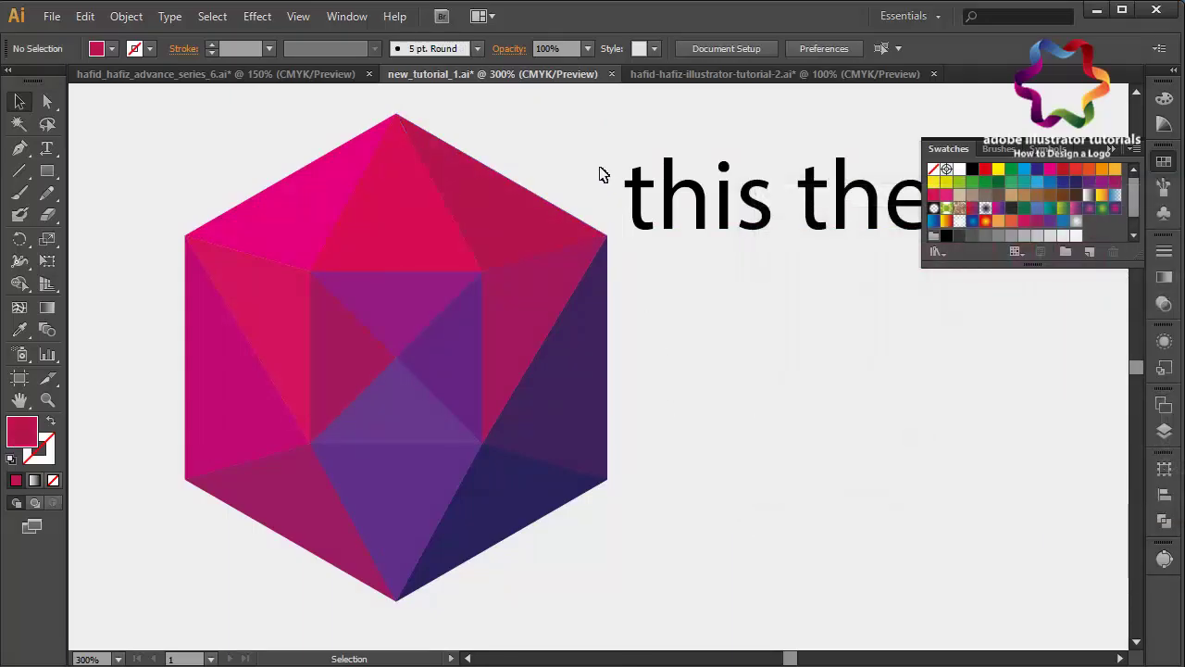
{"action": "left_click_drag", "start_coordinate": [585, 157], "coordinate": [185, 560]}
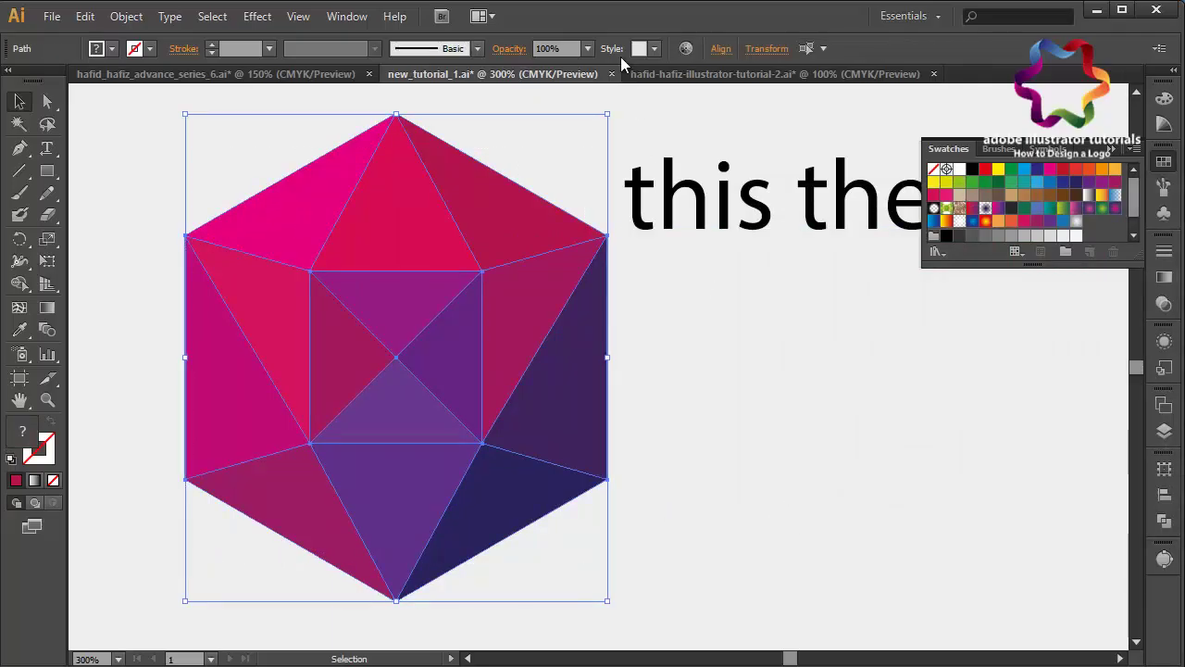
{"action": "left_click", "coordinate": [587, 48]}
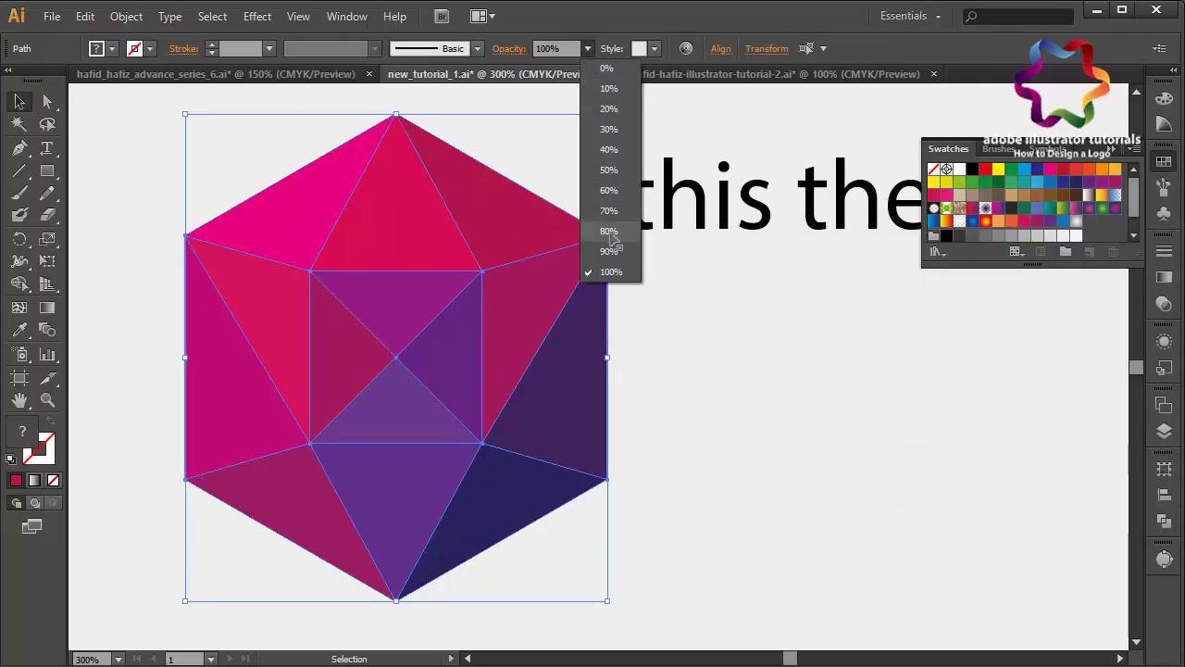
{"action": "left_click", "coordinate": [608, 231]}
{"action": "left_click", "coordinate": [669, 343]}
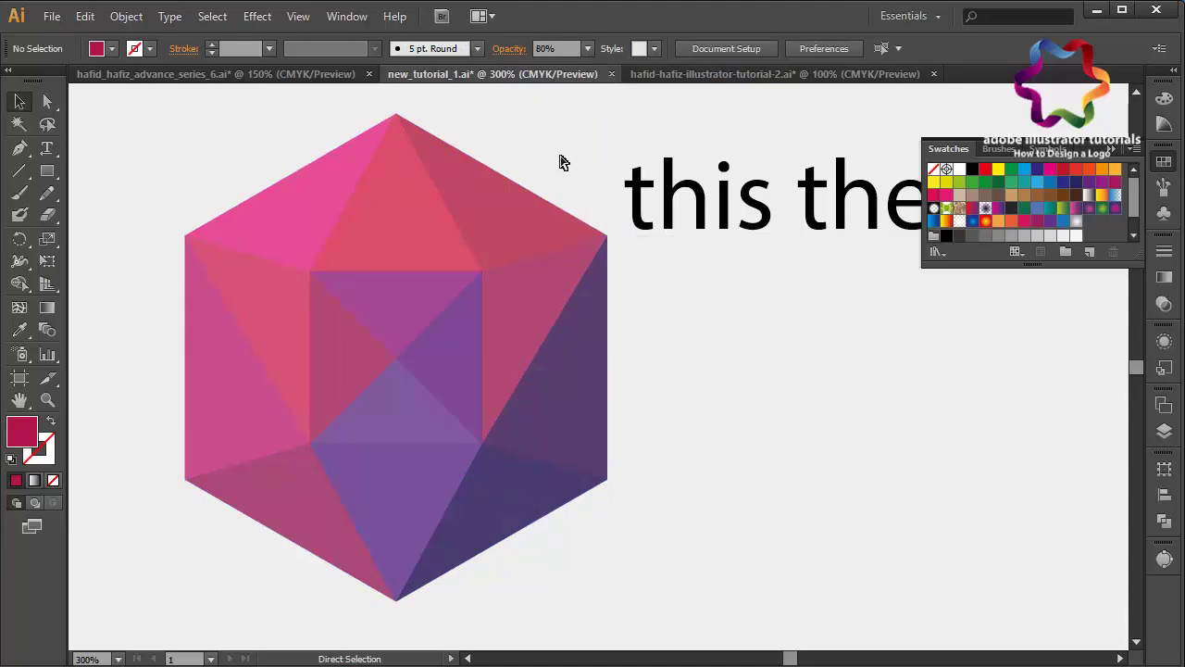
{"action": "key", "text": "ctrl+z"}
{"action": "key", "text": "ctrl+z"}
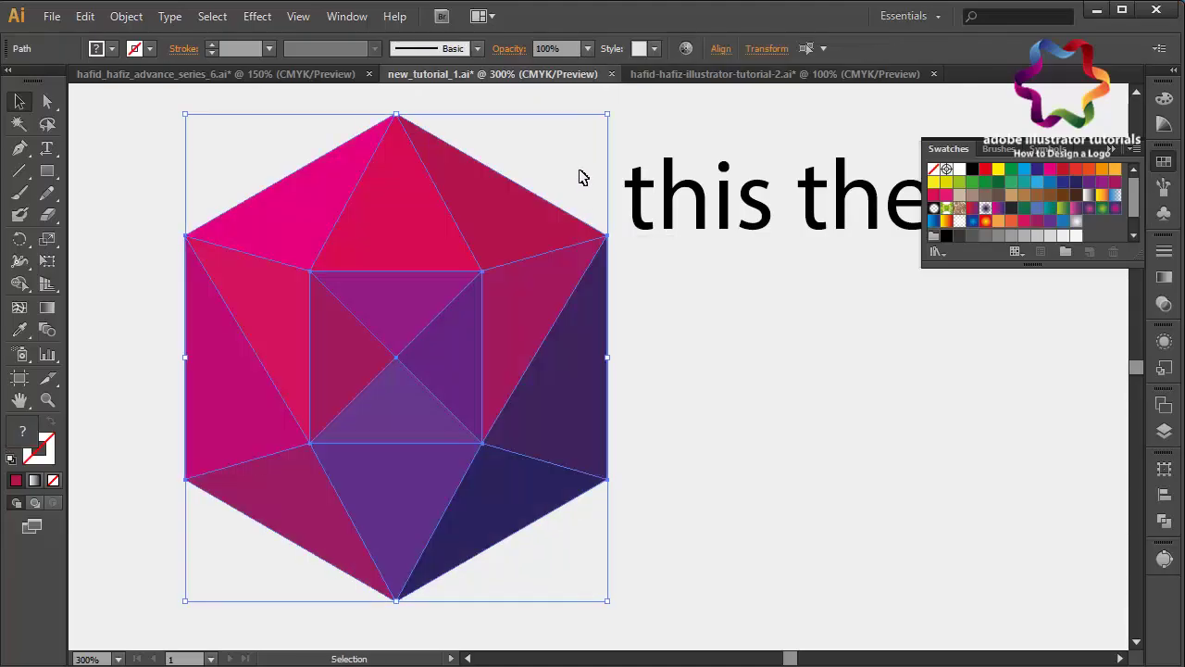
{"action": "left_click", "coordinate": [654, 321]}
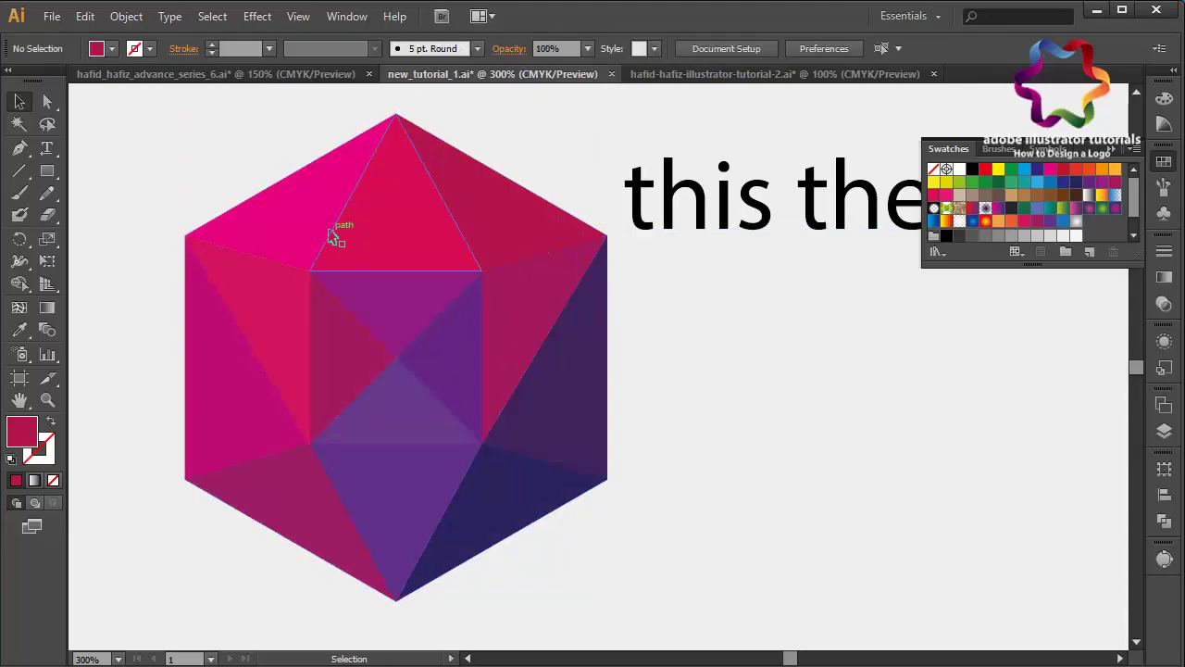
- Fill the top-left facet and the left-side facet below it with pink-to-blue gradients
{"action": "left_click", "coordinate": [314, 229]}
{"action": "key", "text": "period"}
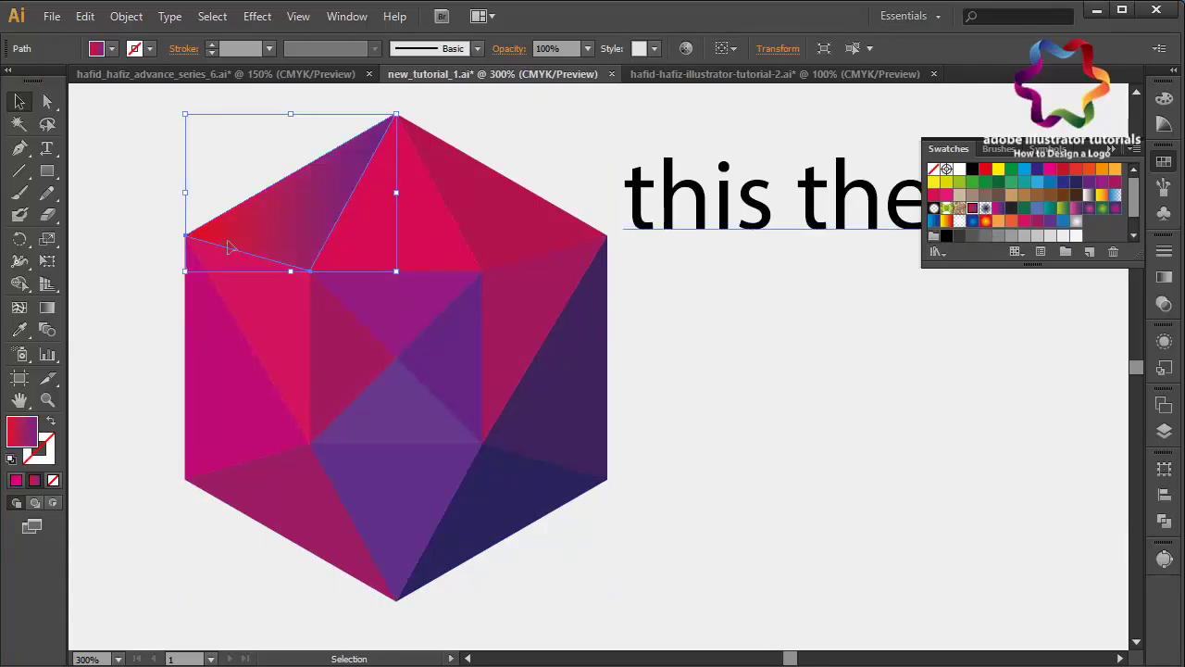
{"action": "left_click", "coordinate": [225, 341]}
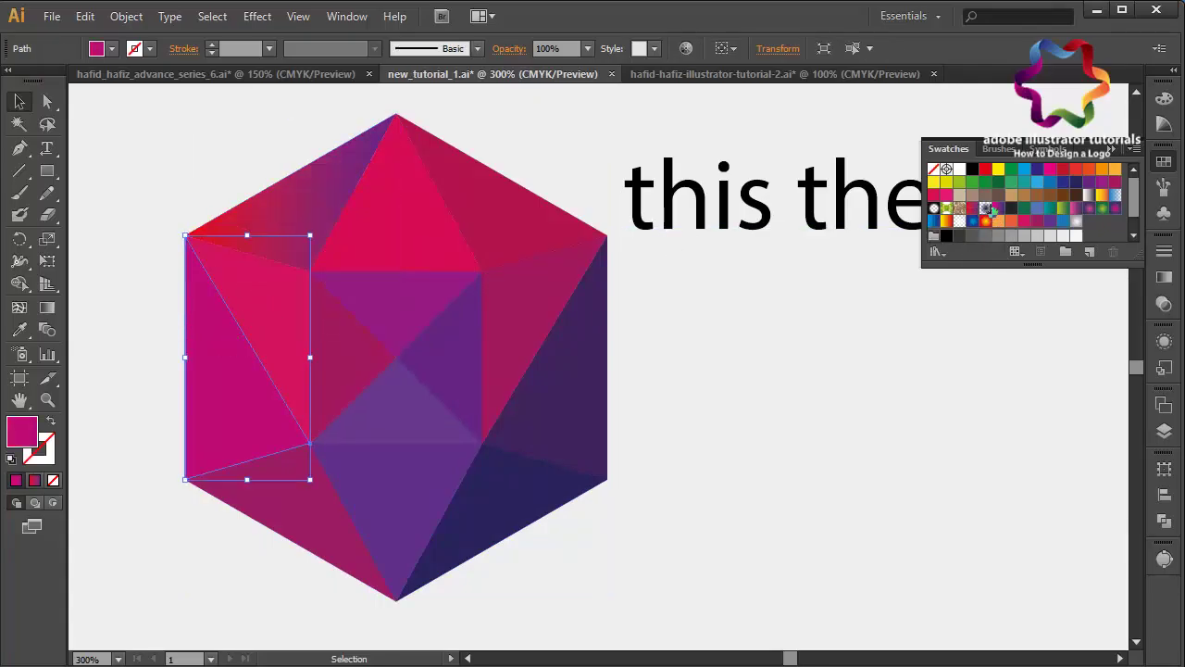
{"action": "left_click", "coordinate": [999, 207]}
- Give the neighbouring pink facet the newly saved darker pink-blue gradient
{"action": "left_click", "coordinate": [284, 335]}
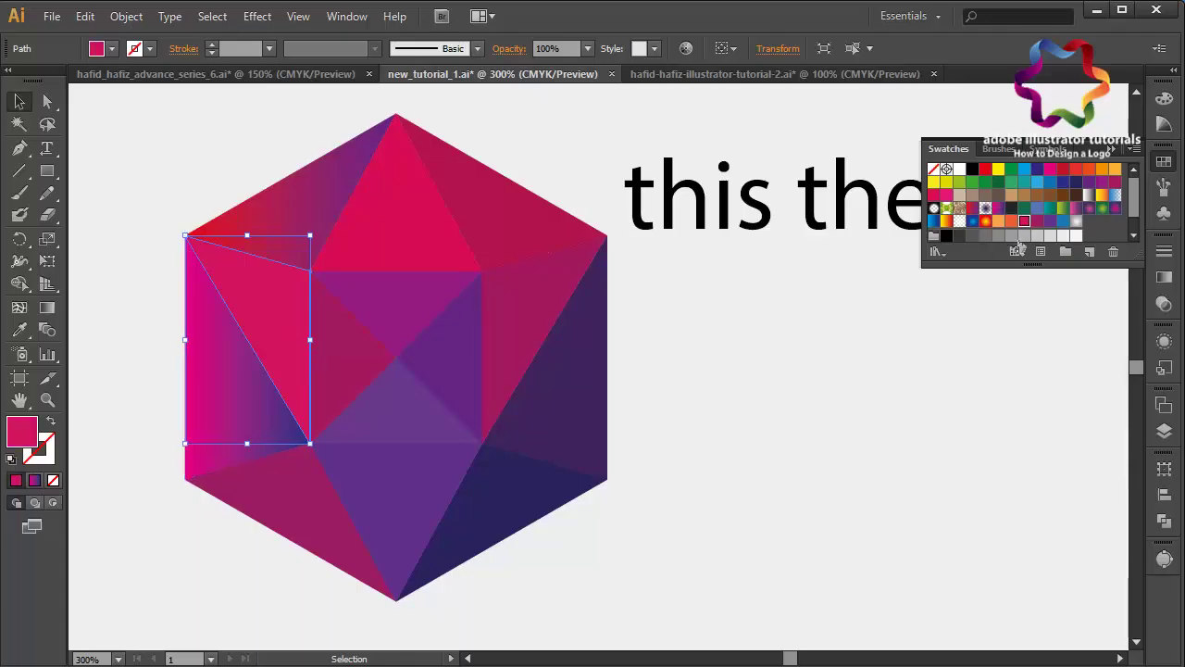
{"action": "left_click", "coordinate": [984, 208]}
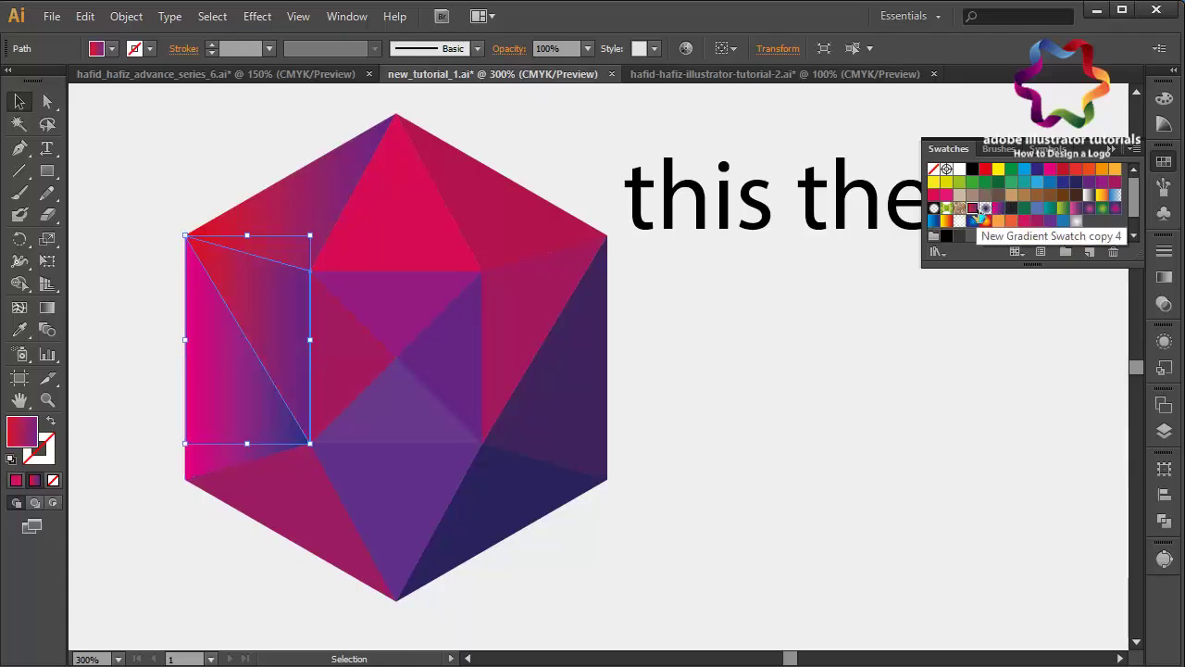
{"action": "left_click", "coordinate": [997, 208]}
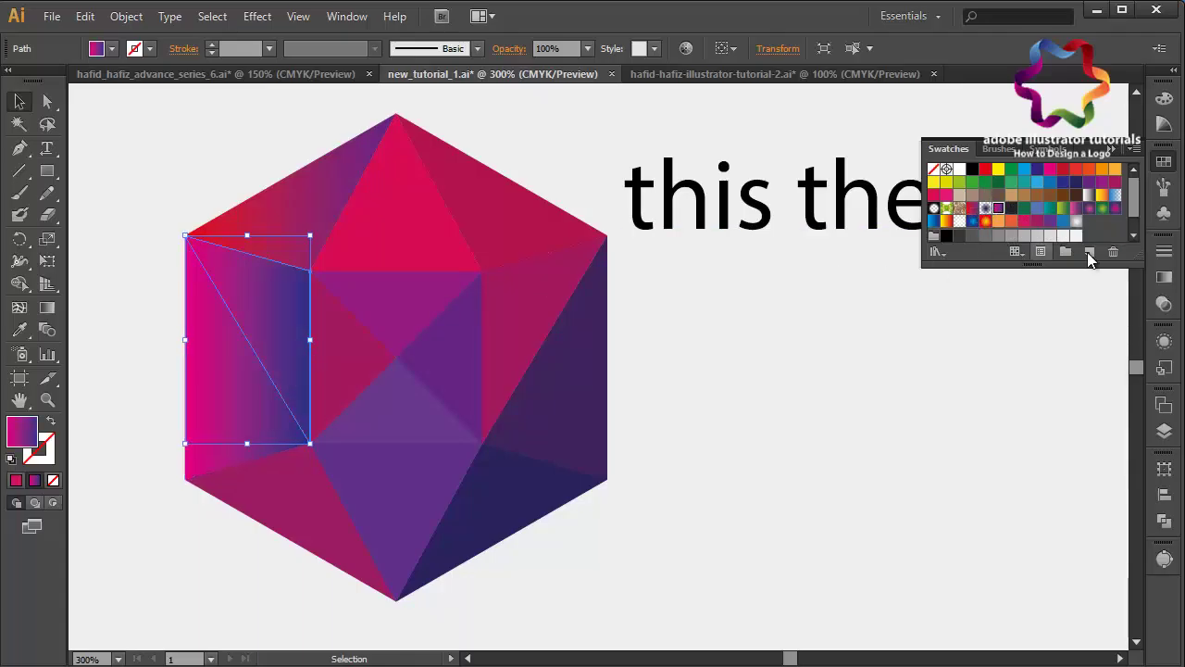
{"action": "left_click", "coordinate": [1077, 212]}
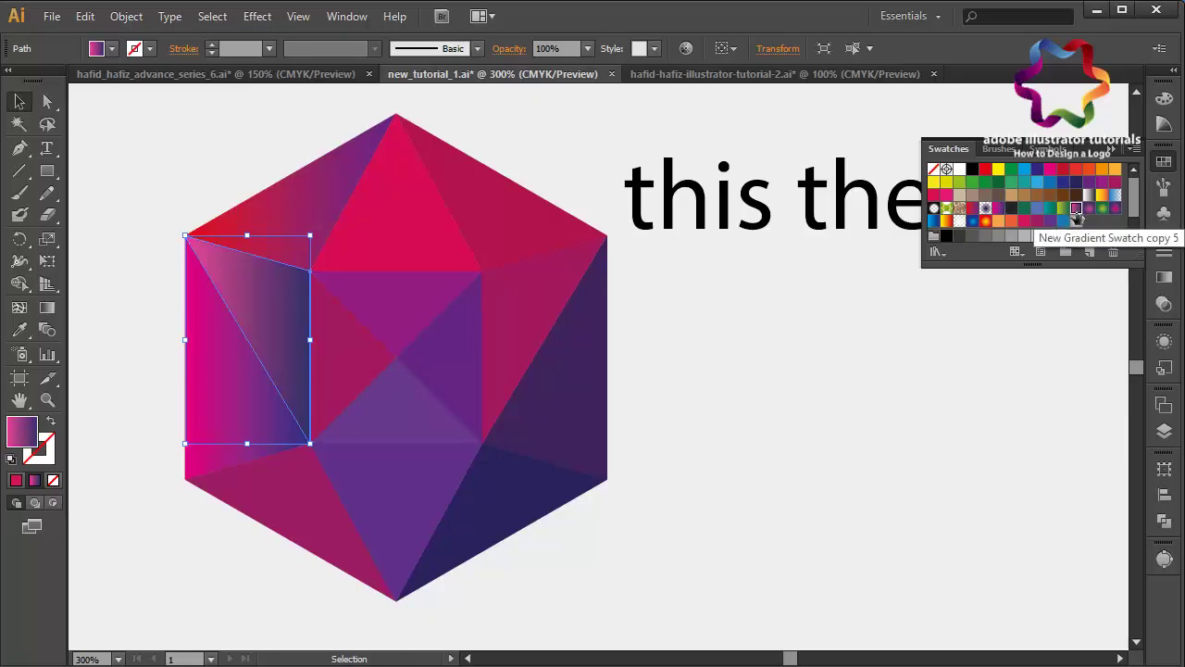
{"action": "left_click", "coordinate": [778, 449]}
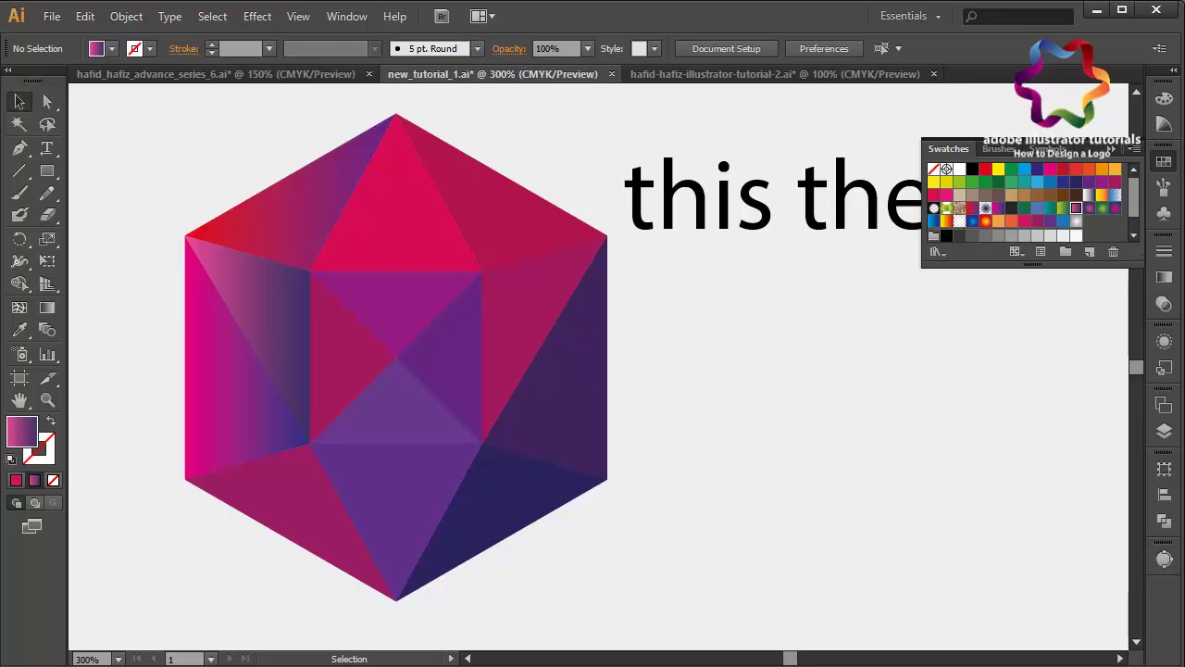
- Duplicate the heading lower down beside the gem and set the copy to 12 pt
{"action": "key", "text": "ctrl+a"}
{"action": "left_click_drag", "start_coordinate": [759, 188], "coordinate": [759, 389]}
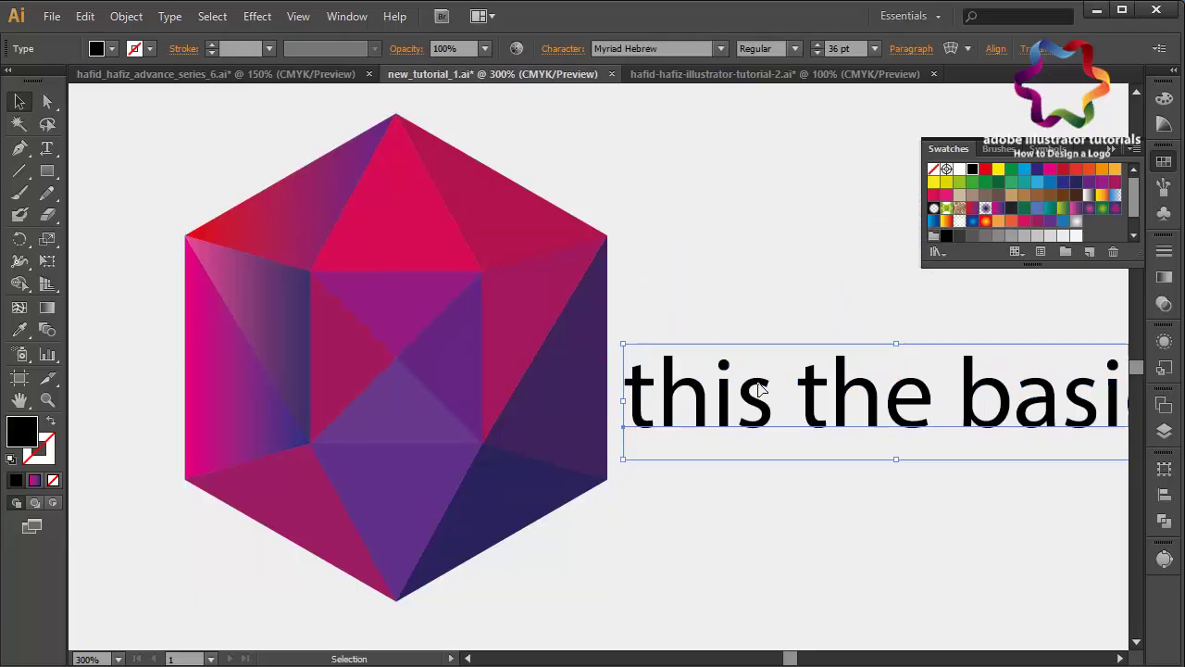
{"action": "key", "text": "ctrl+z"}
{"action": "left_click_drag", "start_coordinate": [740, 208], "coordinate": [740, 405]}
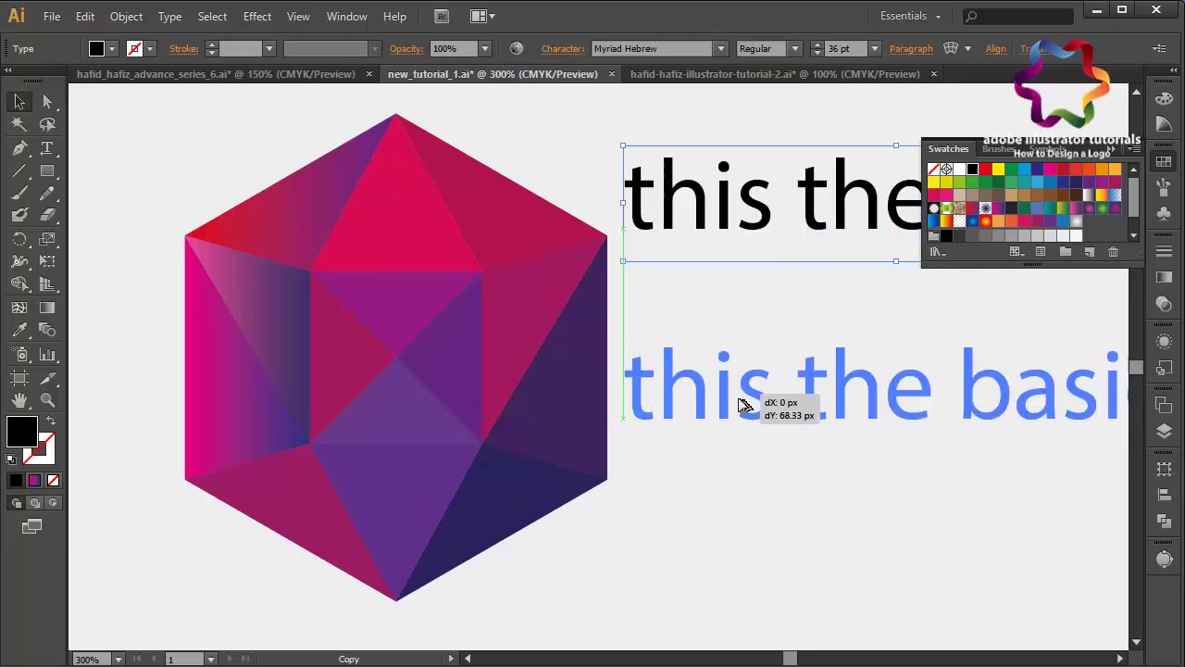
{"action": "left_click", "coordinate": [874, 49]}
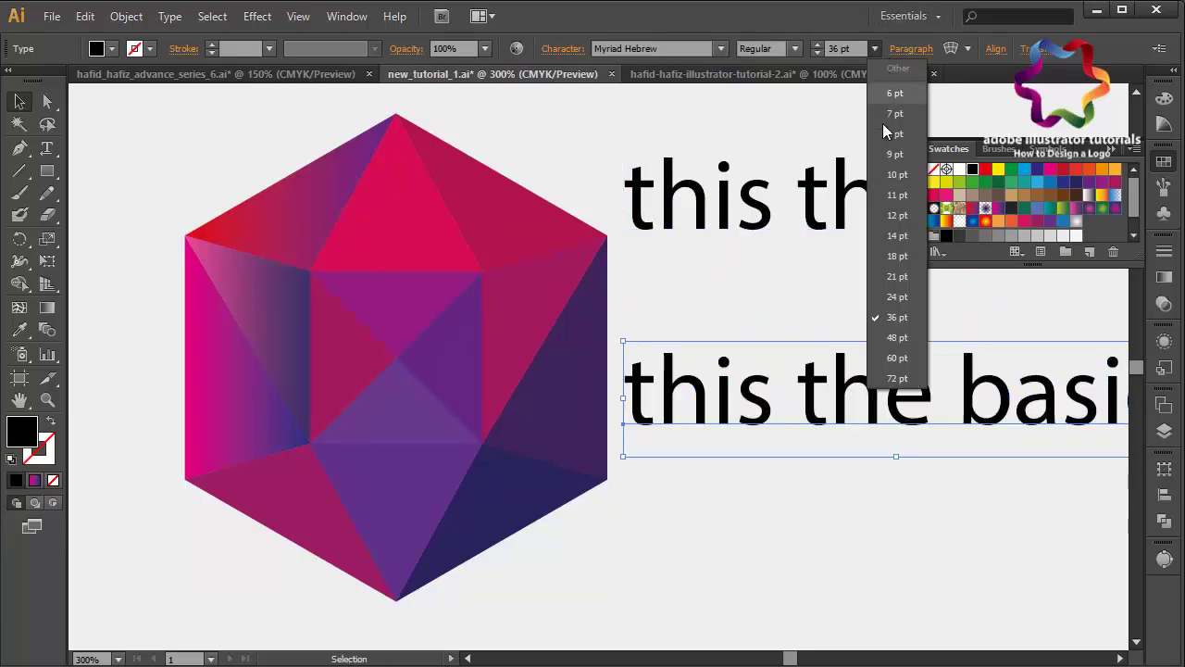
{"action": "left_click", "coordinate": [882, 124]}
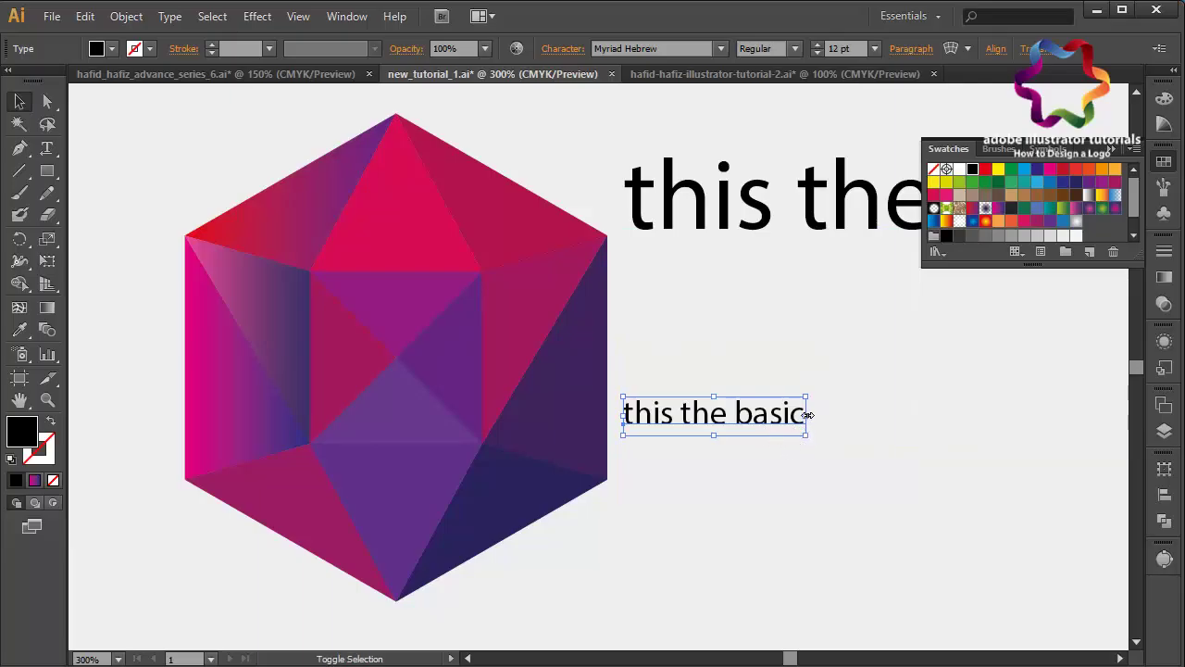
{"action": "mouse_move", "coordinate": [808, 414]}
{"action": "left_mouse_down"}
{"action": "mouse_move", "coordinate": [775, 412]}
{"action": "mouse_move", "coordinate": [796, 415]}
{"action": "left_mouse_up"}
- Replace the small copy's text with "(: I am sorry, I am flu today"
{"action": "key", "text": "t"}
{"action": "triple_click", "coordinate": [752, 417]}
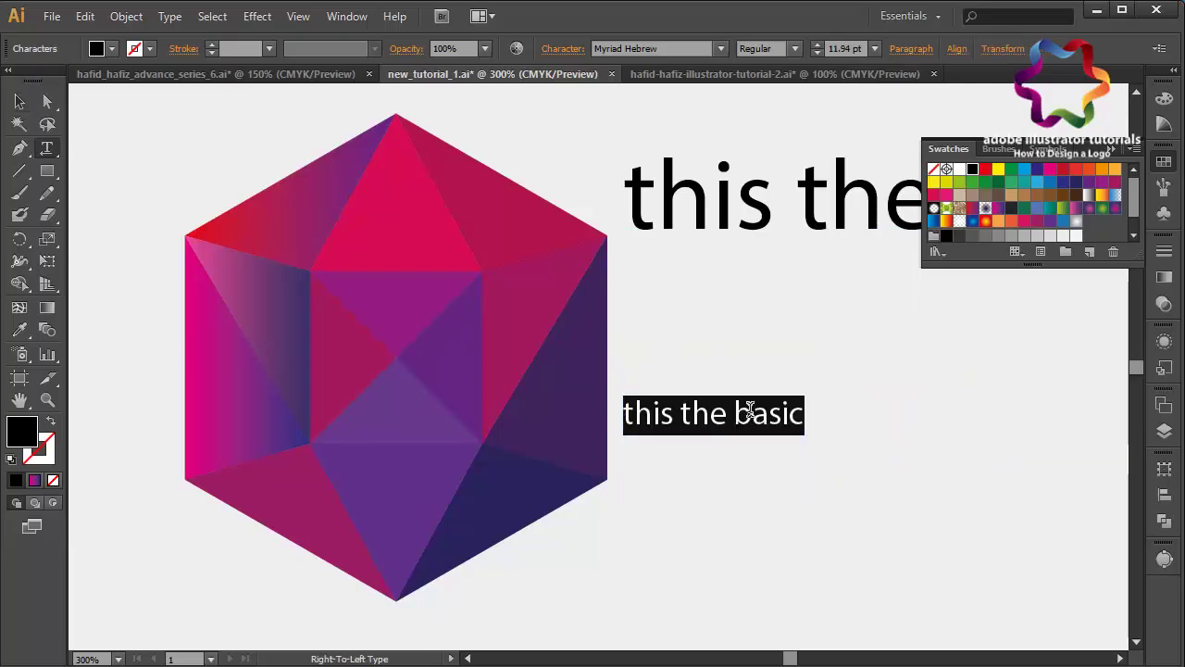
{"action": "key", "text": "BackSpace"}
{"action": "type", "text": "I am sorr"}
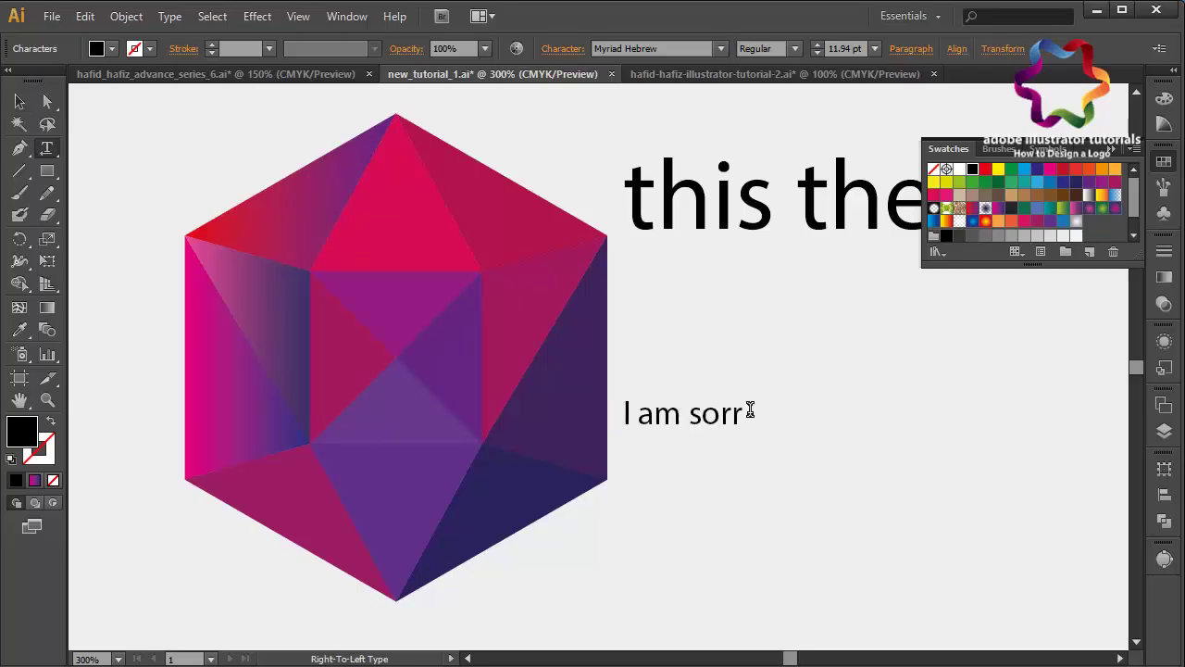
{"action": "type", "text": "y, I am"}
{"action": "type", "text": " flu"}
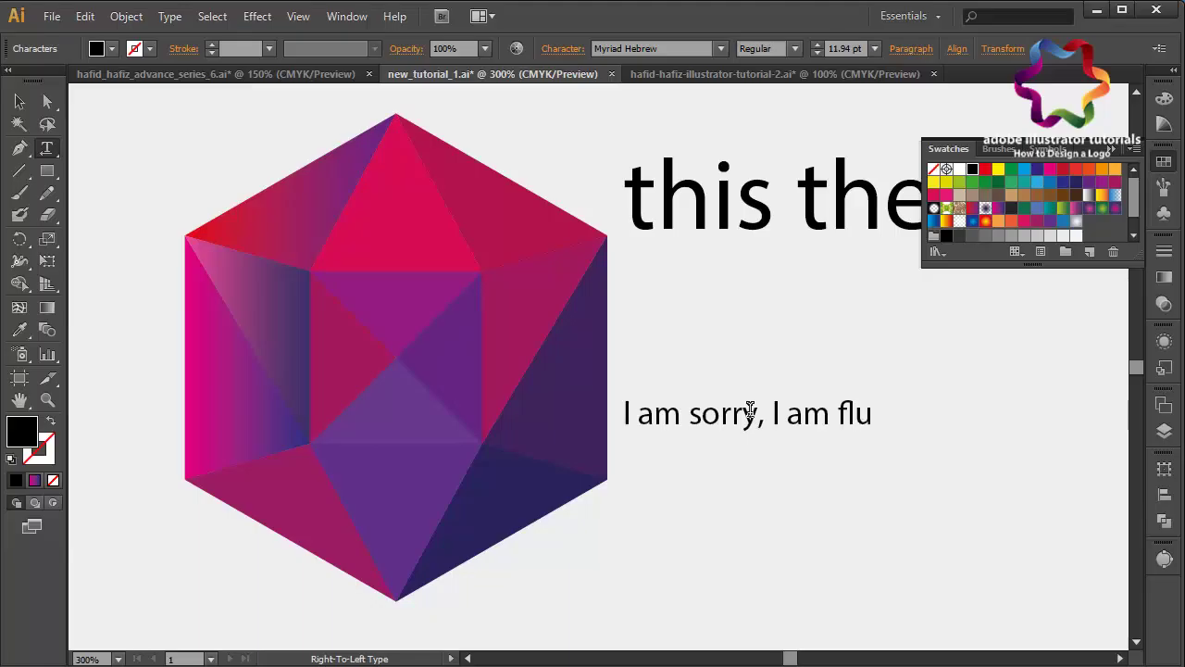
{"action": "type", "text": " to"}
{"action": "type", "text": "day :)"}
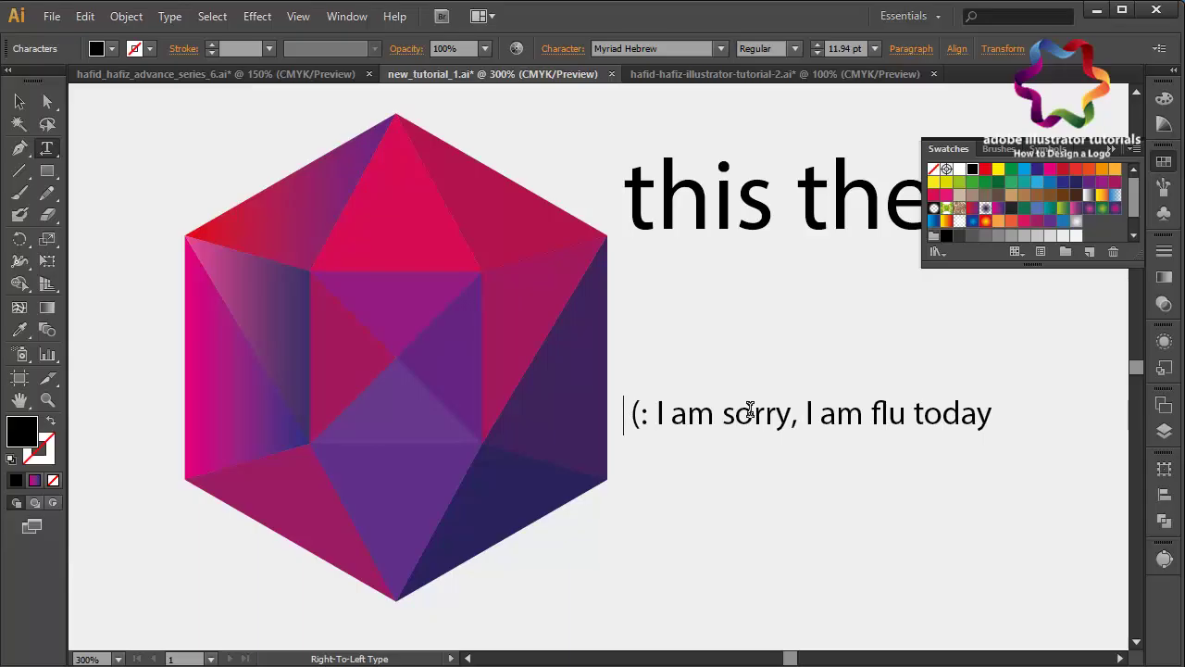
{"action": "key", "text": "BackSpace"}
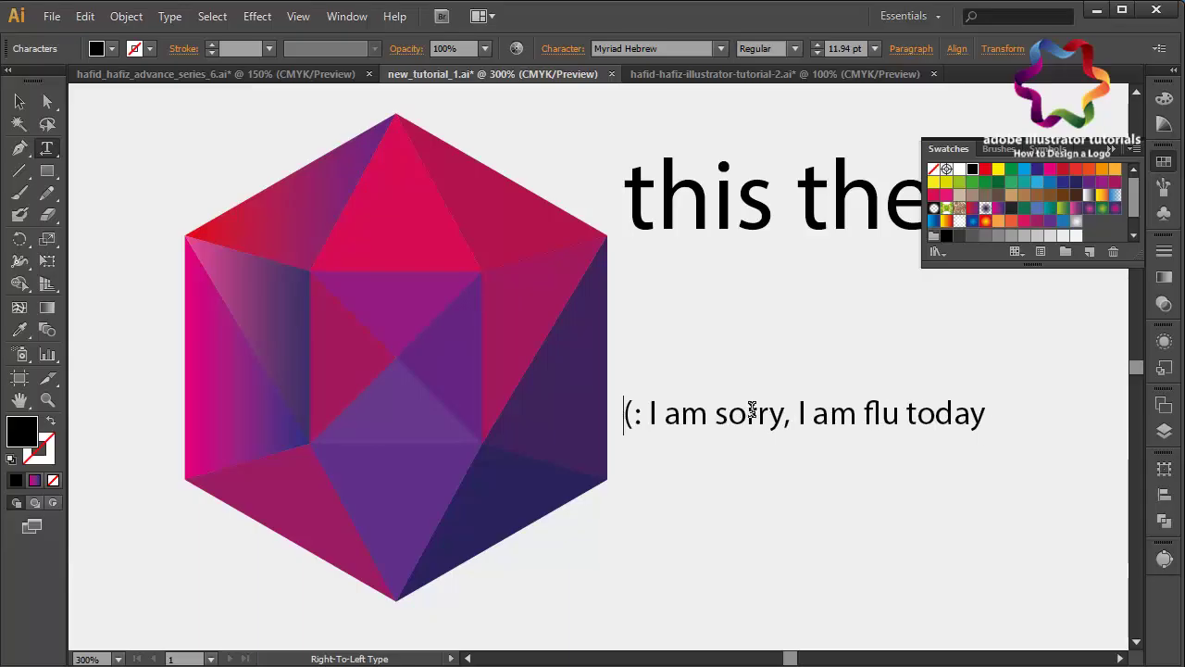
{"action": "key", "text": "Escape"}
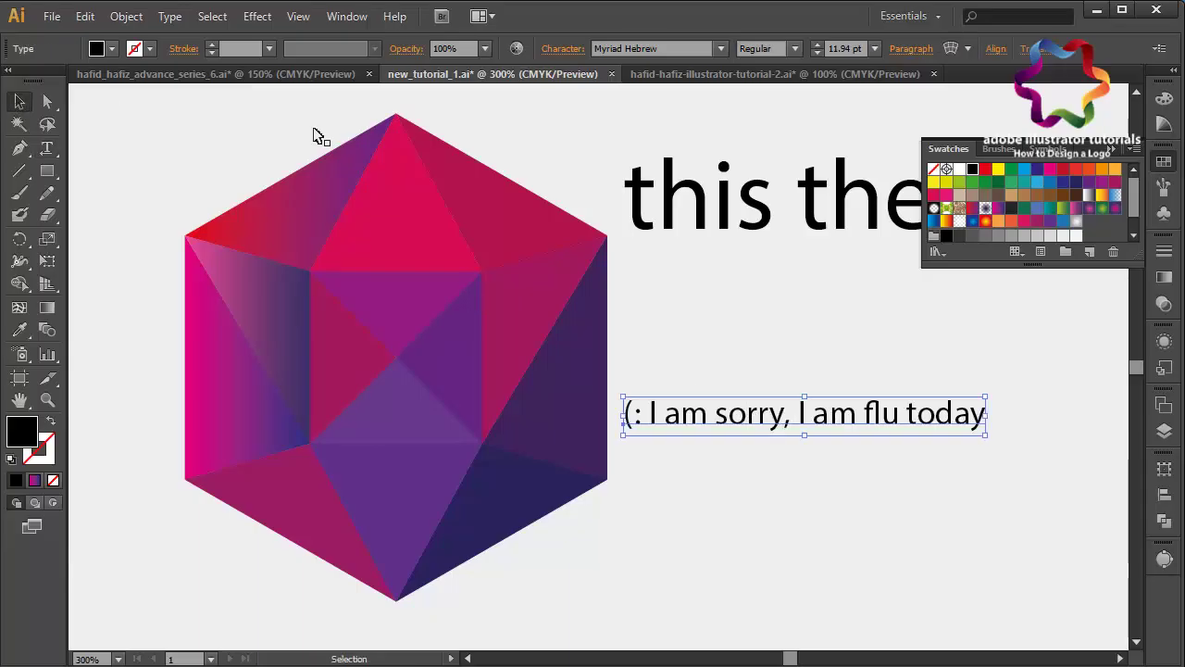
- Apply the magenta-blue gradient swatch to all hexagon facets and collapse the Swatches panel
{"action": "left_click_drag", "start_coordinate": [619, 154], "coordinate": [185, 577]}
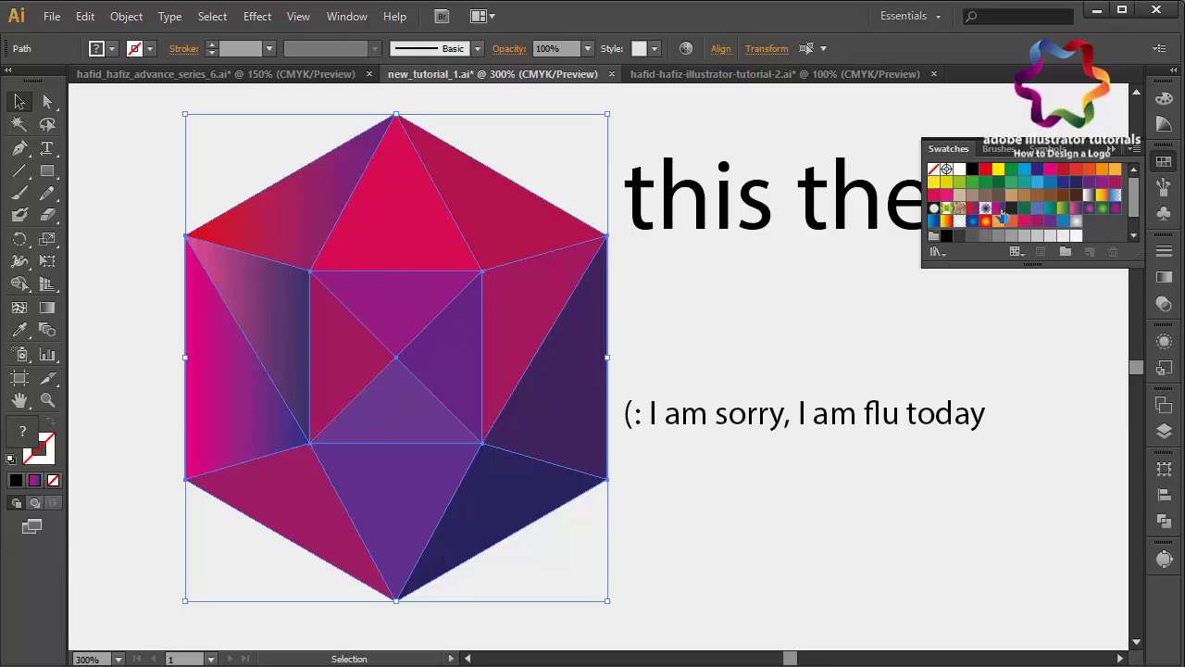
{"action": "left_click", "coordinate": [998, 209]}
{"action": "left_click", "coordinate": [828, 343]}
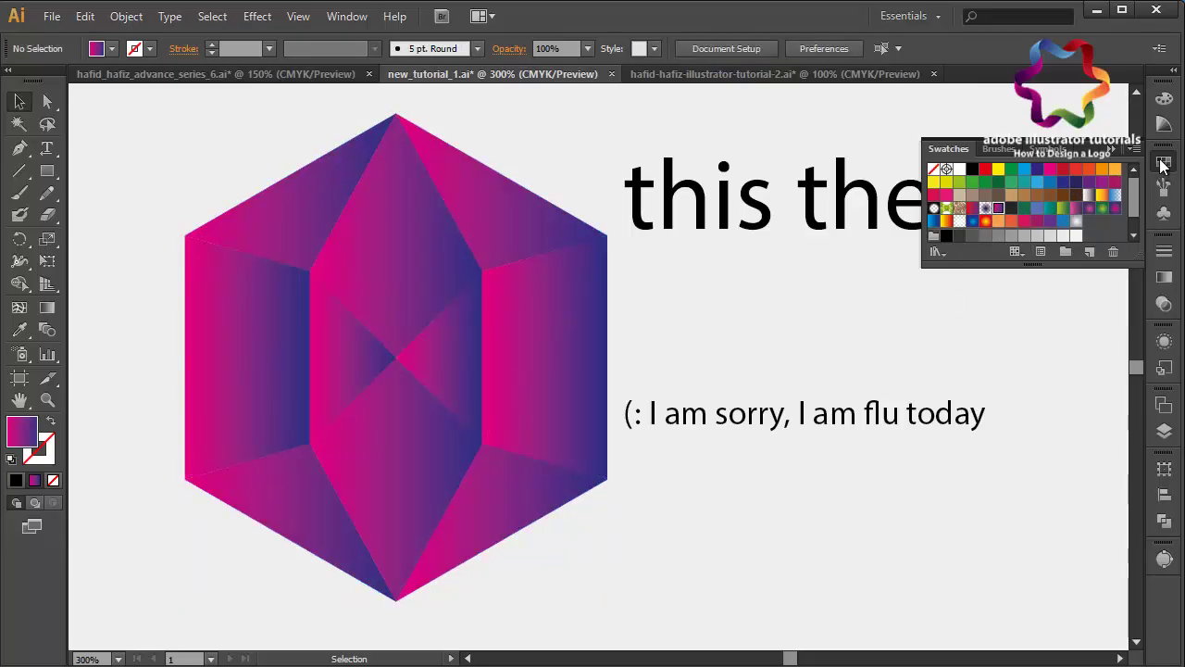
{"action": "left_click", "coordinate": [1113, 148]}
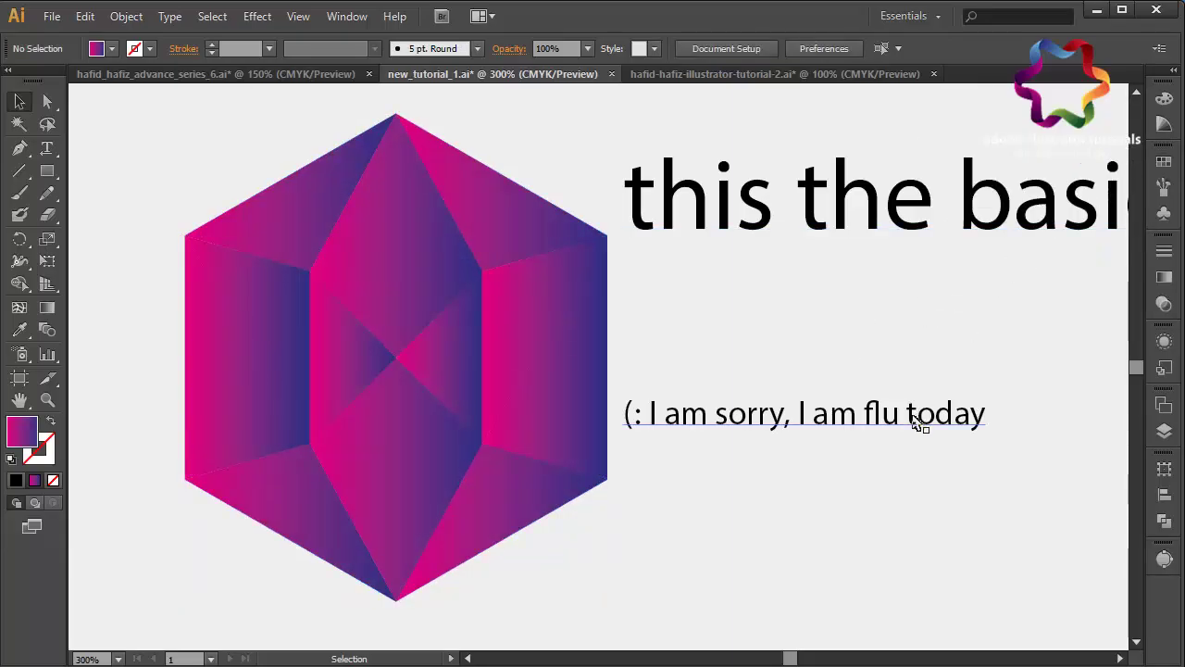
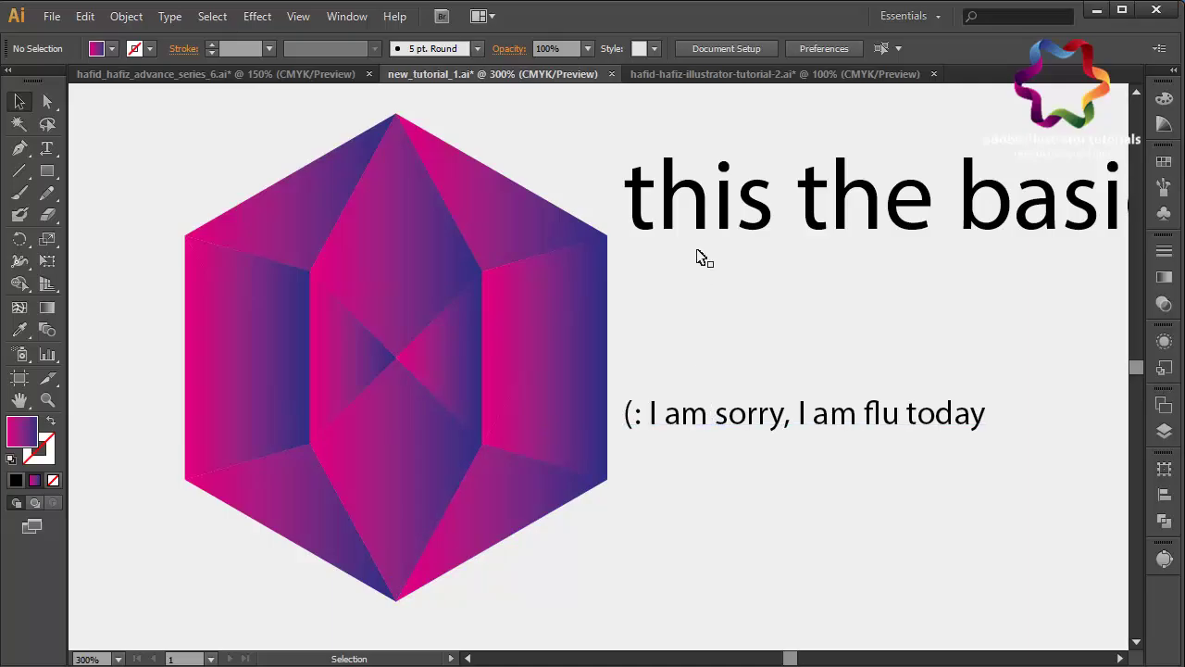
- Select the two text lines beside the hexagon gem and delete them
{"action": "left_click_drag", "start_coordinate": [679, 115], "coordinate": [730, 277]}
{"action": "left_click_drag", "start_coordinate": [750, 364], "coordinate": [798, 461]}
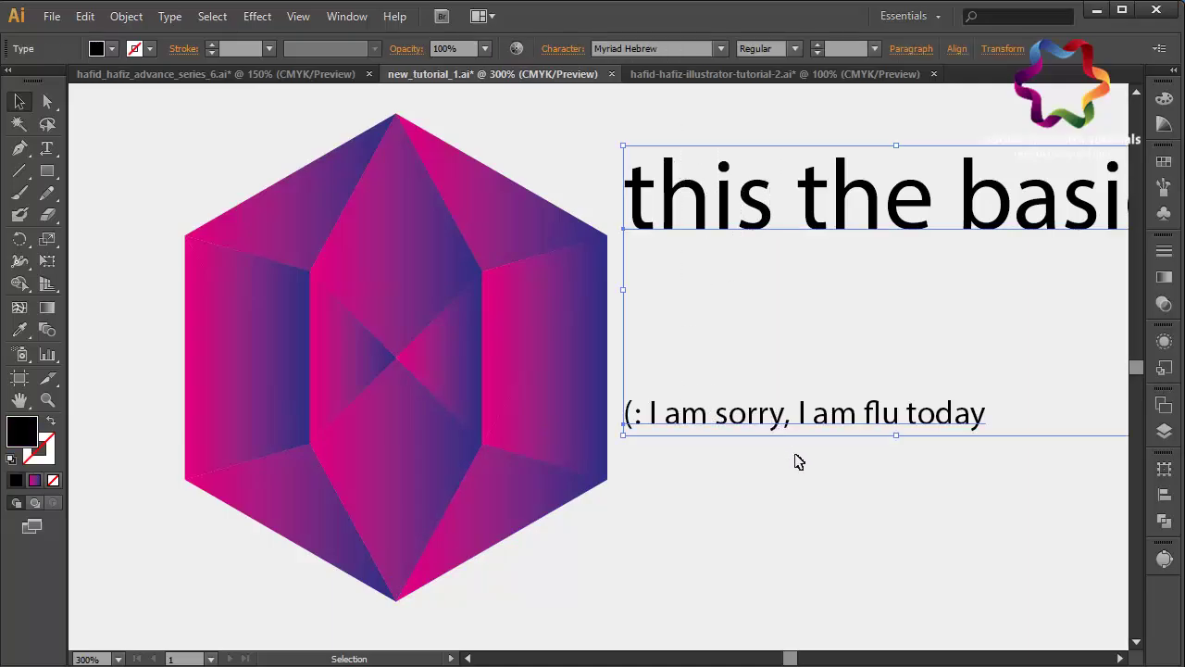
{"action": "key", "text": "Delete"}
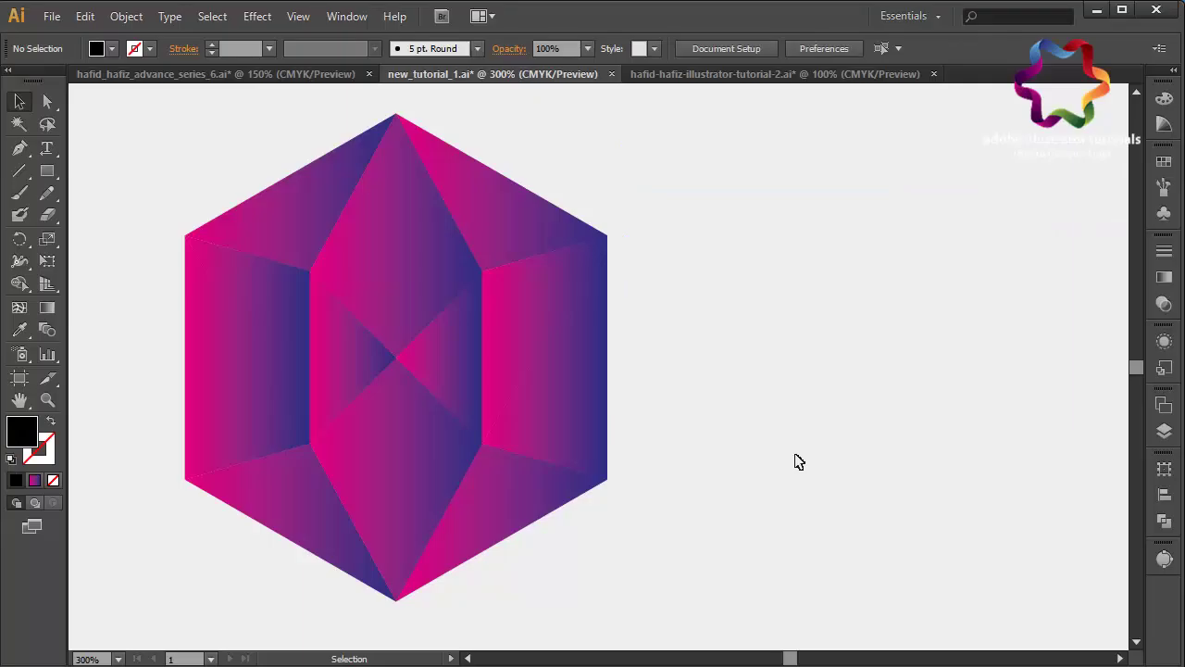
- Scroll down the artboard and zoom out to 100% to see the end-card text
{"action": "scroll", "coordinate": [686, 500], "scroll_direction": "down", "scroll_amount": 1}
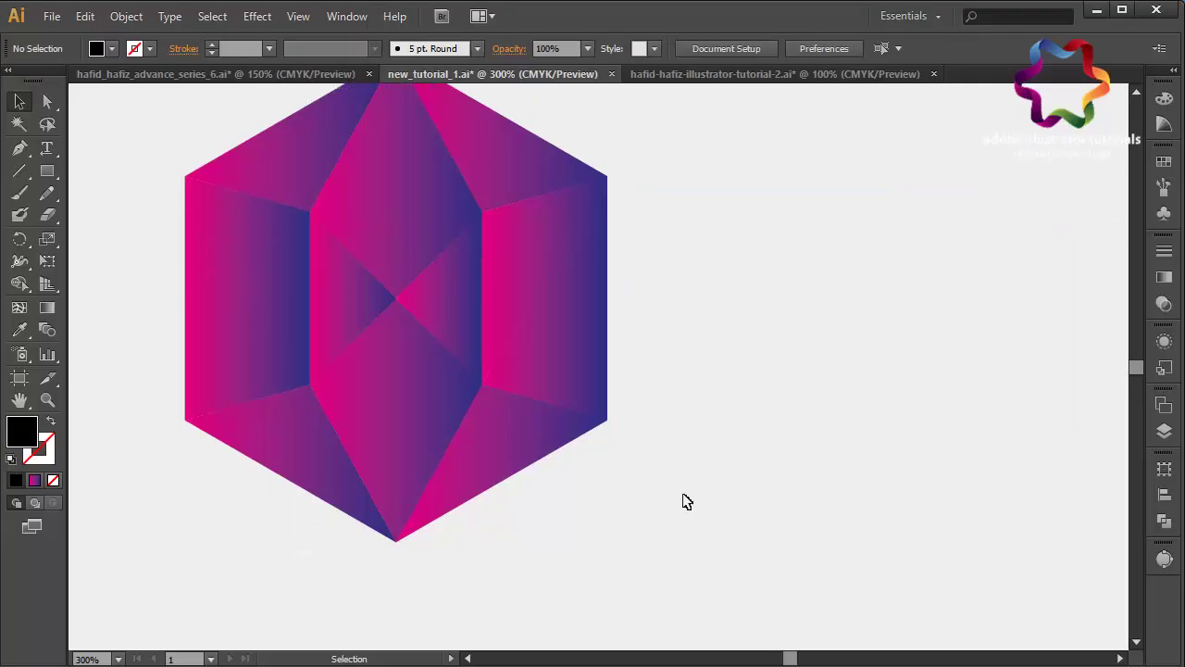
{"action": "scroll", "coordinate": [686, 501], "scroll_direction": "down", "scroll_amount": 5}
{"action": "scroll", "coordinate": [686, 500], "scroll_direction": "down", "scroll_amount": 2}
{"action": "scroll", "coordinate": [686, 501], "scroll_direction": "down", "scroll_amount": 2}
{"action": "scroll", "coordinate": [686, 501], "scroll_direction": "down", "scroll_amount": 1}
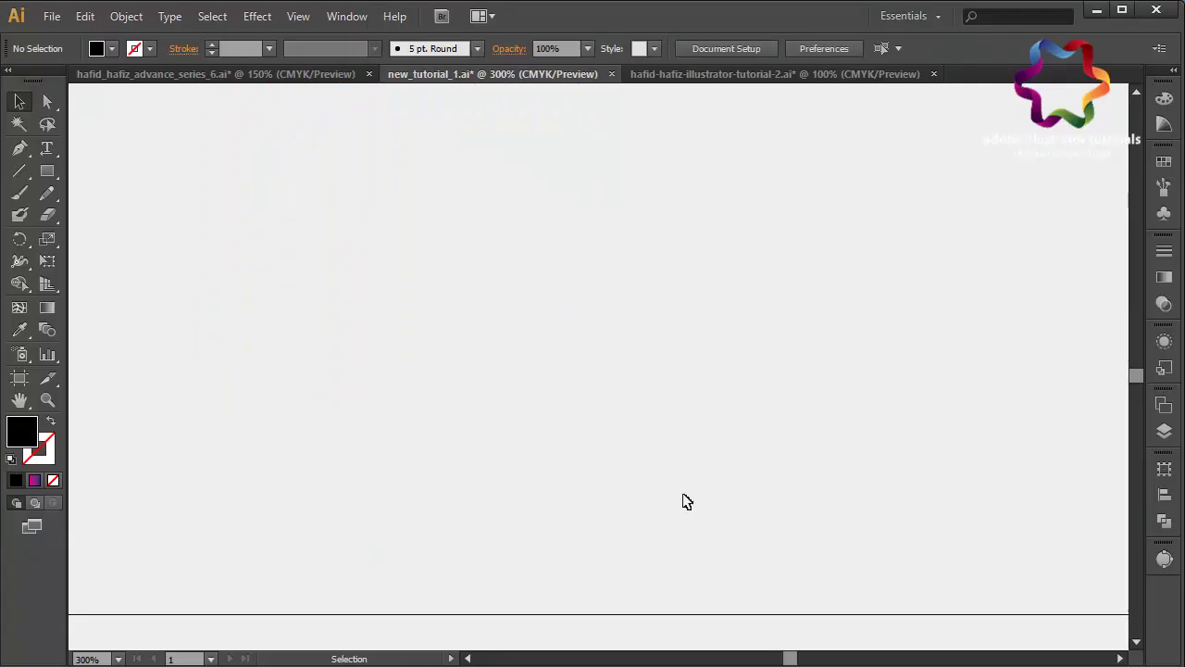
{"action": "scroll", "coordinate": [686, 501], "scroll_direction": "down", "scroll_amount": 5}
{"action": "scroll", "coordinate": [686, 501], "scroll_direction": "down", "scroll_amount": 4}
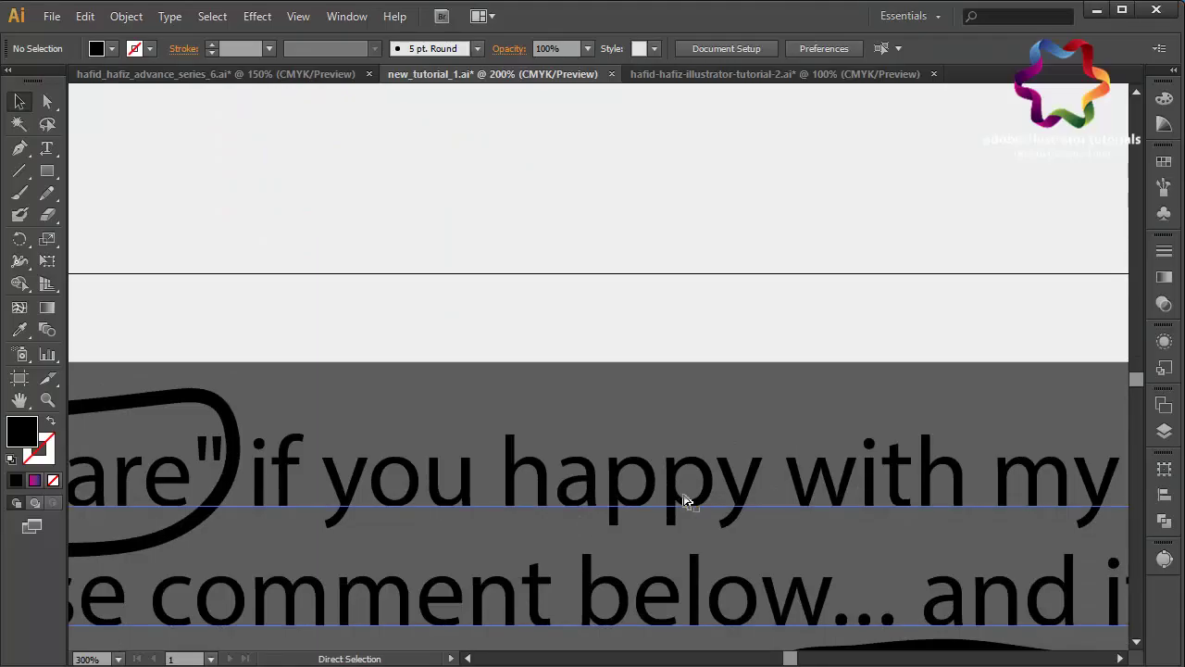
{"action": "key", "text": "ctrl+minus"}
{"action": "key", "text": "ctrl+minus"}
{"action": "key", "text": "ctrl+minus"}
- Pan horizontally and zoom out to 66.67% to reveal the whole artboard and gem
{"action": "scroll", "coordinate": [741, 519], "scroll_direction": "left", "scroll_amount": 2}
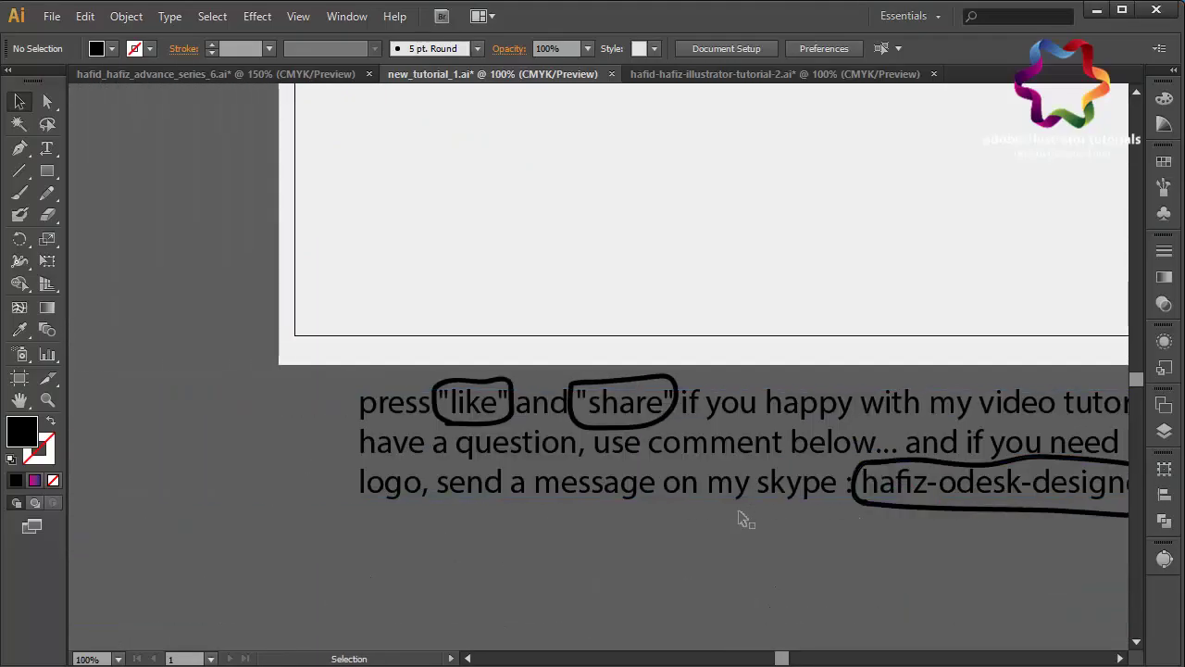
{"action": "scroll", "coordinate": [741, 519], "scroll_direction": "right", "scroll_amount": 1}
{"action": "scroll", "coordinate": [741, 518], "scroll_direction": "right", "scroll_amount": 3}
{"action": "scroll", "coordinate": [741, 519], "scroll_direction": "left", "scroll_amount": 3}
{"action": "scroll", "coordinate": [741, 518], "scroll_direction": "left", "scroll_amount": 4}
{"action": "scroll", "coordinate": [741, 518], "scroll_direction": "right", "scroll_amount": 2}
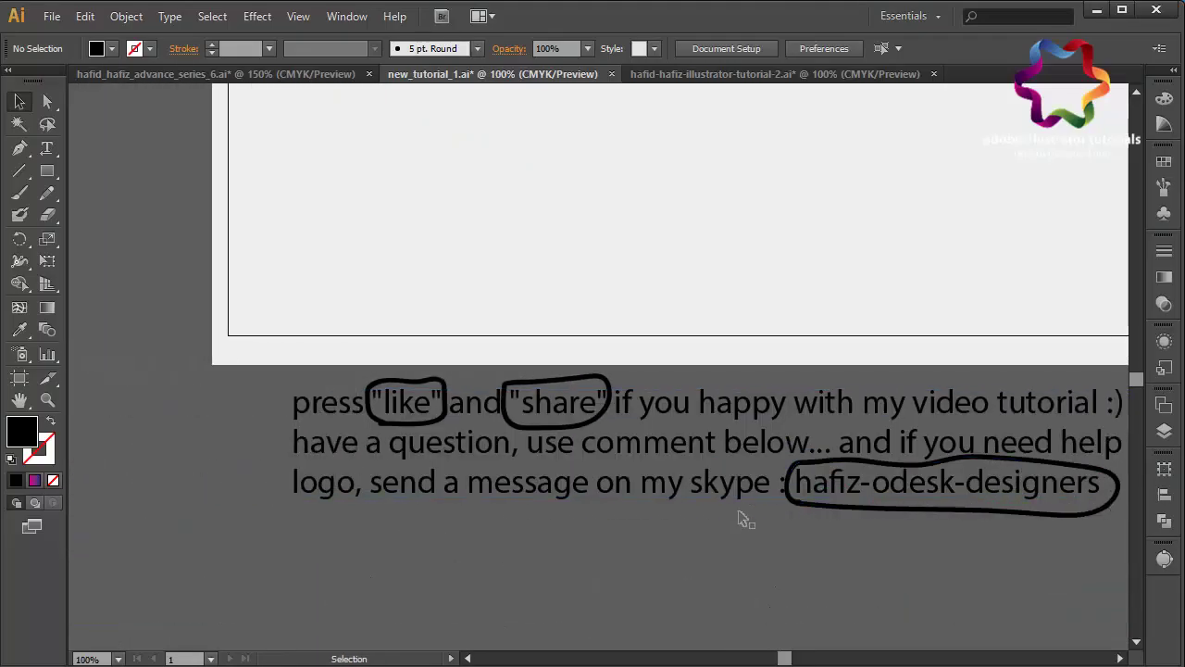
{"action": "scroll", "coordinate": [740, 519], "scroll_direction": "right", "scroll_amount": 5}
{"action": "key", "text": "ctrl+minus"}
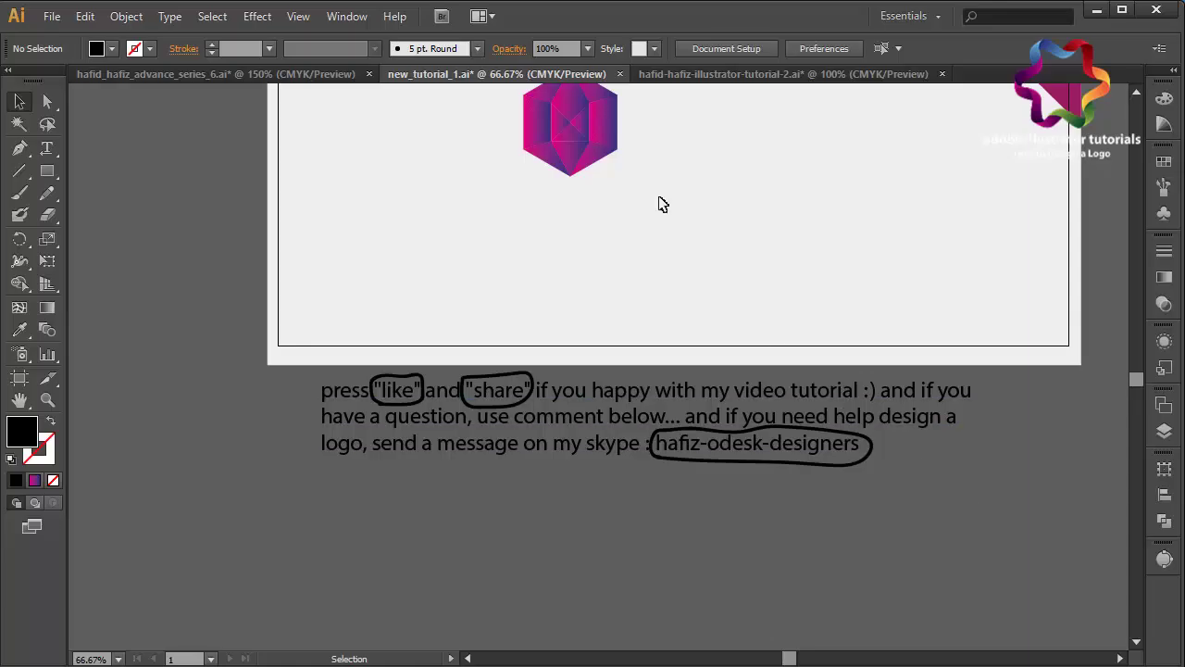
- Scale up the hexagon gem so it fills most of the artboard height
{"action": "left_click_drag", "start_coordinate": [647, 206], "coordinate": [512, 353]}
{"action": "scroll", "coordinate": [555, 166], "scroll_direction": "up", "scroll_amount": 5}
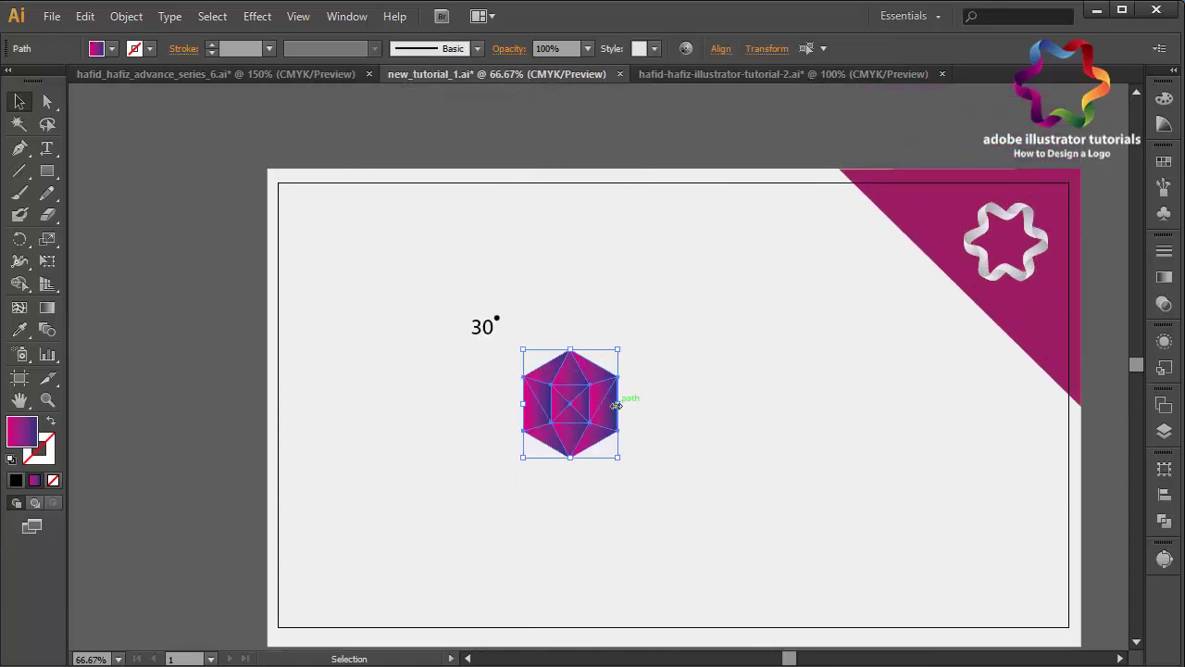
{"action": "mouse_move", "coordinate": [615, 405]}
{"action": "left_mouse_down"}
{"action": "mouse_move", "coordinate": [857, 438]}
{"action": "mouse_move", "coordinate": [825, 438]}
{"action": "left_mouse_up"}
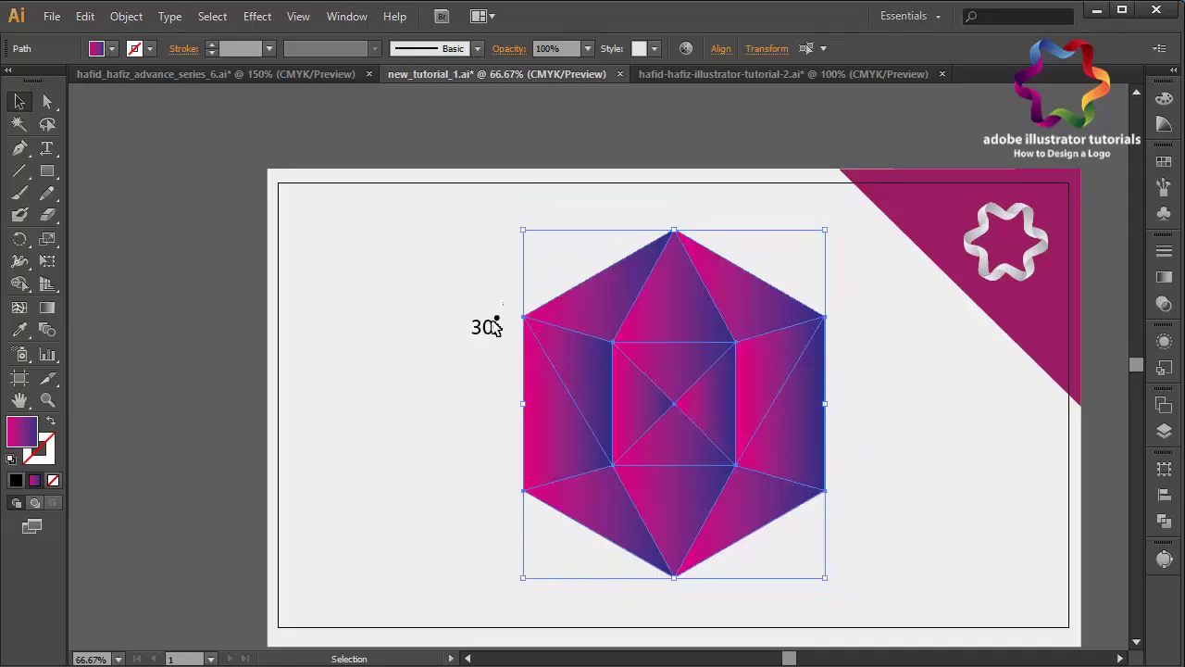
{"action": "left_click", "coordinate": [469, 362]}
{"action": "key", "text": "a"}
{"action": "key", "text": "ctrl+0"}
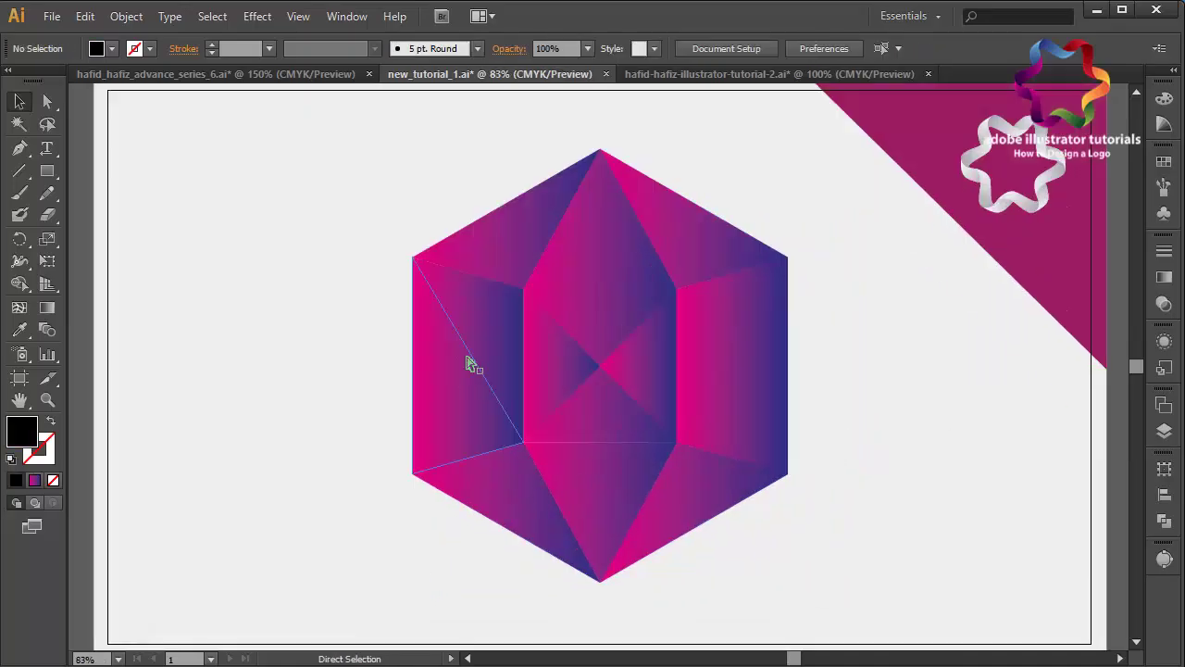
{"action": "key", "text": "ctrl+minus"}
{"action": "key", "text": "ctrl+minus"}
{"action": "key", "text": "ctrl+minus"}
{"action": "key", "text": "v"}
- Nudge the gem slightly left with the arrow keys and zoom back in
{"action": "mouse_move", "coordinate": [675, 318]}
{"action": "left_mouse_down"}
{"action": "mouse_move", "coordinate": [527, 418]}
{"action": "mouse_move", "coordinate": [519, 443]}
{"action": "left_mouse_up"}
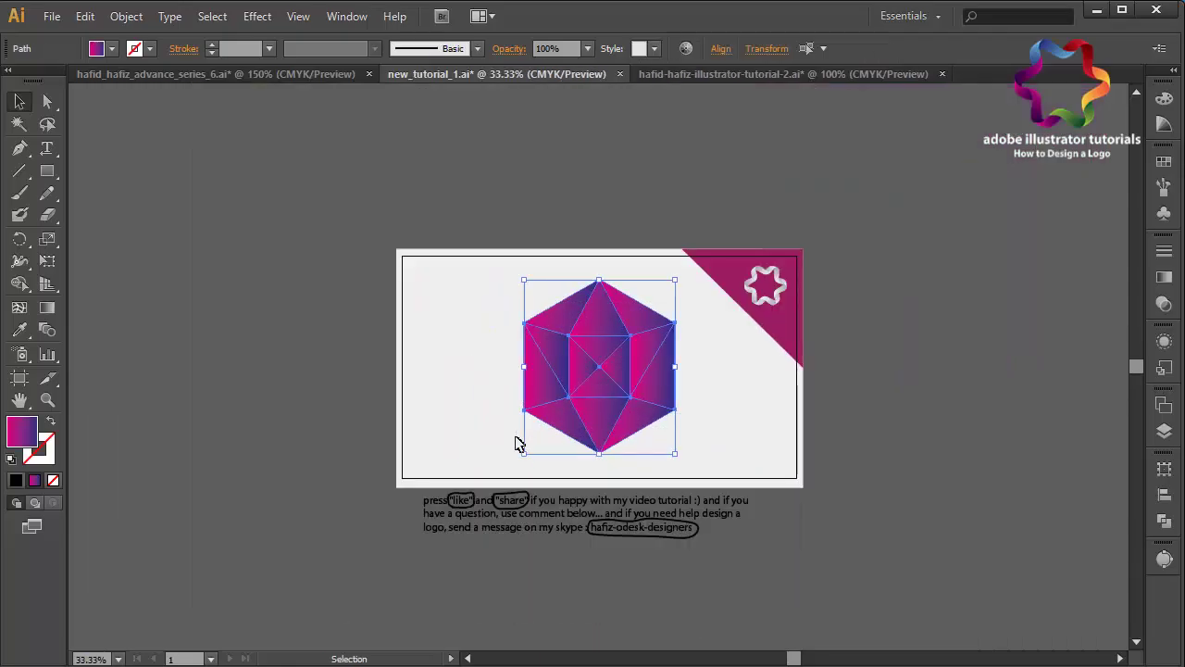
{"action": "key", "text": "Left"}
{"action": "key", "text": "Left"}
{"action": "key", "text": "Left"}
{"action": "key", "text": "Left"}
{"action": "key", "text": "Left"}
{"action": "key", "text": "Left"}
{"action": "key", "text": "Right"}
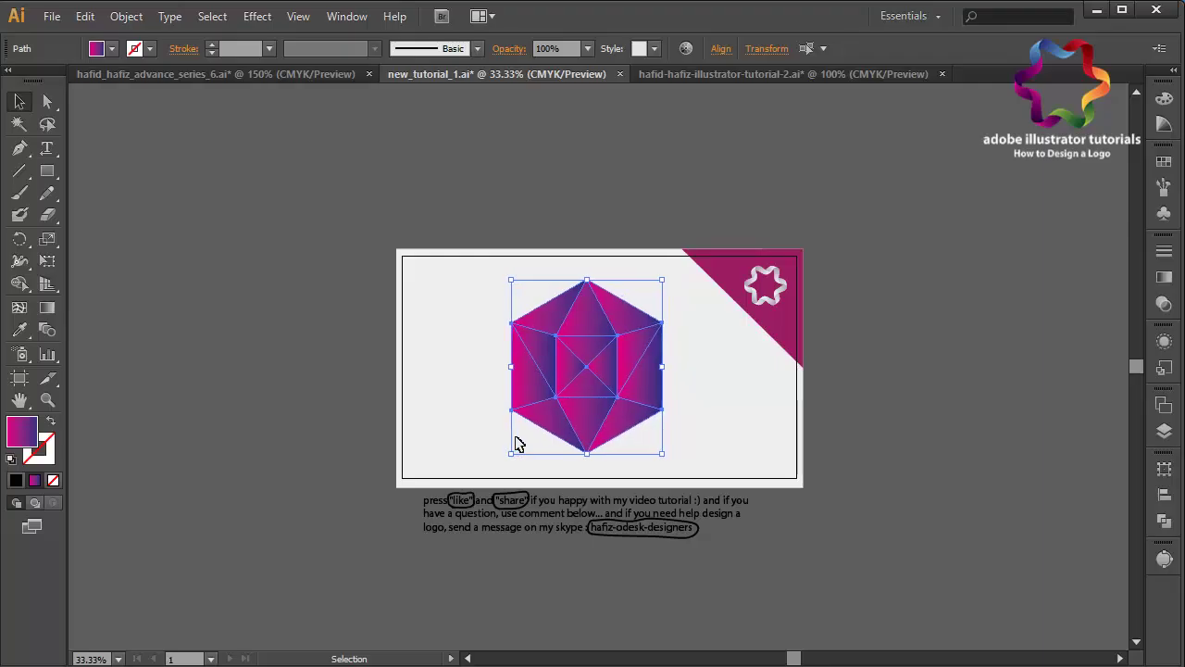
{"action": "key", "text": "Right"}
{"action": "key", "text": "Right"}
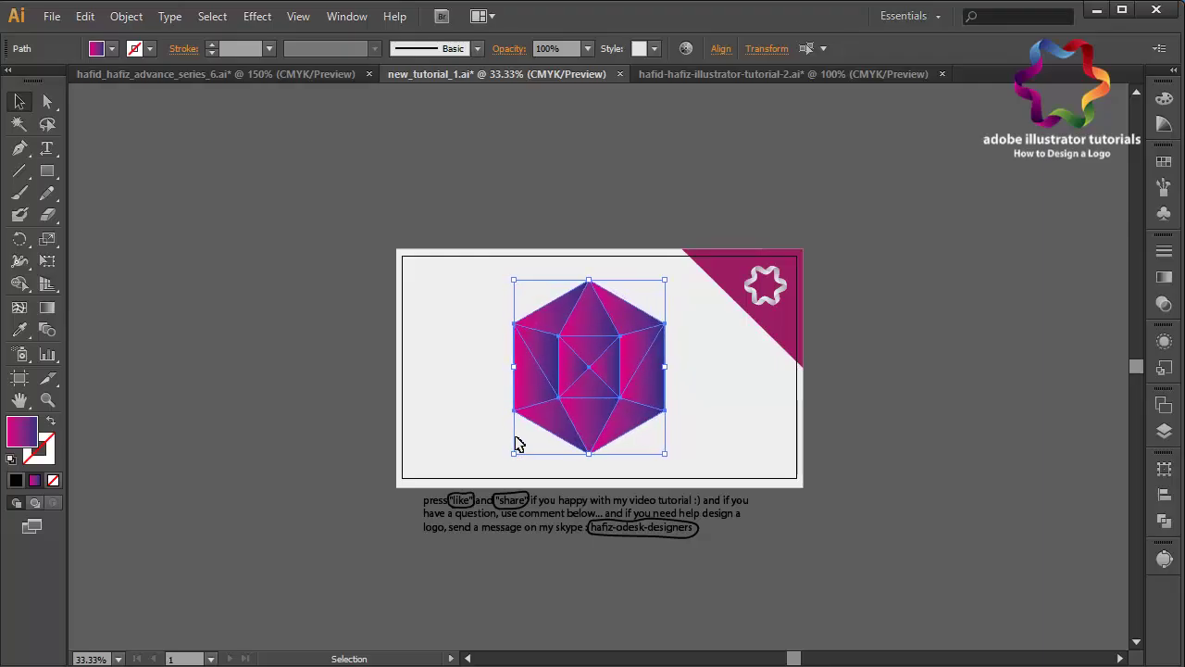
{"action": "key", "text": "Right"}
{"action": "key", "text": "Left"}
{"action": "key", "text": "ctrl+plus"}
{"action": "key", "text": "ctrl+plus"}
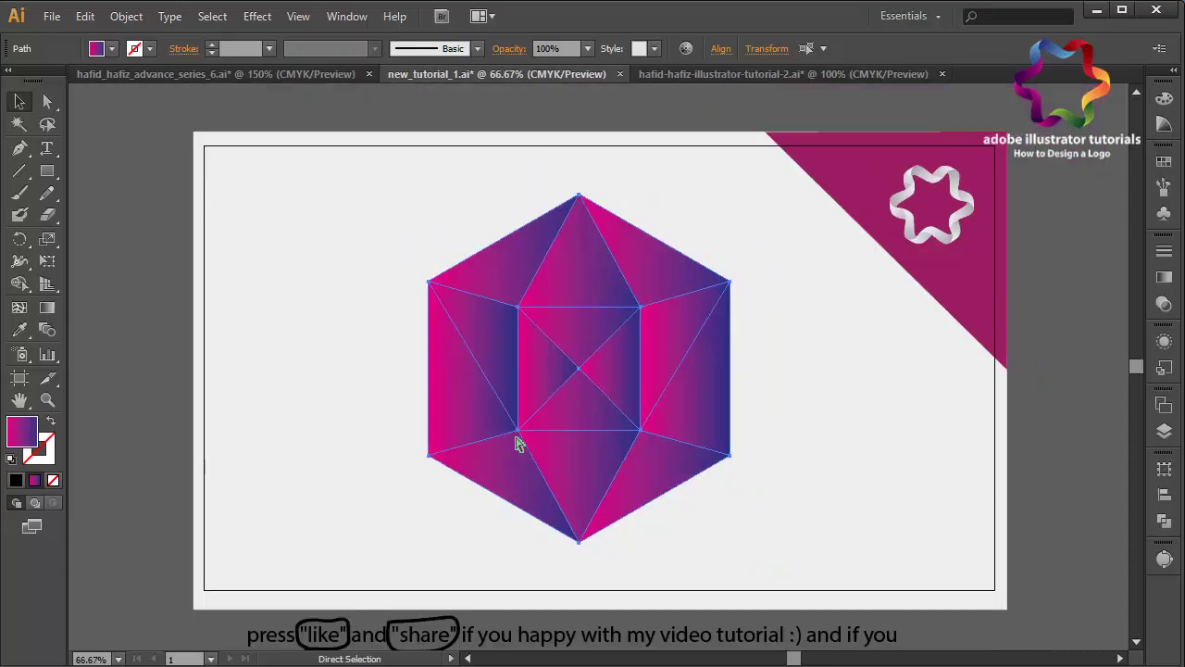
- Draw three Paintbrush arrows pointing at the circled 'like', 'share' and contact handle
{"action": "left_click", "coordinate": [1137, 641]}
{"action": "left_click", "coordinate": [1136, 640]}
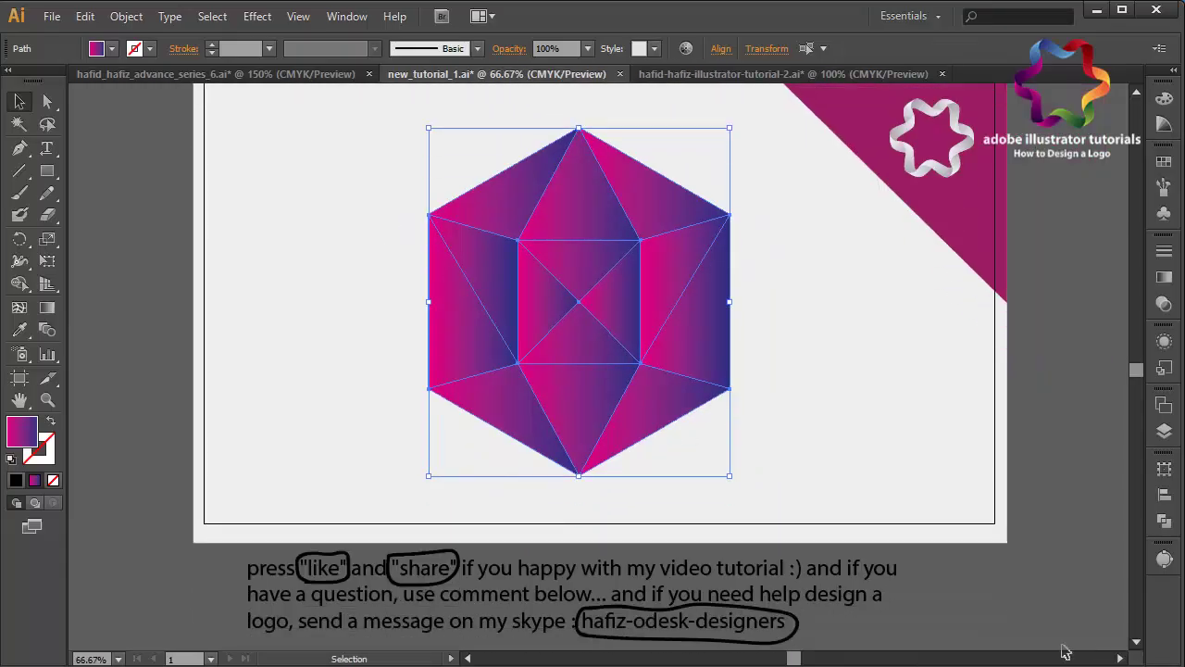
{"action": "left_click", "coordinate": [991, 613]}
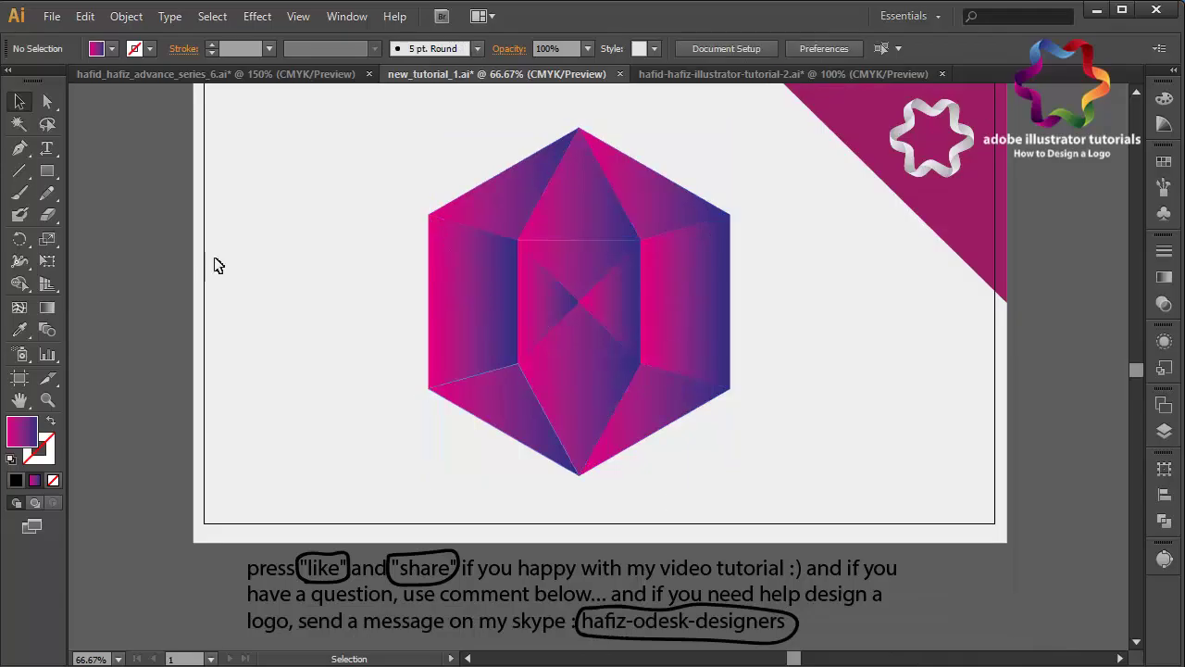
{"action": "left_click", "coordinate": [18, 192]}
{"action": "left_click_drag", "start_coordinate": [251, 377], "coordinate": [316, 536]}
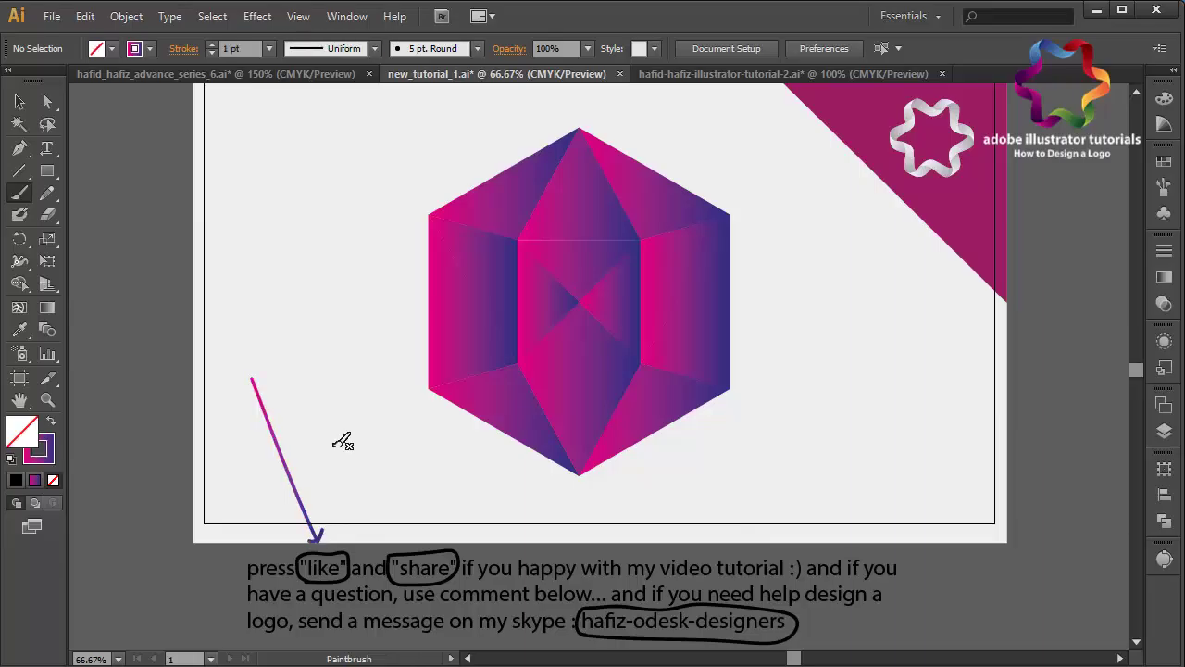
{"action": "left_click_drag", "start_coordinate": [254, 378], "coordinate": [391, 534]}
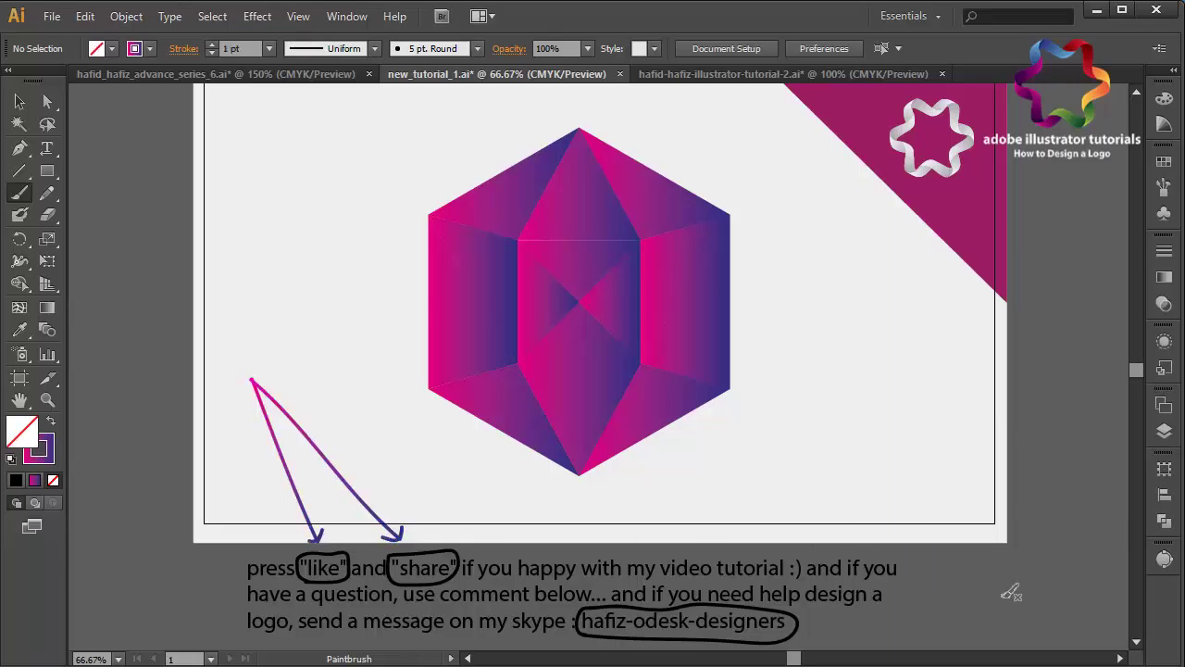
{"action": "left_click_drag", "start_coordinate": [1003, 596], "coordinate": [815, 624]}
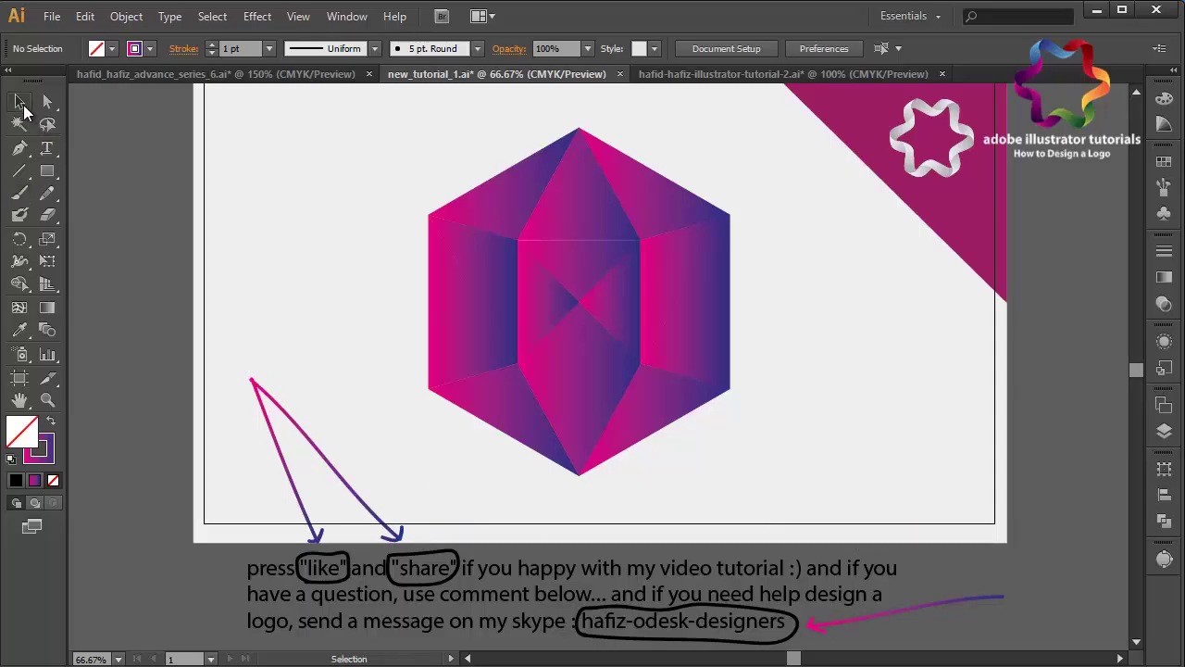
{"action": "left_click", "coordinate": [19, 101]}
- Save the document as new_tutorial_2.ai in Illustrator CS6 format
{"action": "left_click", "coordinate": [52, 16]}
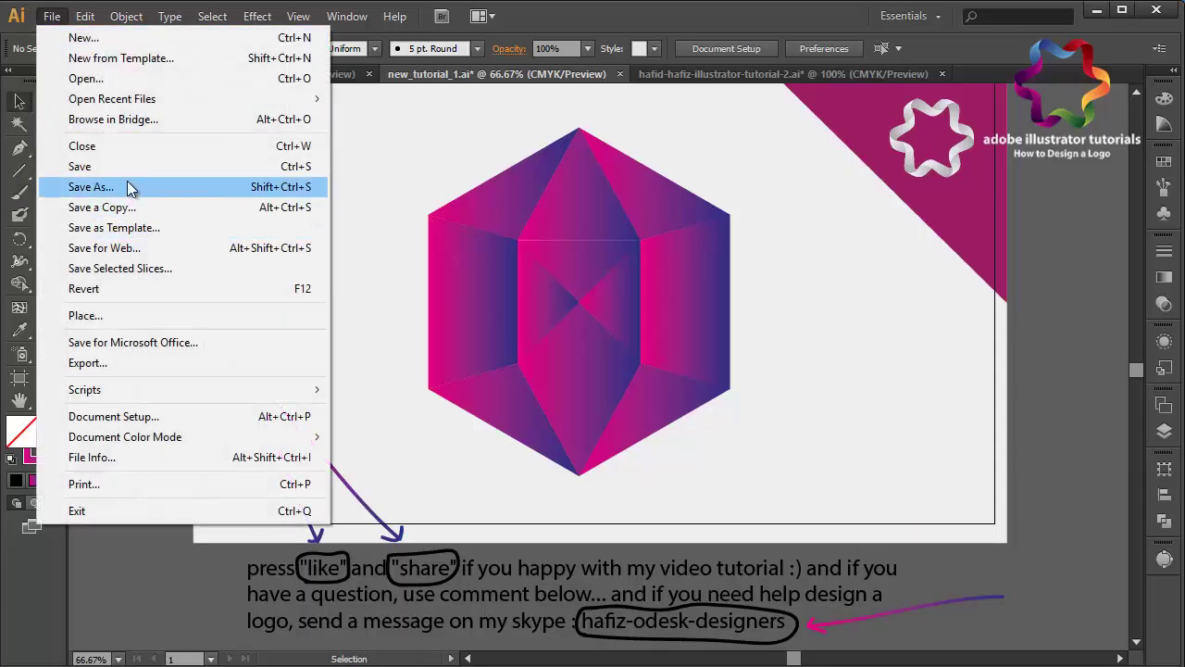
{"action": "left_click", "coordinate": [127, 185]}
{"action": "left_click", "coordinate": [349, 445]}
{"action": "key", "text": "BackSpace"}
{"action": "type", "text": "2"}
{"action": "left_click", "coordinate": [473, 446]}
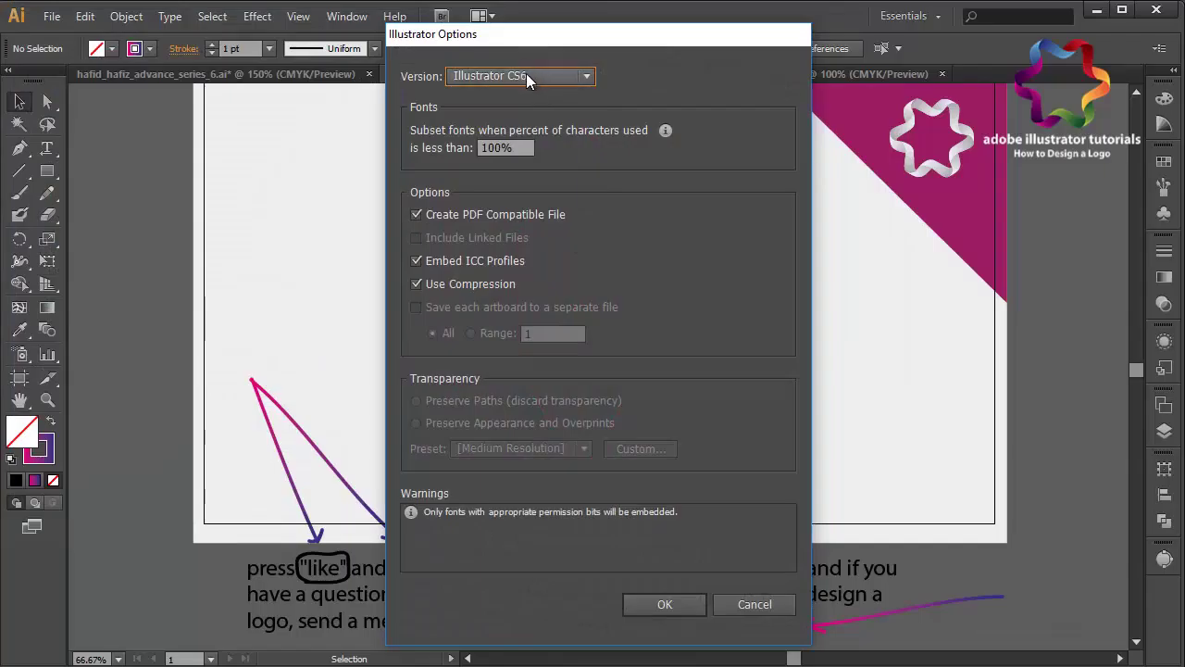
{"action": "left_click", "coordinate": [526, 76]}
{"action": "left_click", "coordinate": [675, 596]}
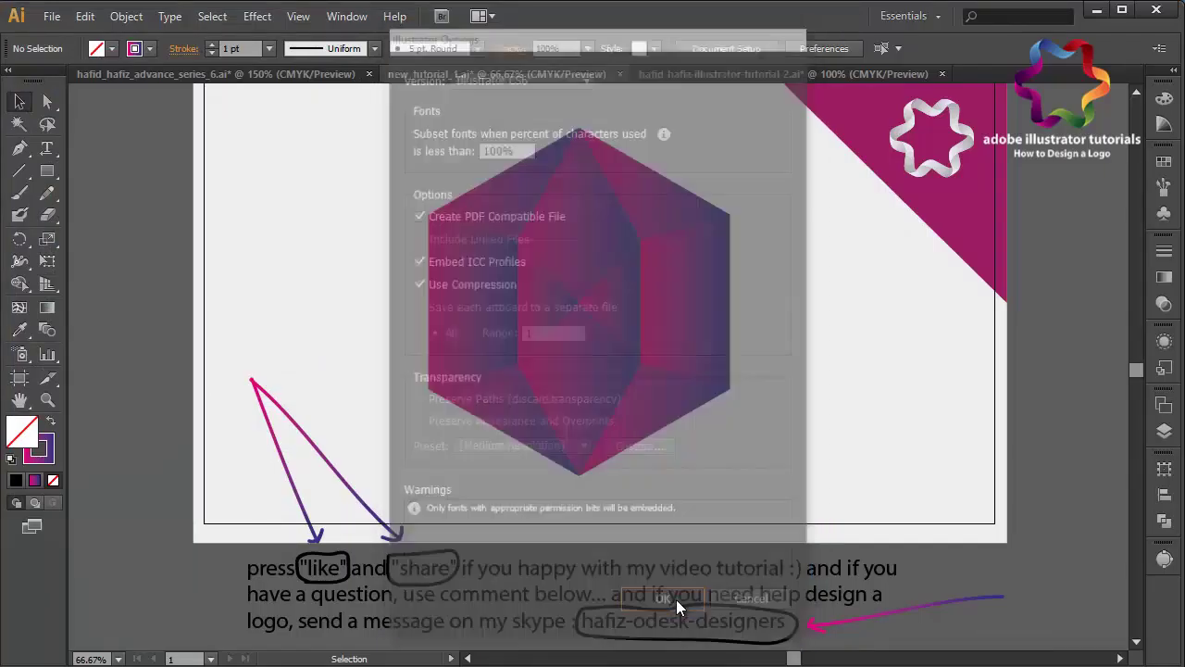